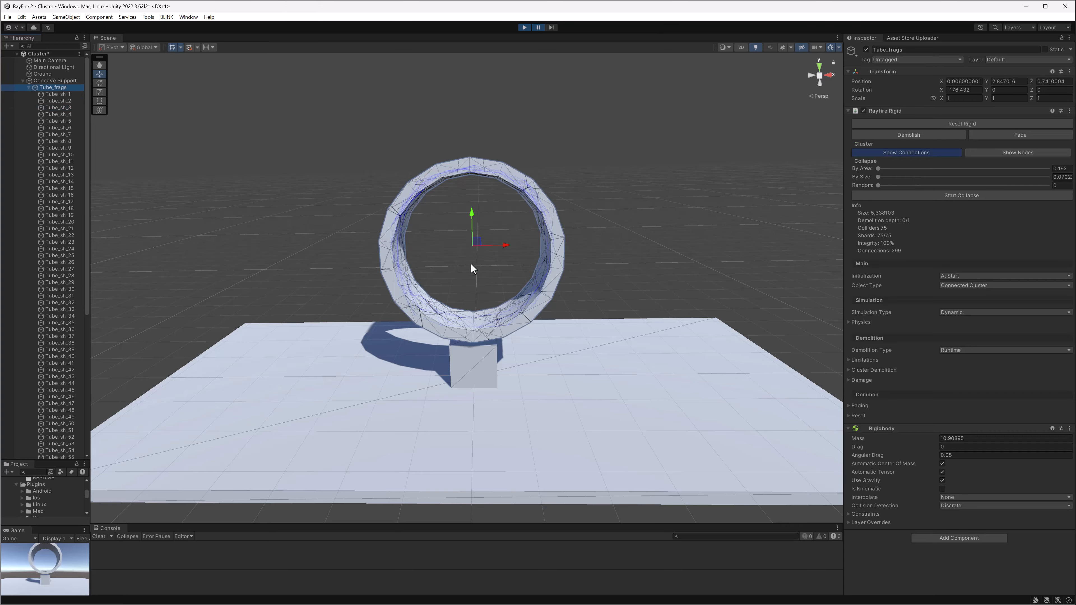
- Advance the paused simulation in short stretches and inspect the Tube_frags cluster's connections in Wireframe shading
left_click(539, 27)
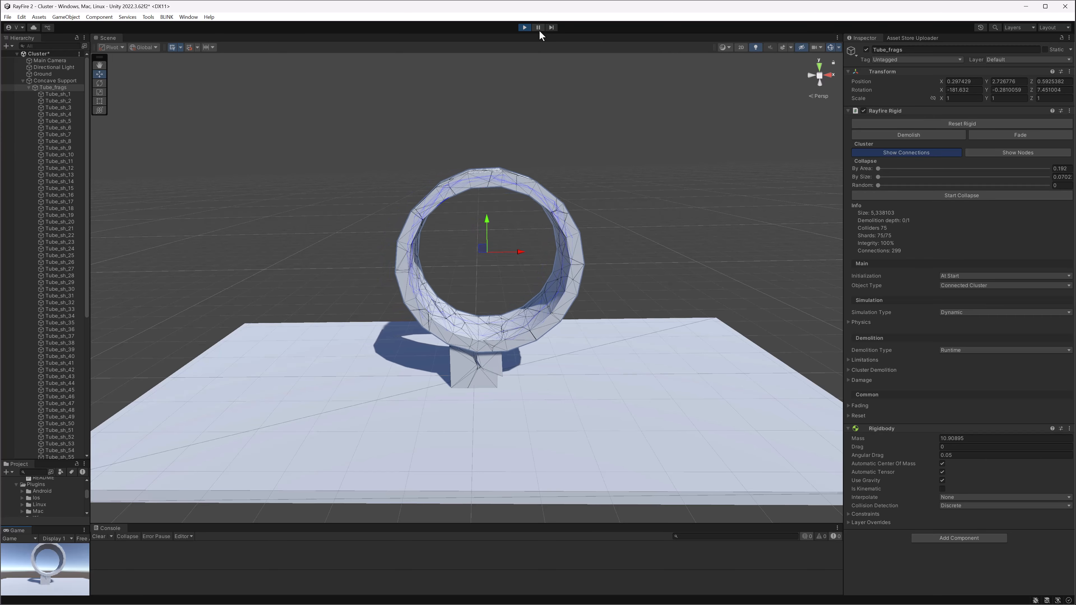
scroll(624, 257, "up", 2)
scroll(623, 257, "up", 2)
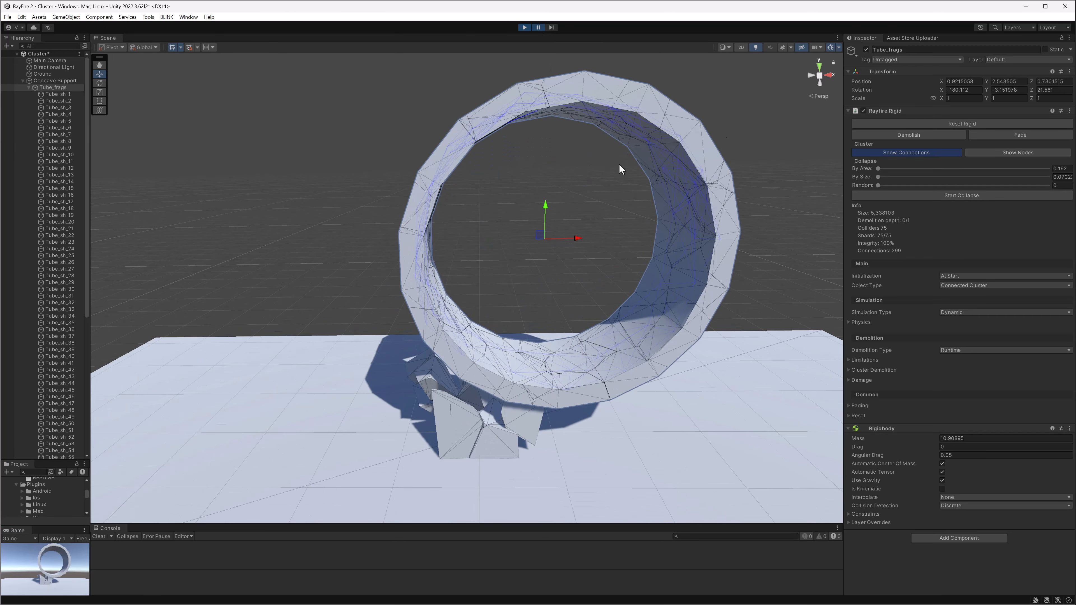
left_click(725, 49)
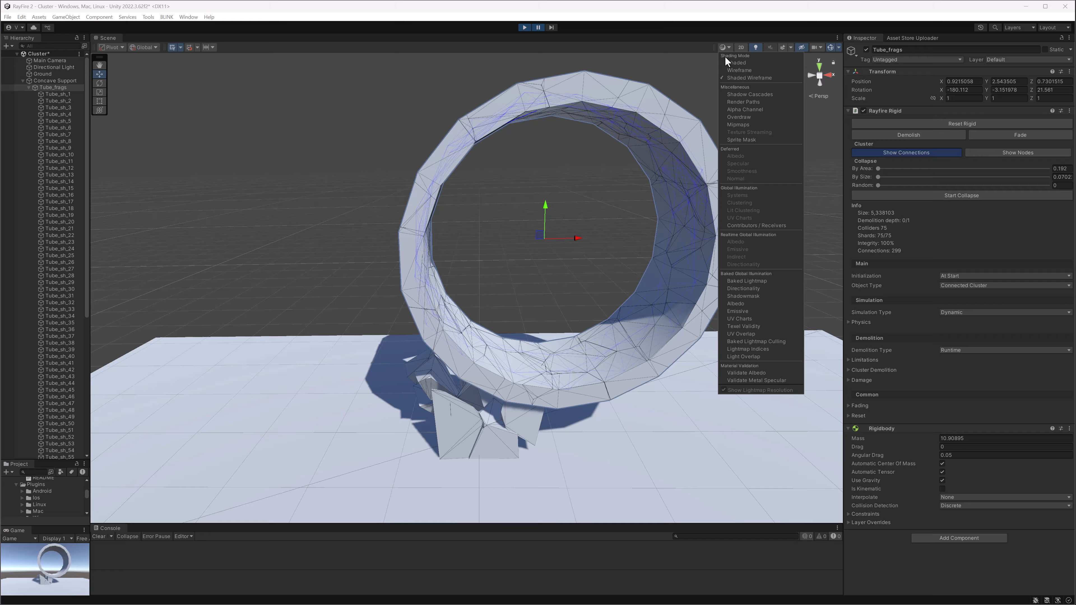
left_click(730, 71)
middle_click_drag(644, 168, 589, 199)
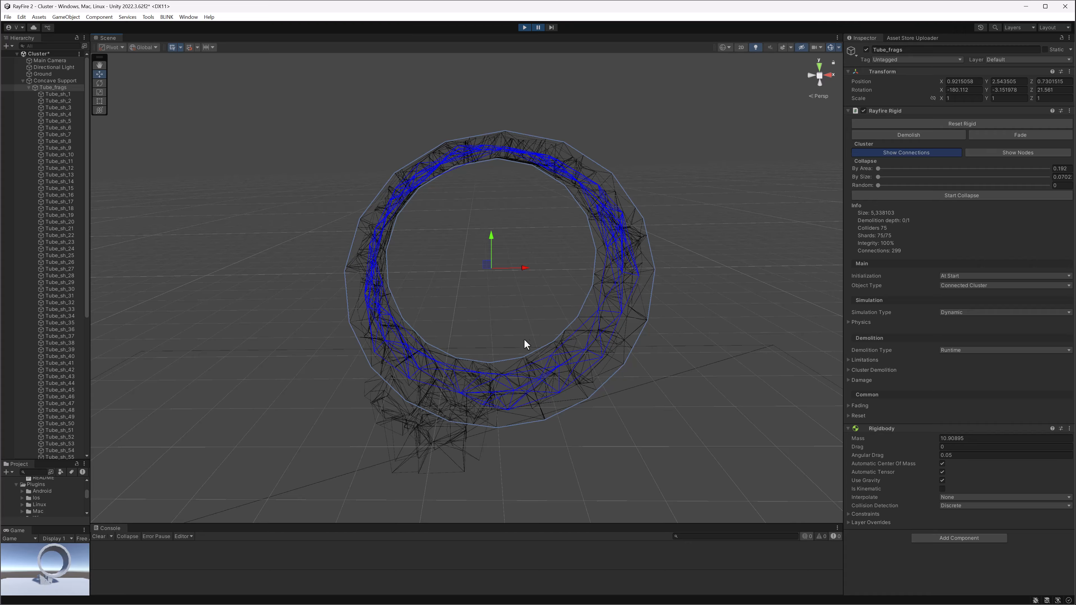
left_click(538, 28)
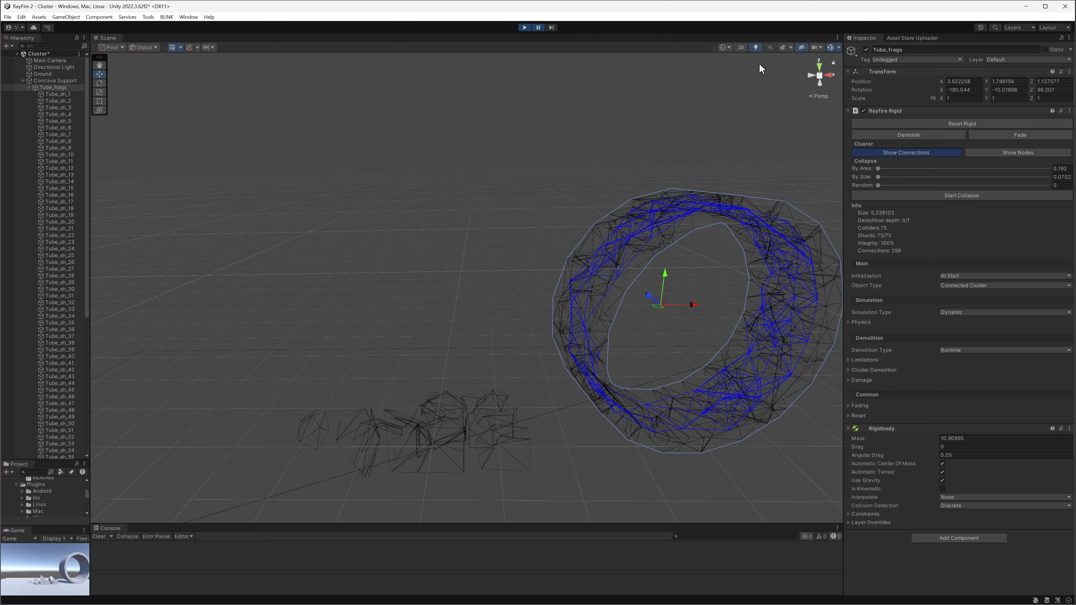
left_click(724, 47)
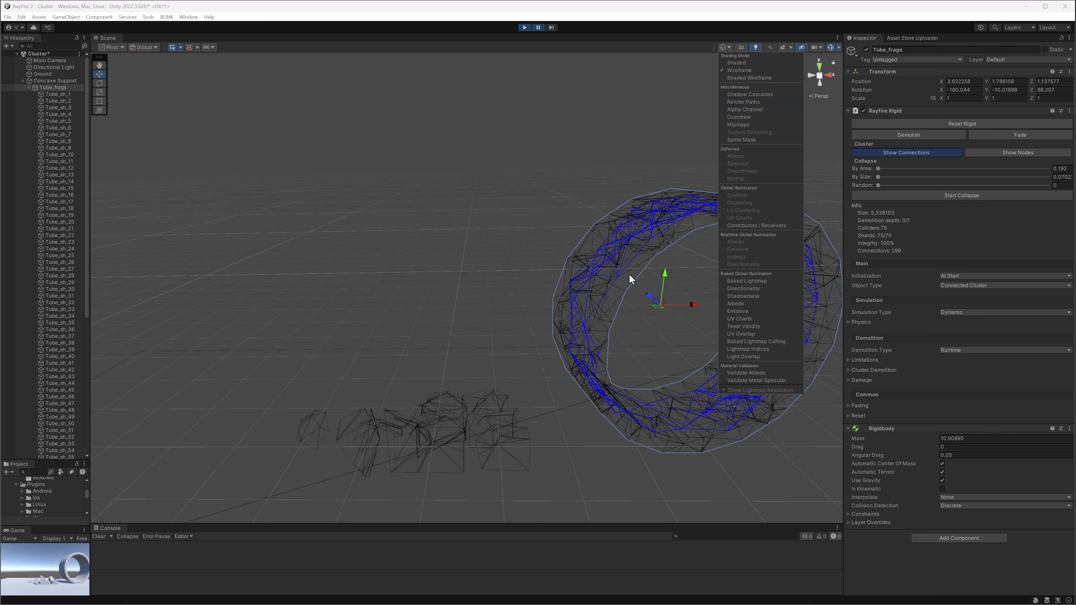
middle_click_drag(646, 290, 605, 278)
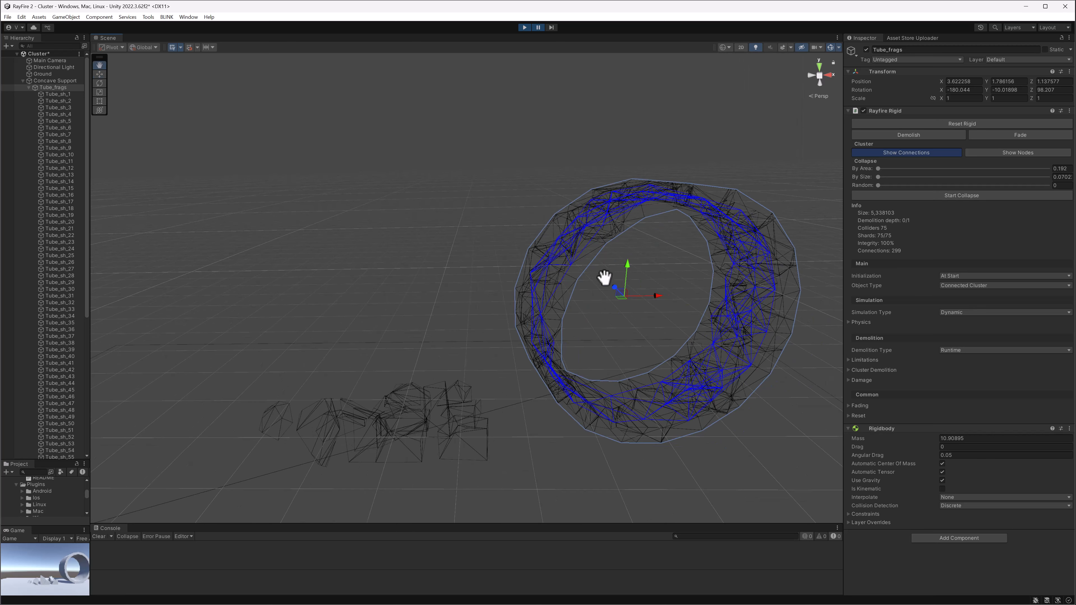
- Restore the Shaded Wireframe view, let the simulation run on to watch the ring roll, and exit Play mode
left_click(724, 48)
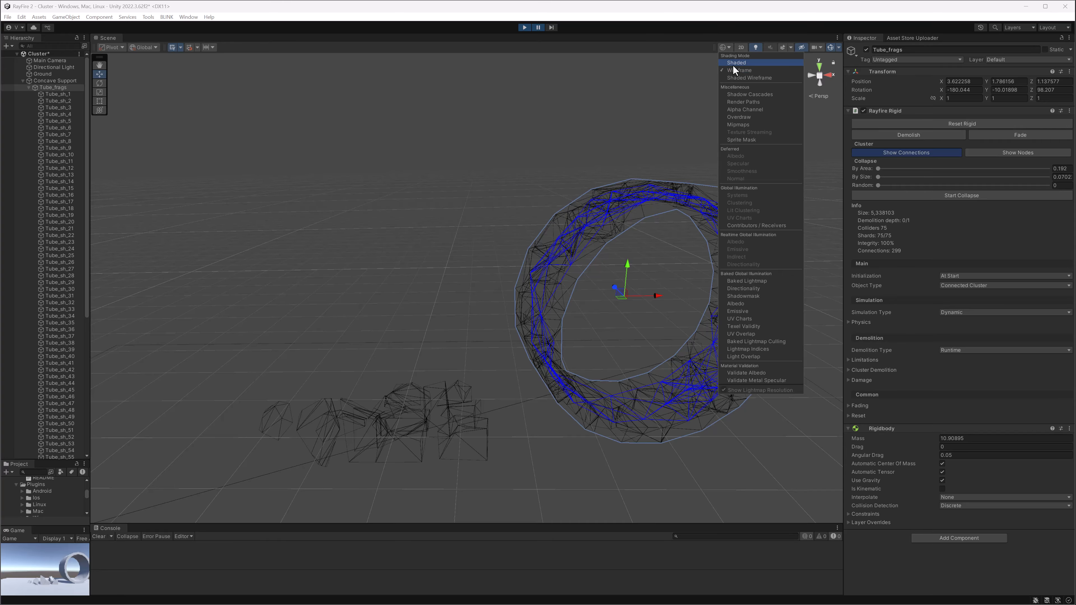
left_click(732, 79)
scroll(573, 265, "down", 2)
middle_click_drag(572, 265, 558, 225)
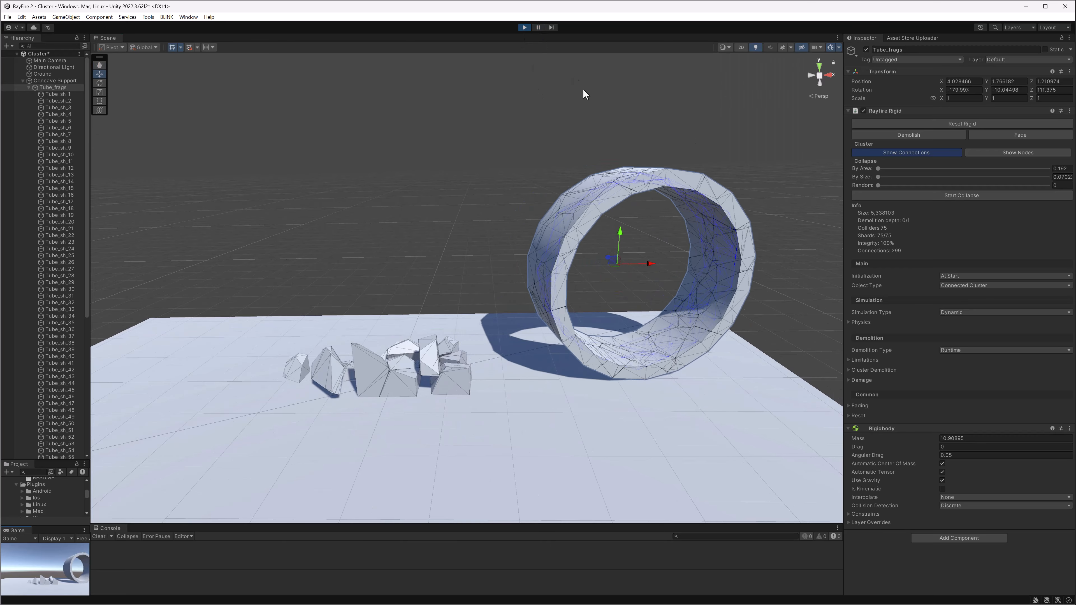
middle_click_drag(712, 218, 669, 197)
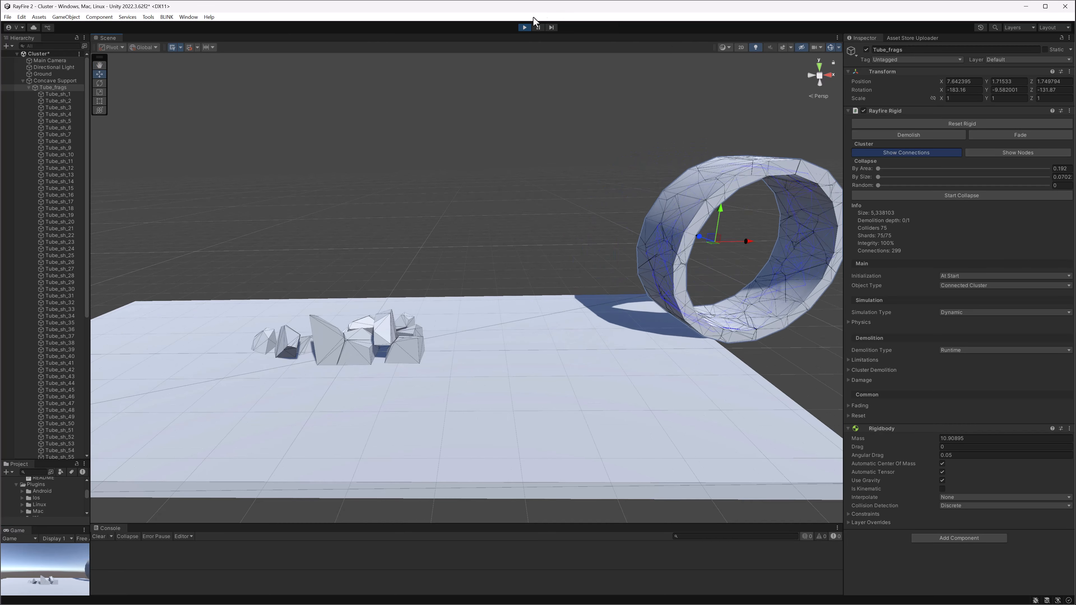
left_click(524, 28)
- Select the Tube_frags parent object and raise it above the support cube to a Y position of about 6.334
left_click(532, 161)
scroll(532, 161, "down", 2)
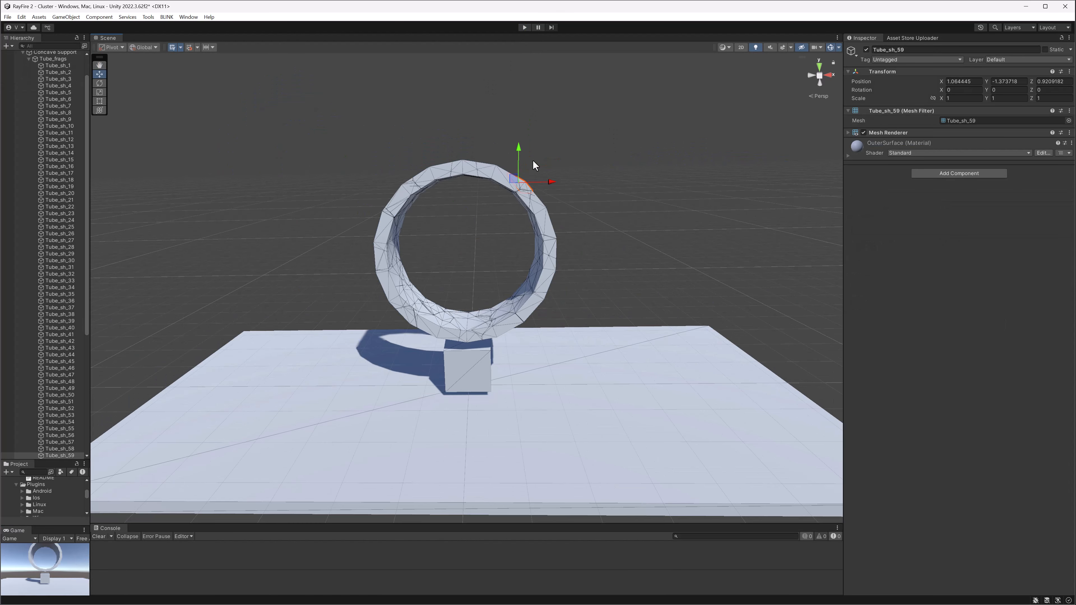
middle_click_drag(532, 161, 562, 205)
left_click(560, 183)
left_click(531, 222)
left_click_drag(492, 265, 492, 133)
middle_click_drag(492, 132, 580, 221)
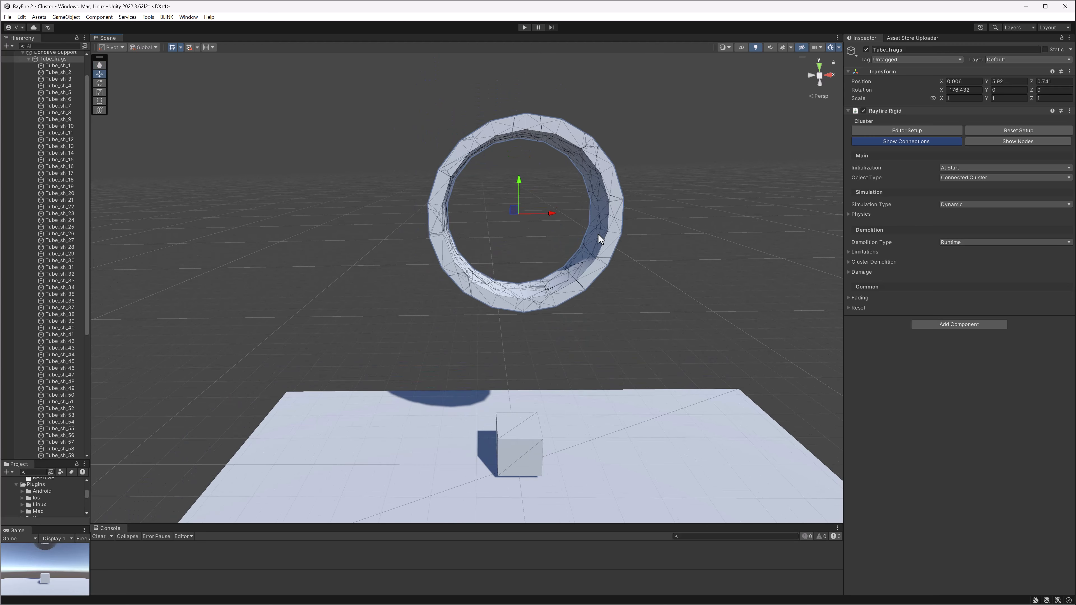
left_click_drag(597, 233, 578, 206, "alt")
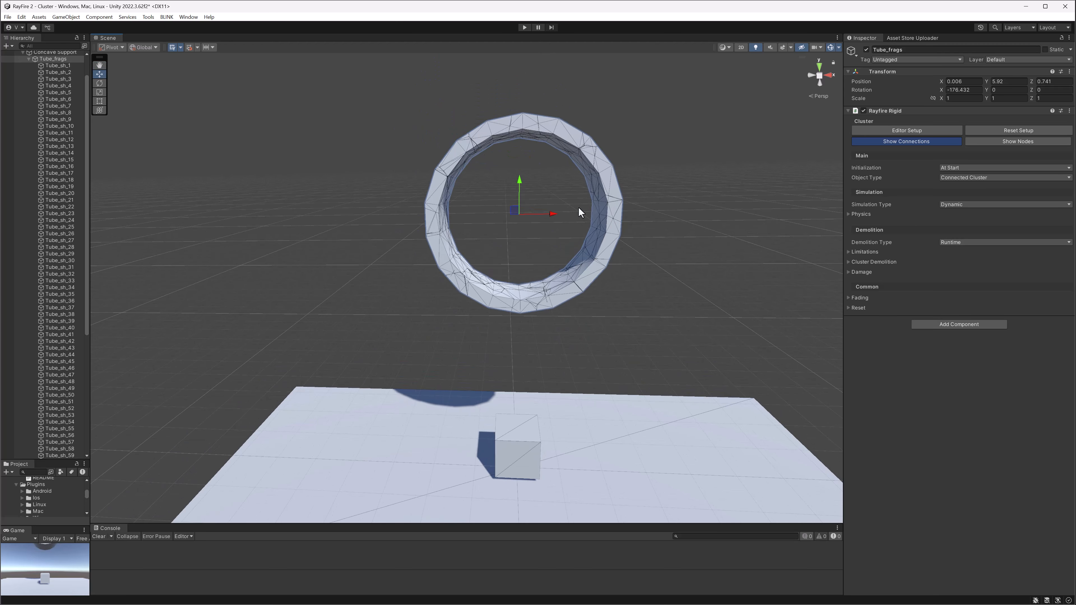
left_click_drag(520, 189, 521, 164)
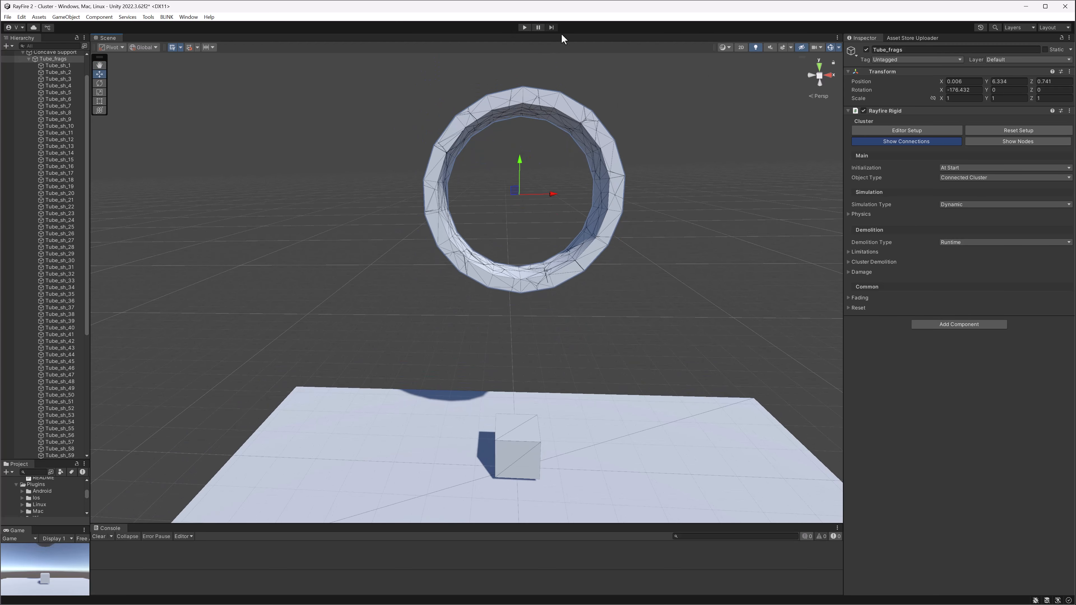
- Run the simulation to watch the raised ring fall onto the support cube, and stop it
left_click(524, 28)
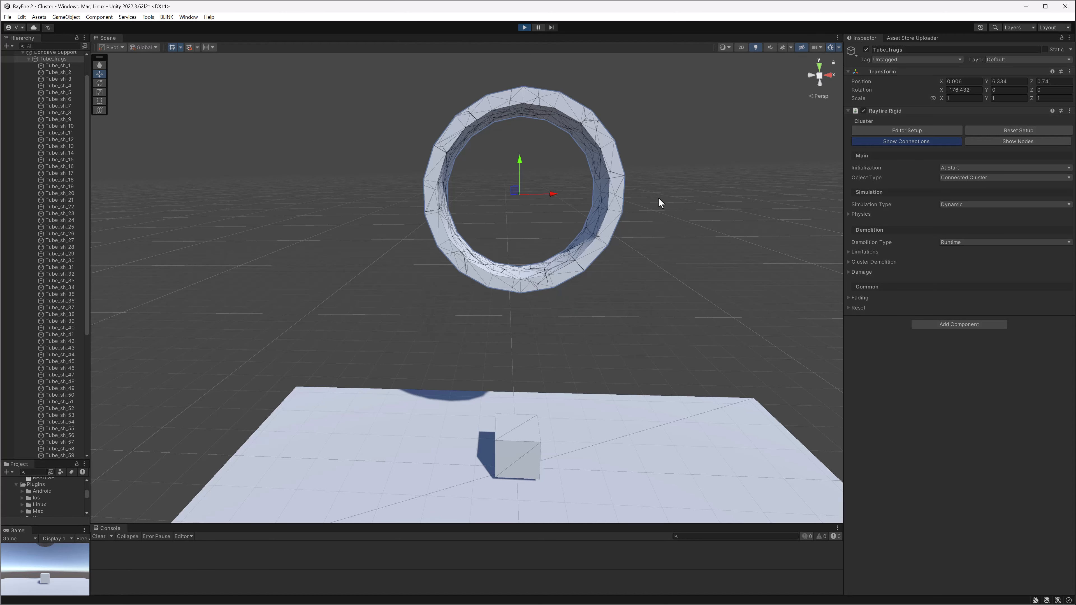
mouse_move(658, 199)
middle_mouse_down()
mouse_move(651, 224)
mouse_move(644, 214)
middle_mouse_up()
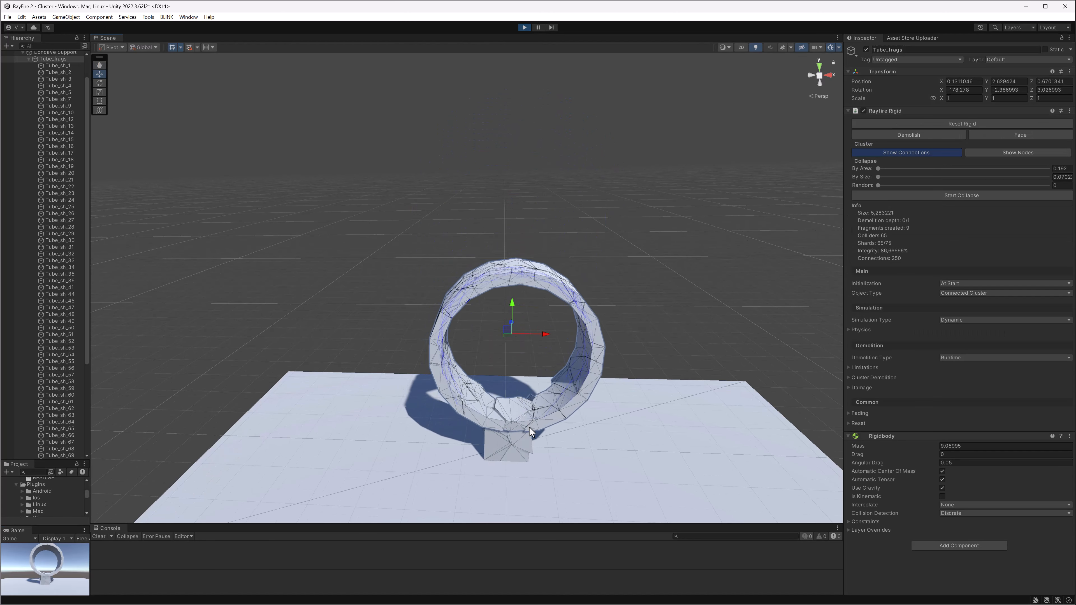
middle_click_drag(528, 426, 500, 353)
scroll(502, 353, "up", 2)
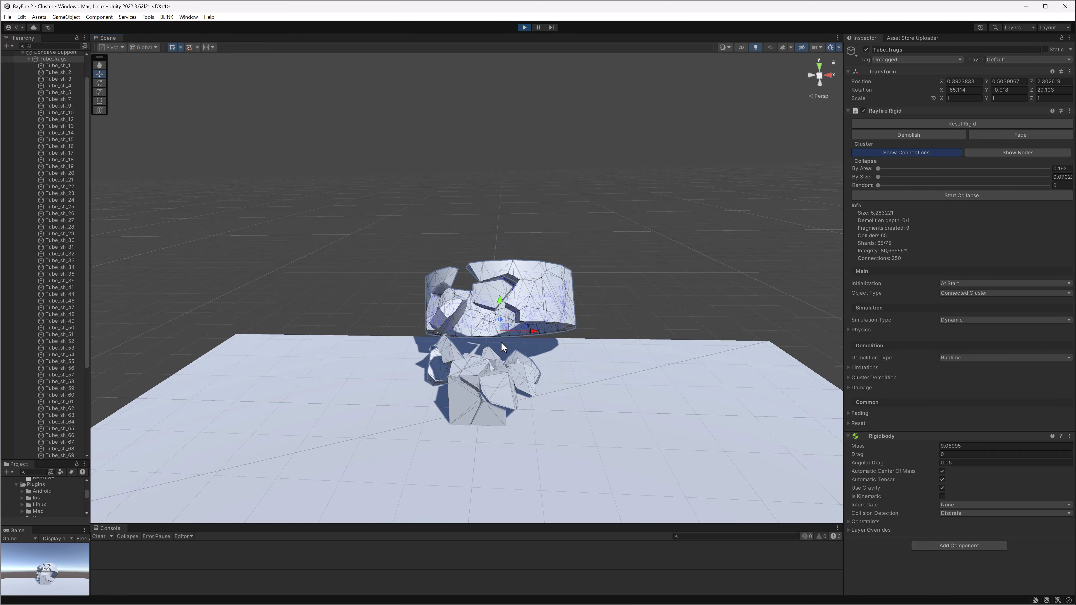
middle_click_drag(453, 288, 526, 108)
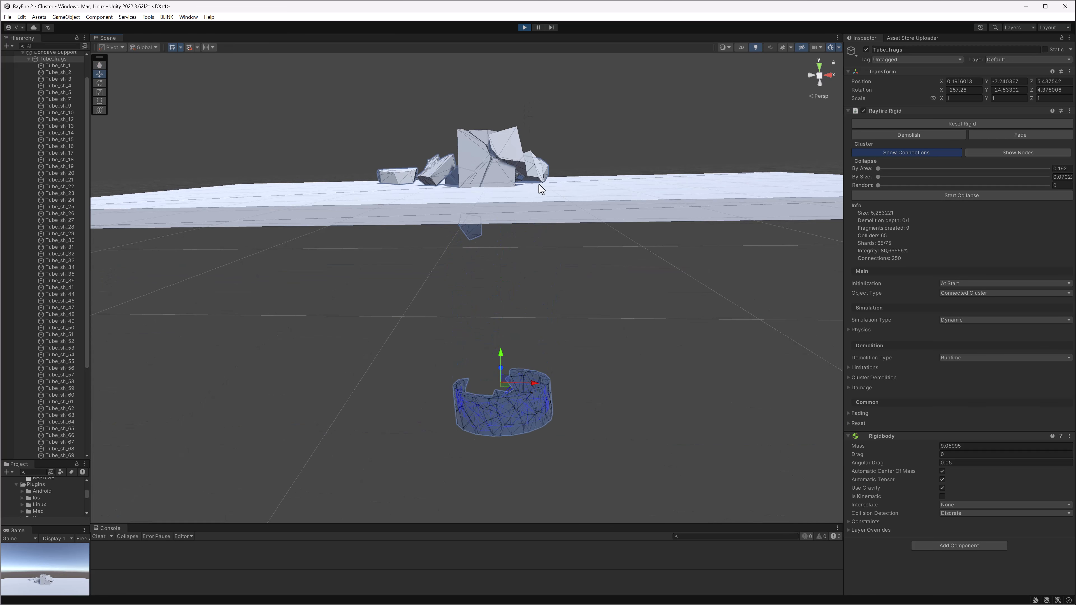
left_click(525, 27)
- Examine the unfragmented Tube and the two cubes above and below it from several angles
middle_click_drag(519, 67, 523, 315)
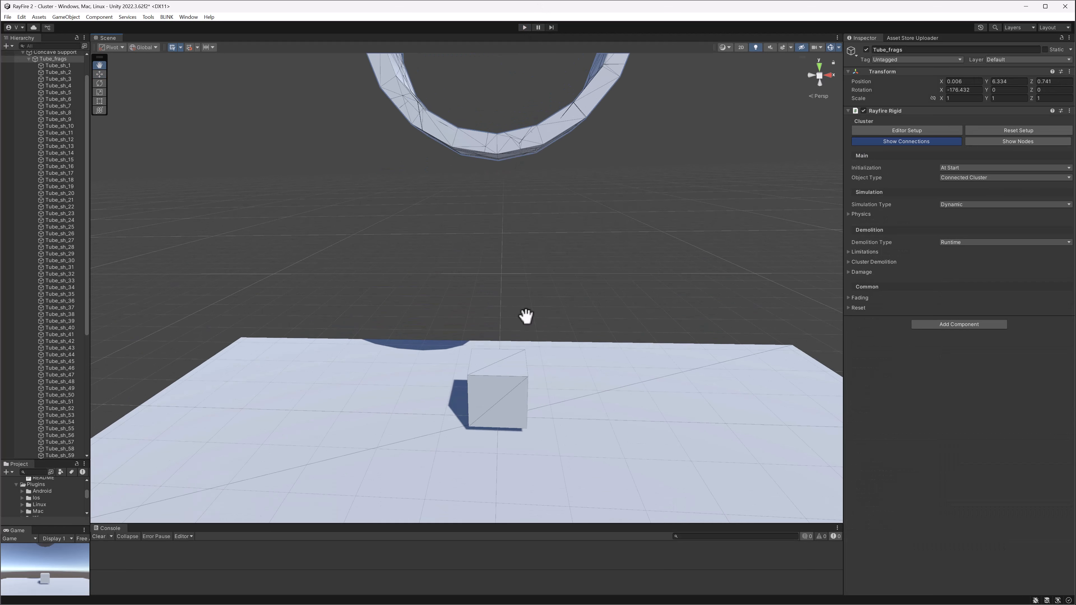
left_click(533, 142)
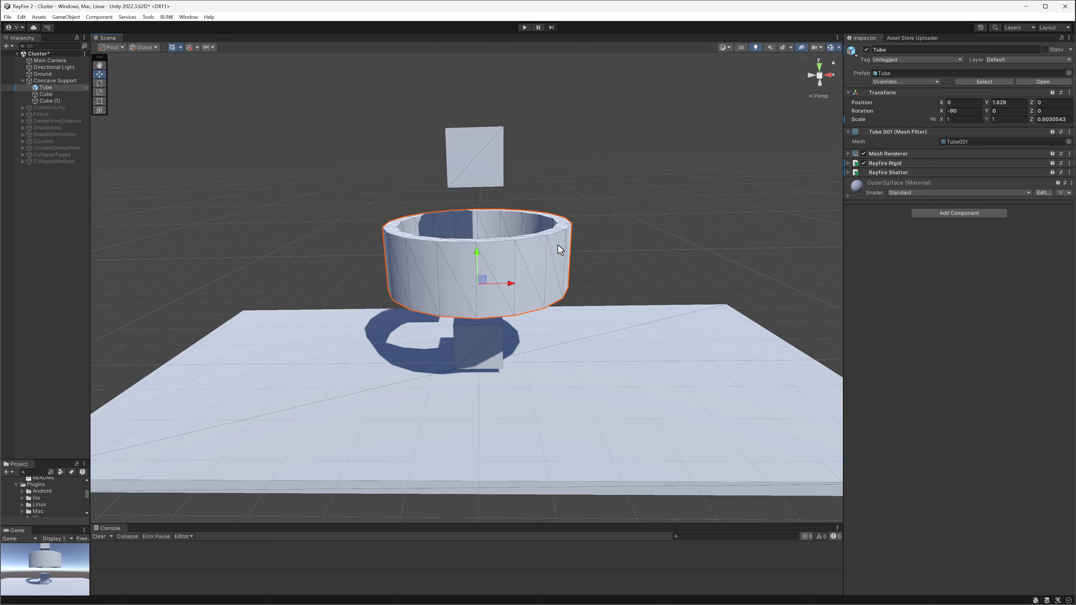
scroll(559, 242, "up", 3)
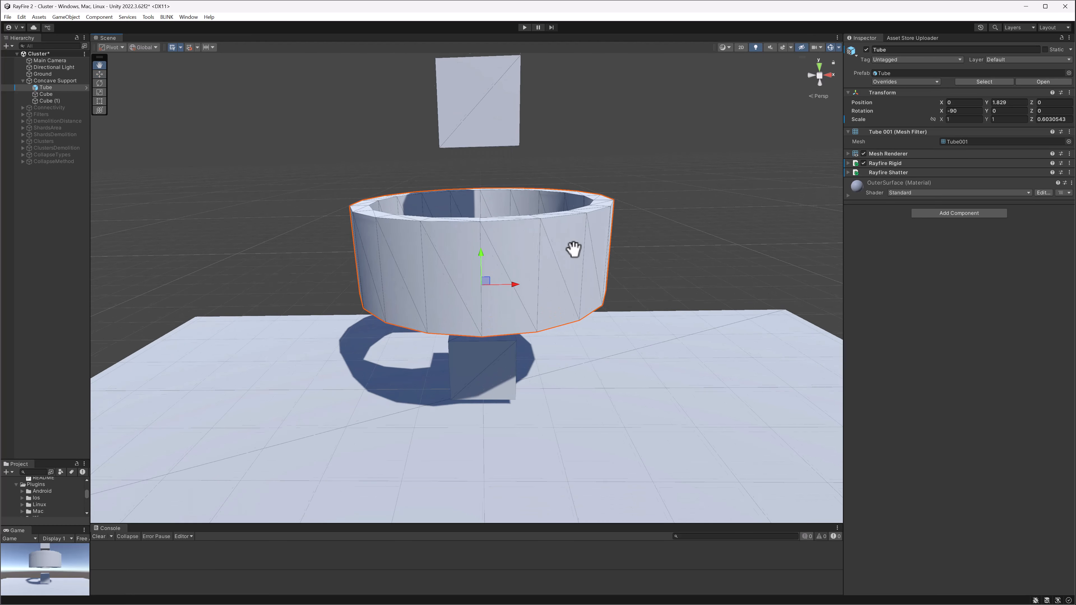
left_click_drag(574, 250, 542, 312, "alt")
middle_click_drag(542, 311, 517, 284)
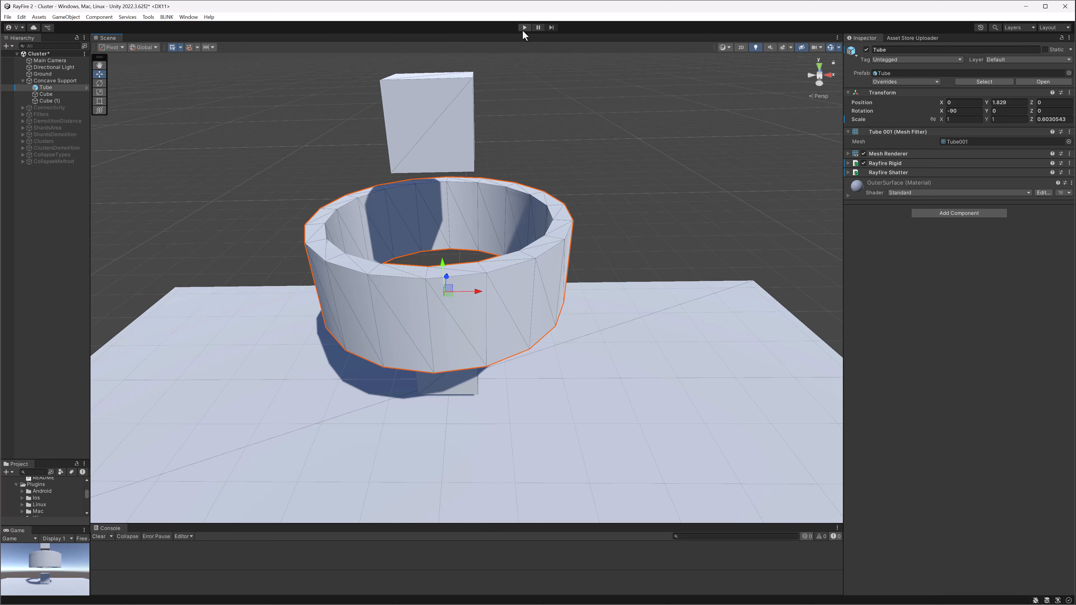
left_click_drag(517, 138, 511, 94, "alt")
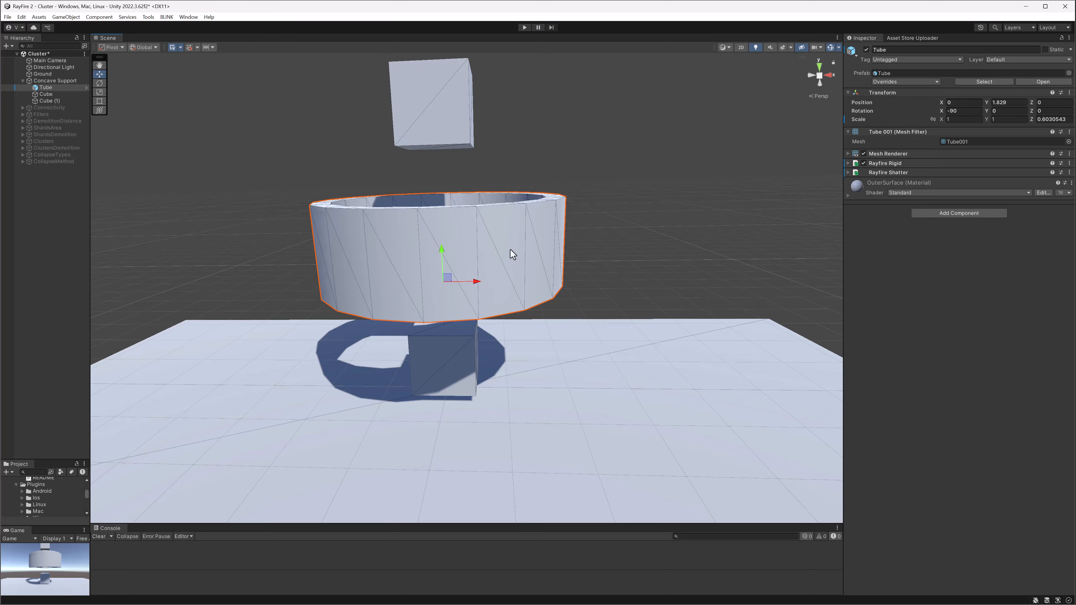
left_click_drag(510, 250, 525, 245, "alt")
- Play the simulation, pause it once the cubes have fractured, and examine the tube's contact with both cubes from several angles
left_click(523, 27)
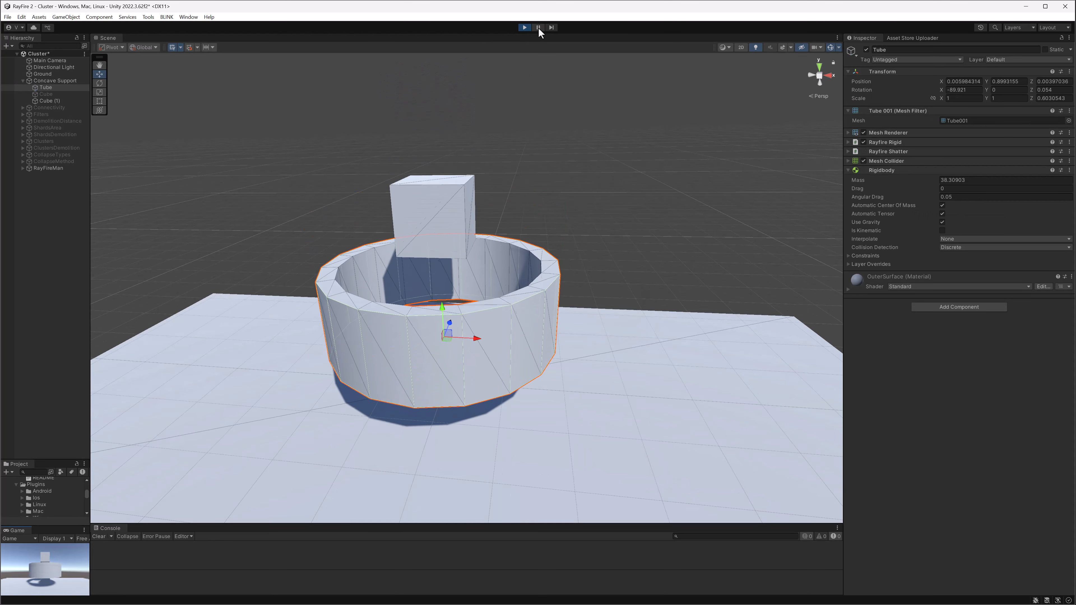
left_click(538, 29)
left_click_drag(581, 146, 438, 214, "alt")
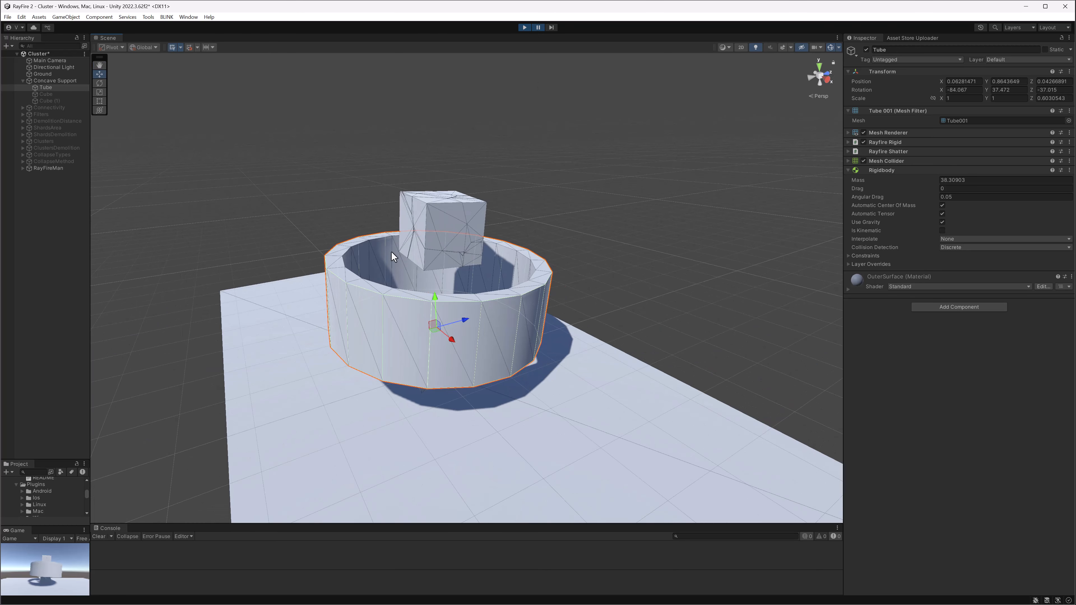
left_click_drag(391, 250, 420, 228, "alt")
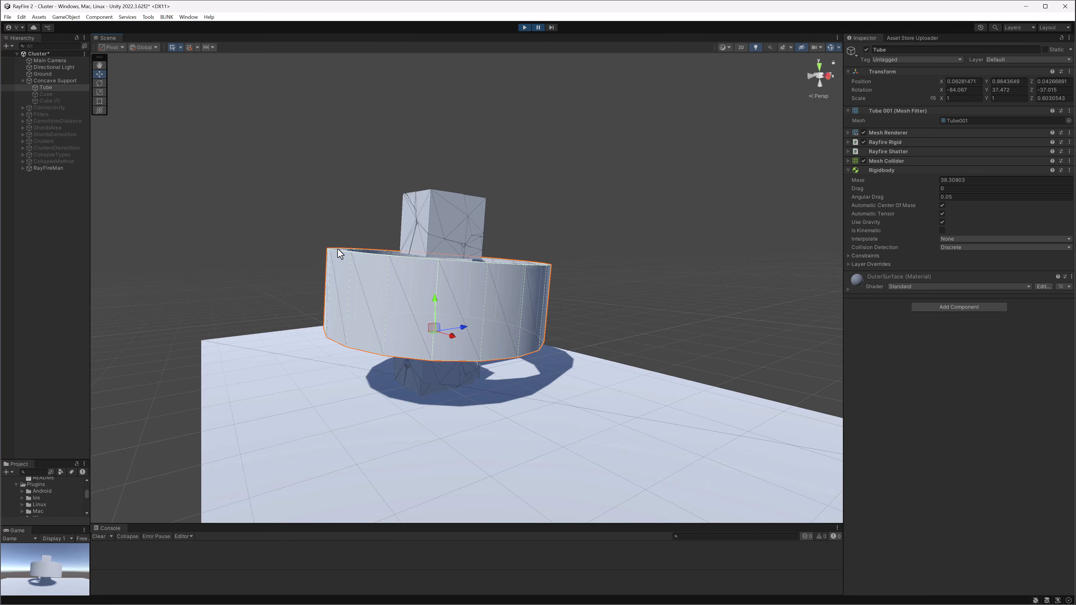
left_click_drag(417, 250, 424, 348, "alt")
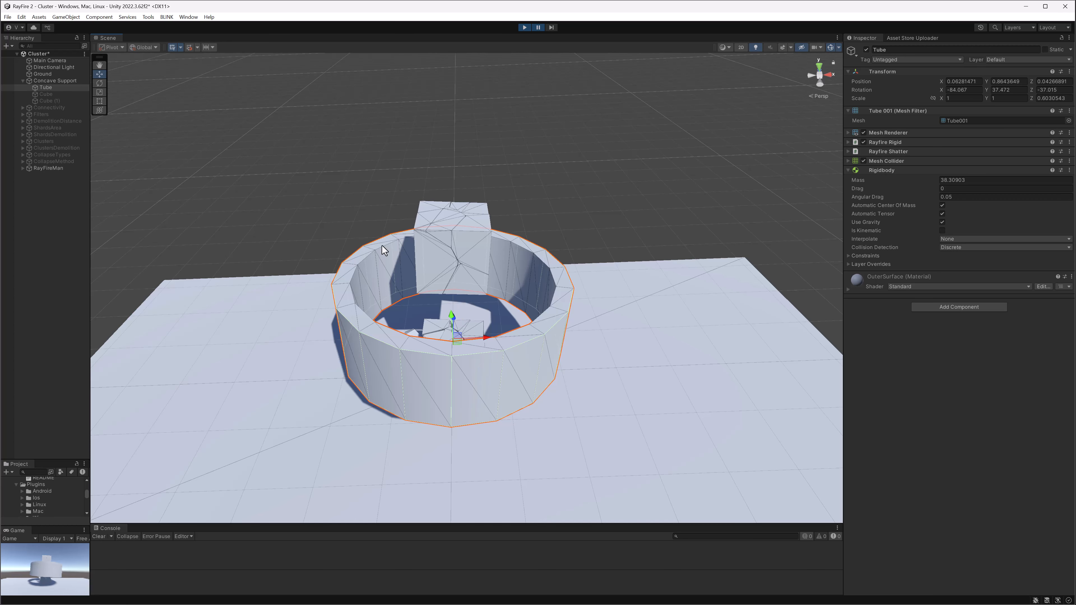
left_click_drag(382, 245, 436, 246, "alt")
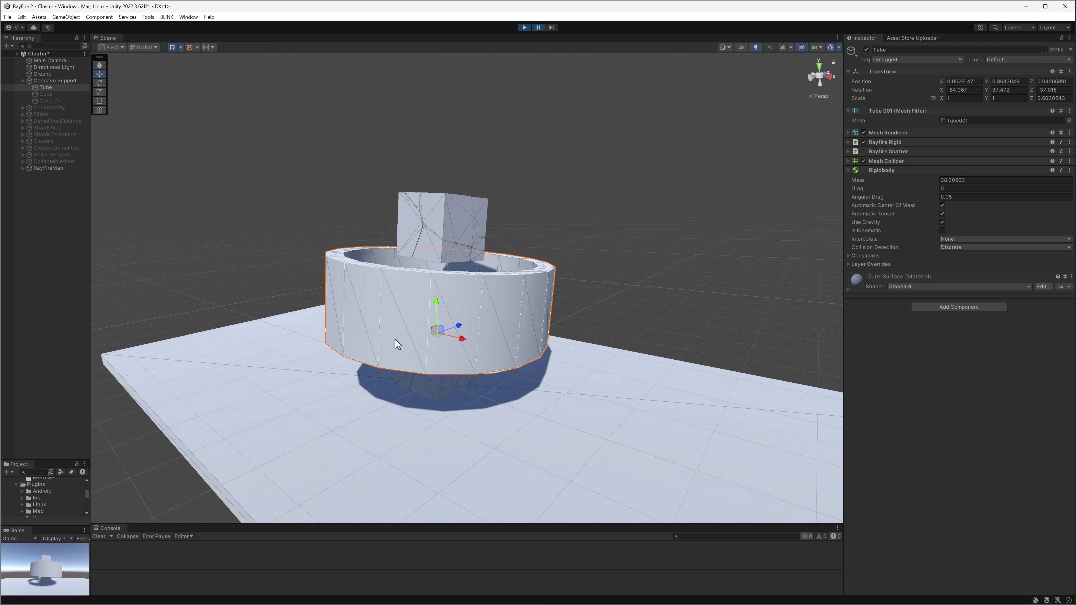
left_click_drag(395, 339, 479, 310, "alt")
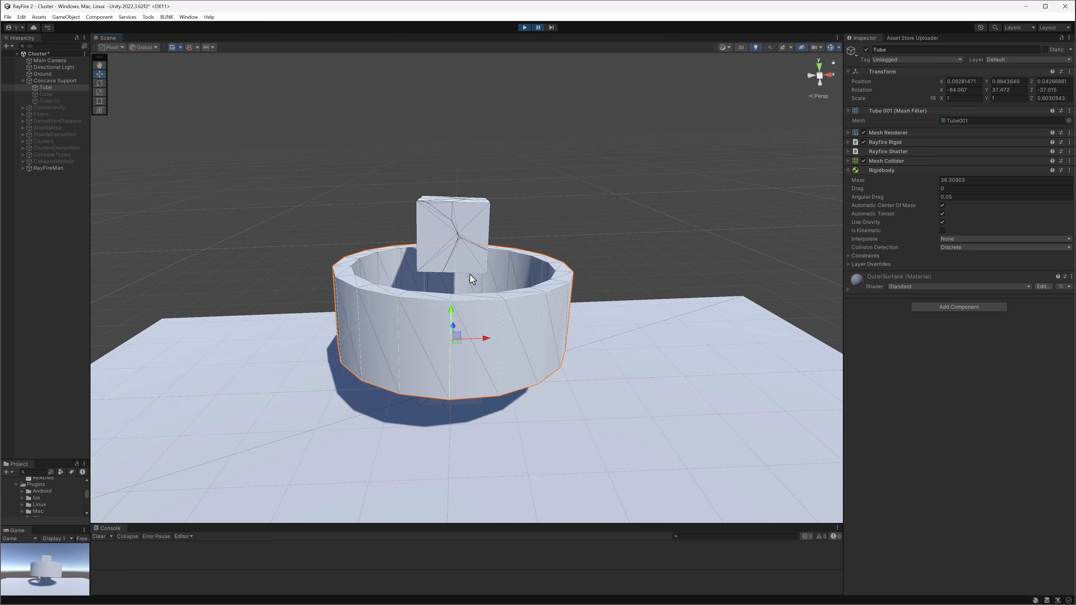
- Resume the simulation to watch the cube fragments around the tube, and exit Play mode
left_click(538, 27)
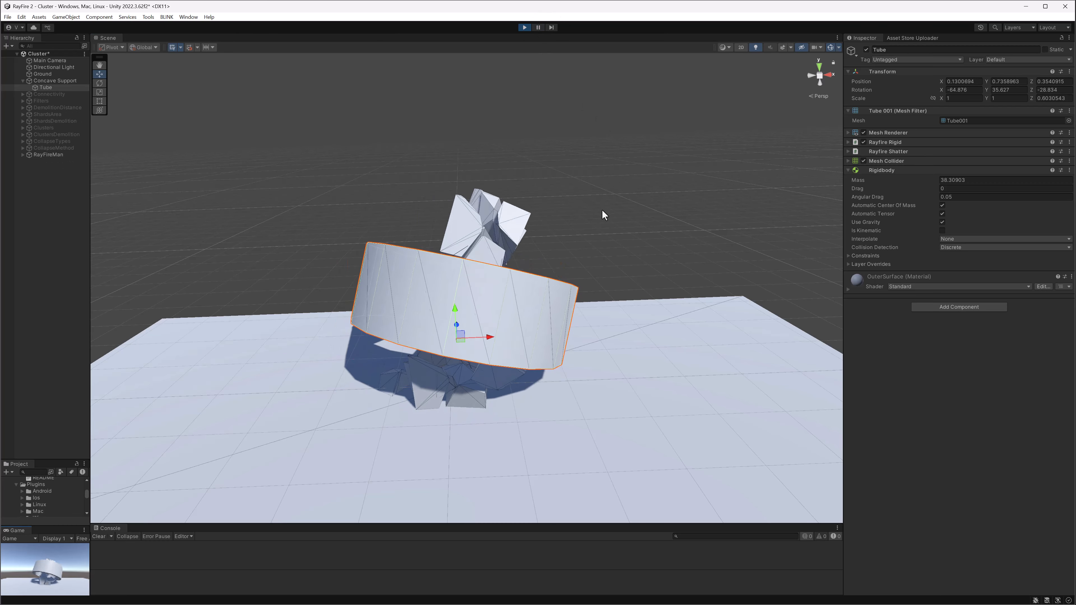
left_click_drag(496, 276, 487, 279)
left_click_drag(487, 276, 569, 300, "alt")
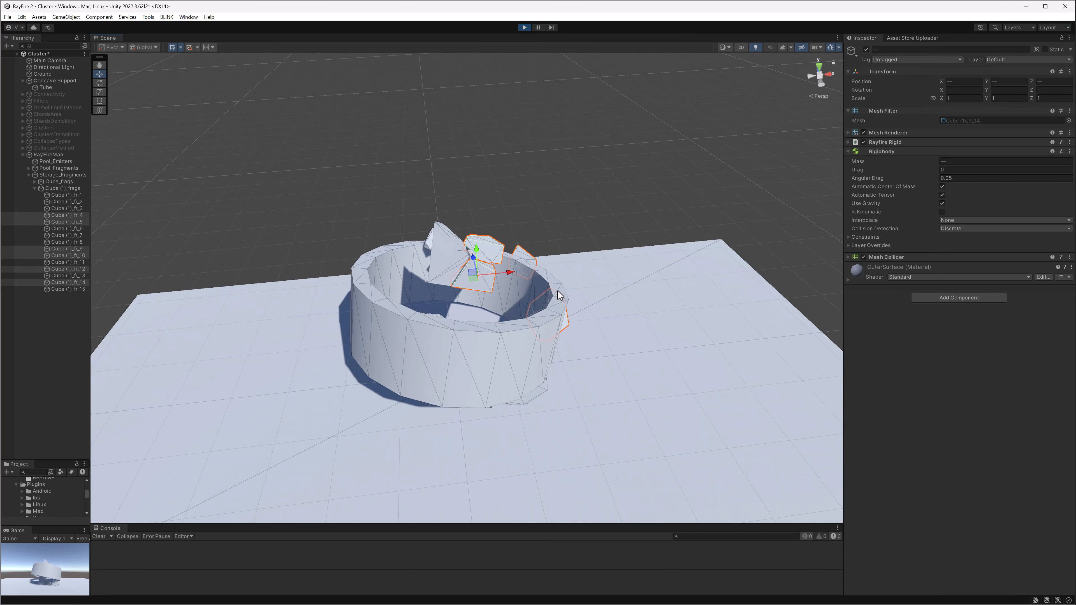
left_click(524, 27)
- Select the Tube and set the Voronoi fragment amount in its Rayfire Shatter component to 100
left_click(512, 202)
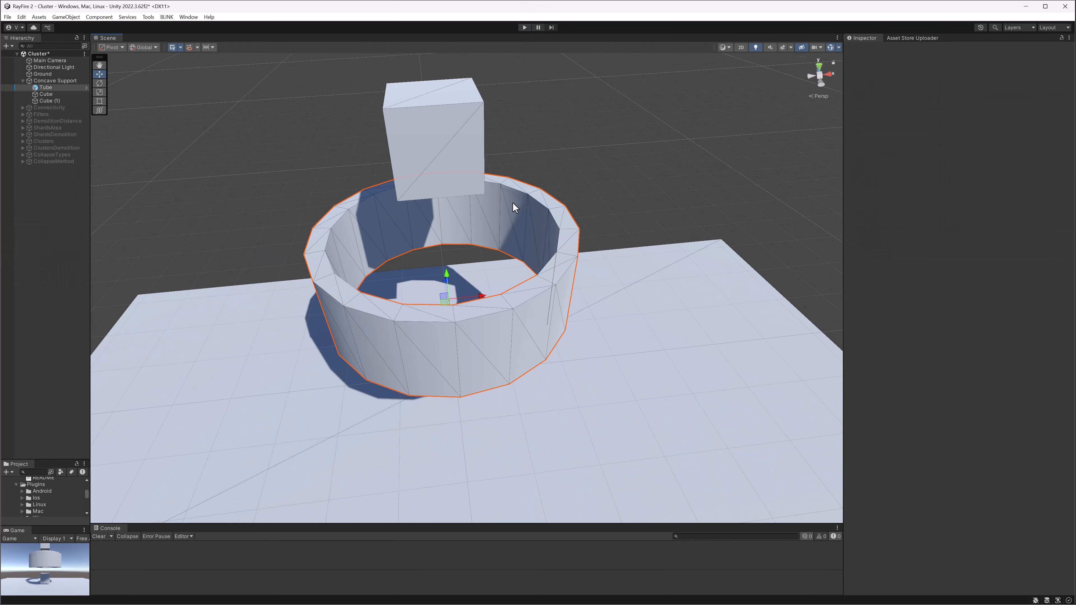
key("f")
left_click(884, 172)
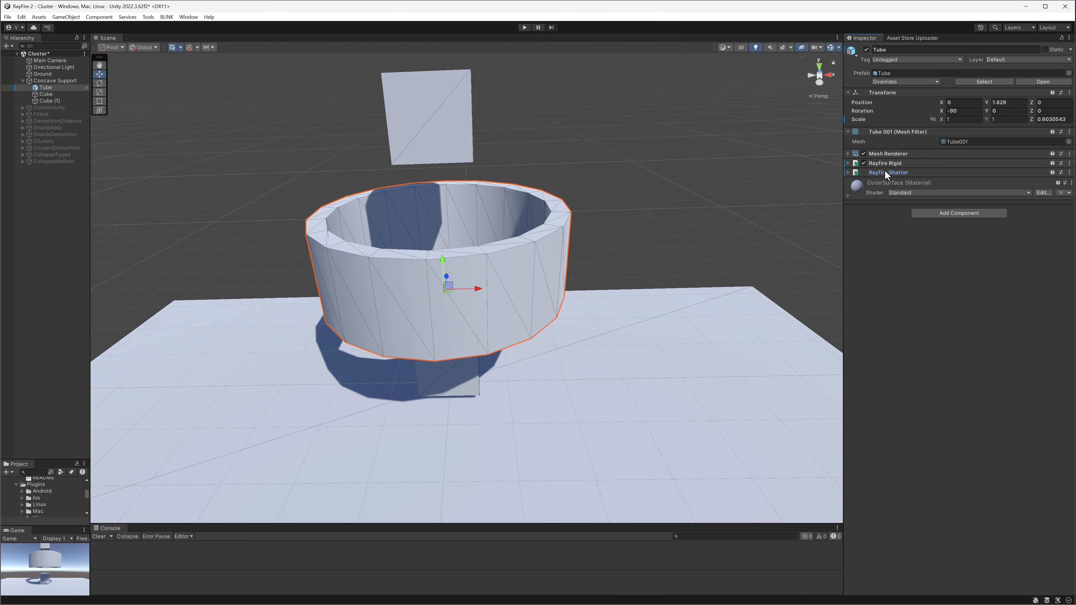
left_click_drag(962, 246, 928, 246)
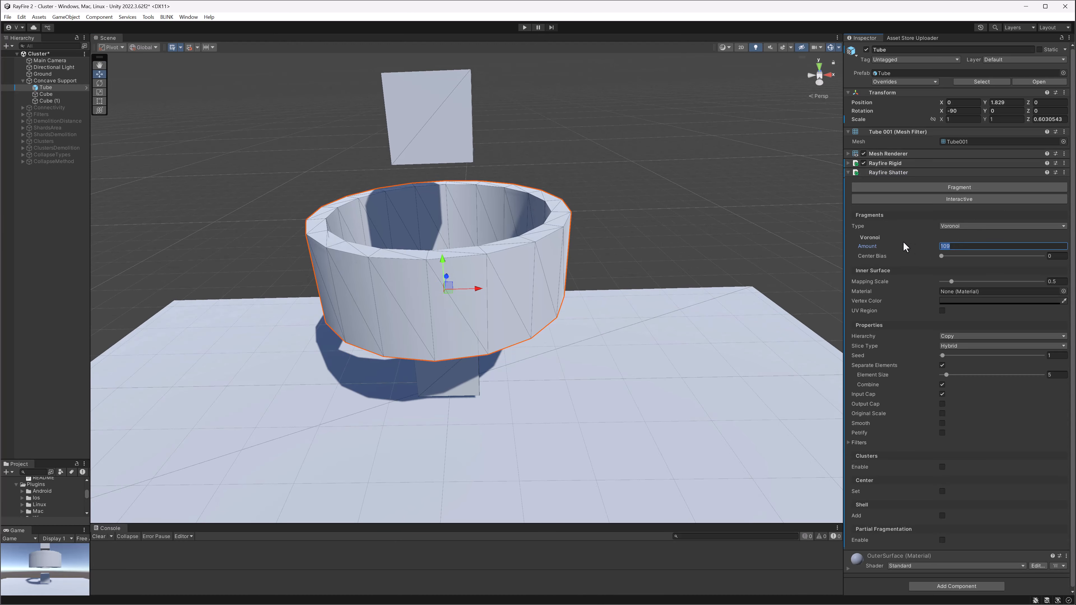
type("10")
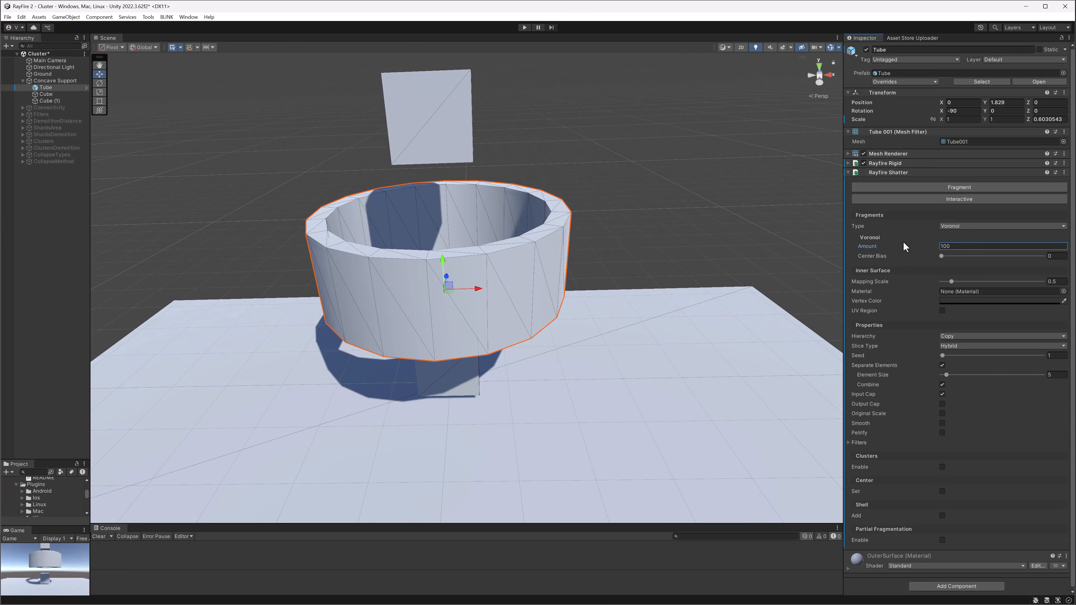
- Fragment the Tube with its Rayfire Shatter component and deactivate the original Tube object
left_click(994, 189)
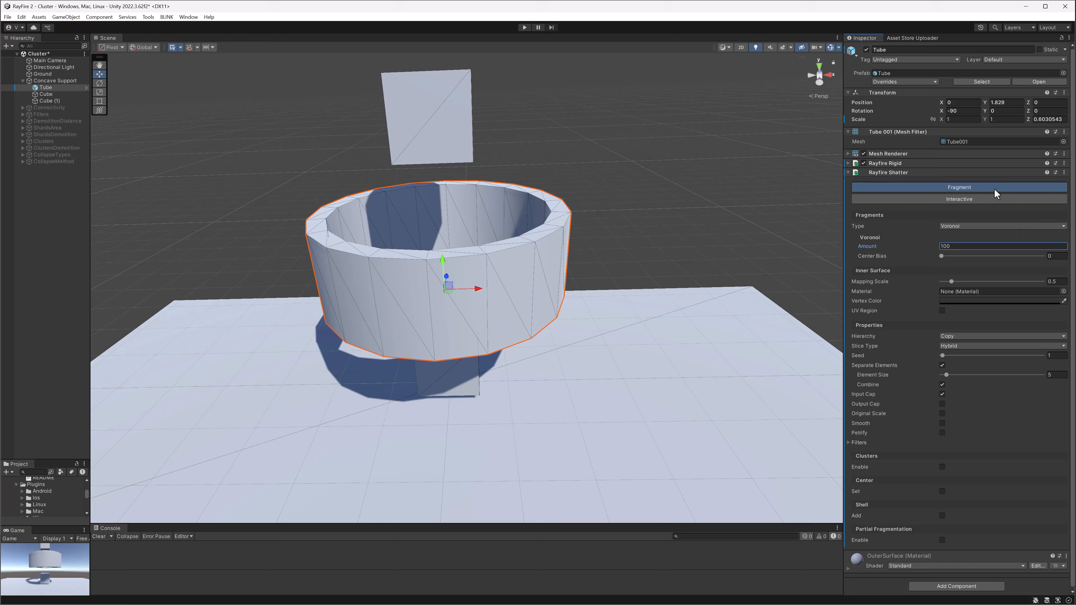
left_click(866, 50)
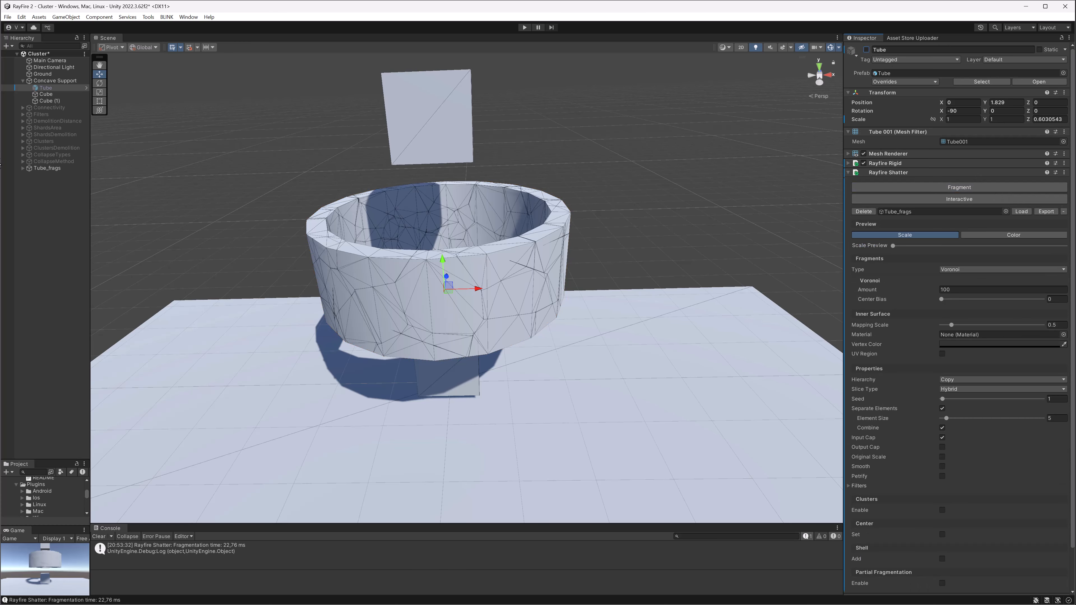
- Move Tube_frags into the Concave Support group and add a Rayfire Rigid component to it
left_click(45, 169)
left_click_drag(45, 168, 61, 95)
left_click(928, 114)
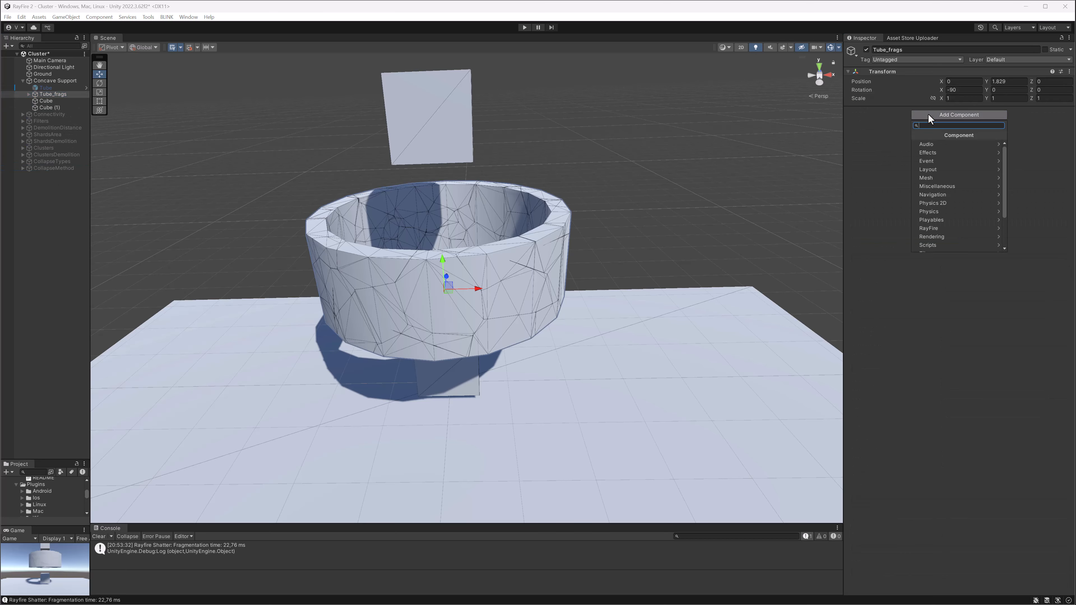
left_click(944, 222)
scroll(946, 224, "down", 3)
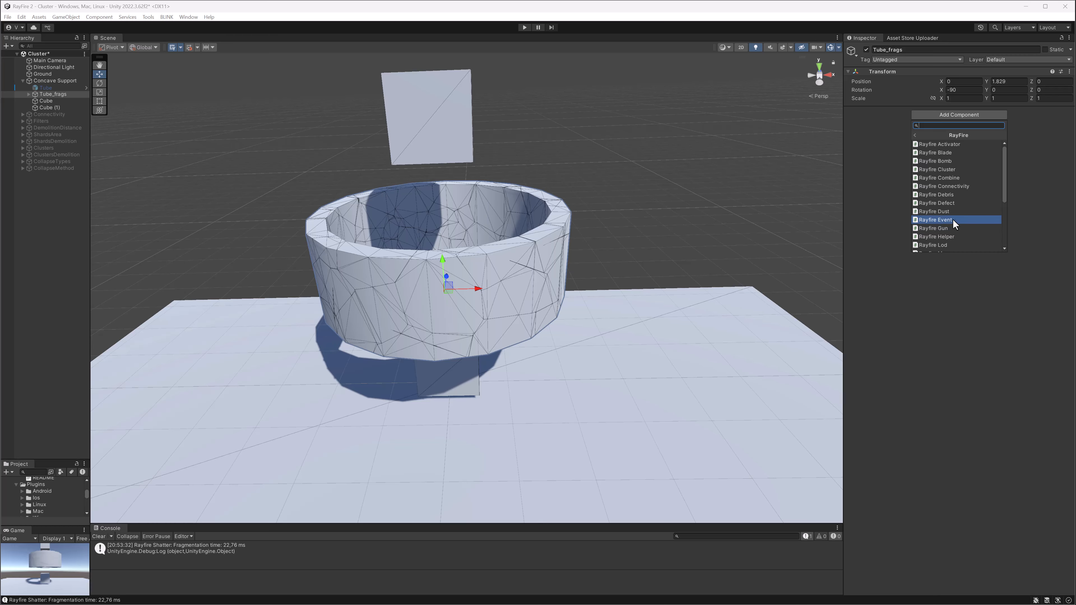
left_click(944, 228)
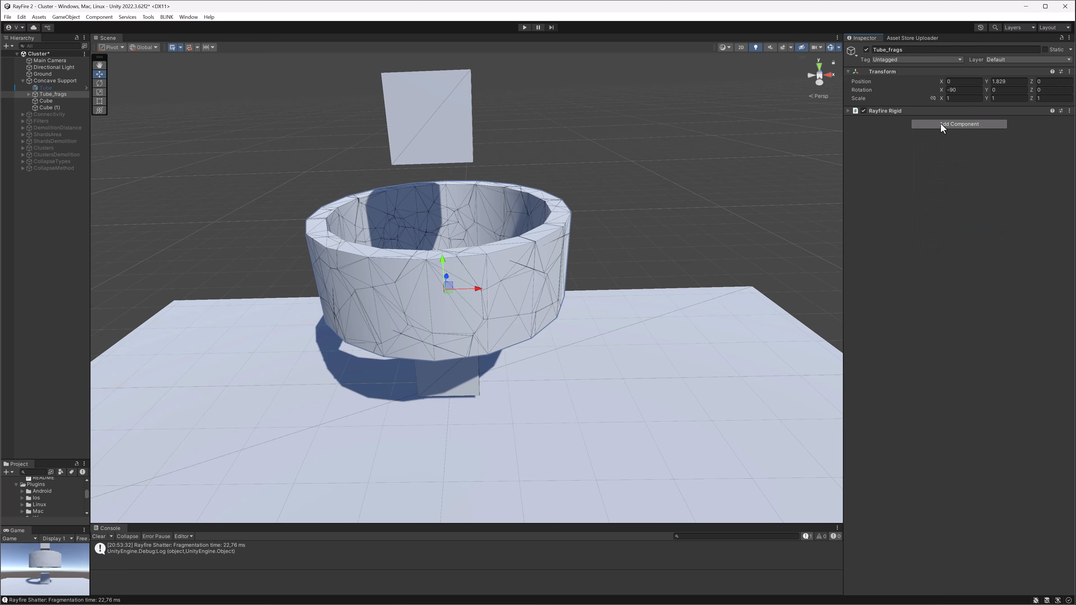
- Set the Rayfire Rigid of Tube_frags to initialize At Start with the Connected Cluster object type
left_click(952, 138)
left_click(962, 158)
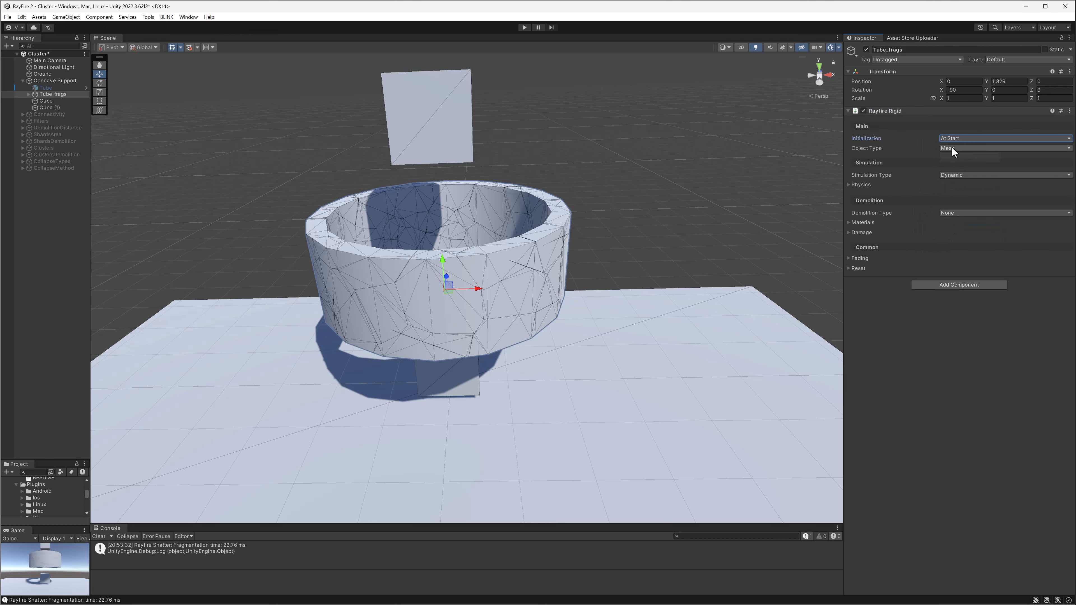
left_click(951, 147)
left_click(965, 178)
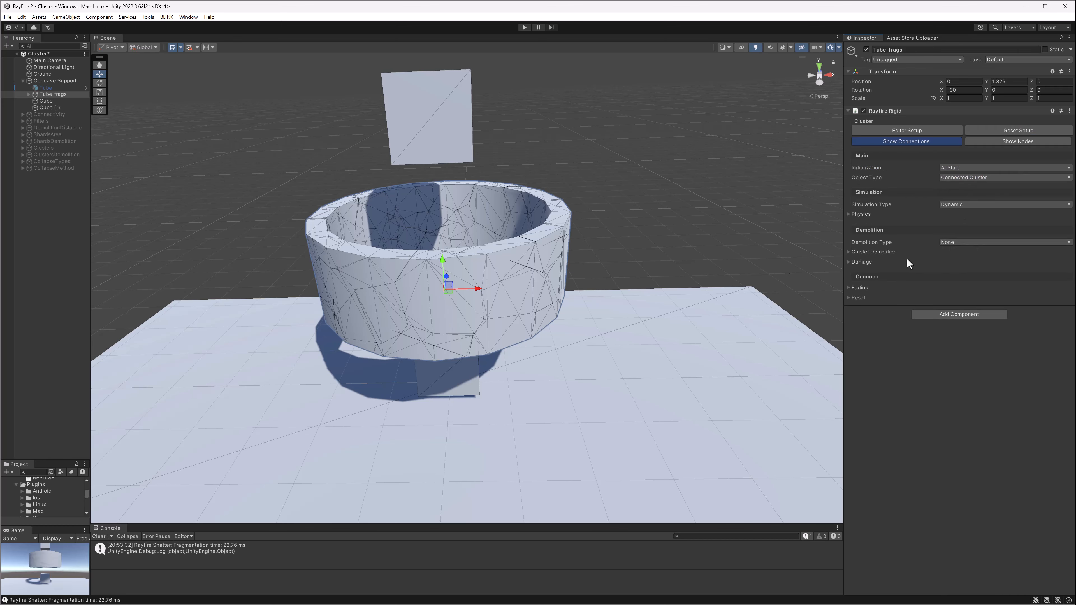
- Play the simulation and examine from several angles how the cubes settle inside the connected-cluster tube
middle_click_drag(454, 258, 556, 262)
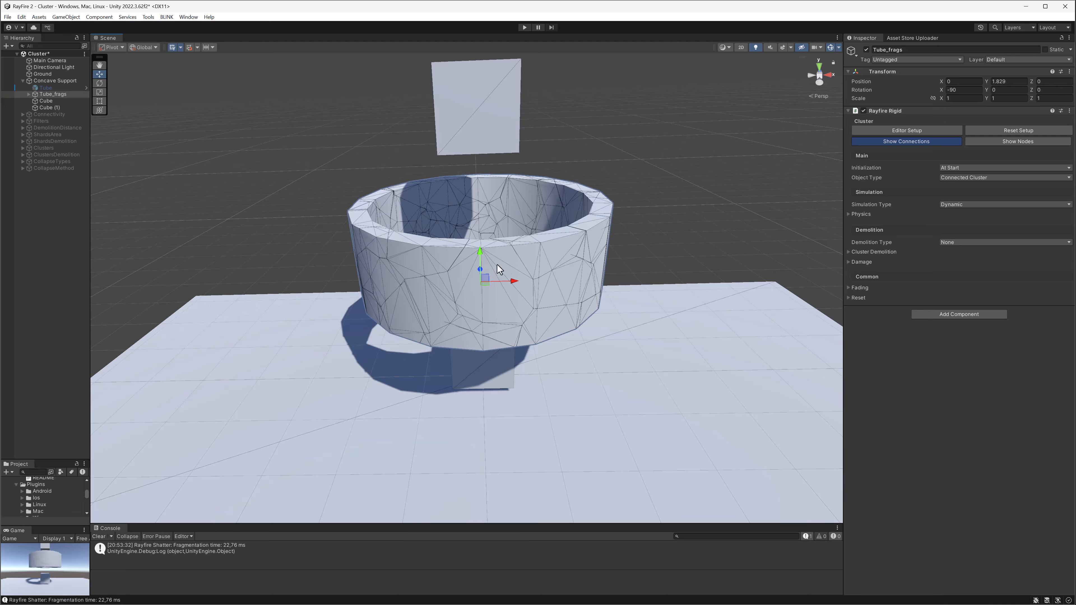
left_click(529, 29)
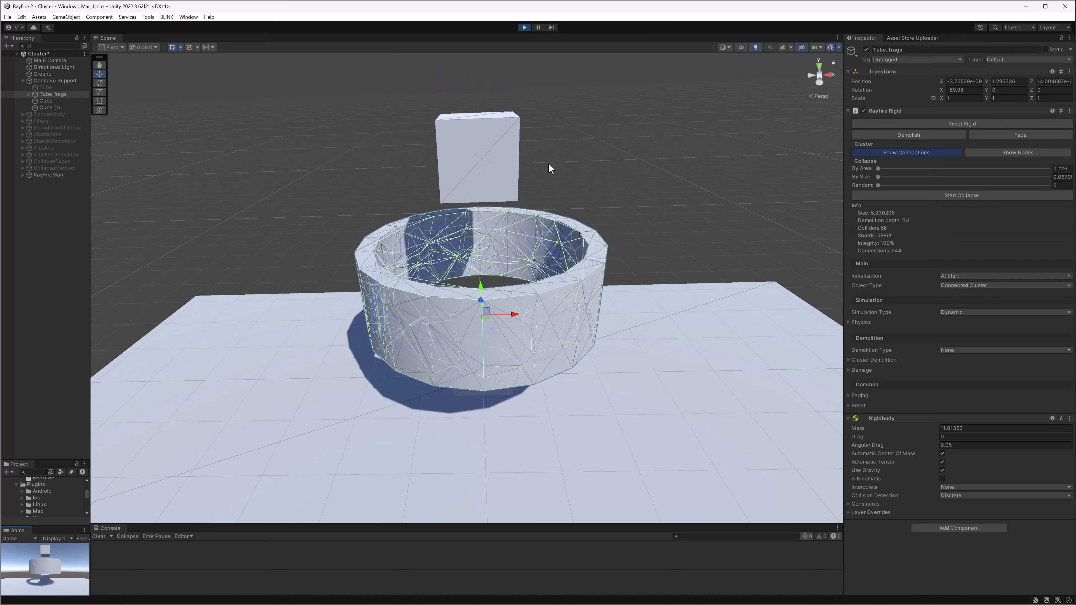
left_click_drag(627, 268, 567, 296, "alt")
left_click(617, 219)
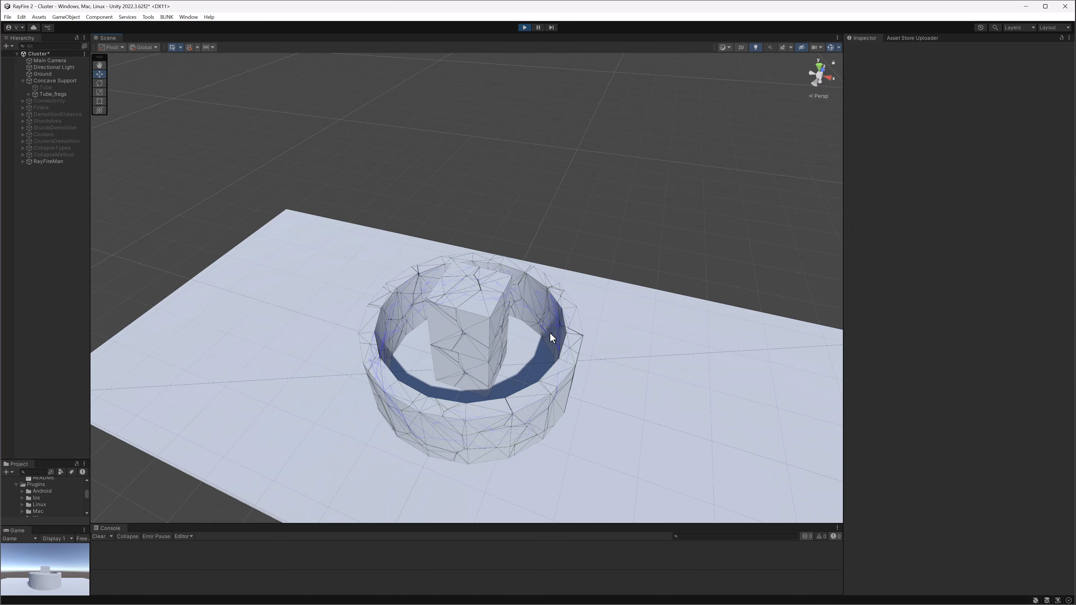
left_click(549, 332)
scroll(479, 358, "up", 3)
middle_click_drag(474, 399, 497, 337)
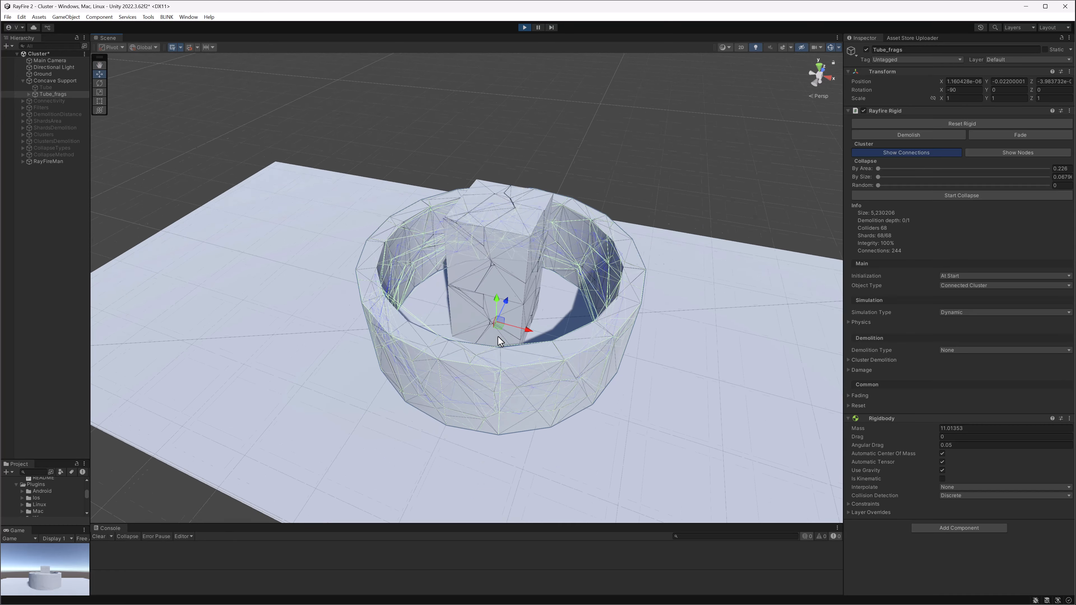
scroll(498, 336, "up", 3)
left_click_drag(497, 337, 518, 339, "alt")
left_click_drag(480, 287, 473, 230, "alt")
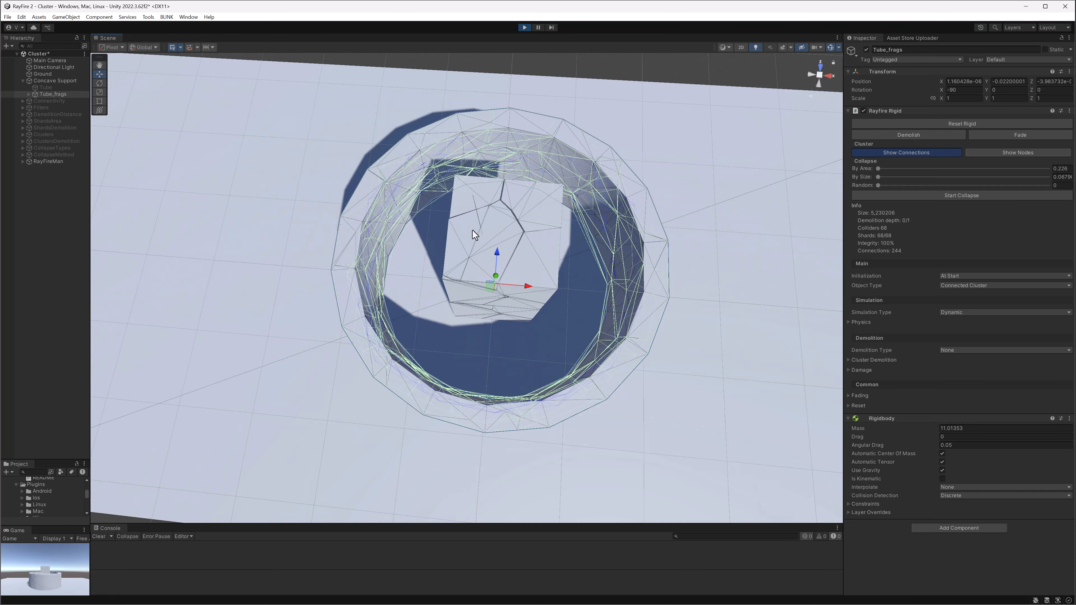
- Move Tube_frags sideways during the running simulation to test its collision with the cube fragments inside
left_click_drag(491, 295, 460, 296)
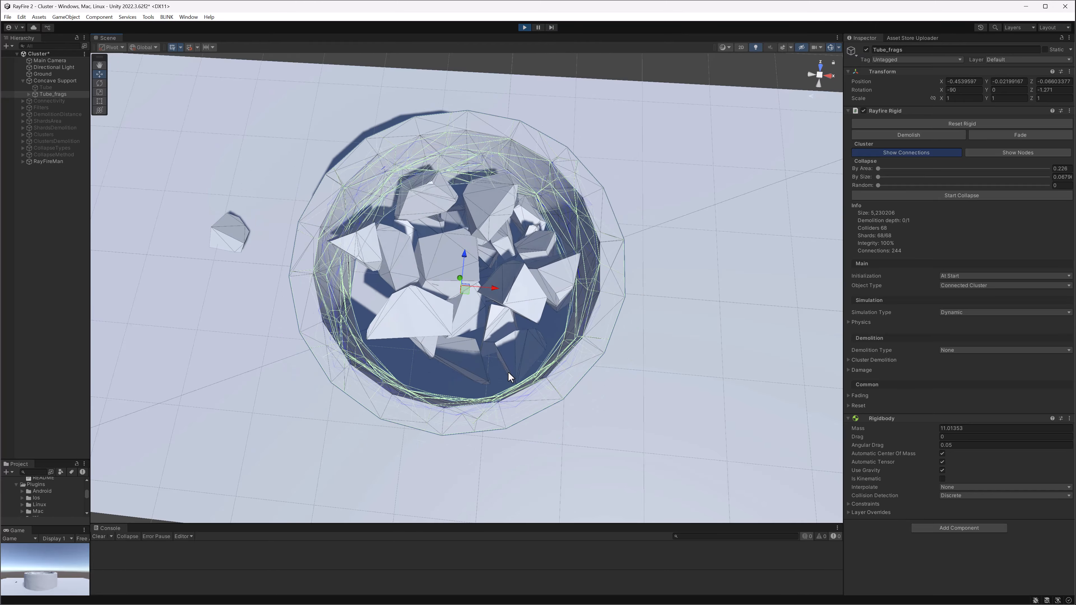
left_click_drag(509, 376, 511, 280, "alt")
left_click_drag(465, 333, 523, 311)
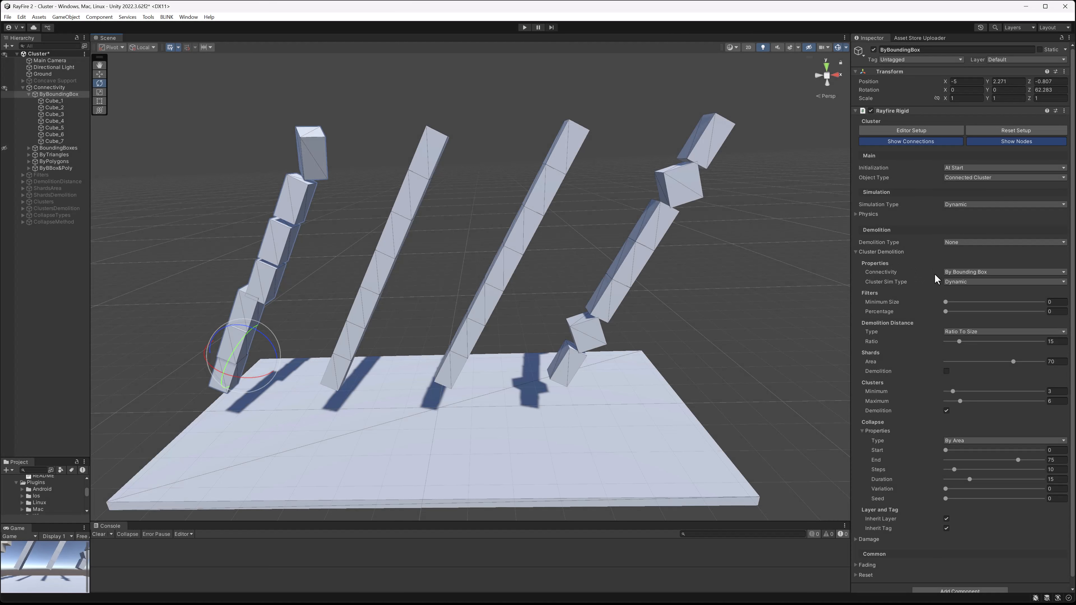
- Review the Connectivity type options in the Cluster Demolition properties of ByBoundingBox without changing the type
left_click(963, 273)
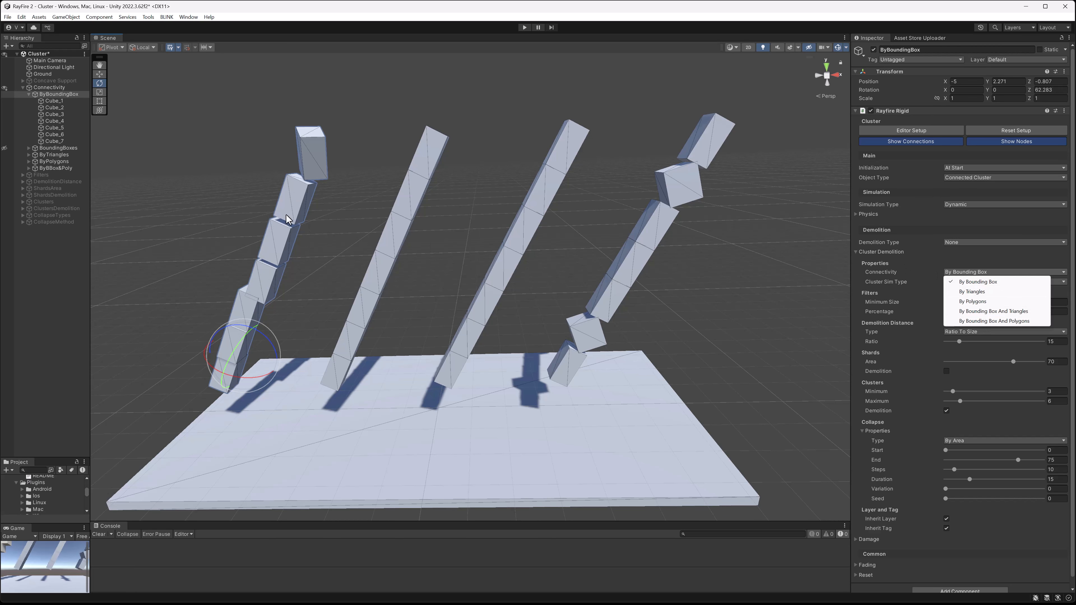
left_click(39, 95)
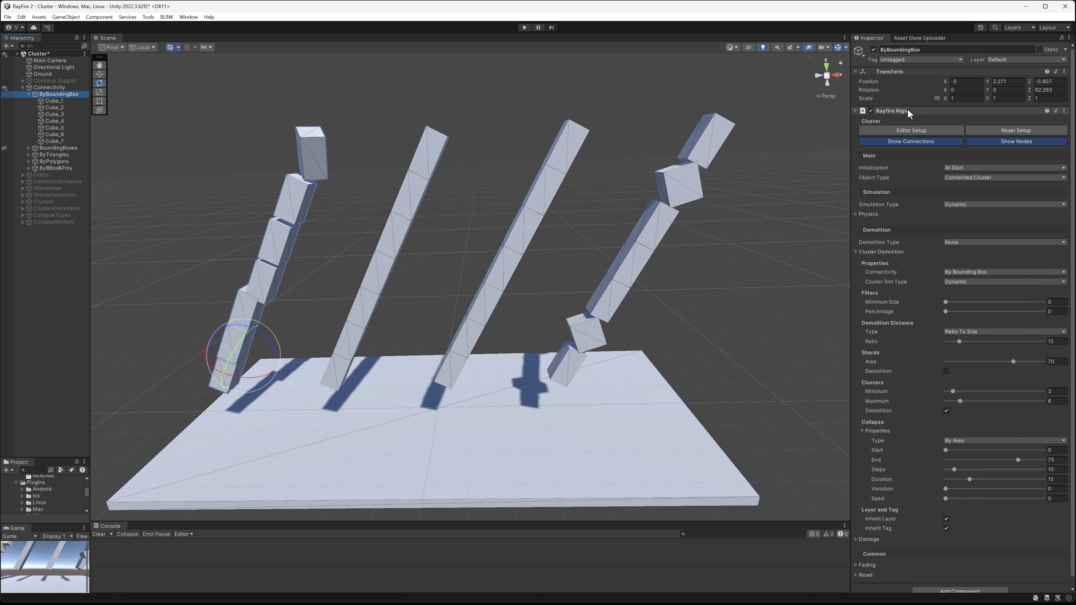
left_click(334, 200)
left_click(295, 211)
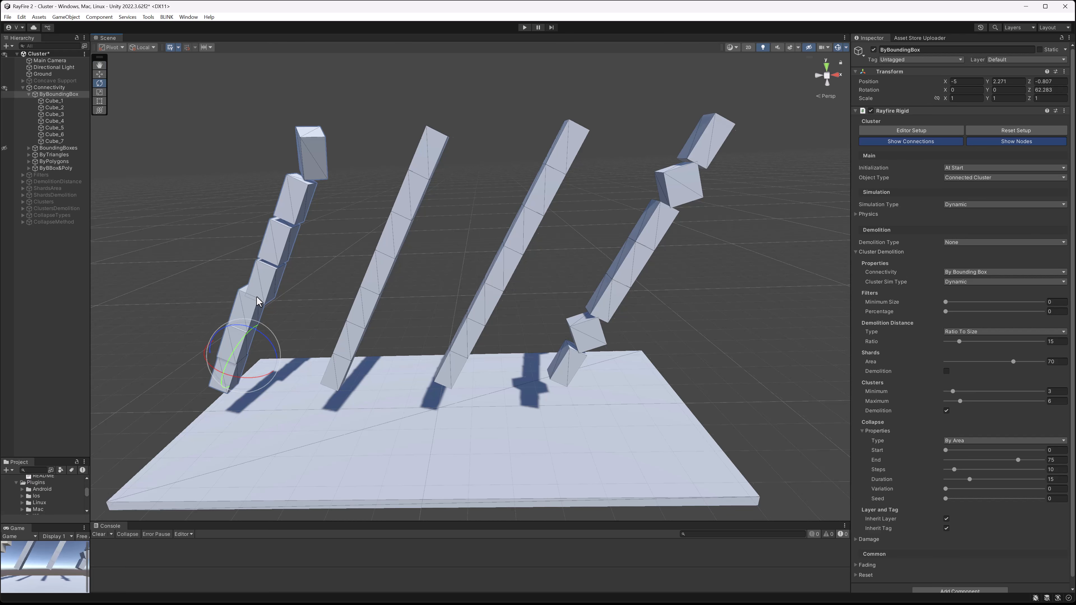
- Examine the gaps and offsets between the cubes in the ByBoundingBox column from several angles, checking Cube_5 and the cluster root
middle_click_drag(257, 295, 391, 300)
scroll(391, 300, "up", 3)
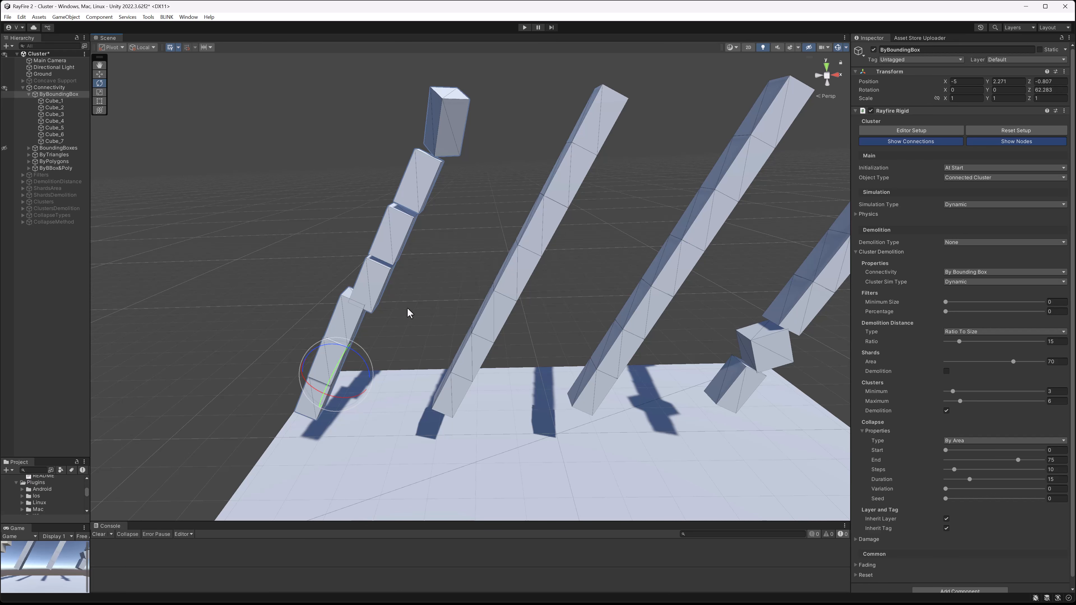
right_click_drag(409, 309, 412, 289)
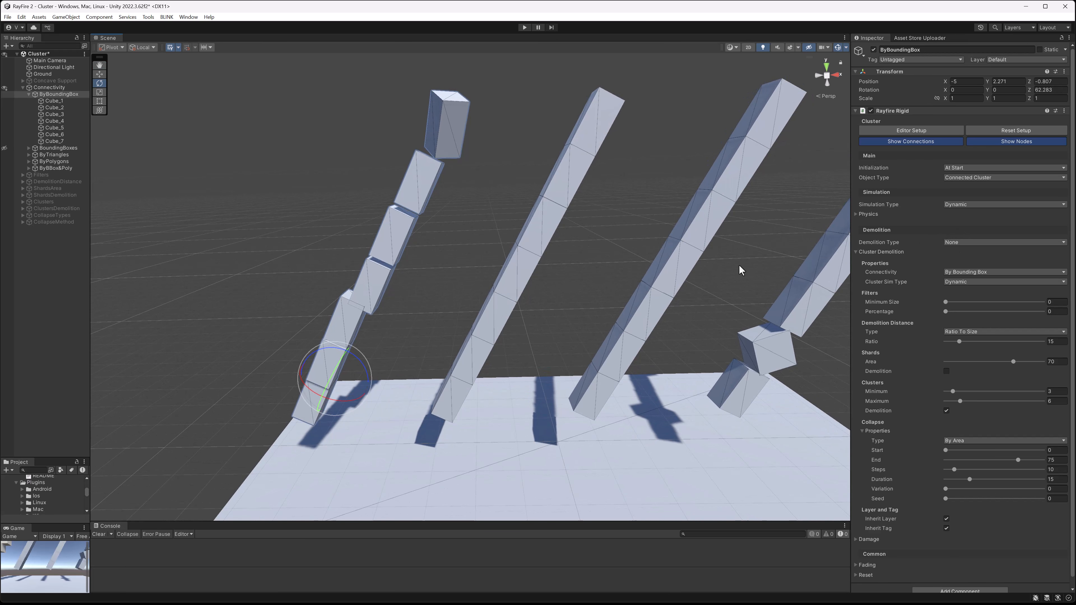
middle_click_drag(441, 292, 608, 220)
scroll(609, 219, "up", 4)
middle_click_drag(565, 189, 497, 263)
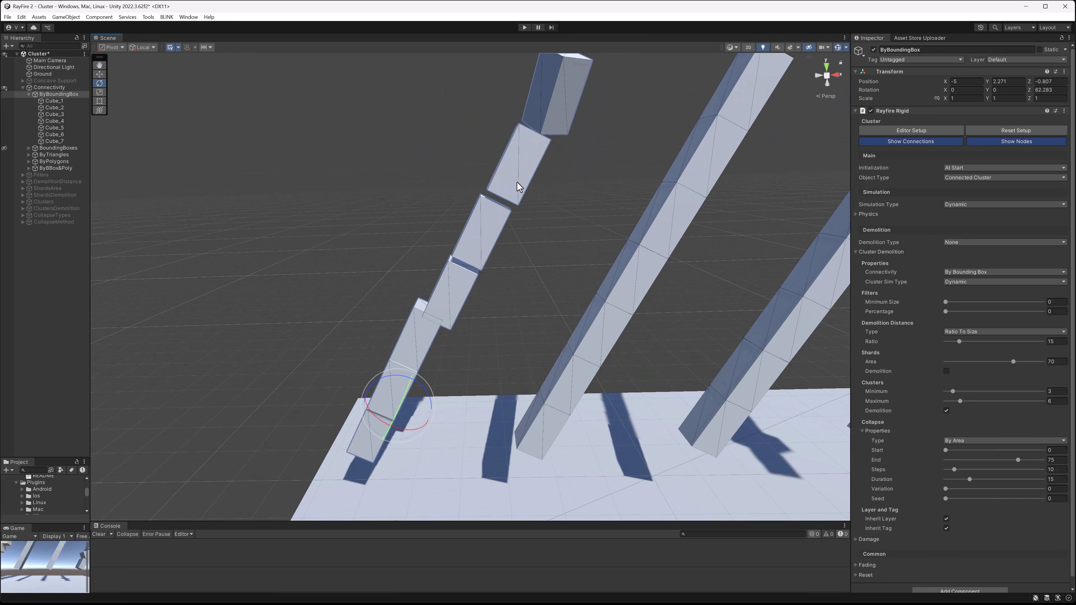
right_click_drag(494, 219, 462, 268)
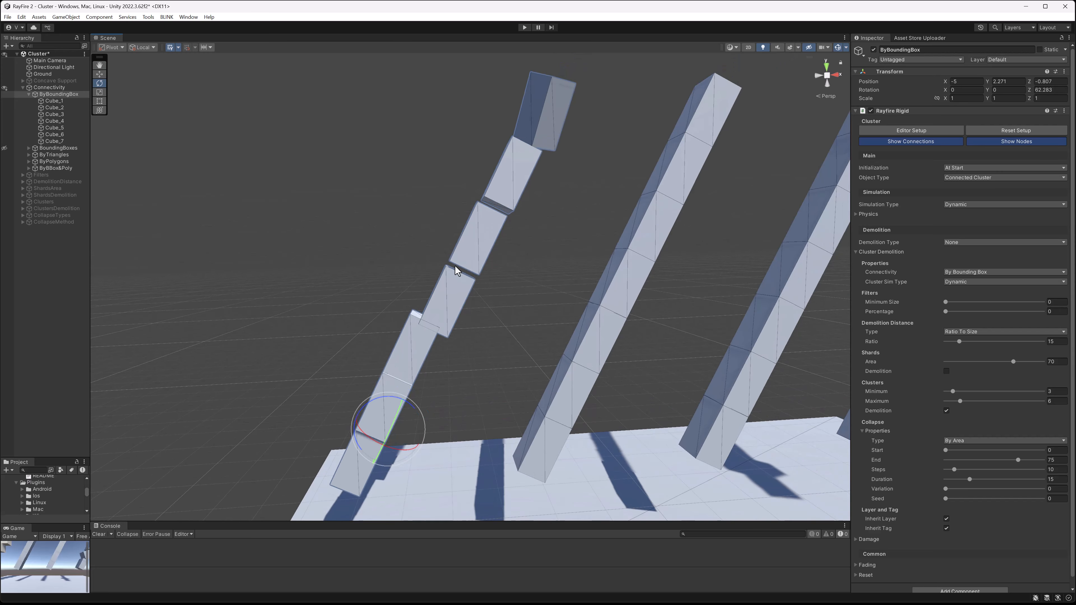
right_click_drag(557, 166, 434, 186)
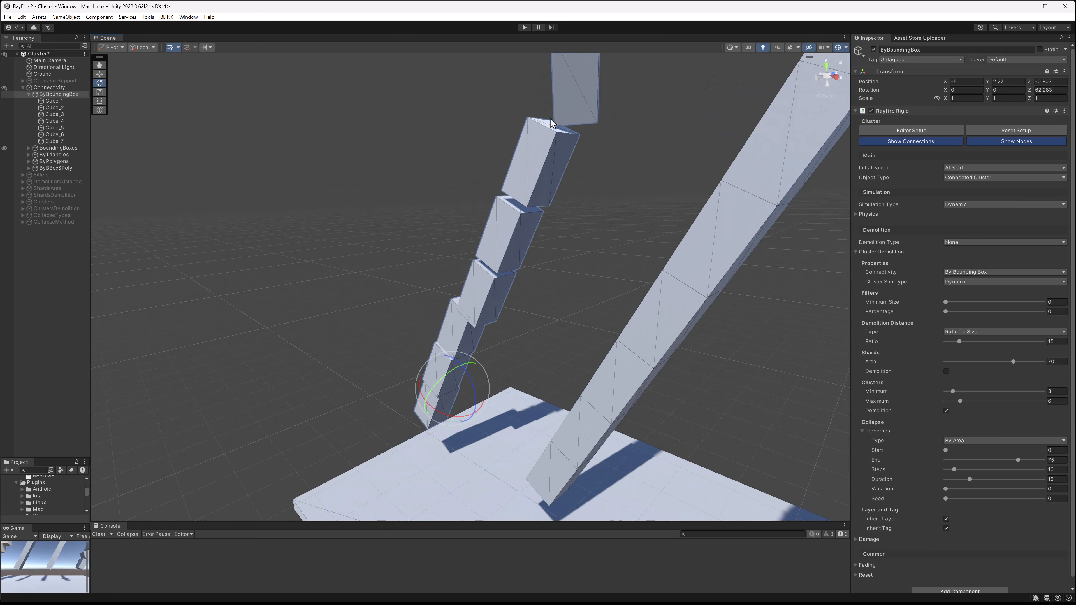
right_click_drag(530, 164, 485, 212)
left_click(485, 211)
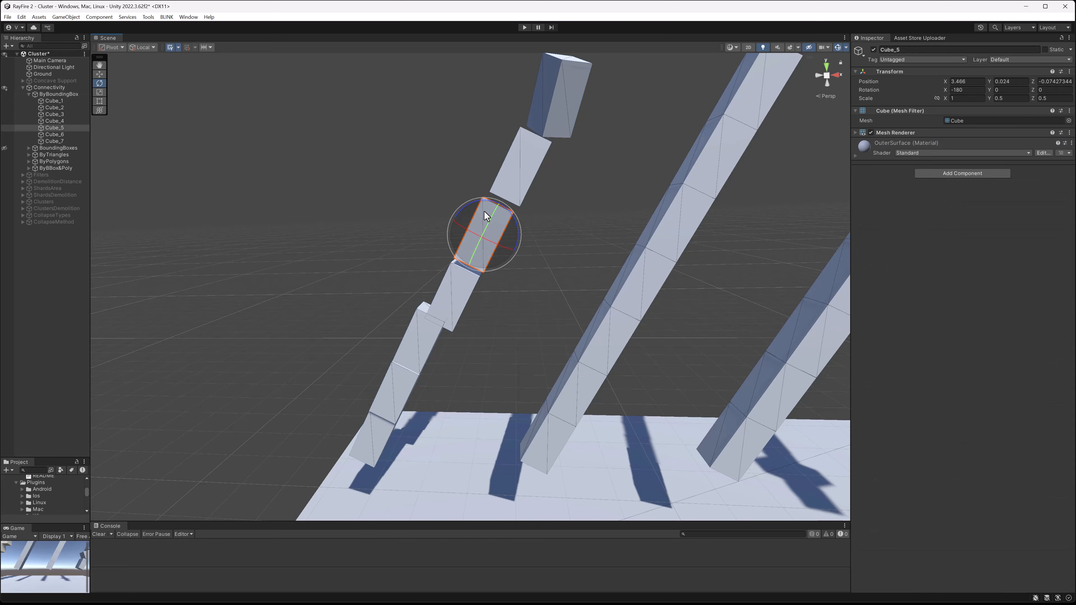
left_click(524, 171)
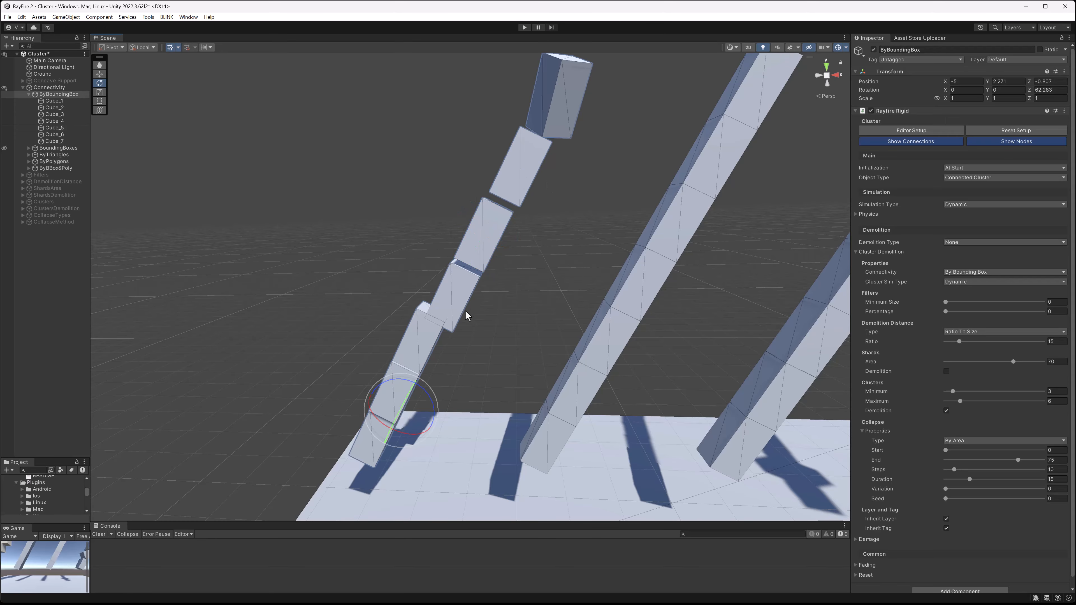
right_click_drag(465, 314, 470, 305)
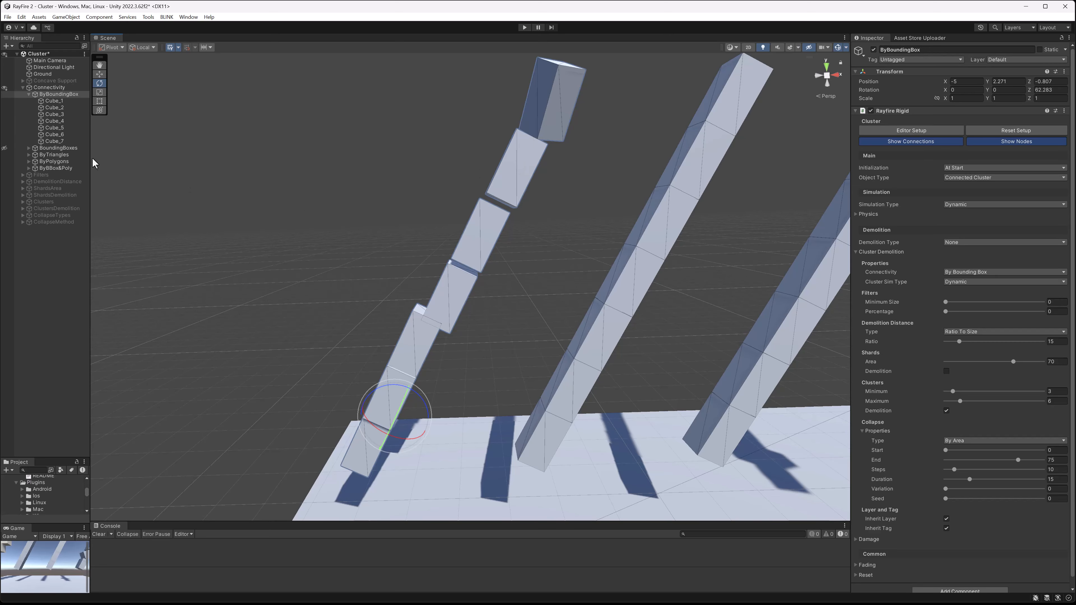
- Collapse ByBoundingBox in the hierarchy, show the BoundingBoxes objects and examine how the boxes overlap around the cubes
left_click(28, 94)
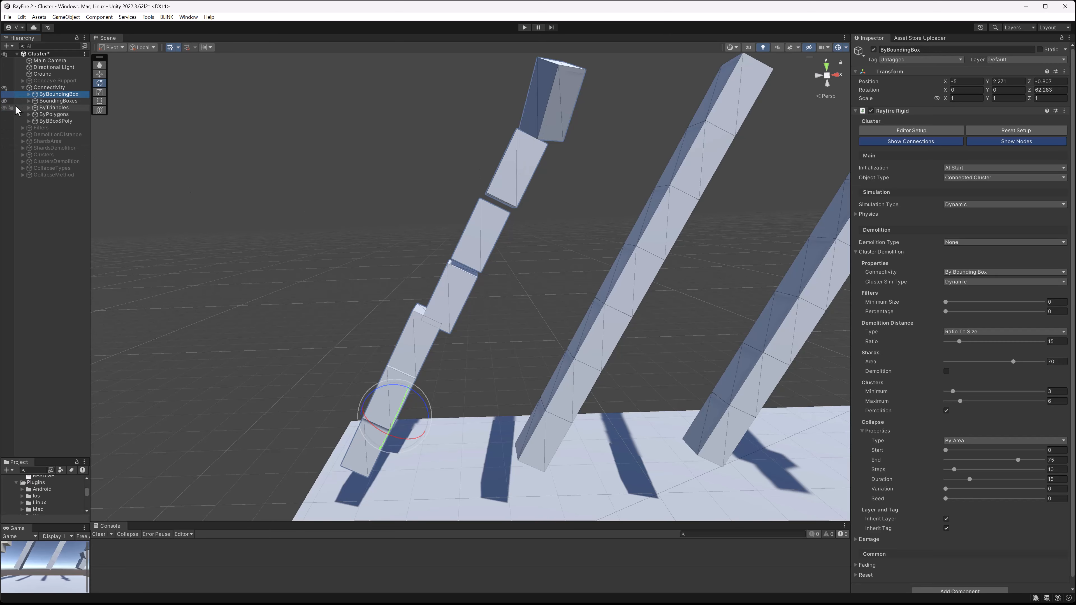
left_click(4, 101)
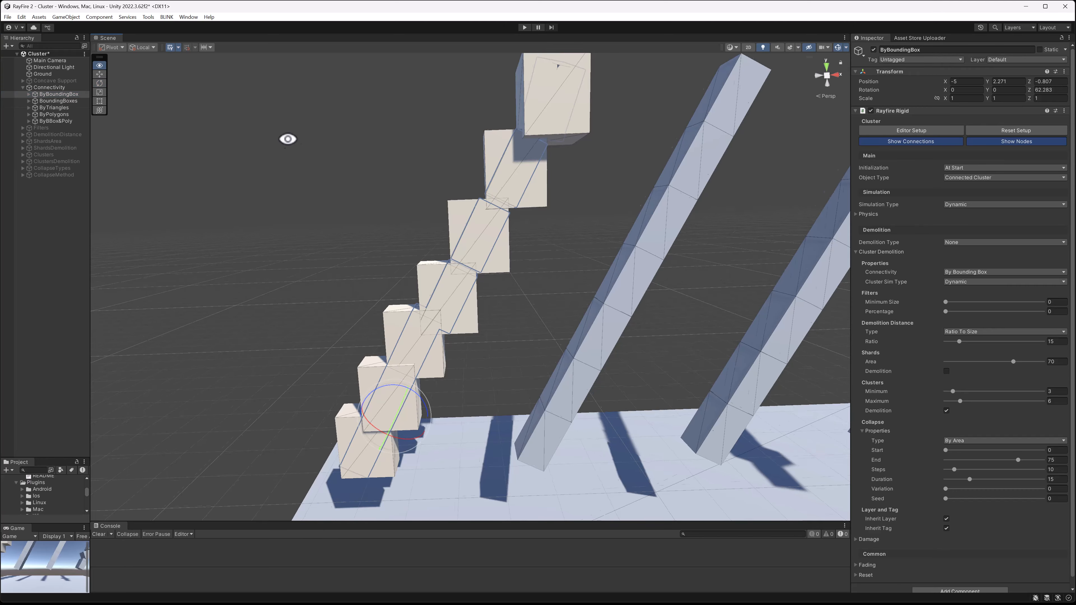
left_click_drag(288, 136, 276, 168, "alt")
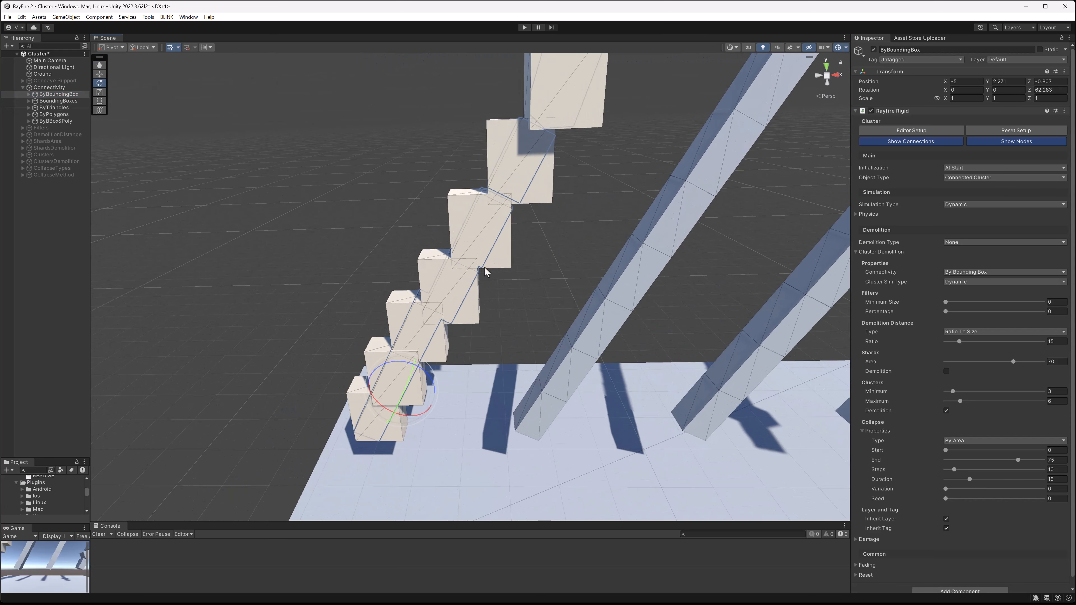
scroll(487, 211, "up", 5)
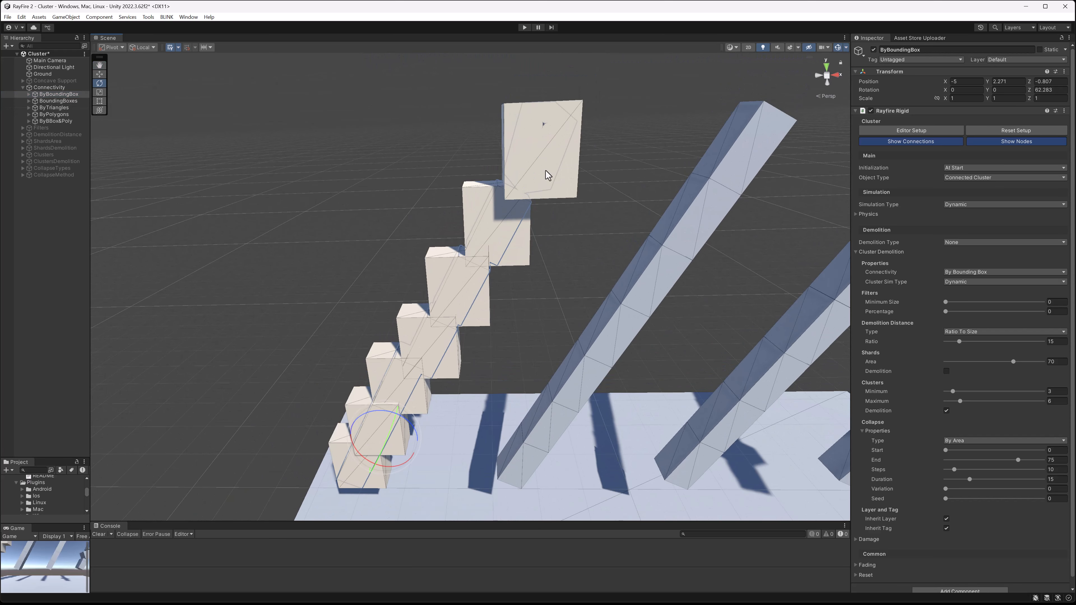
left_click_drag(499, 203, 505, 221, "alt")
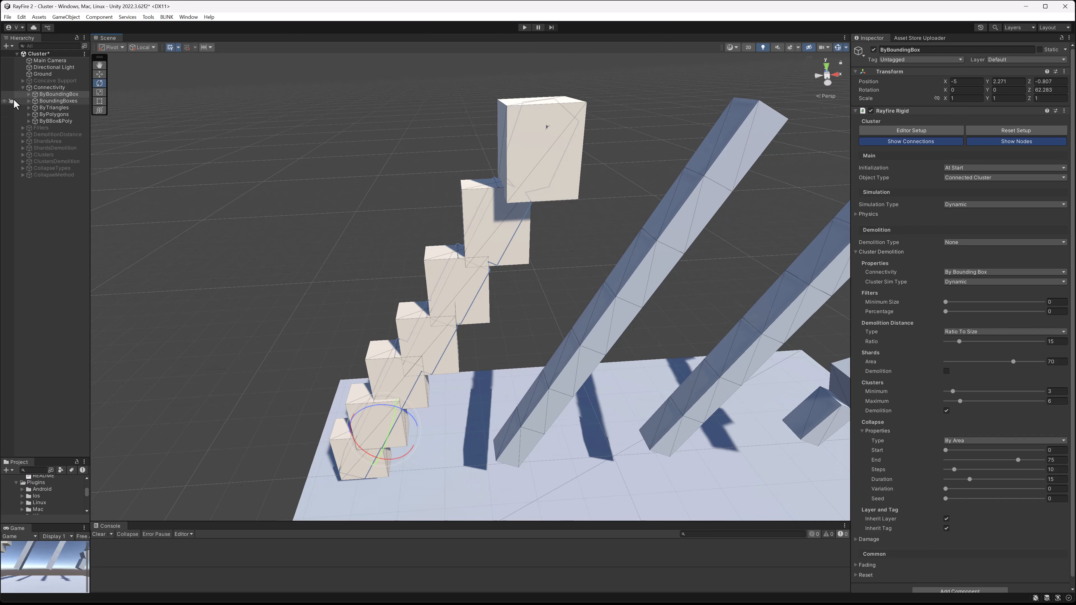
- Hide the BoundingBoxes objects, select Cube_7 and examine its rotated position above the column
left_click(4, 101)
left_click(524, 154)
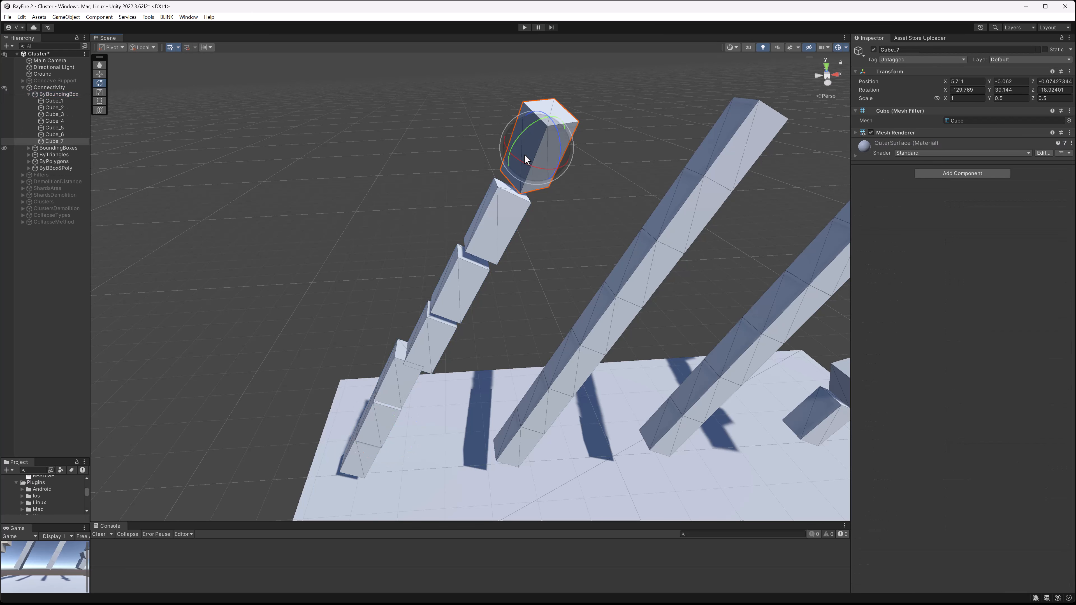
left_click_drag(523, 154, 514, 233, "alt")
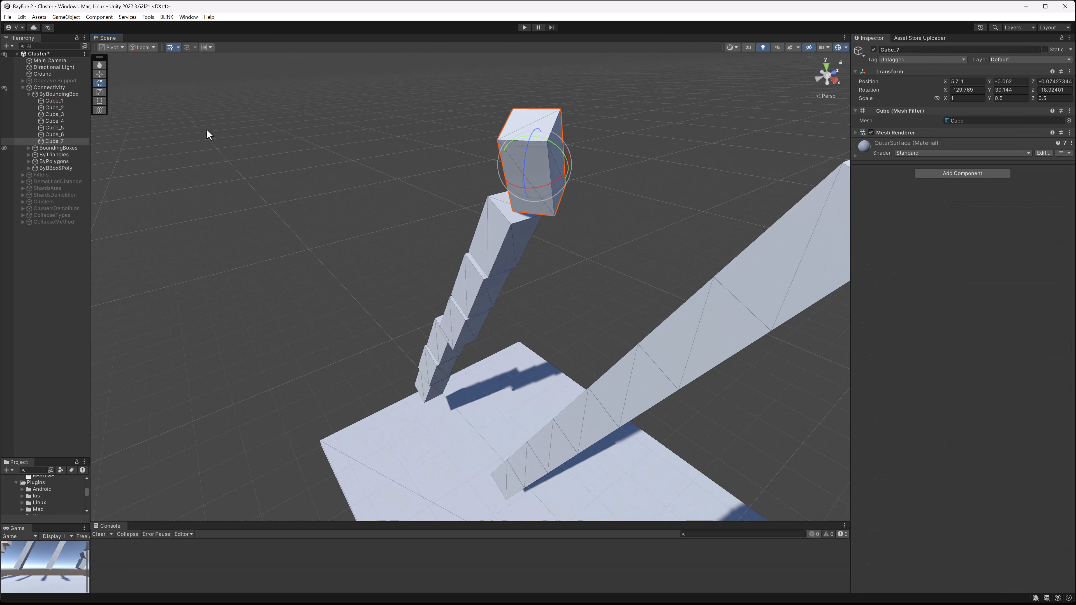
- Show the BoundingBoxes objects again and examine the box around Cube_7 against the neighbouring boxes
left_click(5, 147)
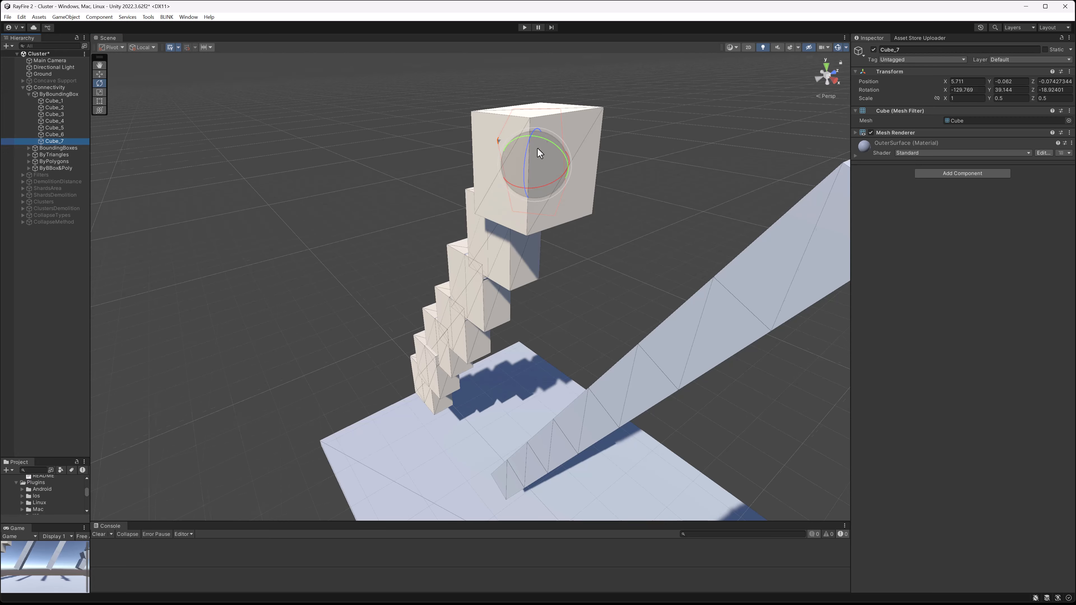
left_click_drag(537, 147, 670, 151, "alt")
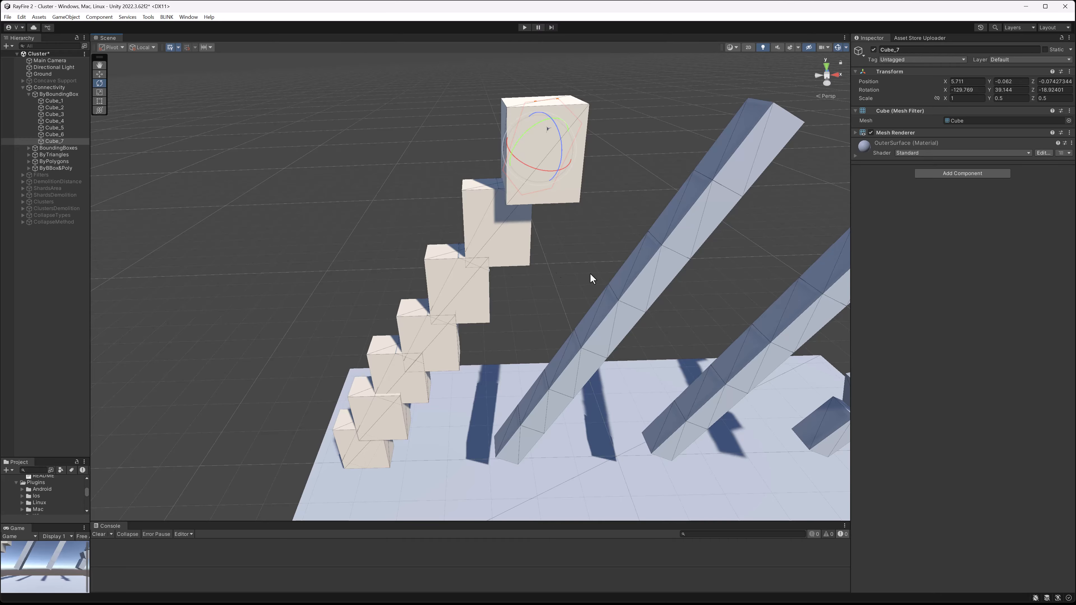
middle_click_drag(607, 316, 593, 274)
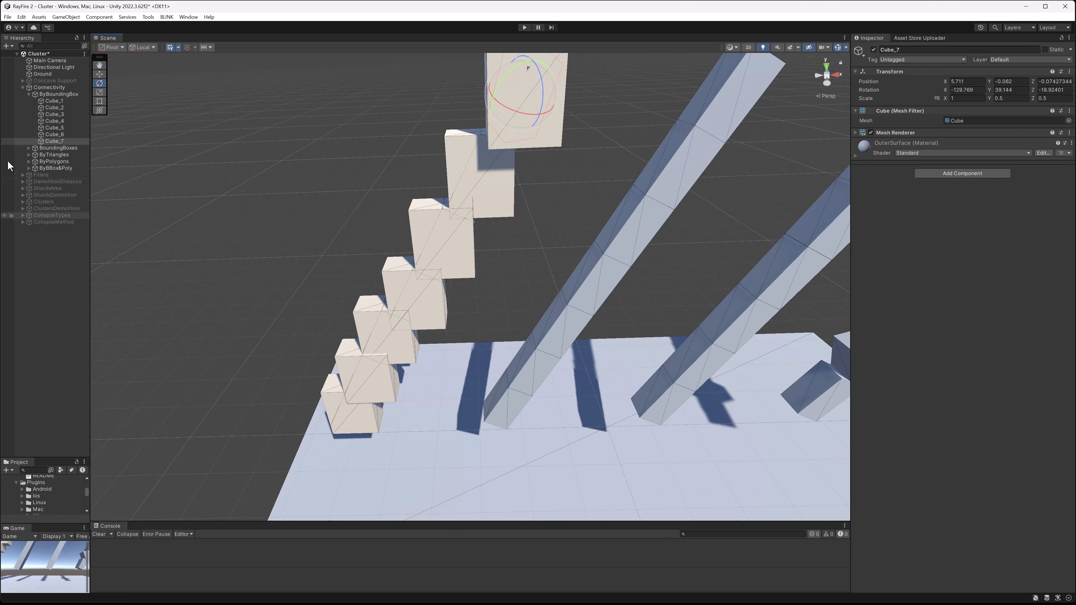
- Hide the BoundingBoxes objects and run Editor Setup on the ByBoundingBox cluster
left_click(5, 148)
left_click(517, 201)
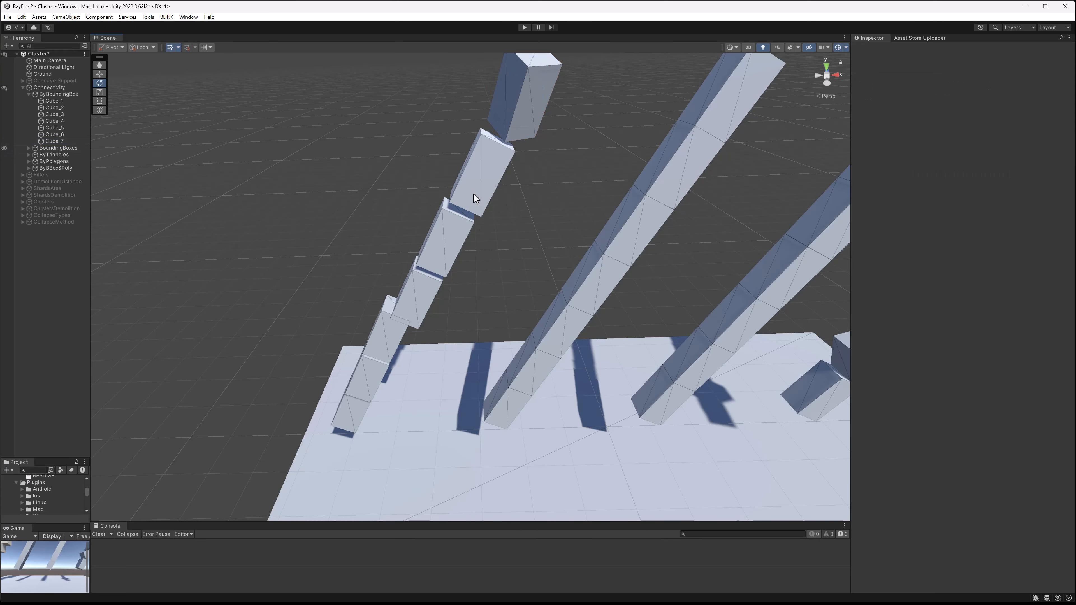
left_click(473, 194)
middle_click_drag(415, 297, 456, 286)
left_click_drag(456, 286, 460, 240, "alt")
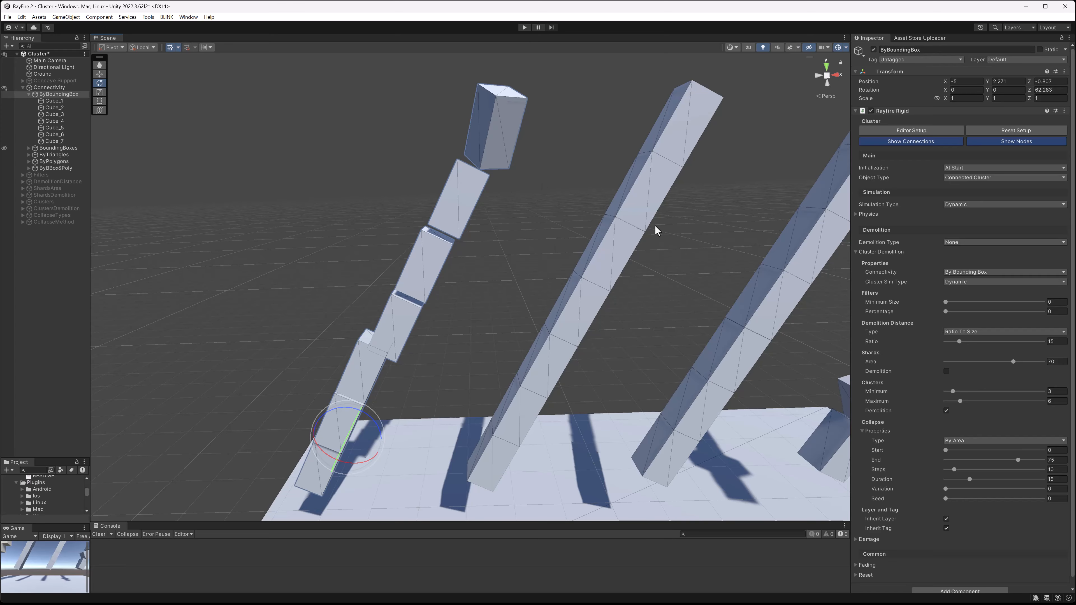
left_click(900, 132)
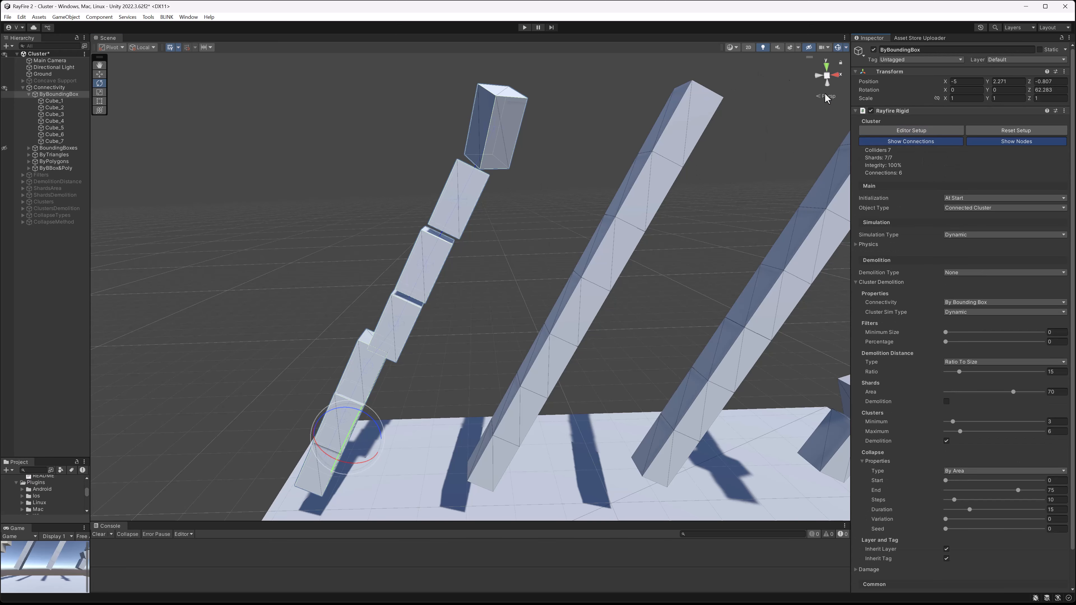
- Switch the scene view to Wireframe shading and inspect the nodes and connections of the ByBoundingBox cluster
left_click(732, 47)
left_click(745, 70)
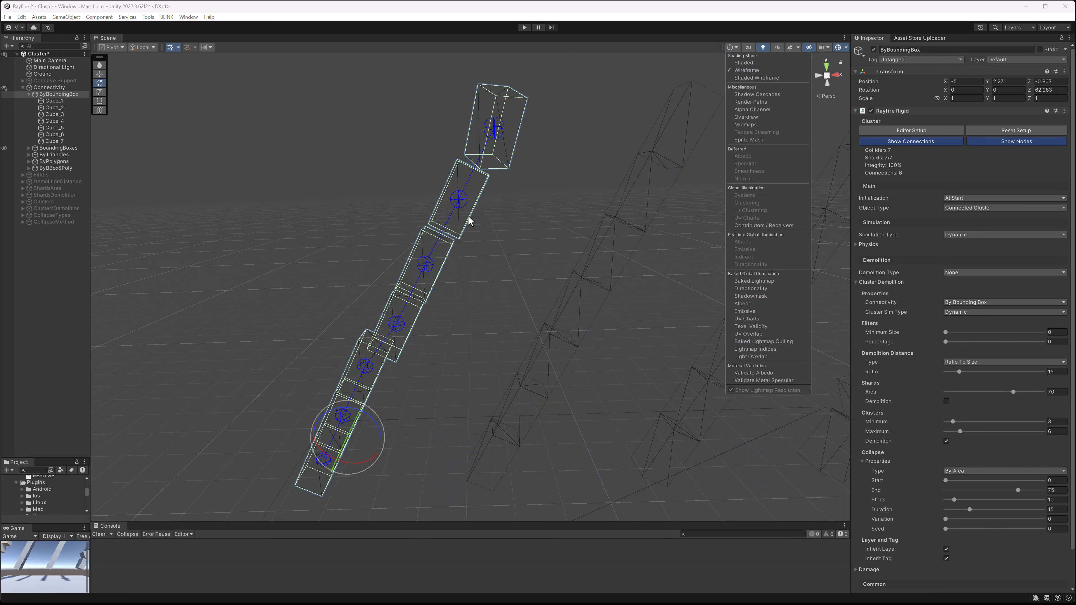
key("f")
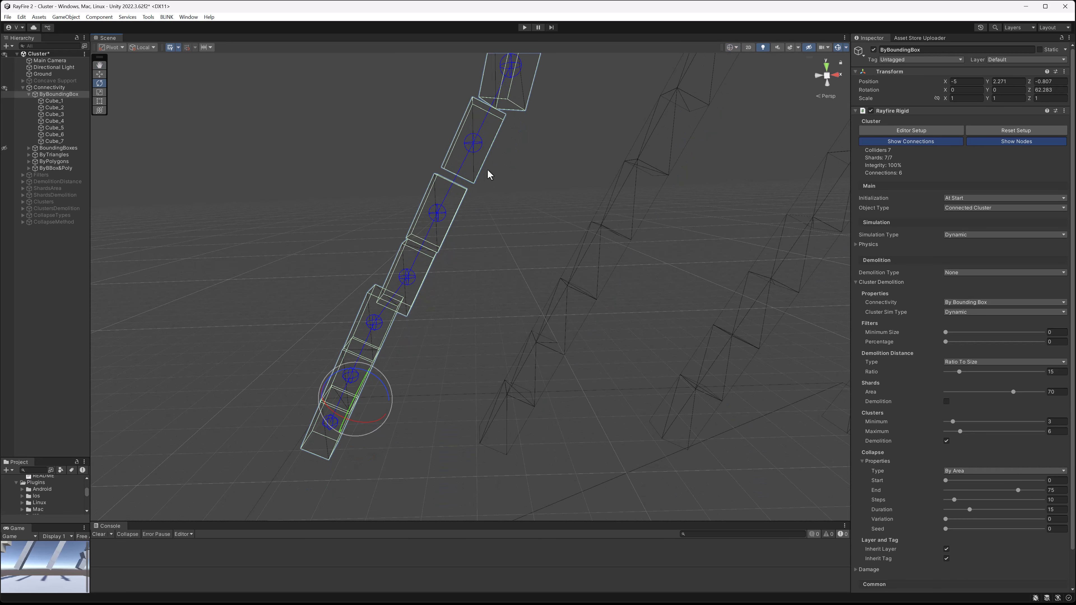
middle_click_drag(487, 173, 449, 234)
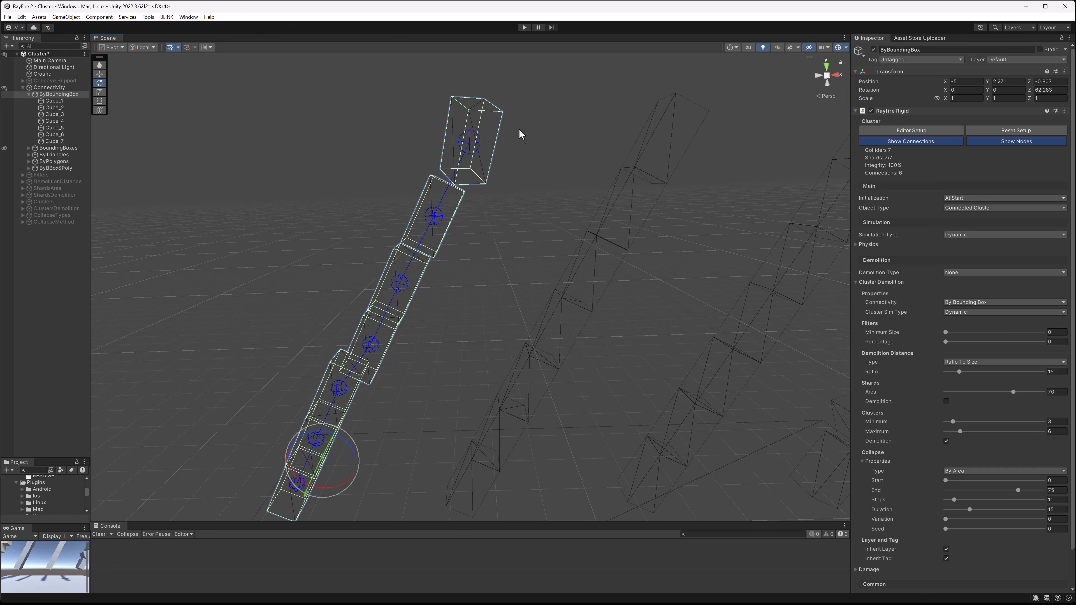
- Select Cube_7 at the upper end of the ByTriangles column and examine its joint with the neighbouring cube
left_click(638, 173)
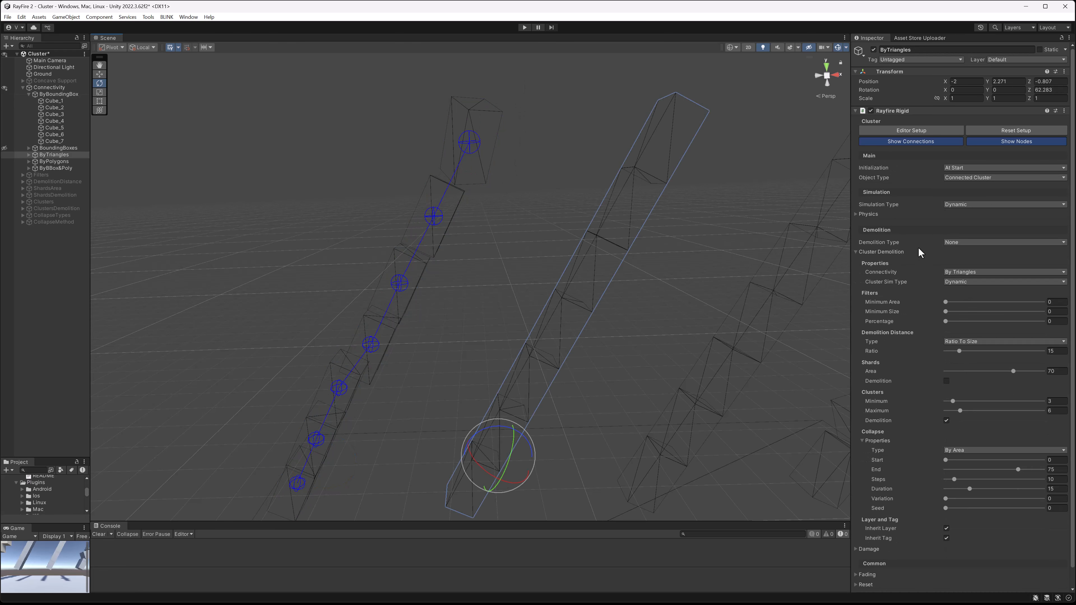
middle_click_drag(627, 212, 481, 297)
scroll(481, 298, "up", 5)
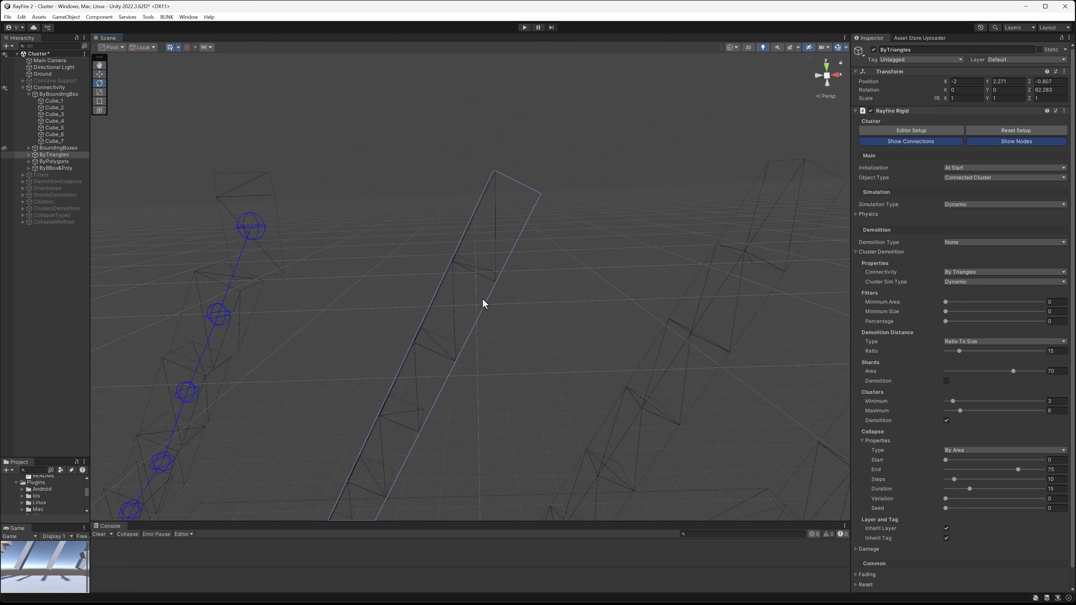
left_click(501, 255)
scroll(501, 257, "up", 5)
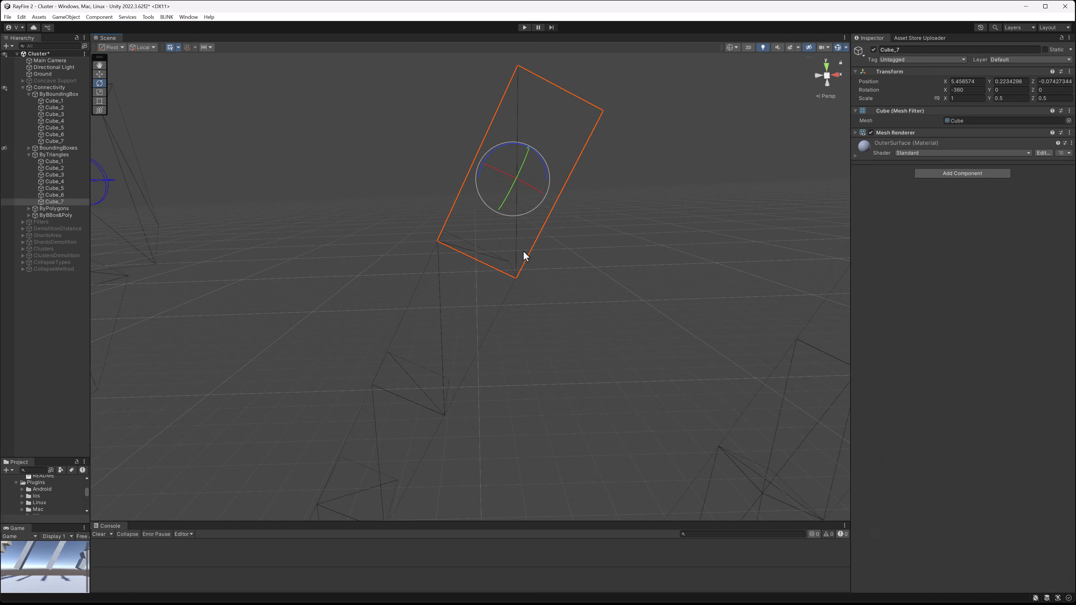
middle_click_drag(525, 256, 527, 305)
scroll(528, 282, "up", 2)
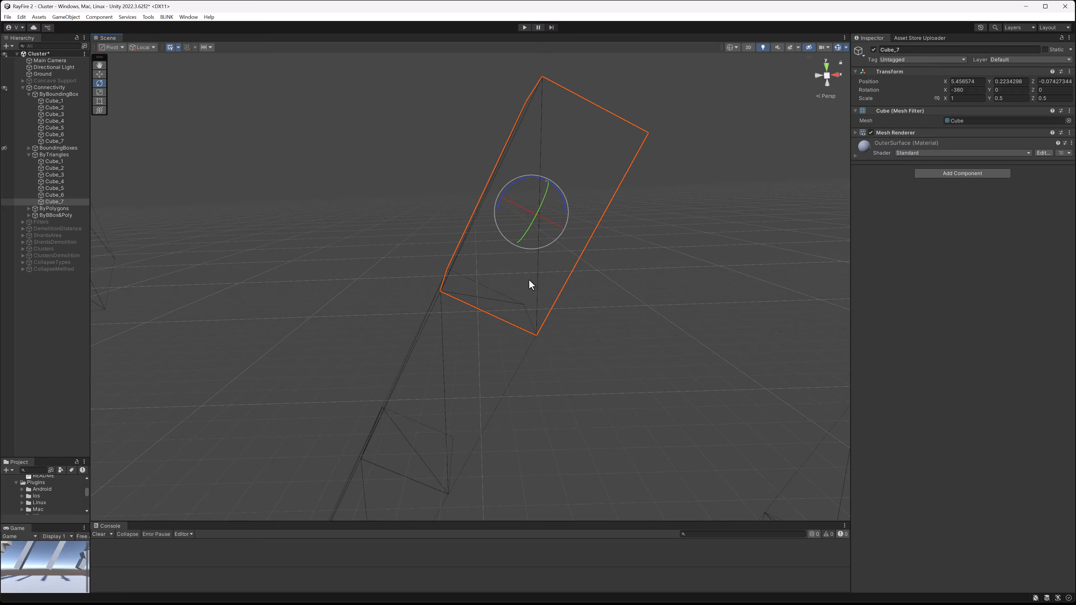
scroll(514, 294, "up", 3)
scroll(521, 297, "up", 2)
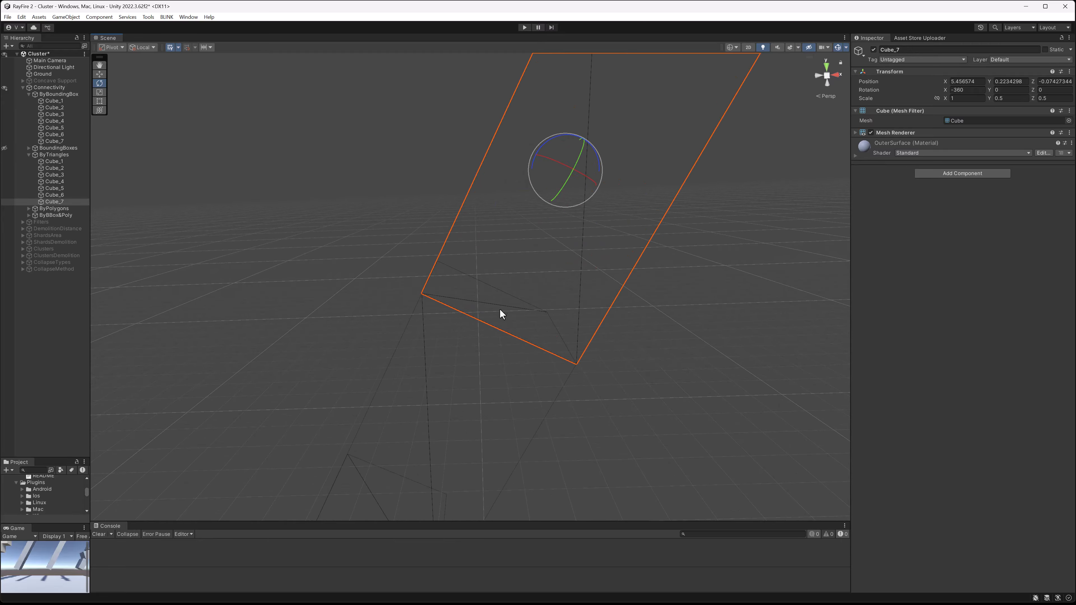
- Move Cube_7 of the ByTriangles column away from Cube_6 to X 5.66, inspect the facing triangles, and undo the move
scroll(507, 310, "up", 1)
key("w")
left_click_drag(575, 157, 581, 225)
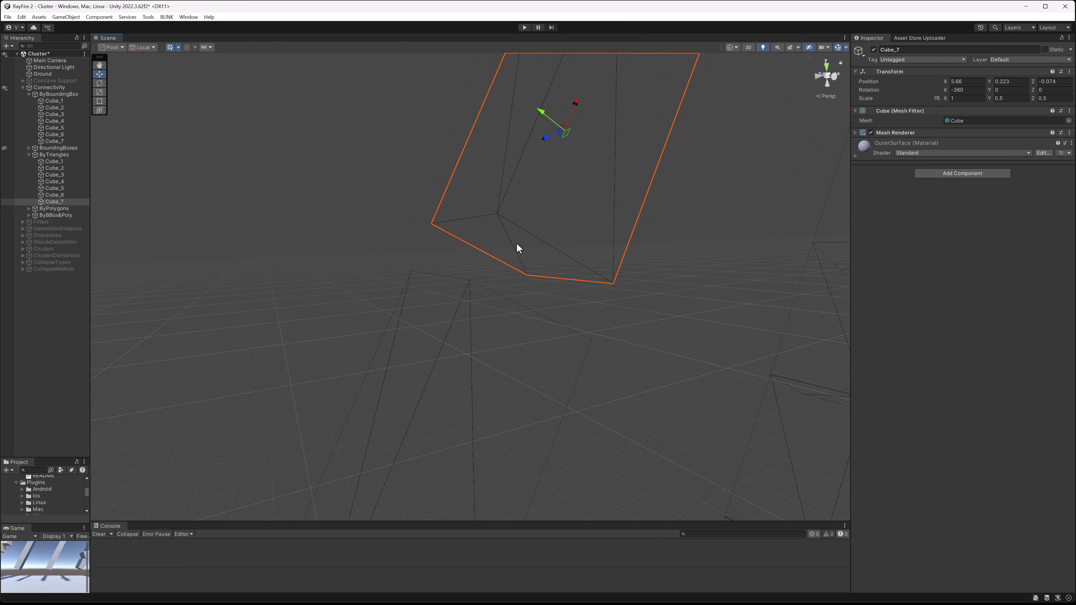
left_click_drag(535, 257, 454, 289, "alt")
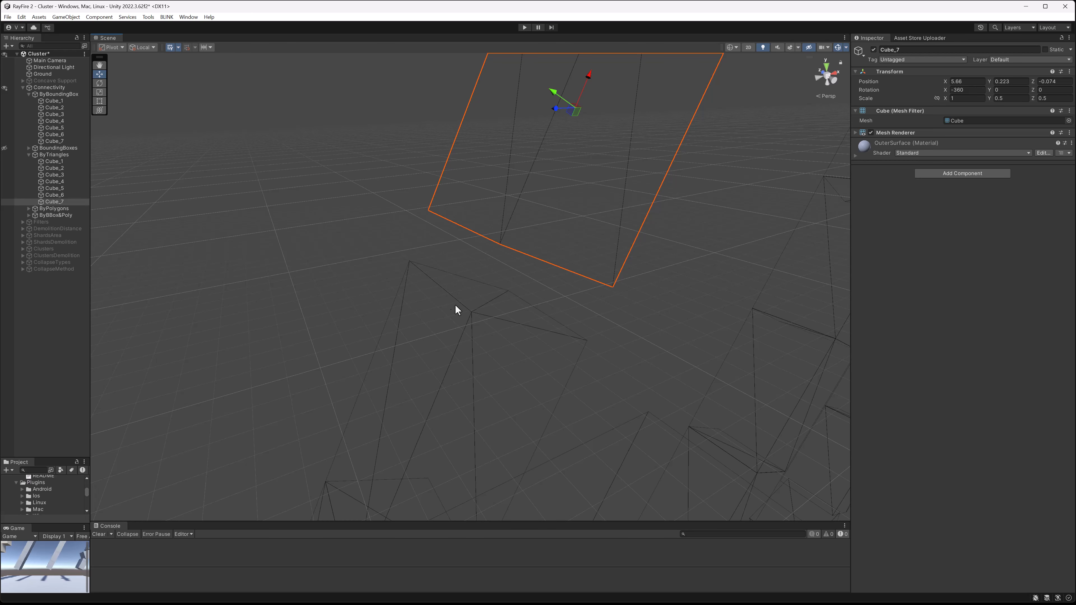
left_click(473, 321)
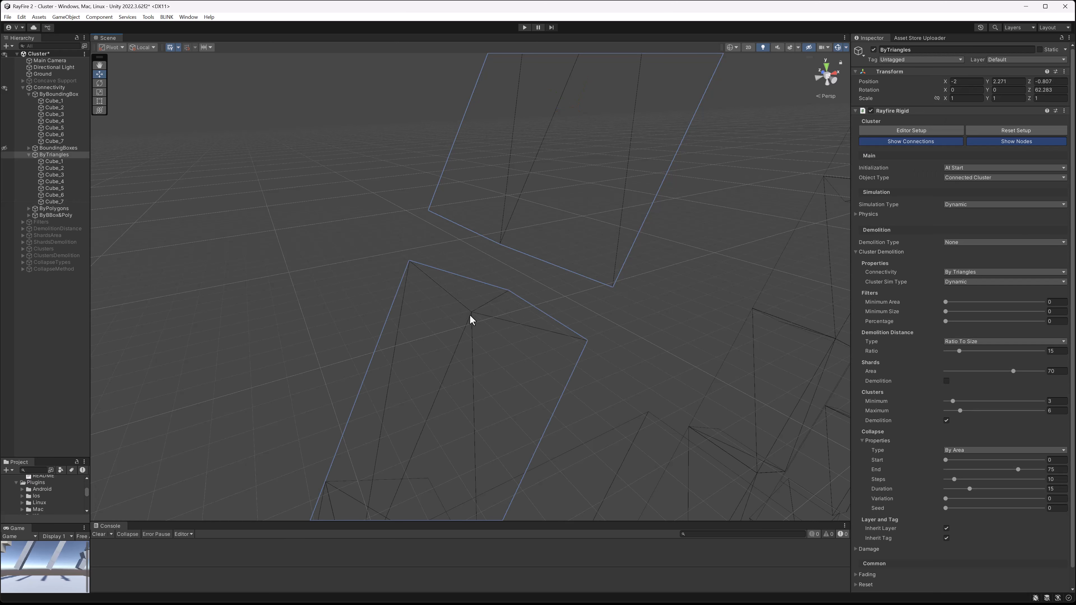
left_click(473, 318)
mouse_move(474, 317)
left_mouse_down("alt")
mouse_move(499, 285)
mouse_move(479, 324)
mouse_move(470, 315)
left_mouse_up("alt")
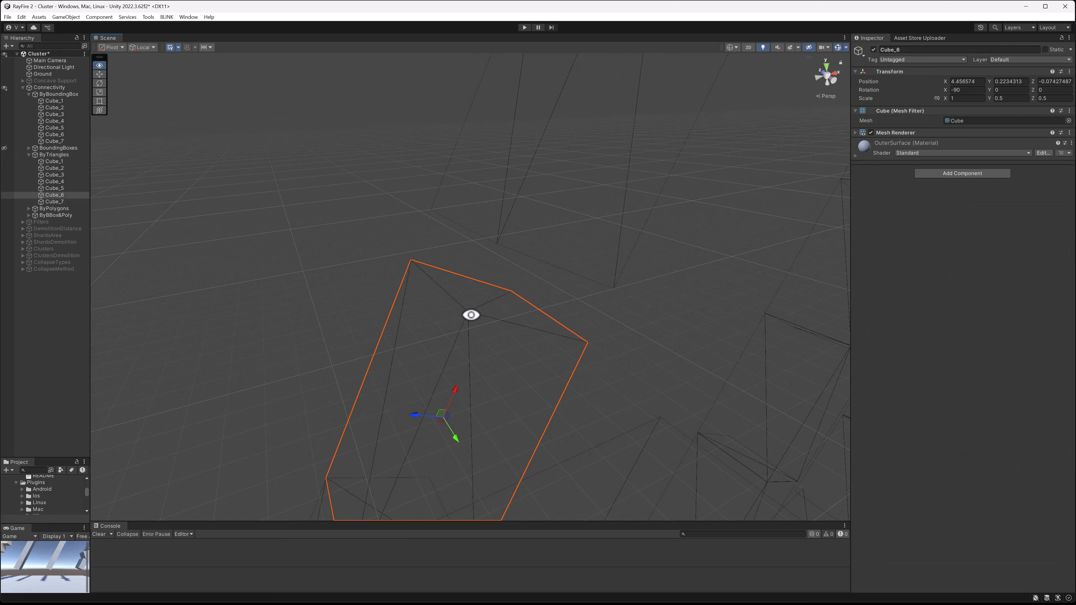
left_click(468, 308)
left_click(470, 311)
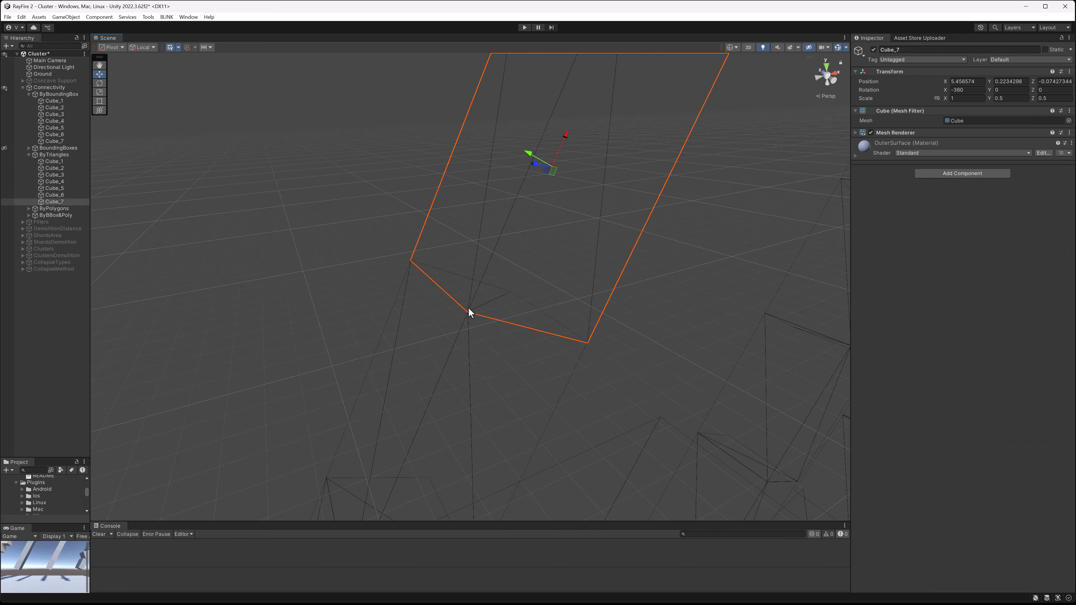
- Compare the triangles of Cube_7 and Cube_6 at their shared face in the ByTriangles column
left_click(473, 321)
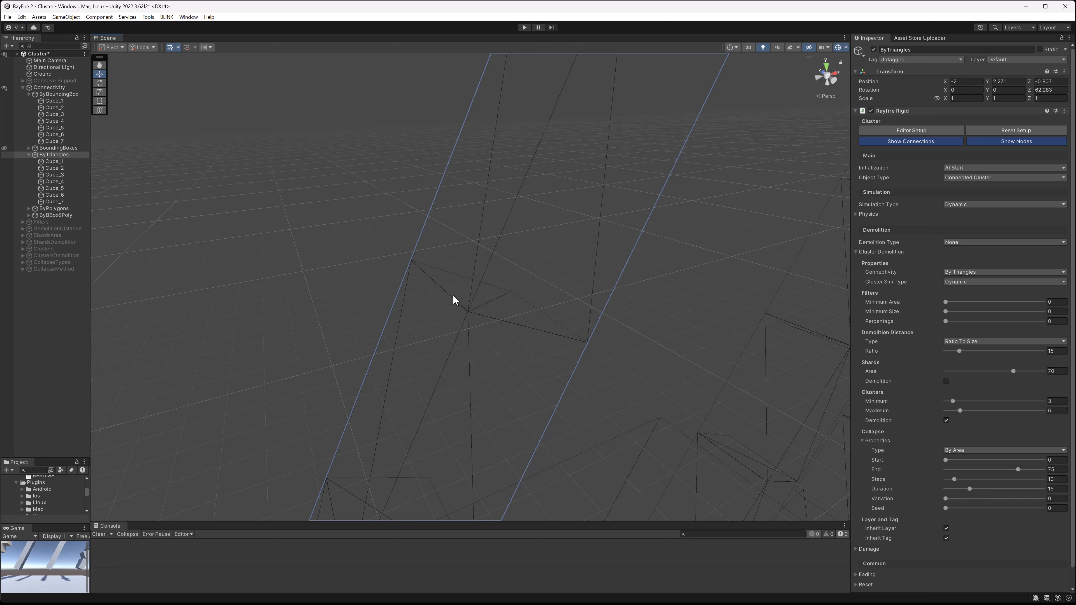
left_click(482, 277)
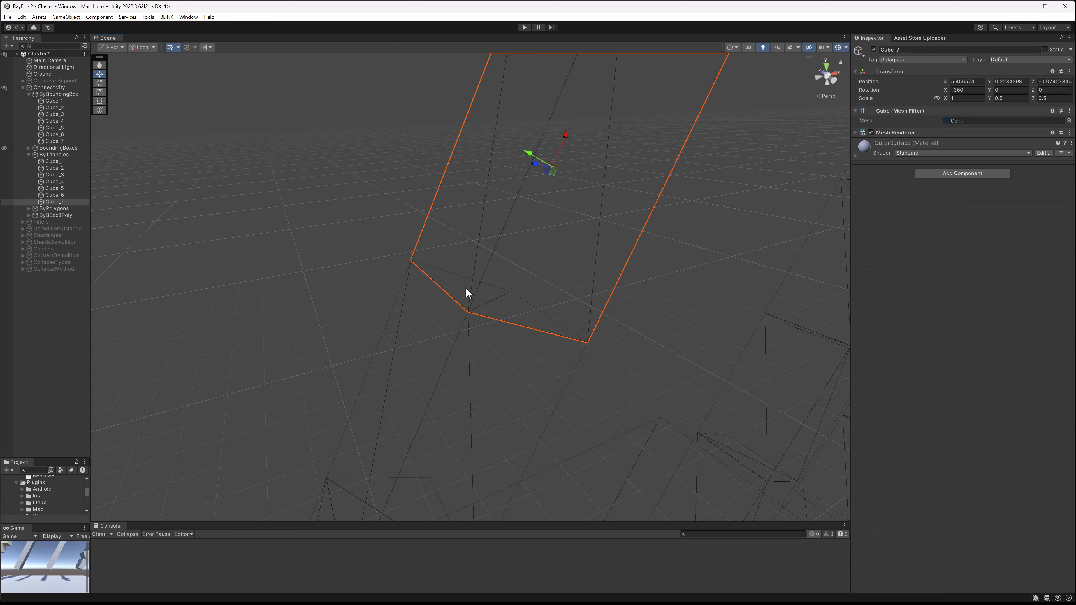
left_click_drag(458, 298, 460, 282, "alt")
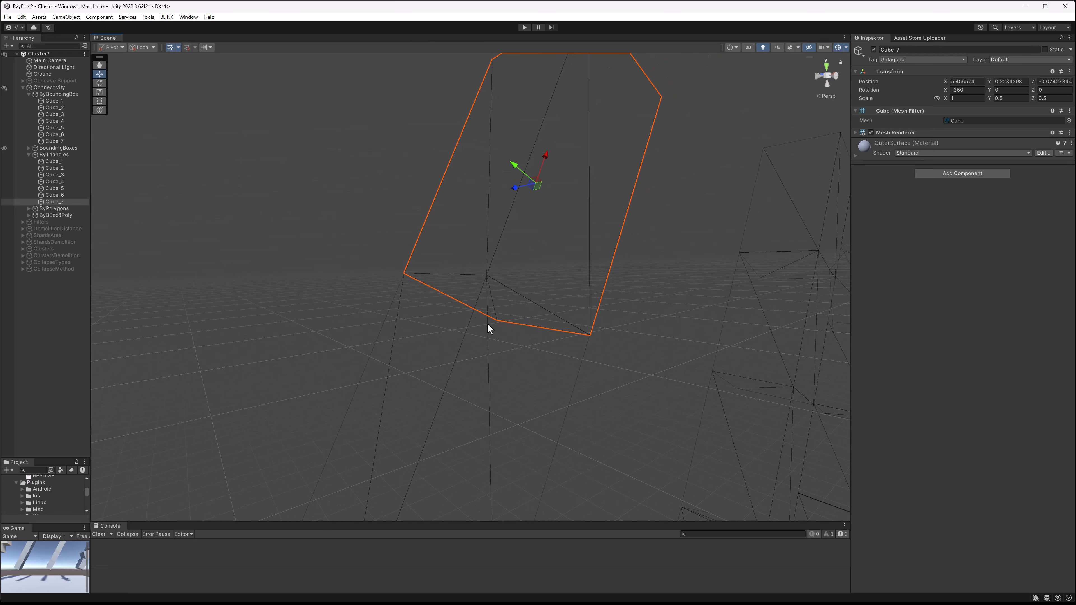
left_click(463, 333)
left_click(463, 333)
left_click_drag(464, 333, 544, 278, "alt")
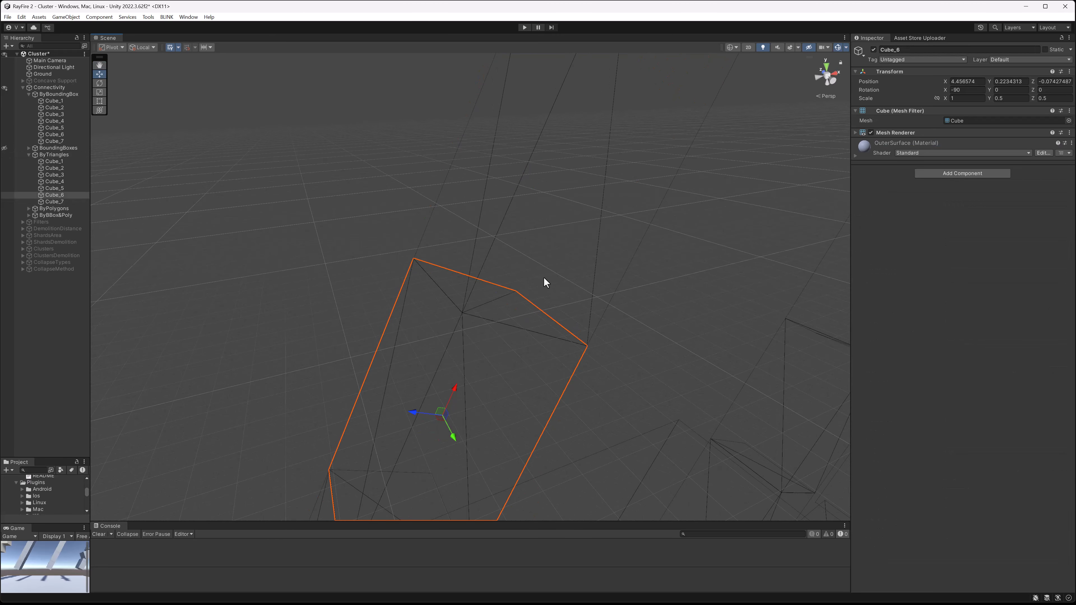
- Run Editor Setup on the ByTriangles cluster to check its connections, and reset the setup
left_click(670, 277)
left_click(620, 274)
left_click(876, 132)
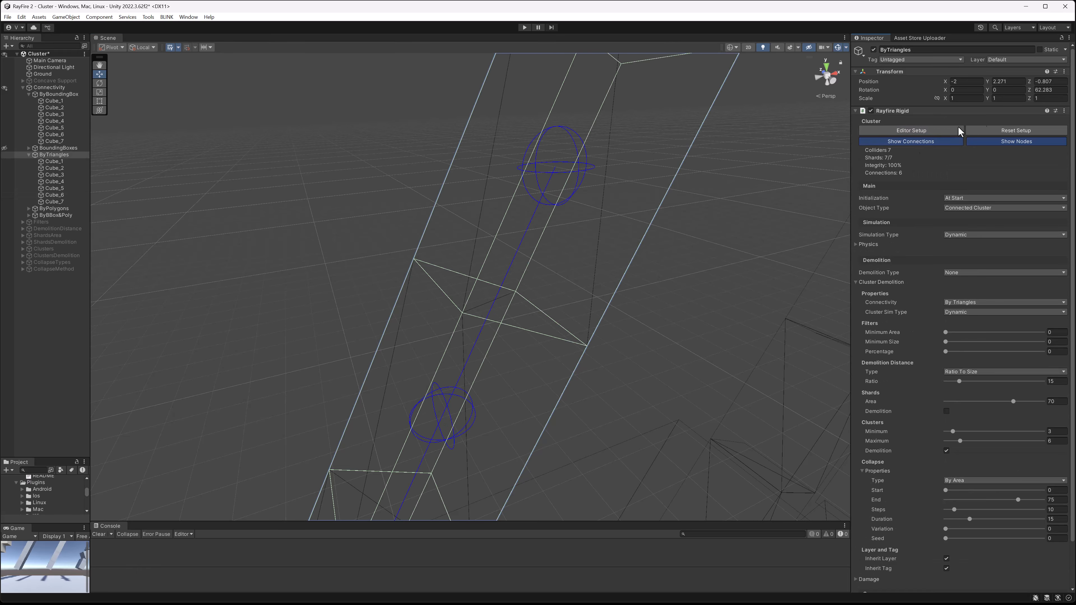
left_click(995, 130)
- Rotate Cube_7 of the ByTriangles column a quarter turn about its X axis, to a rotation of -450
left_click(599, 259)
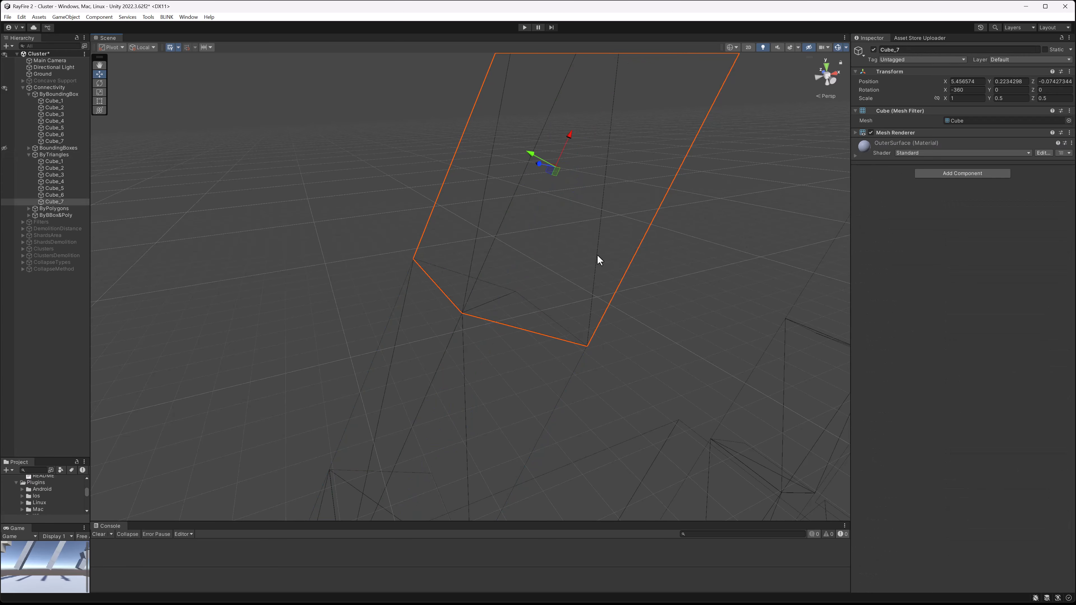
key("e")
left_click_drag(552, 159, 648, 194)
- Compare the diagonal edges of Cube_6 and the rotated Cube_7 where their faces meet
left_click_drag(508, 278, 445, 333, "alt")
left_click(445, 338)
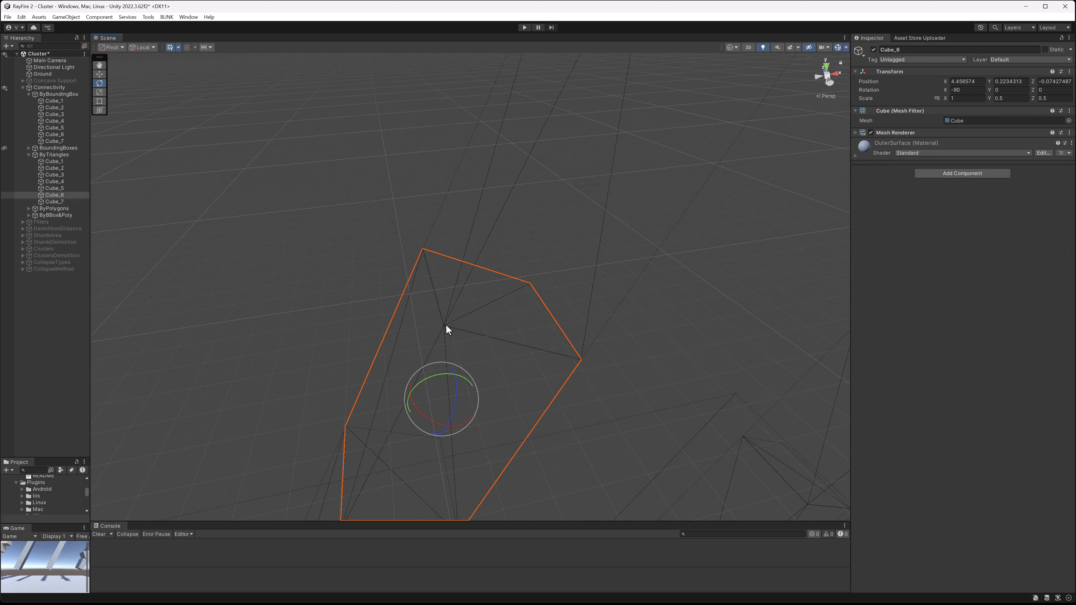
left_click_drag(532, 289, 499, 192, "alt")
left_click(492, 182)
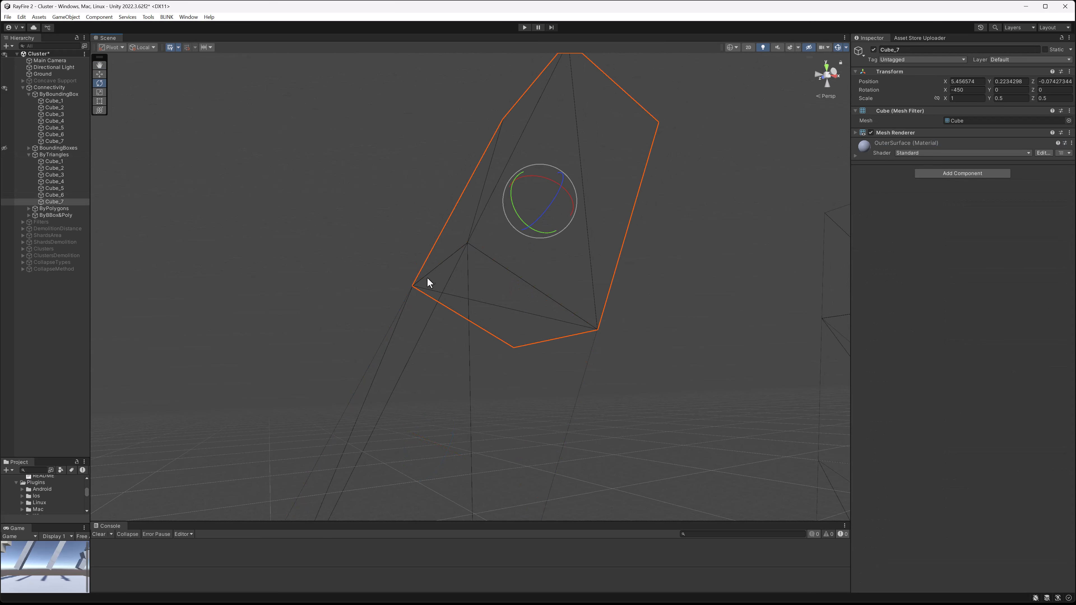
left_click_drag(480, 333, 460, 382, "alt")
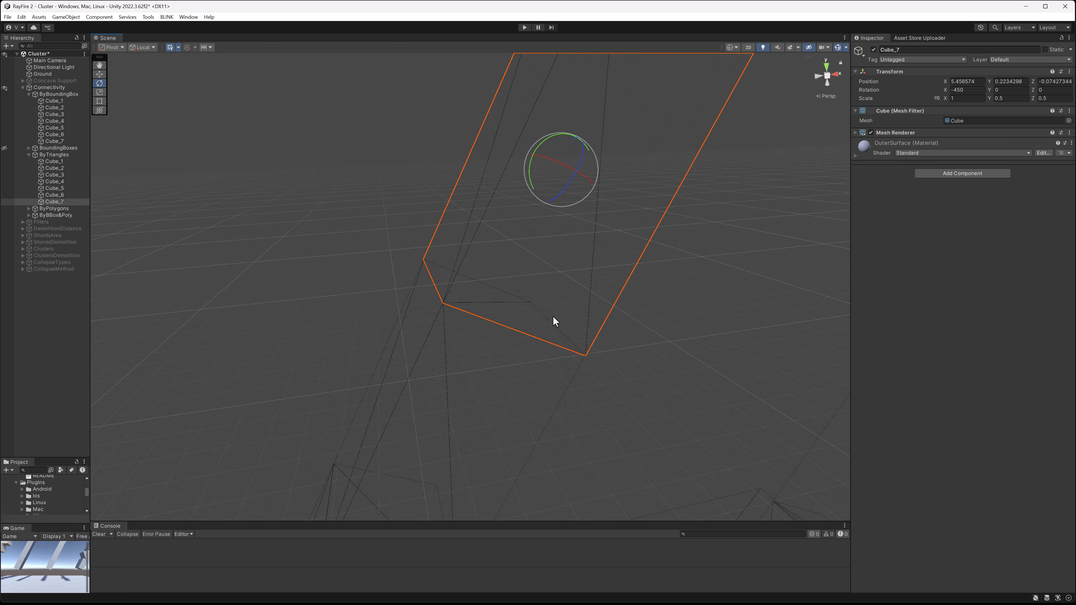
- Run Editor Setup on the ByTriangles cluster with the rotated Cube_7 and inspect the connections between its nodes
left_click(657, 279)
left_click(635, 265)
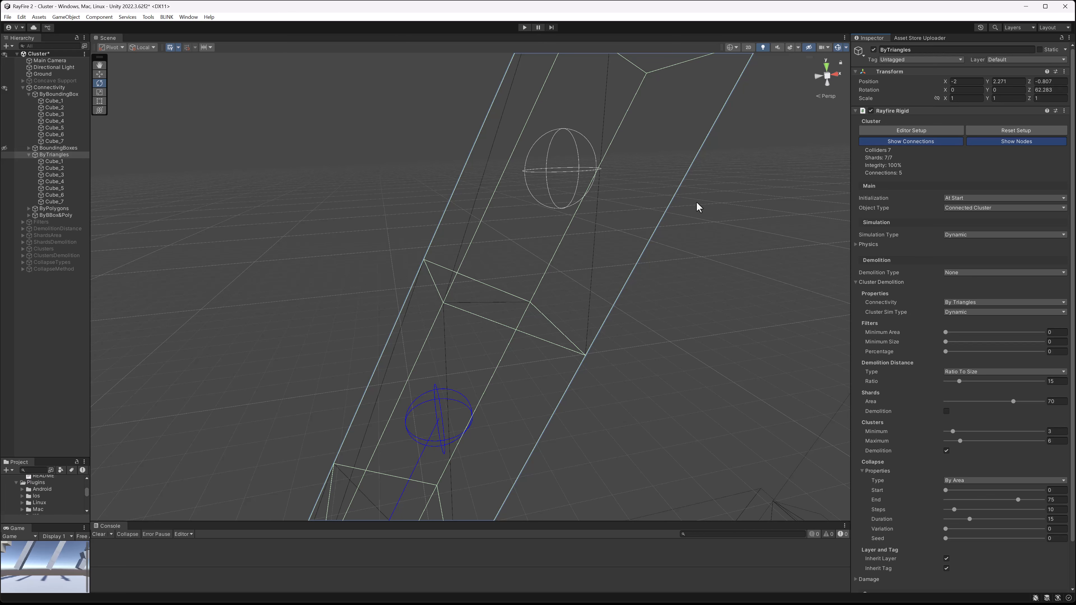
scroll(553, 299, "down", 3)
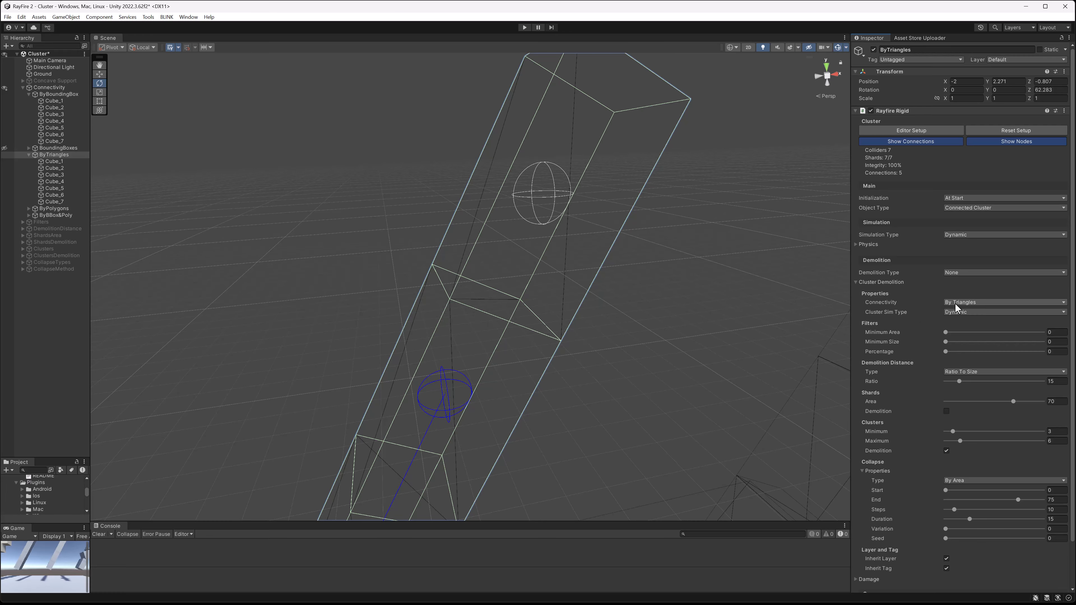
left_click(588, 288)
left_click(633, 284)
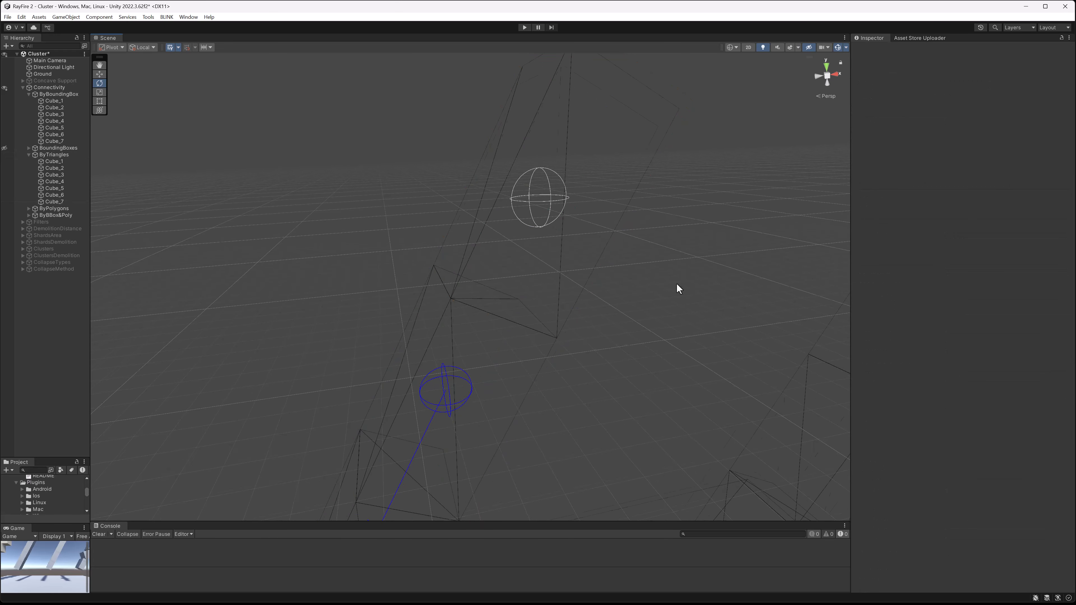
- Select the ByPolygons cluster and review its available Connectivity types, keeping By Polygons
middle_click_drag(676, 283, 533, 273)
left_click(592, 257)
key("f")
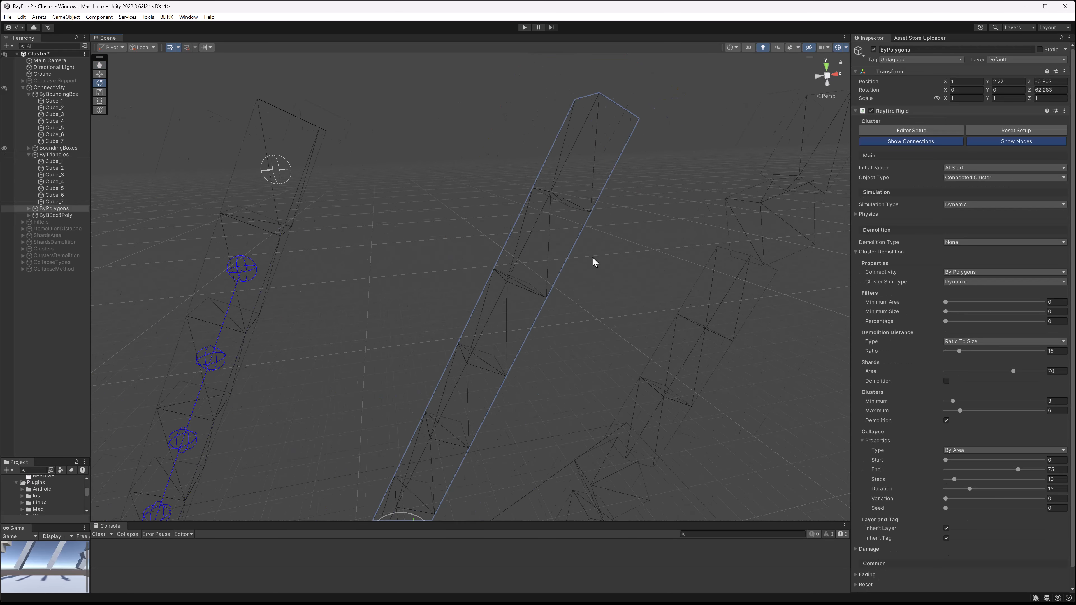
left_click(962, 271)
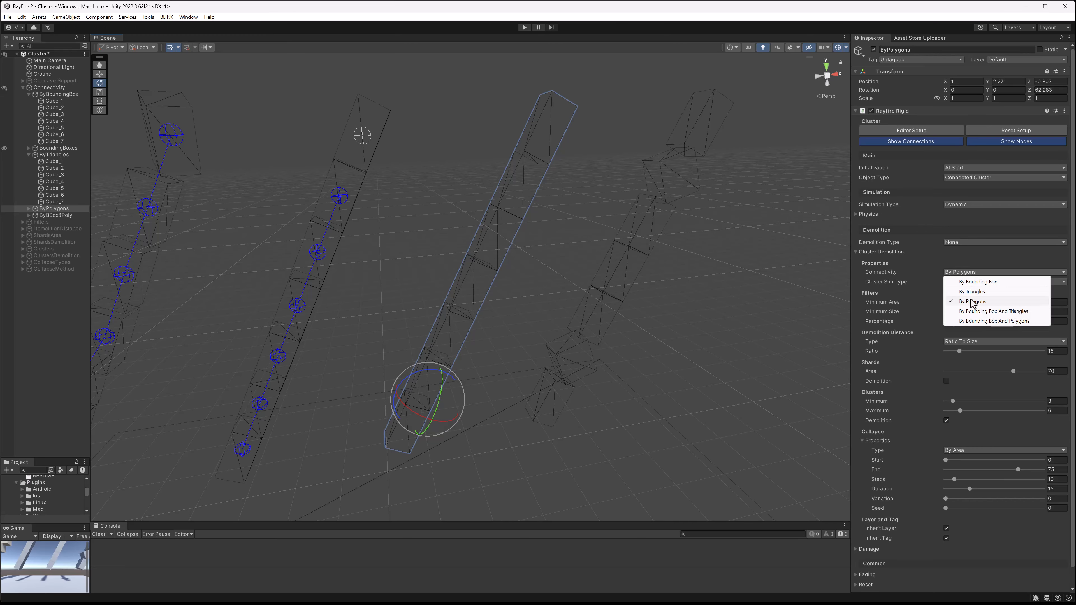
left_click(554, 186)
left_click(816, 242)
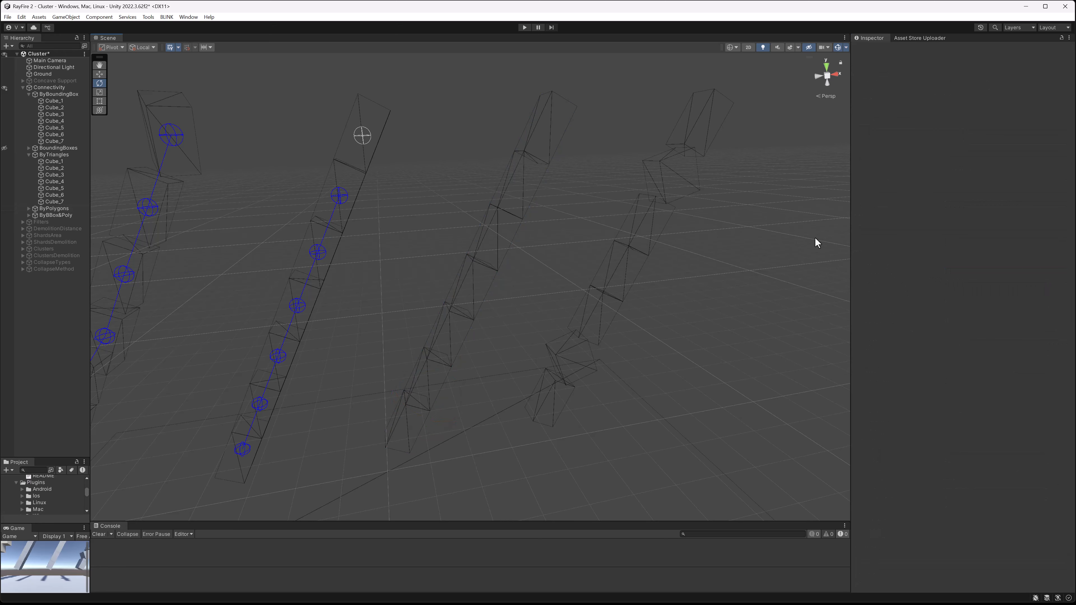
- Check Cube_7 in the ByPolygons column and examine its joint with the neighbouring cube up close
left_click(535, 156)
left_click(538, 162)
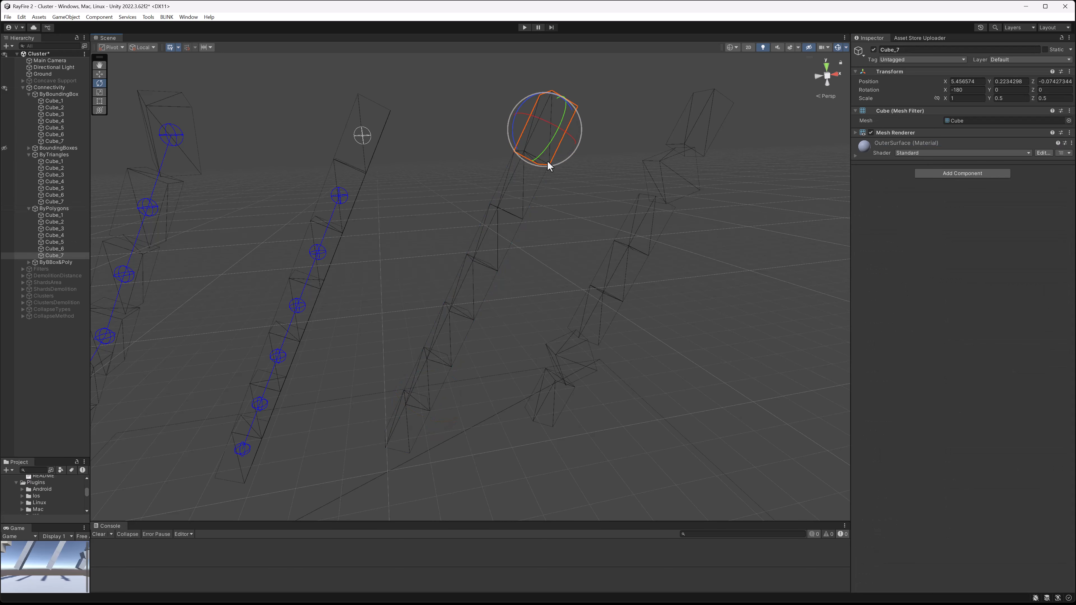
left_click(553, 183)
left_click(545, 157)
scroll(562, 146, "up", 10)
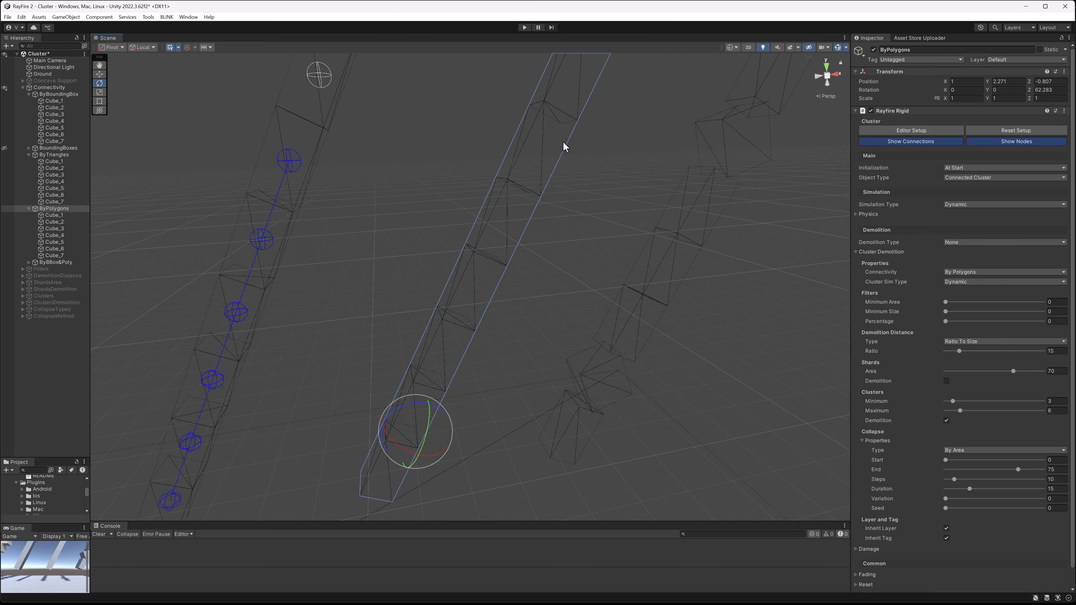
middle_click_drag(367, 358, 520, 305)
scroll(521, 306, "up", 5)
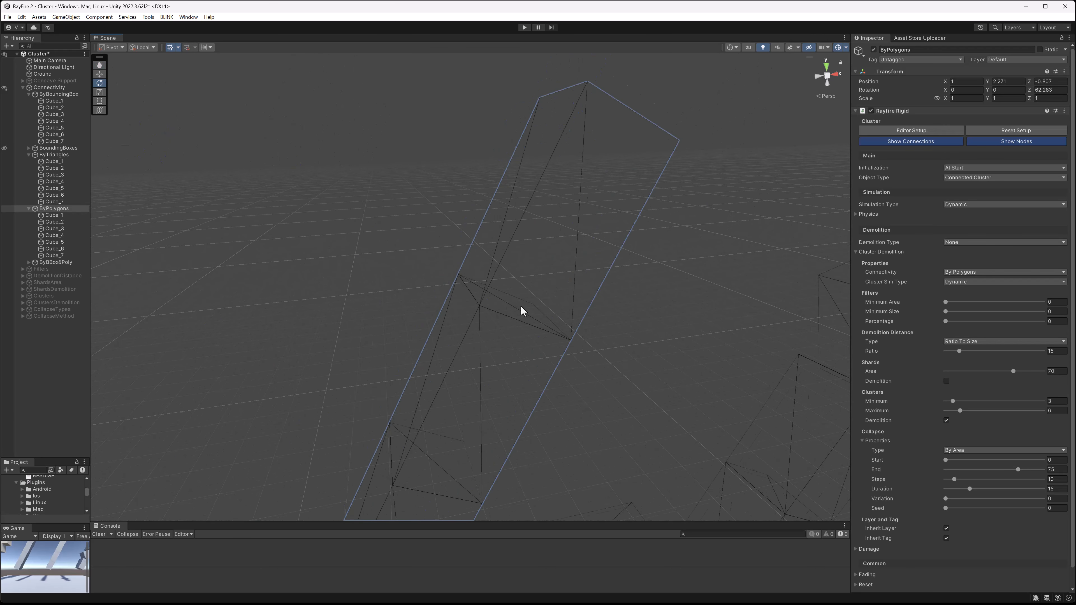
left_click(647, 315)
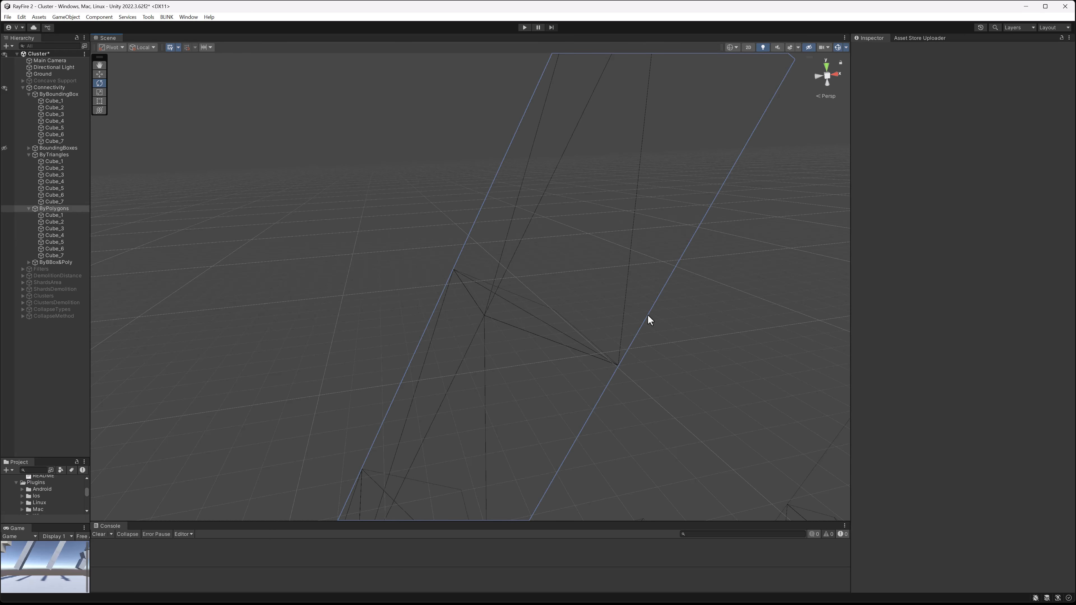
- Move Cube_7 away from Cube_6 in the ByPolygons column, compare their facing ends, and undo the move
left_click(647, 314)
key("w")
left_click_drag(605, 164, 632, 113)
left_click_drag(582, 293, 441, 263, "alt")
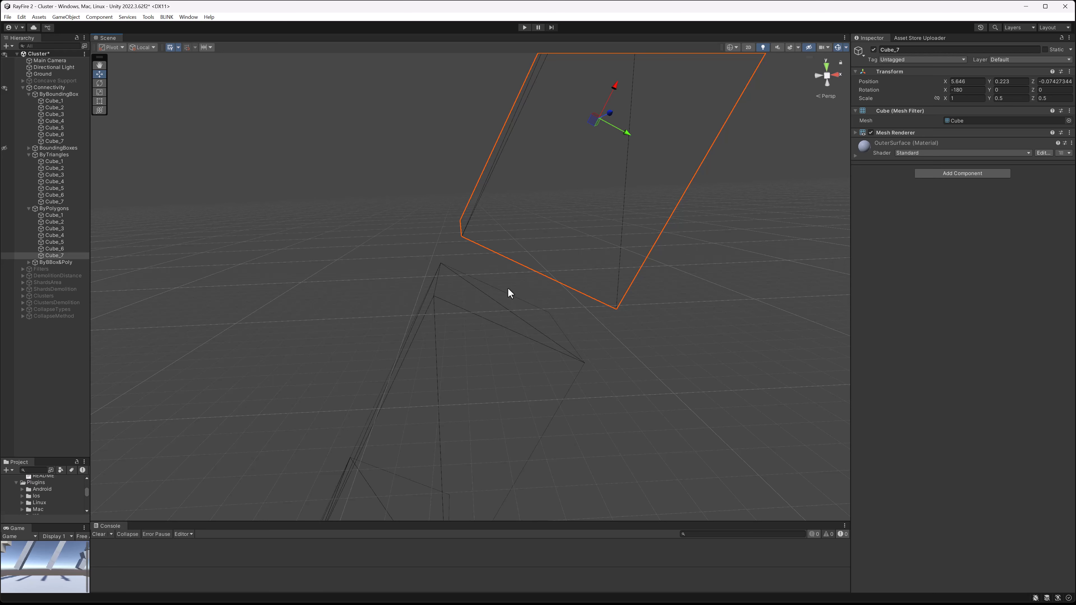
left_click_drag(508, 288, 479, 313, "alt")
mouse_move(572, 275)
left_mouse_down("alt")
mouse_move(548, 250)
mouse_move(567, 270)
left_mouse_up("alt")
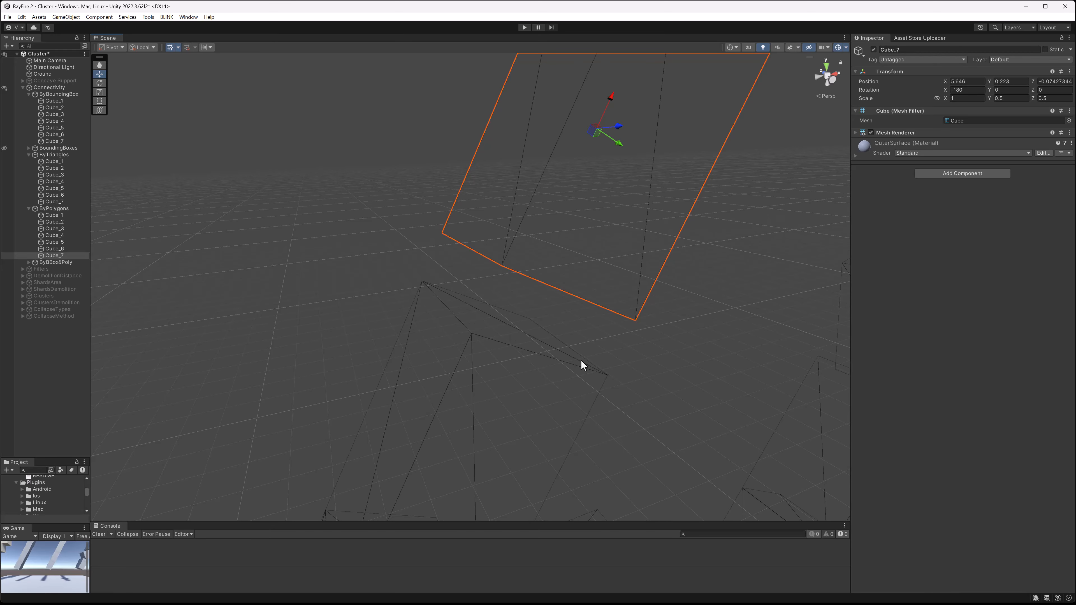
left_click_drag(545, 338, 533, 343, "alt")
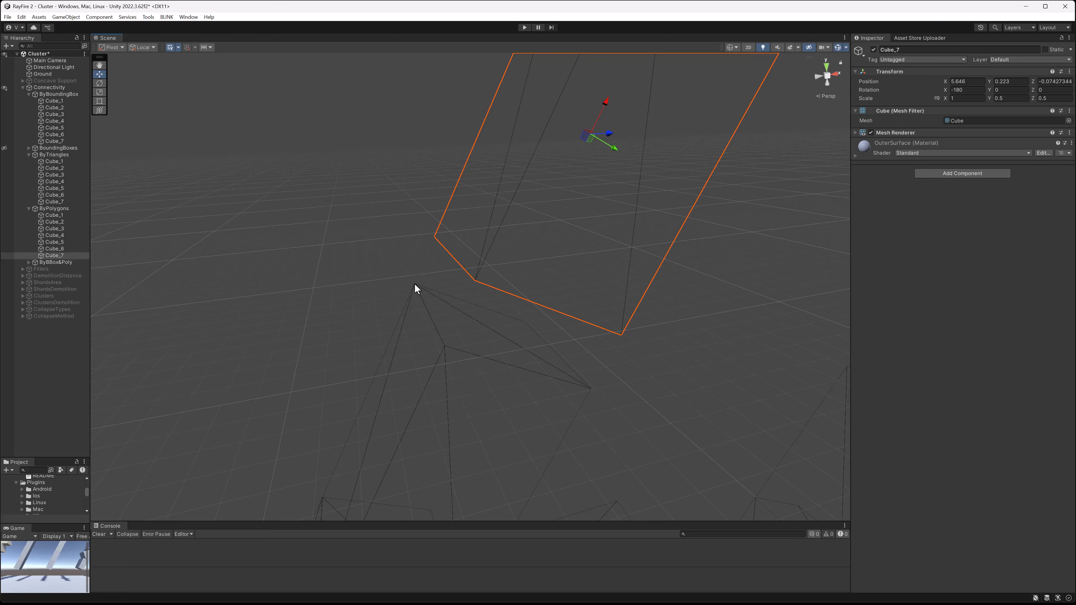
left_click_drag(578, 350, 526, 218, "alt")
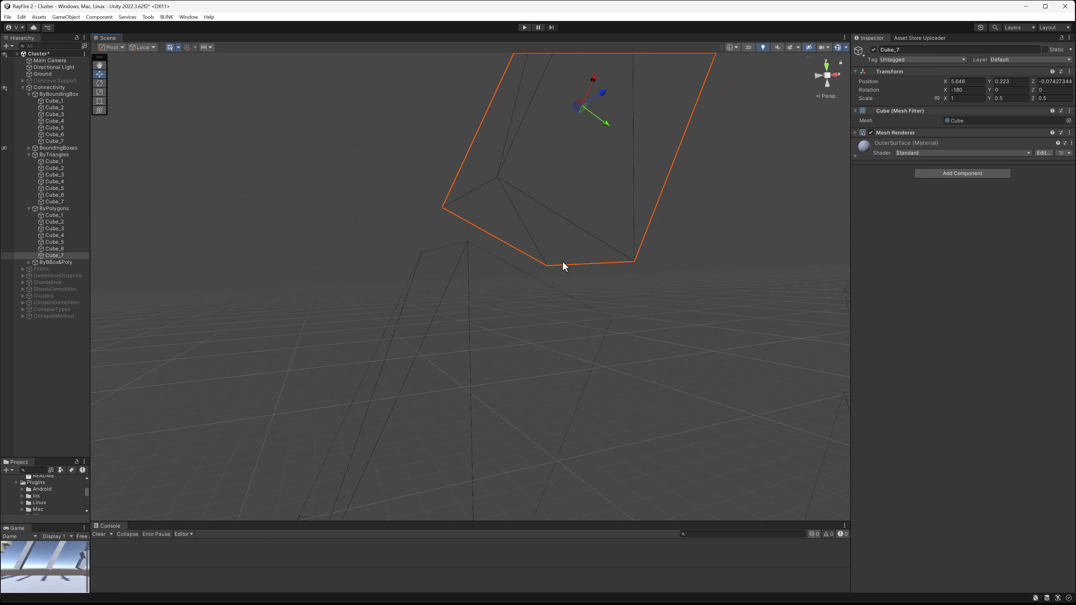
key("ctrl+z")
- Run Editor Setup on the ByPolygons cluster and inspect the connection between its upper cubes
left_click(628, 315)
left_click(611, 315)
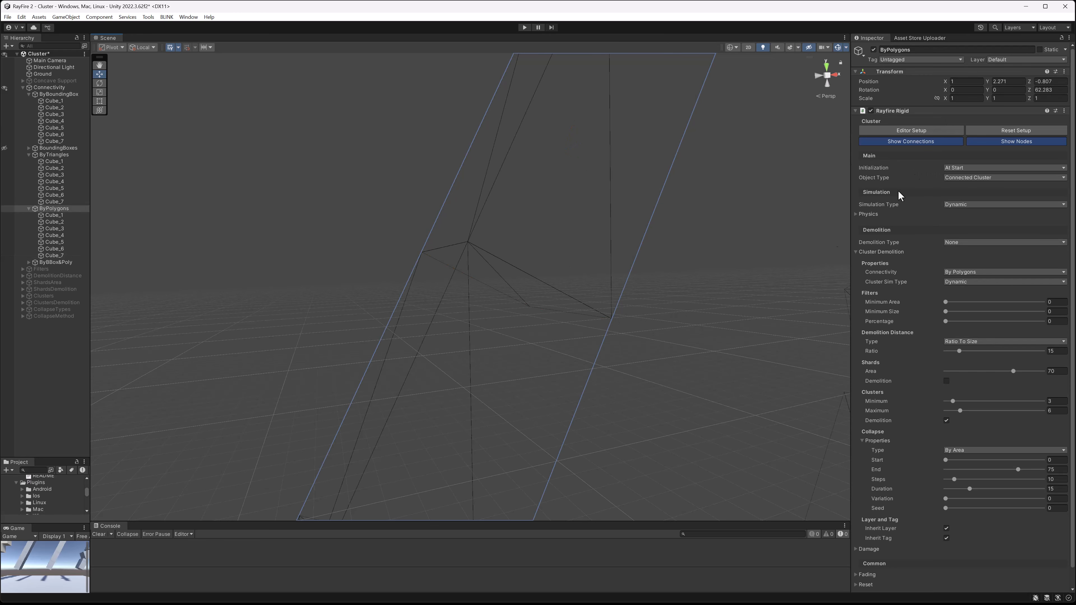
left_click(911, 130)
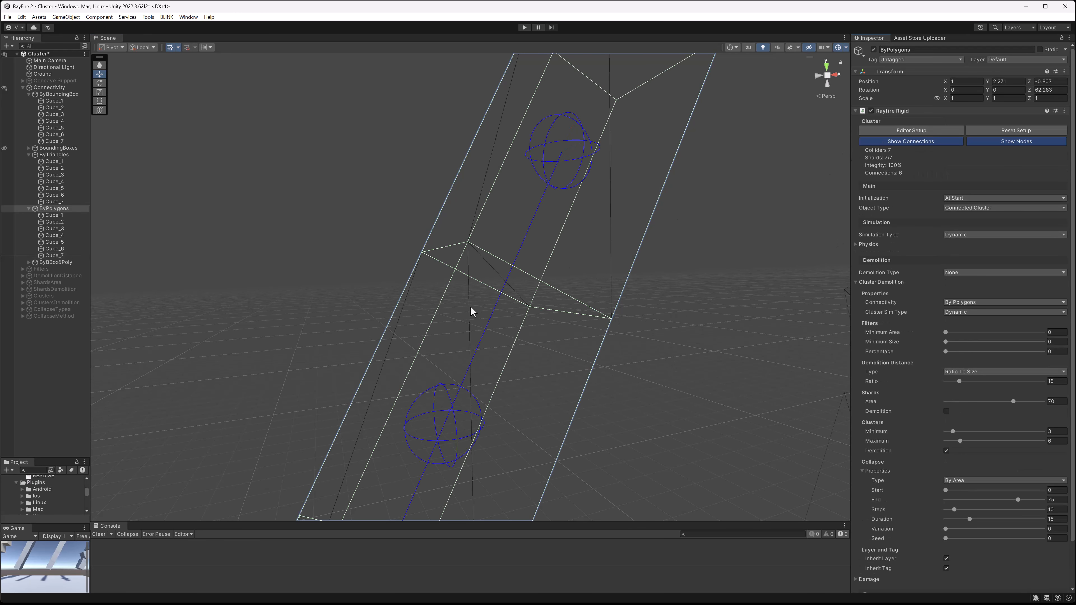
left_click_drag(527, 190, 518, 255, "alt")
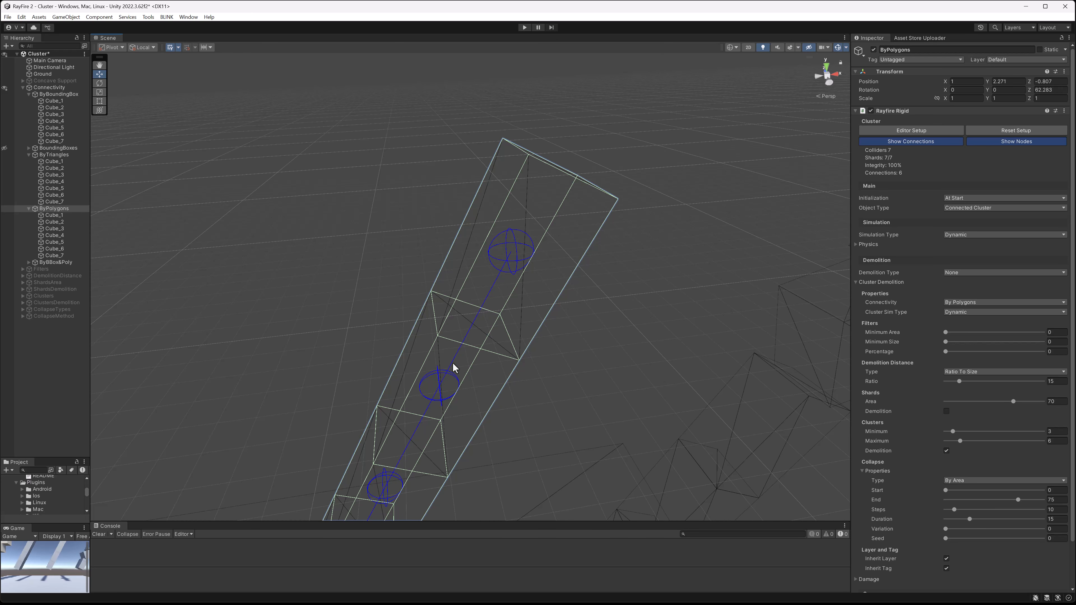
scroll(475, 364, "up", 5)
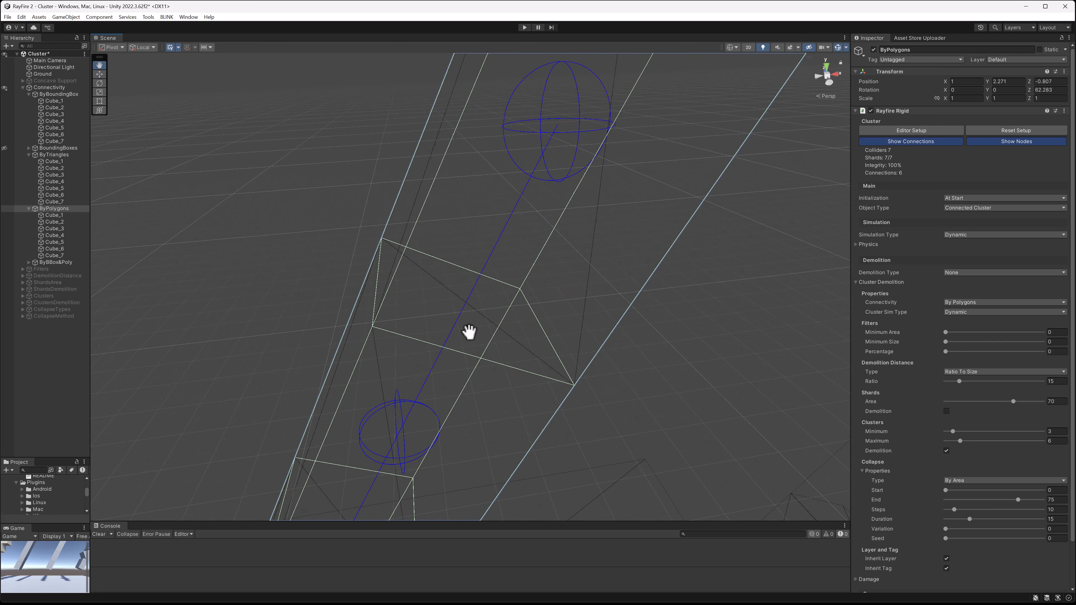
middle_click_drag(469, 331, 466, 323)
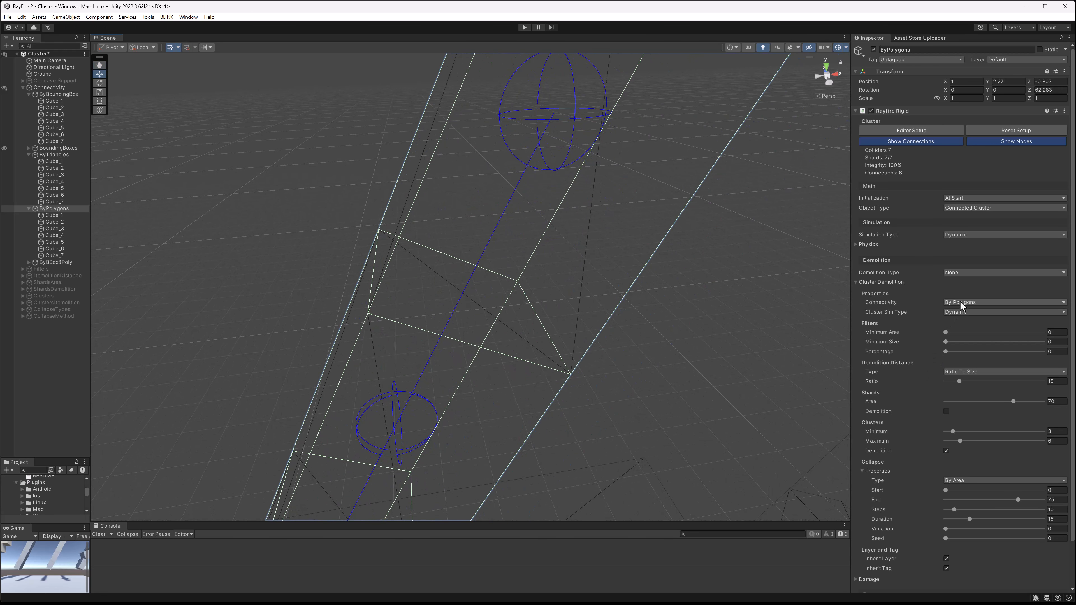
- Select the ByBBox&Poly cluster and review its available Connectivity types, keeping By Bounding Box And Polygons
scroll(729, 310, "down", 6)
left_click(627, 295)
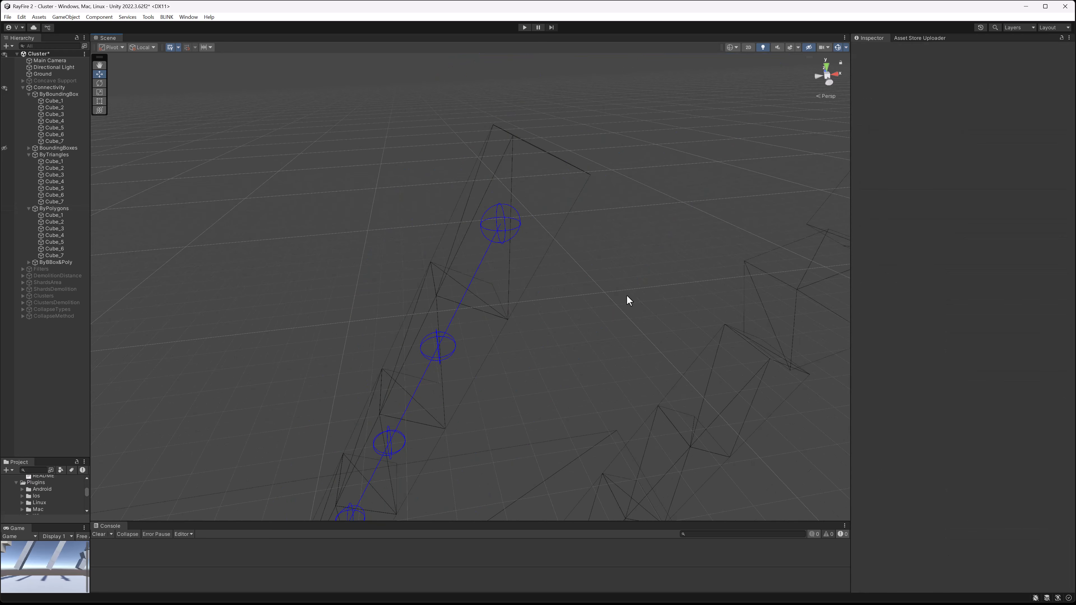
middle_click_drag(626, 296, 547, 304)
left_click(549, 286)
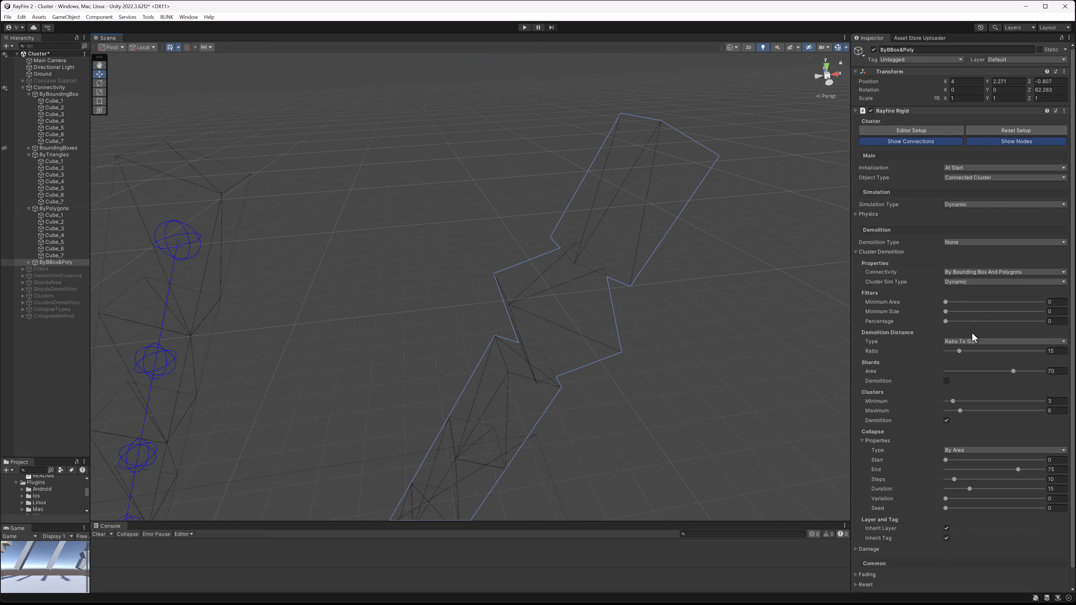
left_click(962, 272)
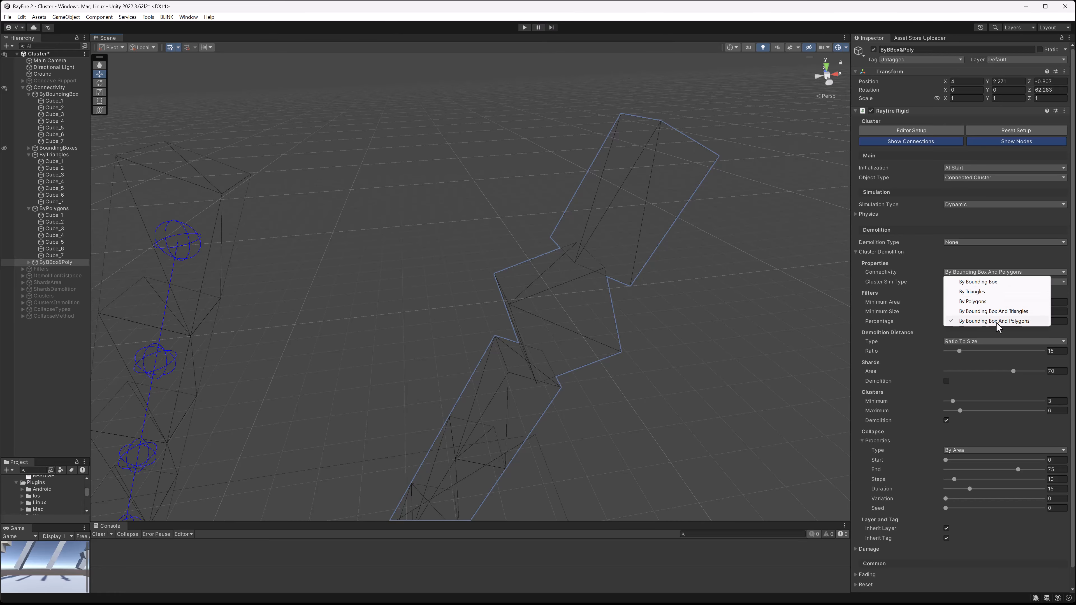
left_click(631, 286)
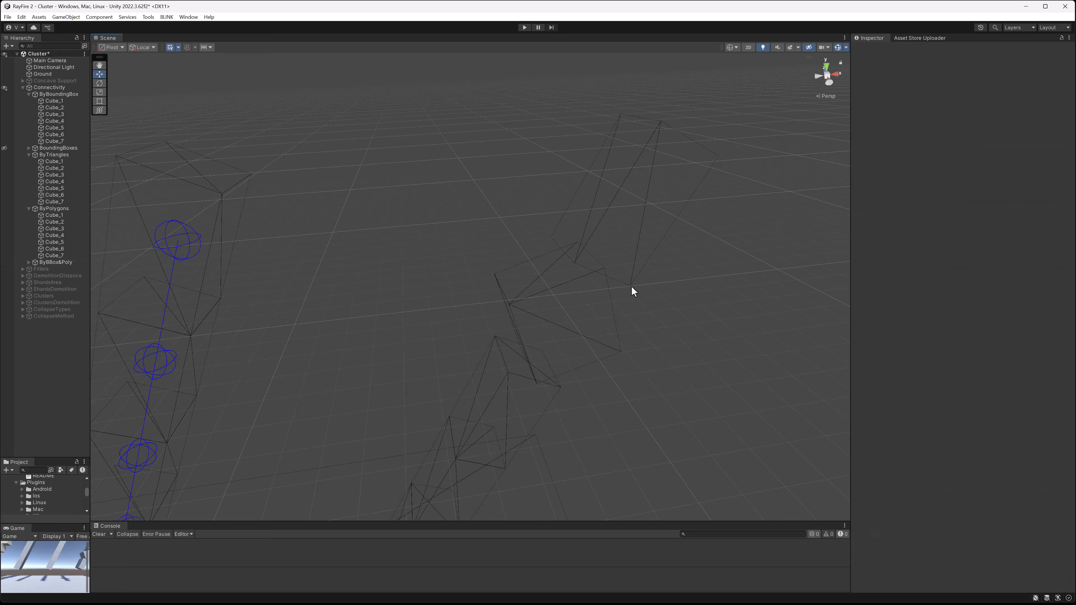
left_click(595, 269)
- Display the scene in Shaded Wireframe and examine how the cubes meet along the ByBBox&Poly column
scroll(576, 388, "down", 3)
middle_click_drag(577, 385, 654, 198)
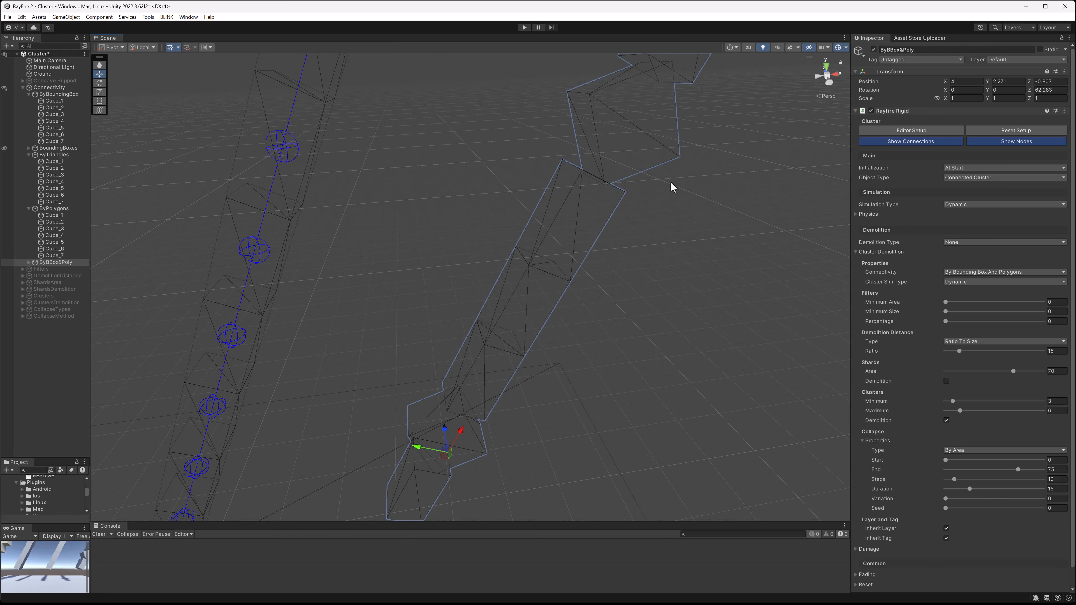
left_click(734, 47)
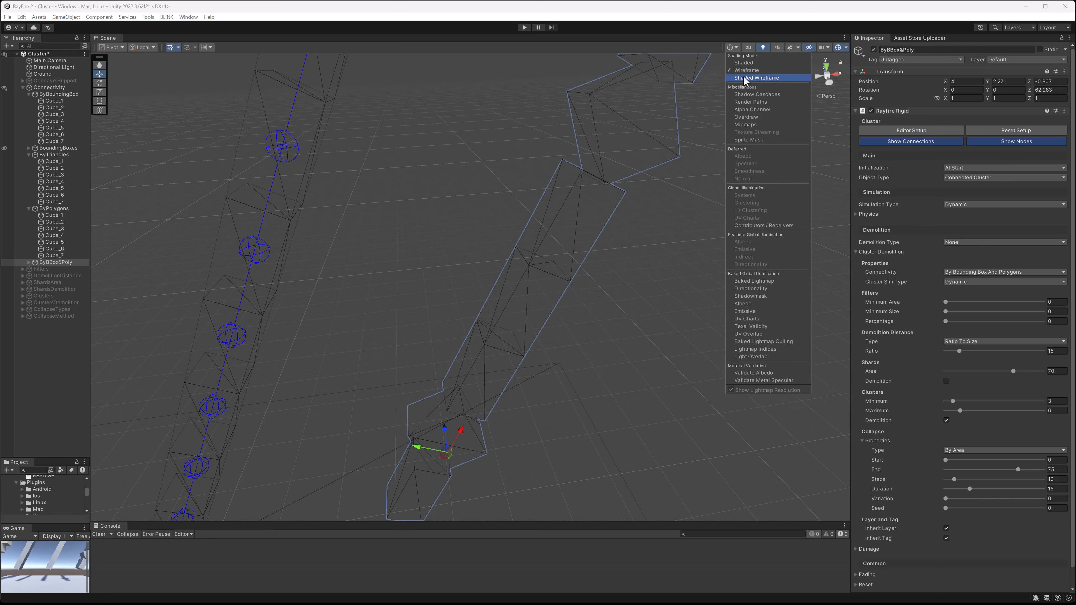
left_click(745, 81)
middle_click_drag(645, 166, 541, 237)
left_click_drag(540, 249, 506, 230, "alt")
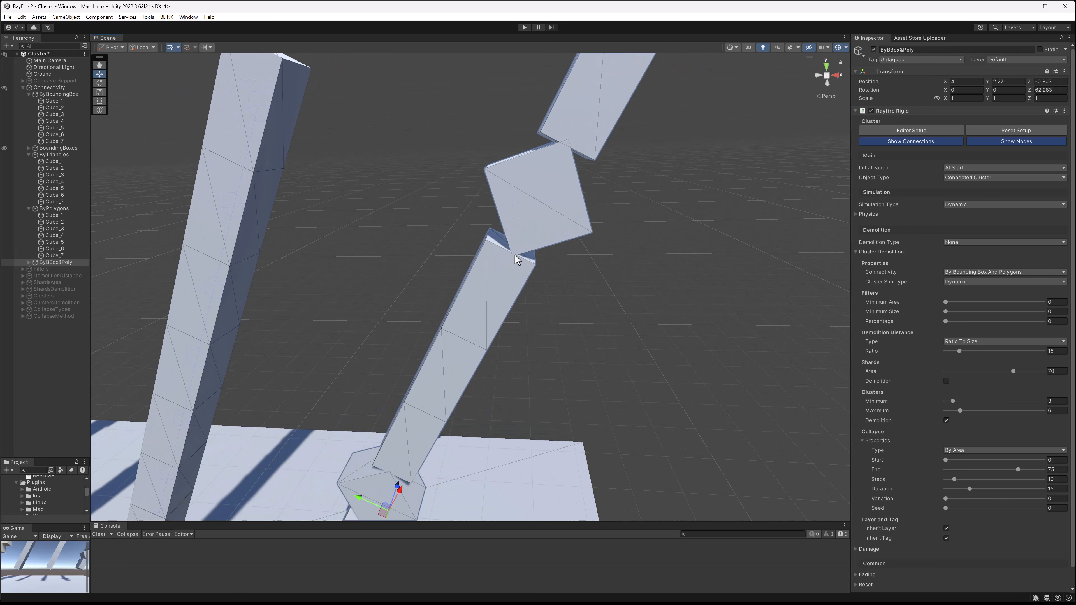
mouse_move(524, 288)
left_mouse_down("alt")
mouse_move(533, 233)
mouse_move(506, 293)
left_mouse_up("alt")
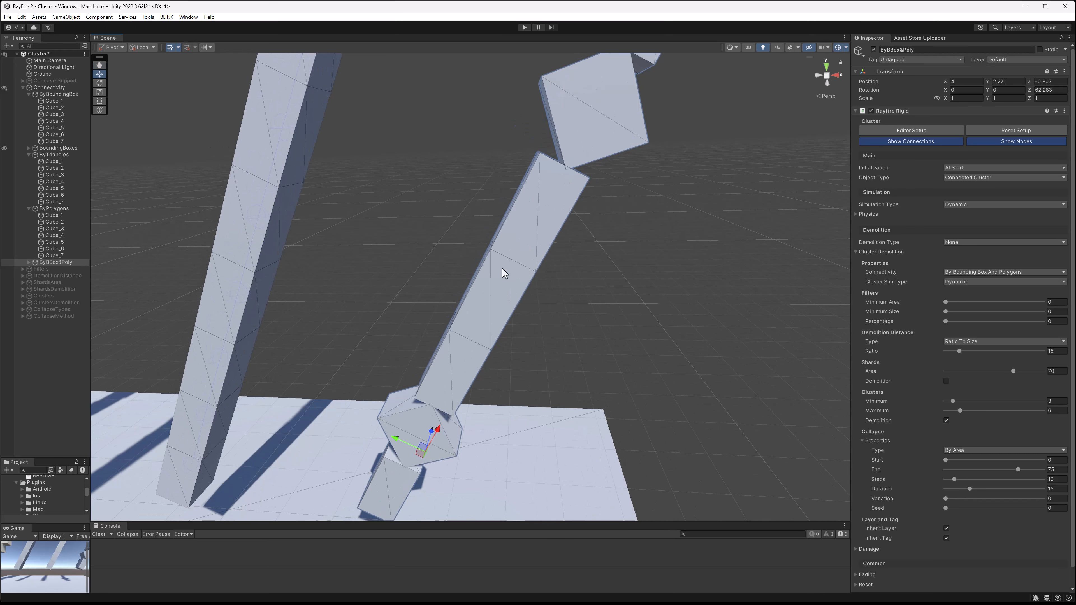
middle_click_drag(464, 357, 533, 271)
- Check the rotated cube near the base and Cube_6 near the top of the ByBBox&Poly column
left_click(527, 360)
left_click(488, 365)
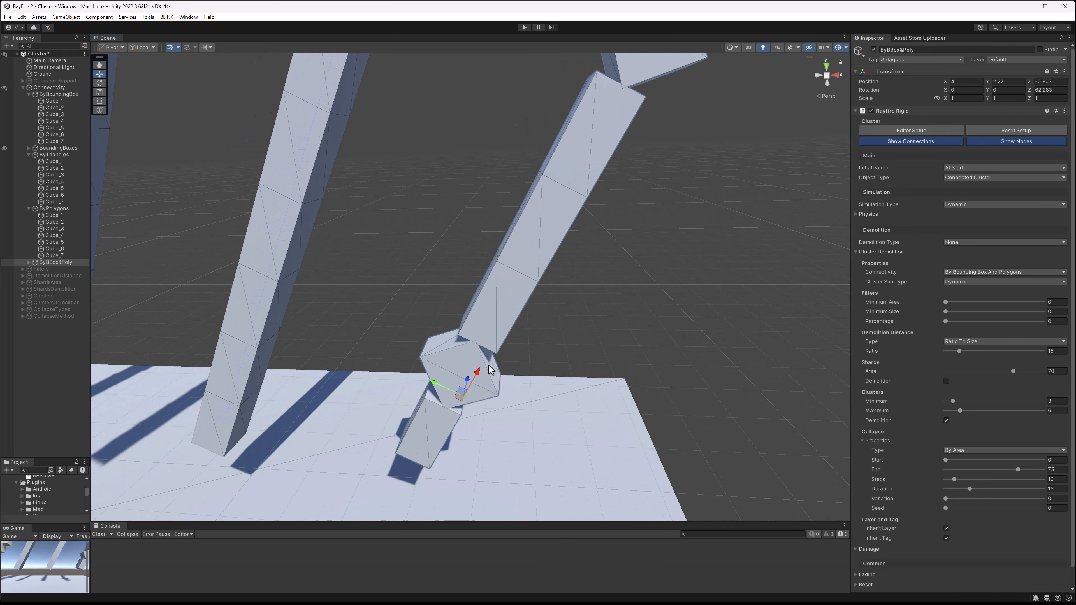
left_click(488, 365)
middle_click_drag(611, 238, 575, 306)
left_click(608, 176)
left_click(609, 176)
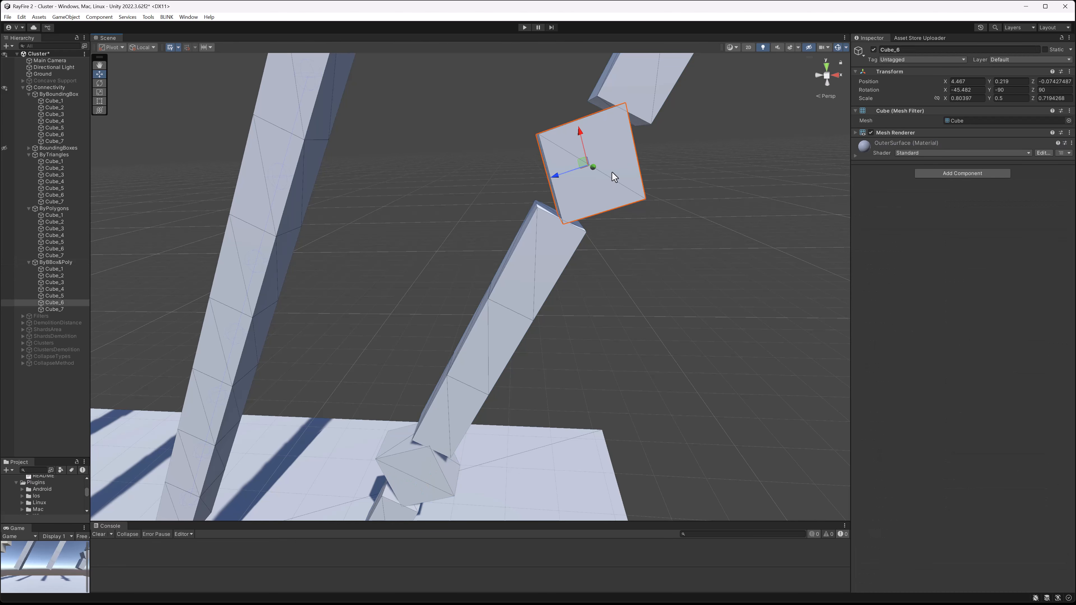
middle_click_drag(684, 190, 673, 238)
scroll(606, 328, "down", 4)
middle_click_drag(535, 371, 591, 294)
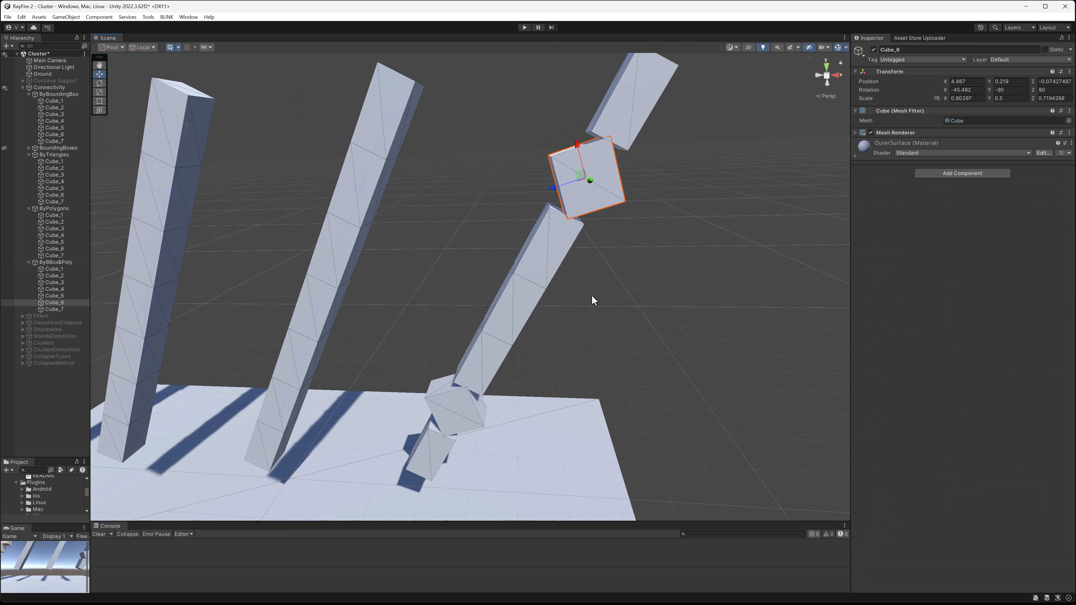
left_click(543, 387)
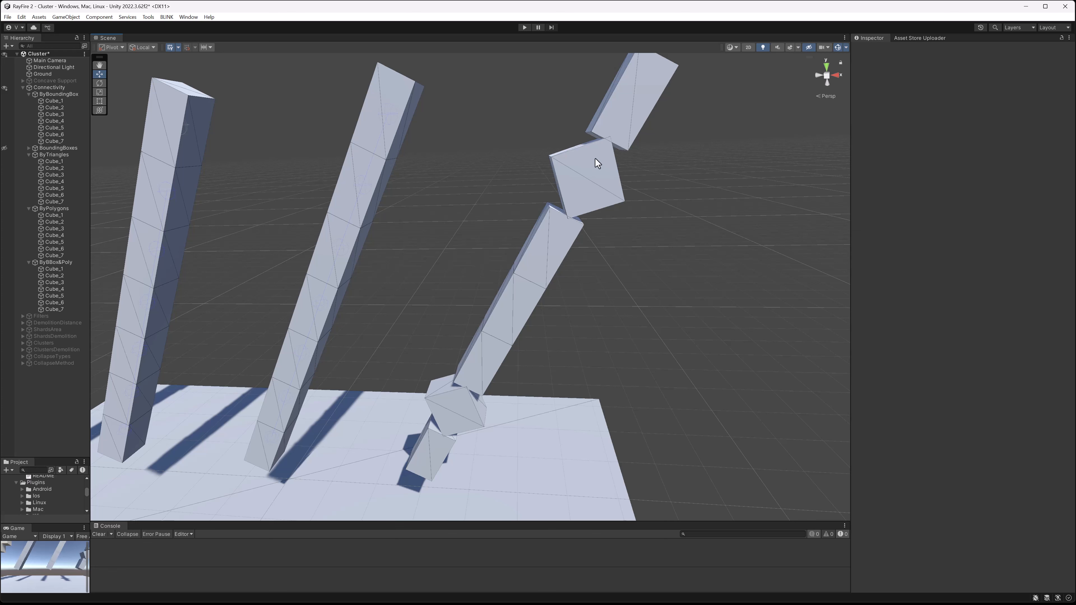
- Run Editor Setup on the ByBBox&Poly cluster and view its connections in Wireframe shading mode
left_click(508, 313)
left_click(511, 311)
mouse_move(491, 299)
left_mouse_down()
mouse_move(512, 306)
mouse_move(504, 313)
left_mouse_up()
left_click(586, 174)
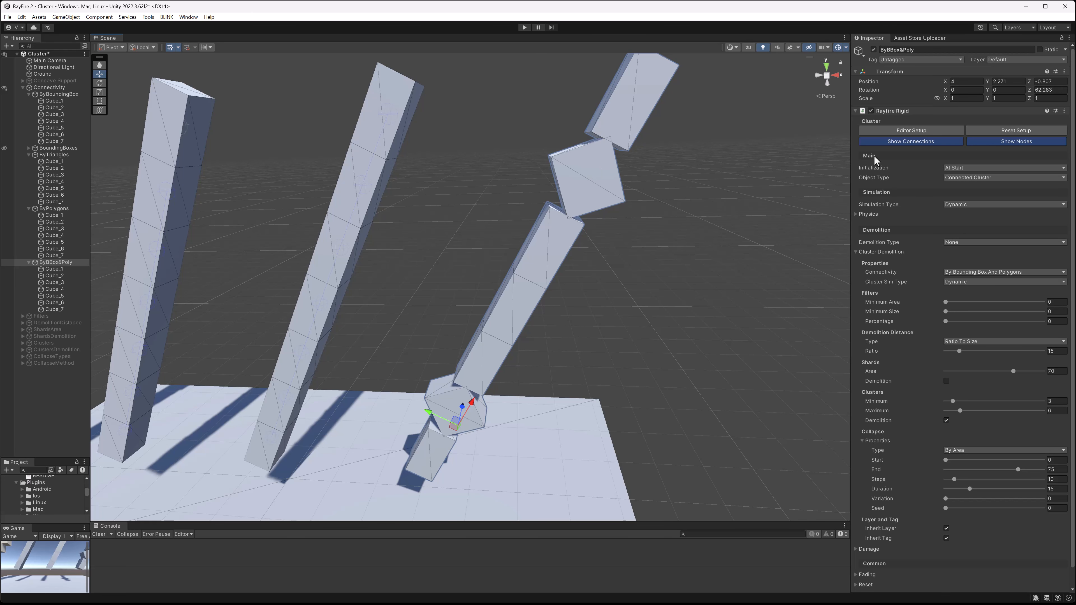
left_click(886, 131)
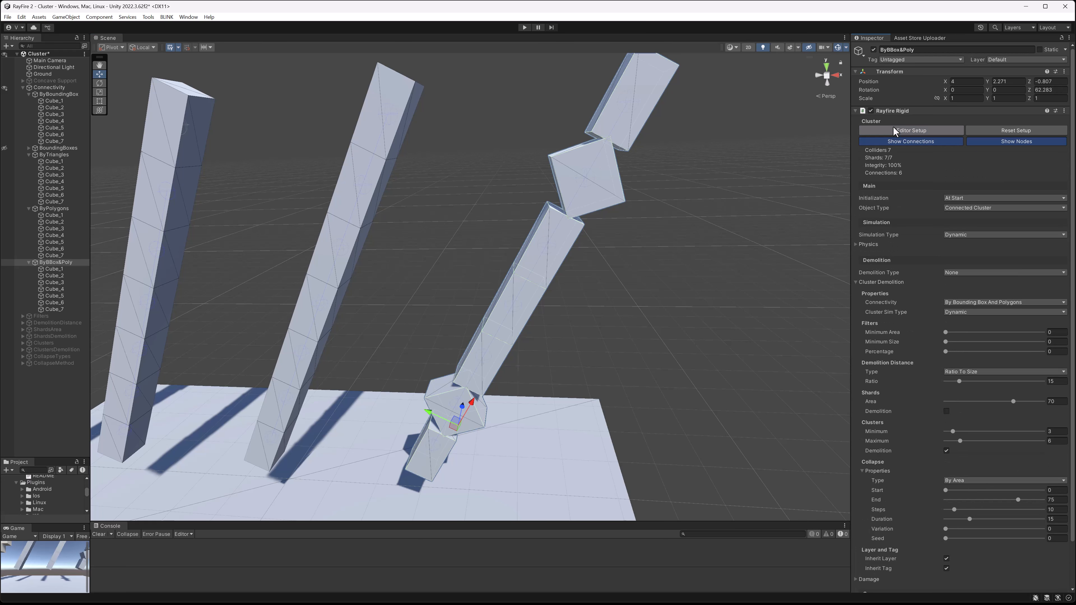
left_click(732, 47)
left_click(748, 70)
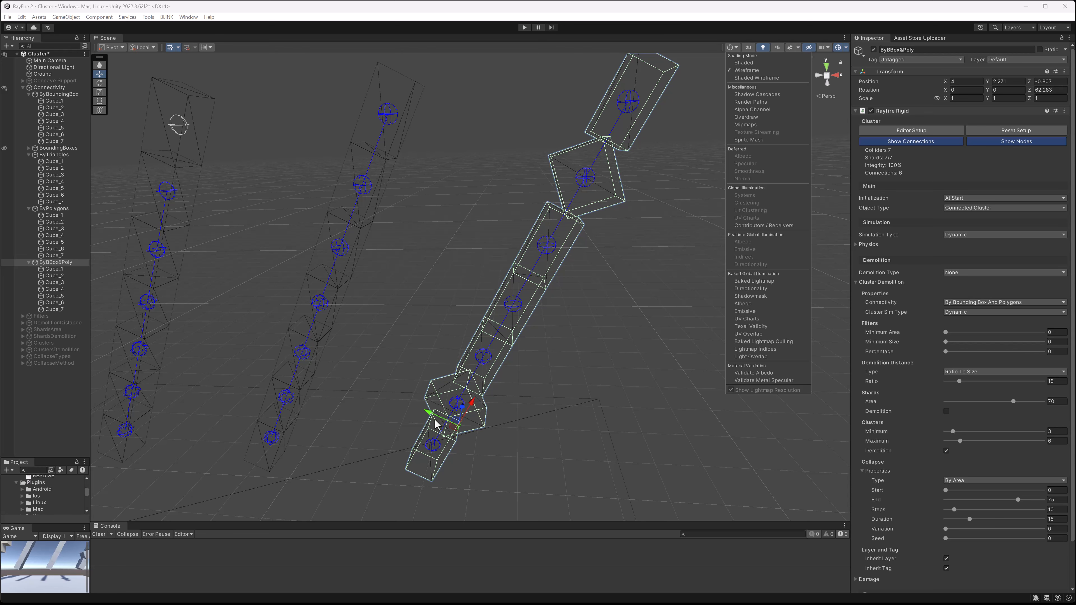
left_click(633, 268)
left_click(631, 268)
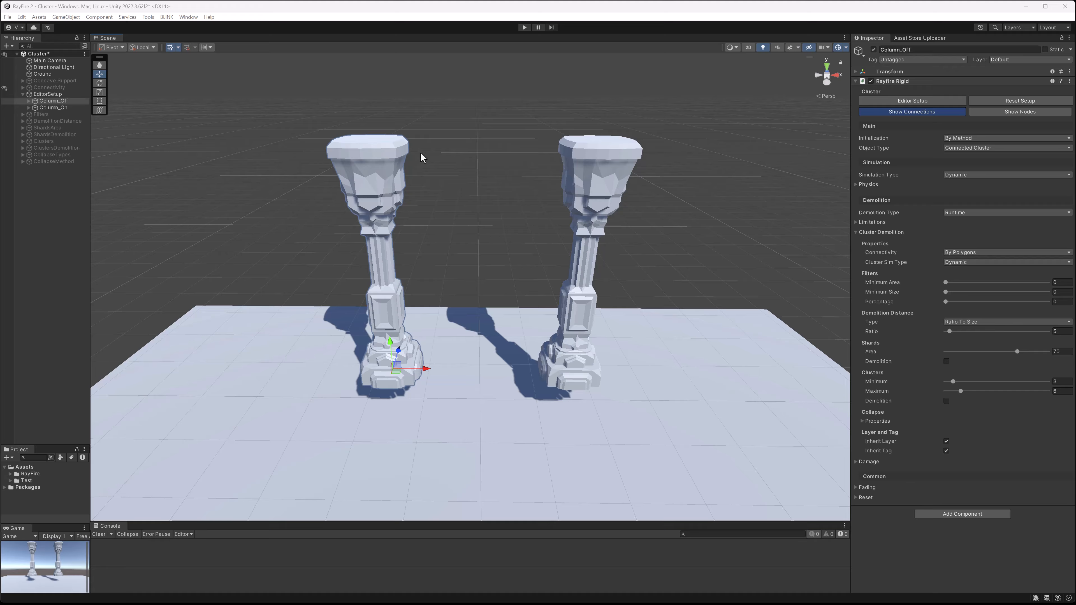
- Enter Play mode with Column_Off selected and check the components of its shard Column_sh_118
left_click(421, 157)
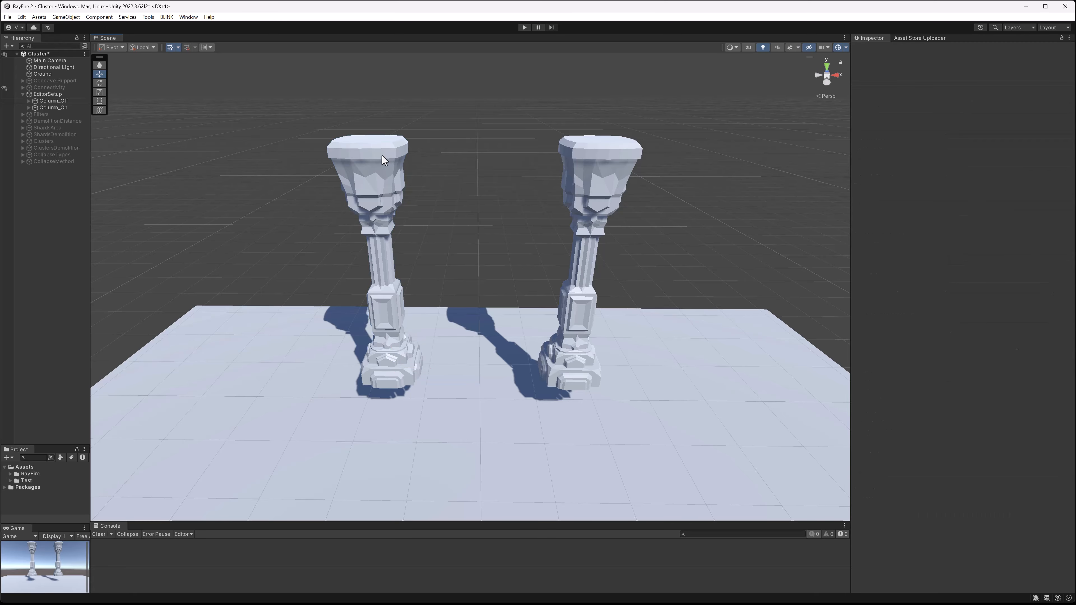
left_click(381, 156)
left_click(525, 27)
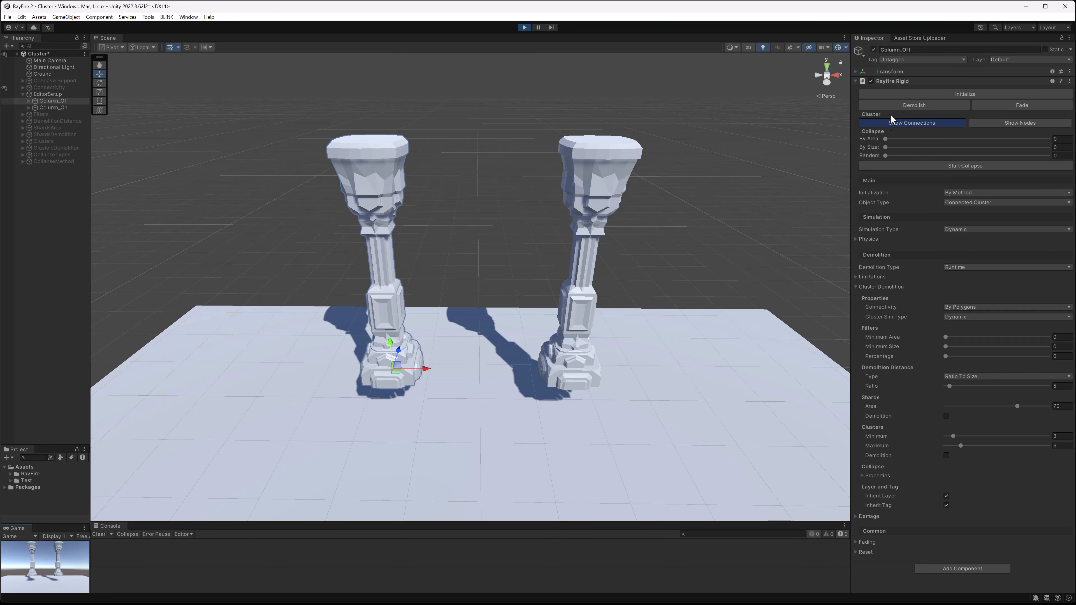
left_click(389, 159)
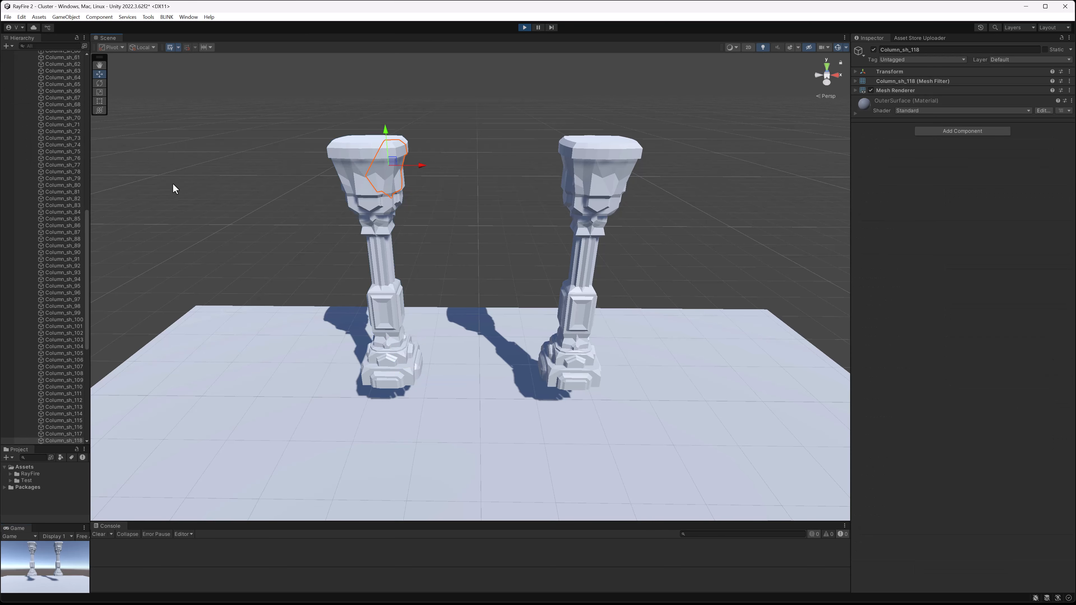
left_click_drag(86, 225, 43, 104)
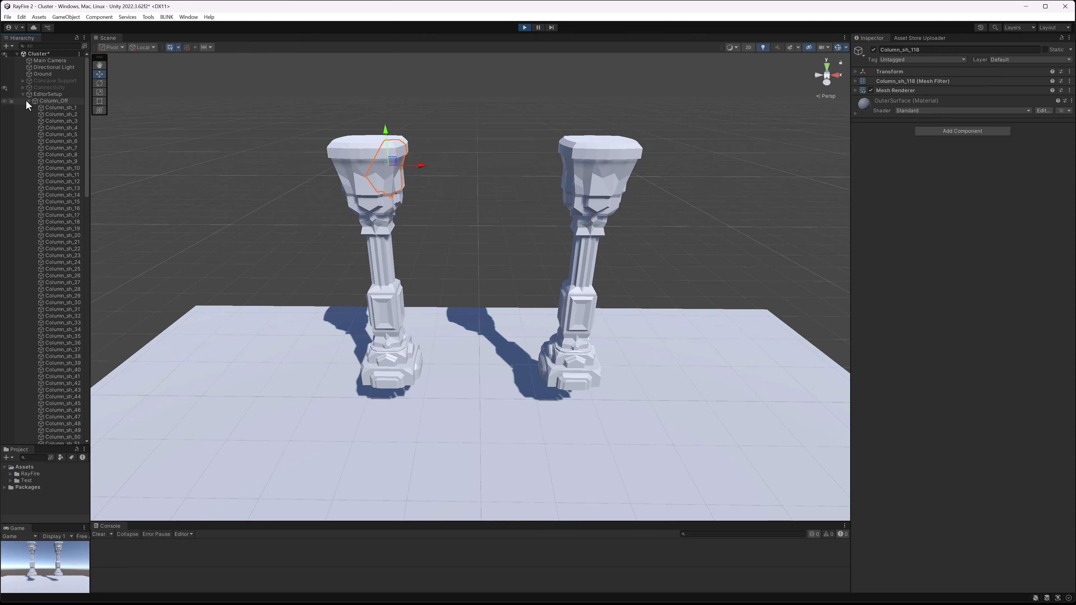
left_click(28, 101)
- Initialize the Column_Off cluster at runtime, let it fall, and stop Play mode
left_click(391, 145)
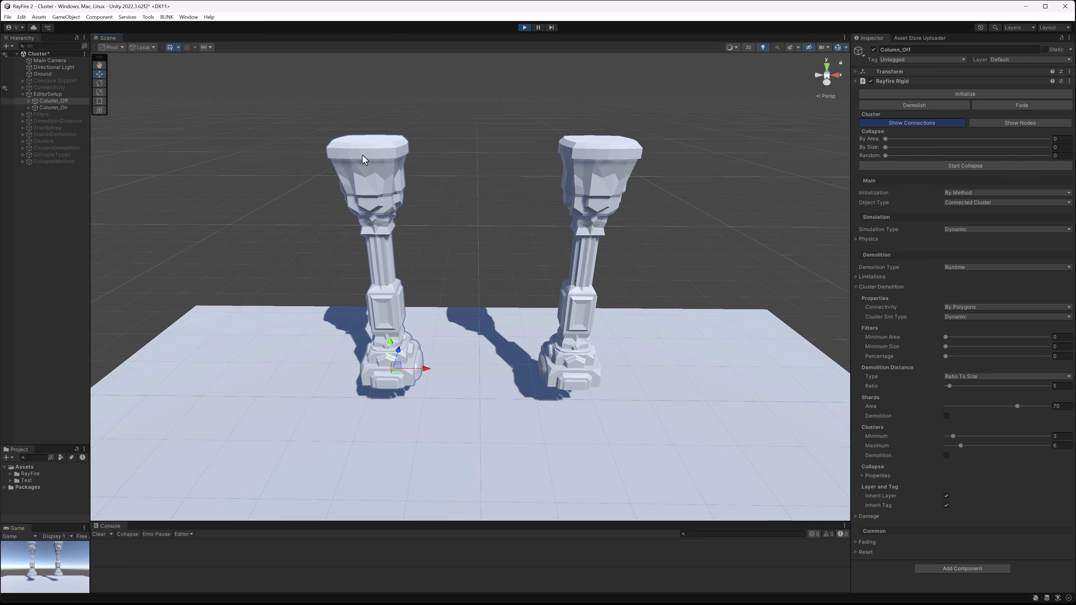
left_click(982, 94)
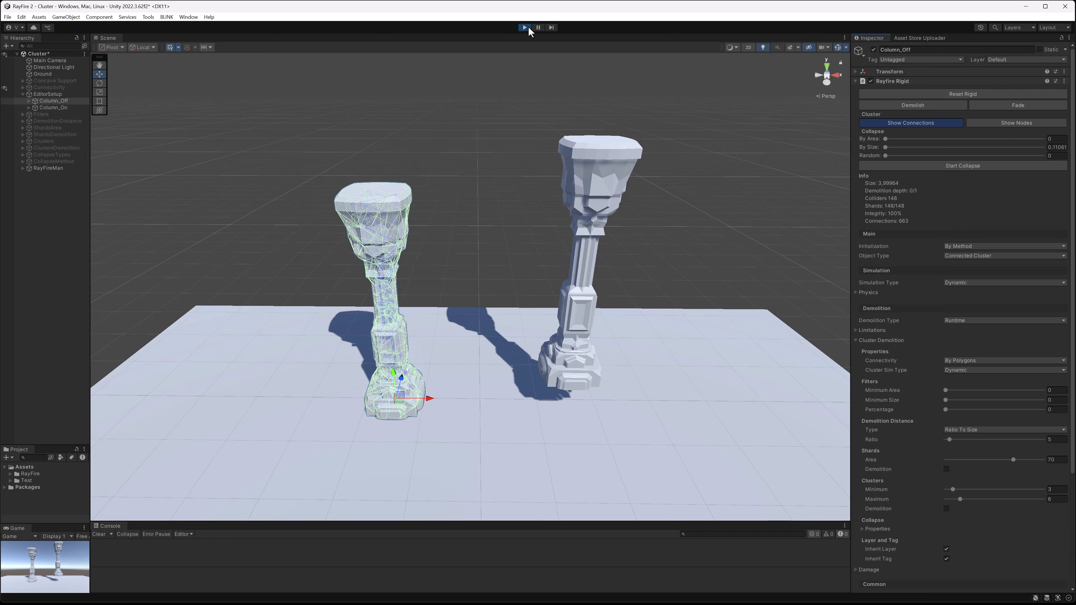
left_click(526, 28)
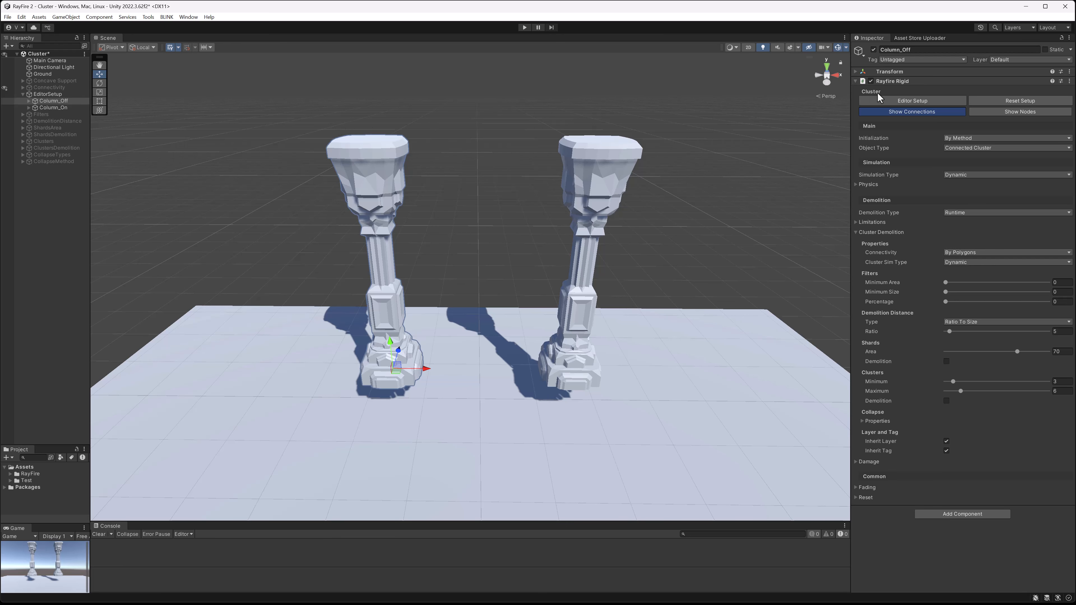
- Run and reset Editor Setup on Column_Off, and run Editor Setup on Column_On
left_click(918, 100)
left_click(983, 100)
left_click(631, 144)
left_click(917, 98)
left_click(655, 151)
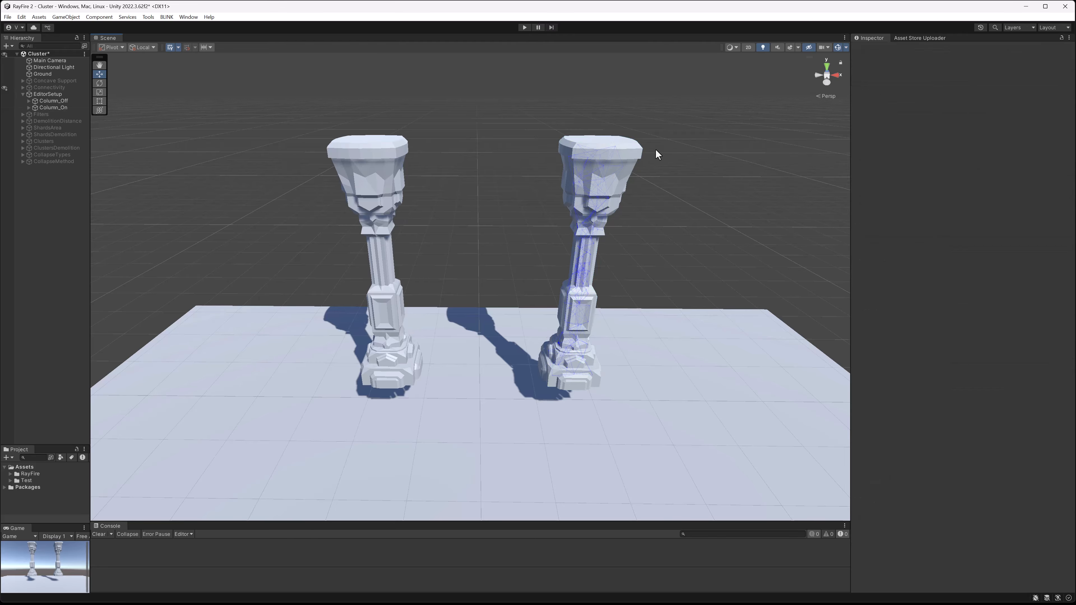
- Check the components on Column_On's shard Column_sh_118 and review the cluster information of Column_On
left_click(613, 163)
left_click(636, 161)
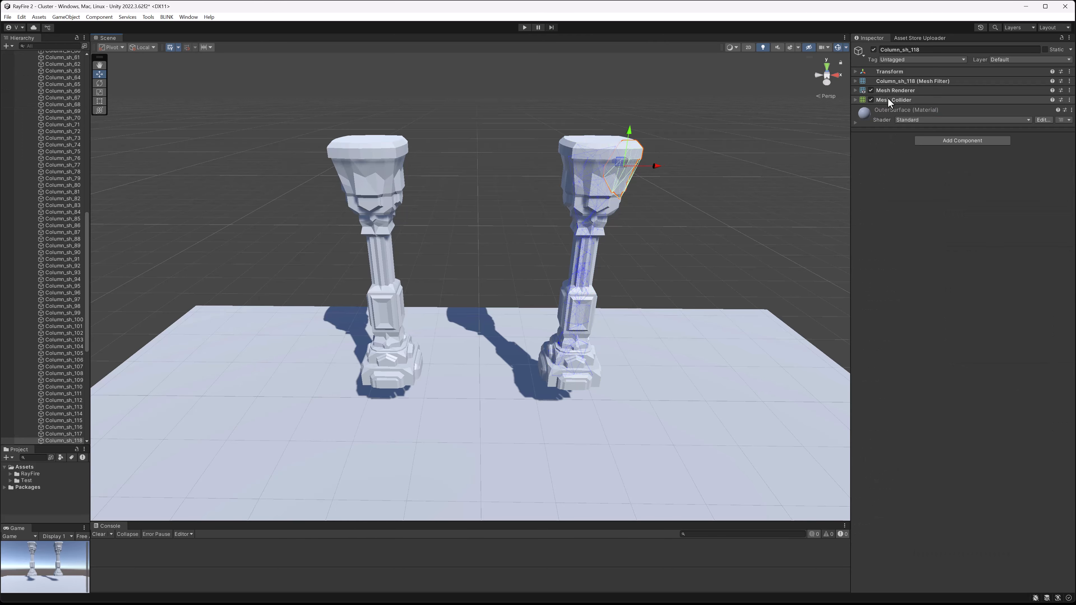
left_click(545, 121)
left_click(589, 162)
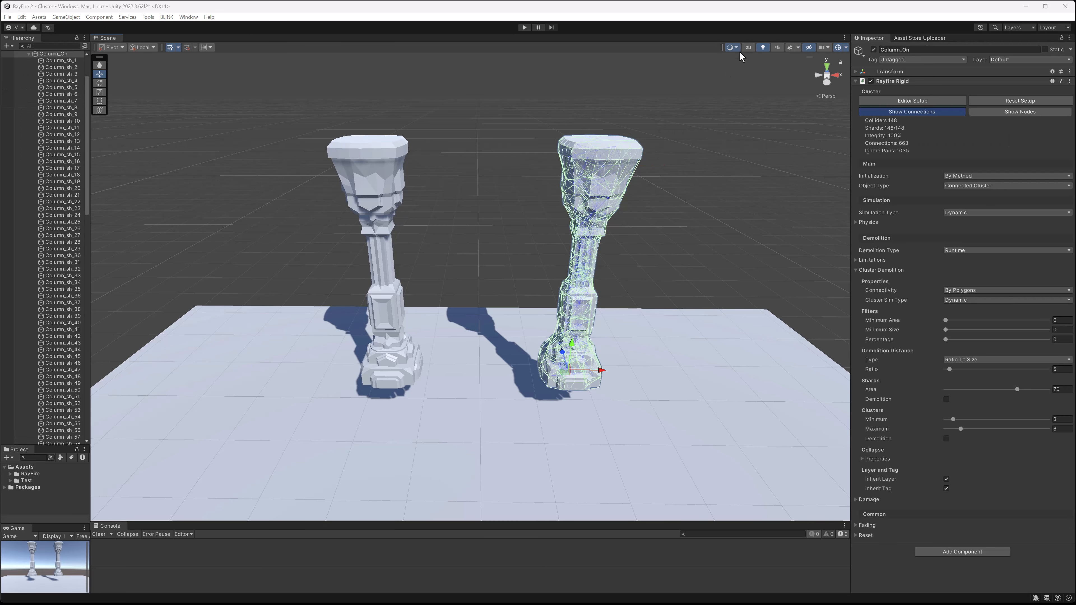
- View Column_On's shard connections in Wireframe shading and return the scene to Shaded
left_click(732, 47)
left_click(747, 70)
left_click(607, 241)
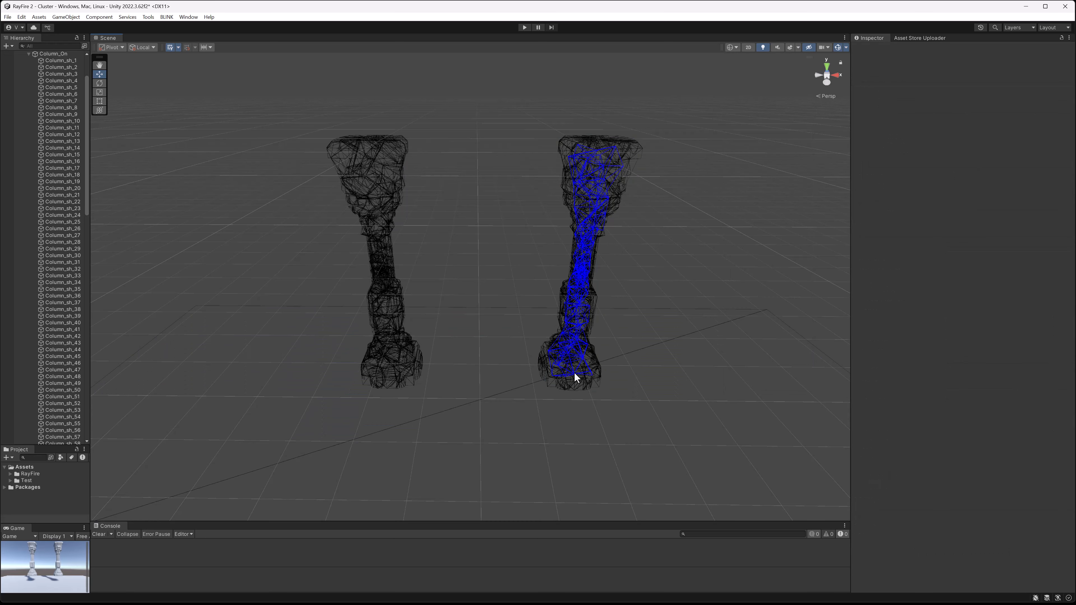
left_click(737, 48)
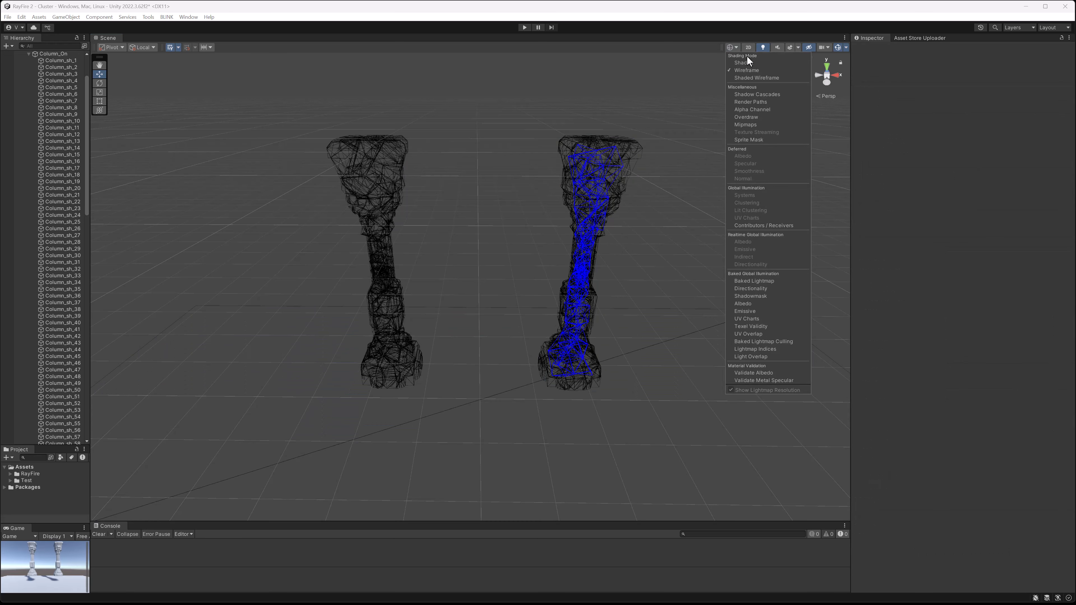
left_click(744, 63)
- Enter Play mode, initialize the Column_On cluster, let it fall, and stop Play mode
left_click(524, 27)
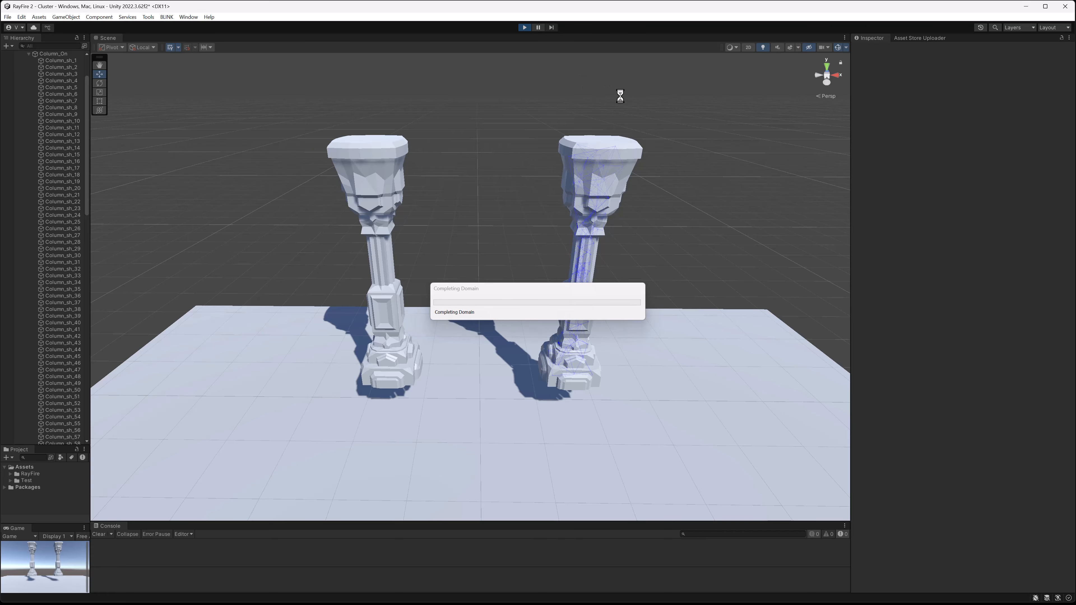
left_click(616, 153)
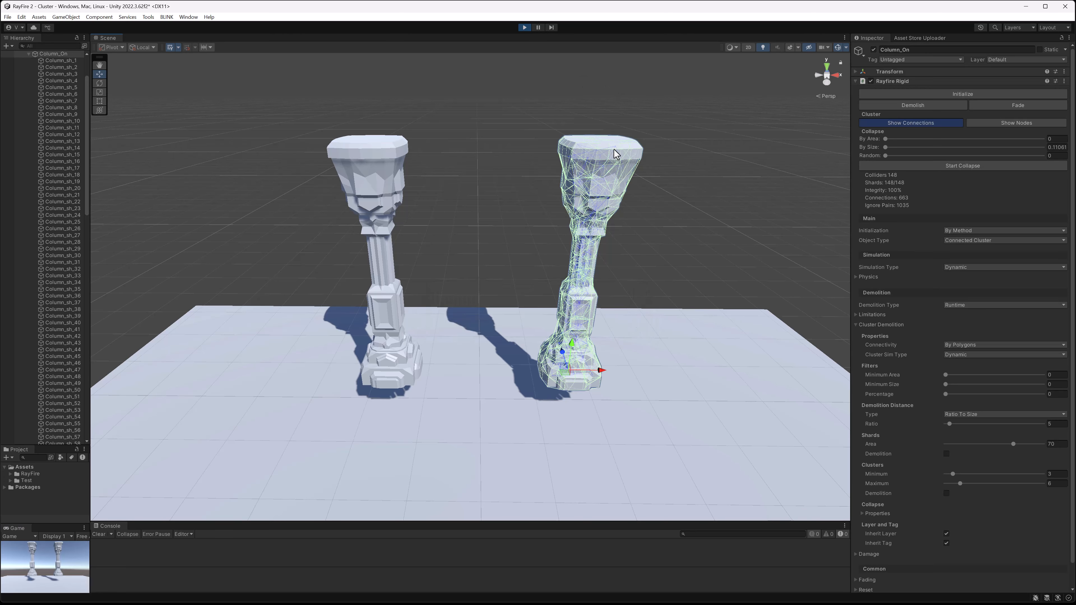
left_click(935, 94)
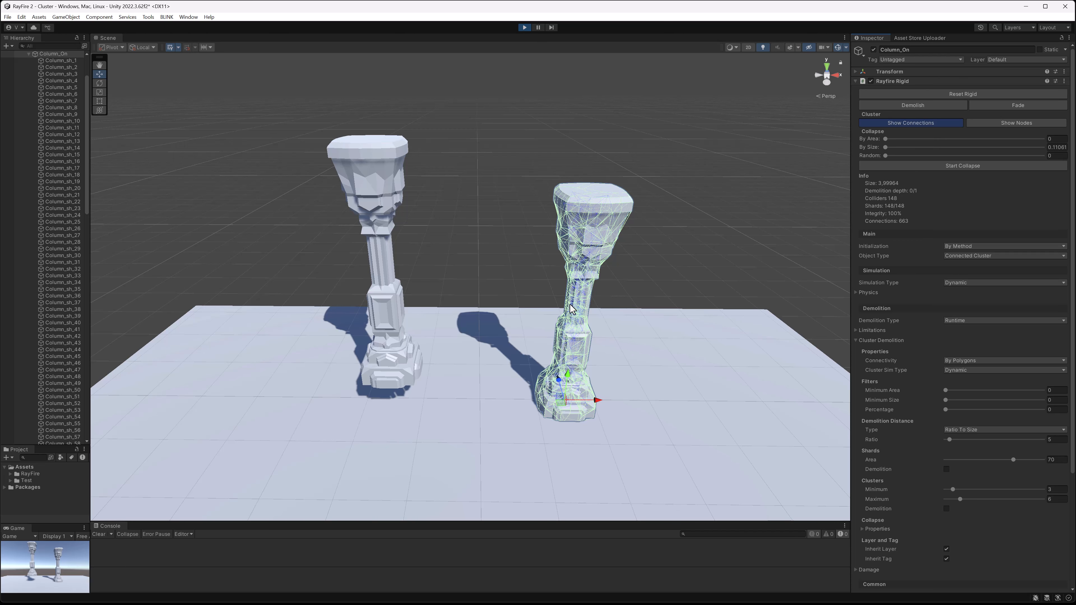
left_click(525, 27)
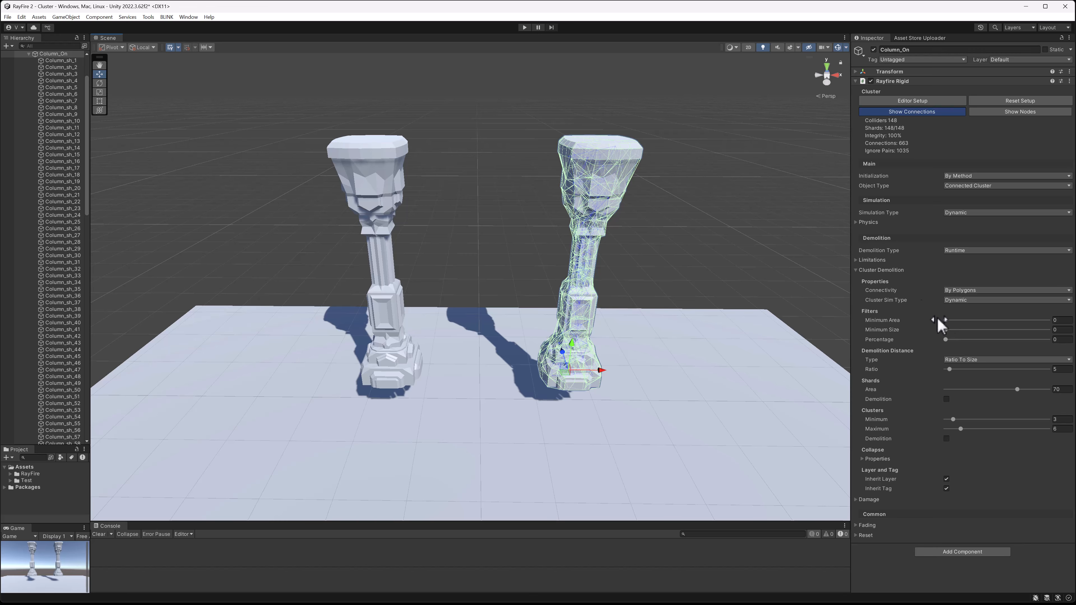
- Reset Column_On's setup, change its connectivity to By Triangles, and run Editor Setup again
left_click(1013, 100)
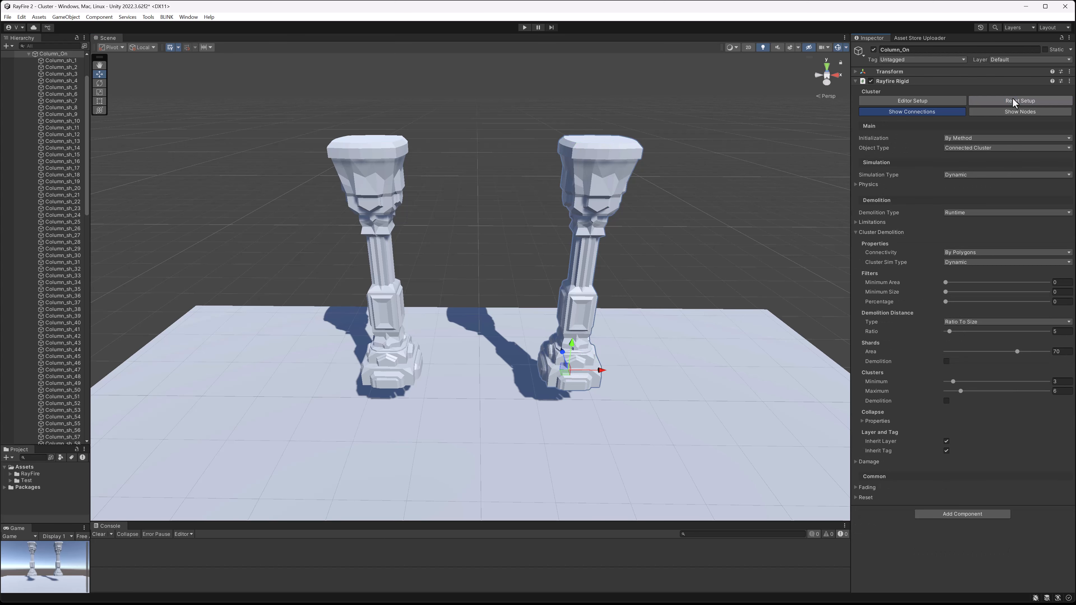
left_click(948, 252)
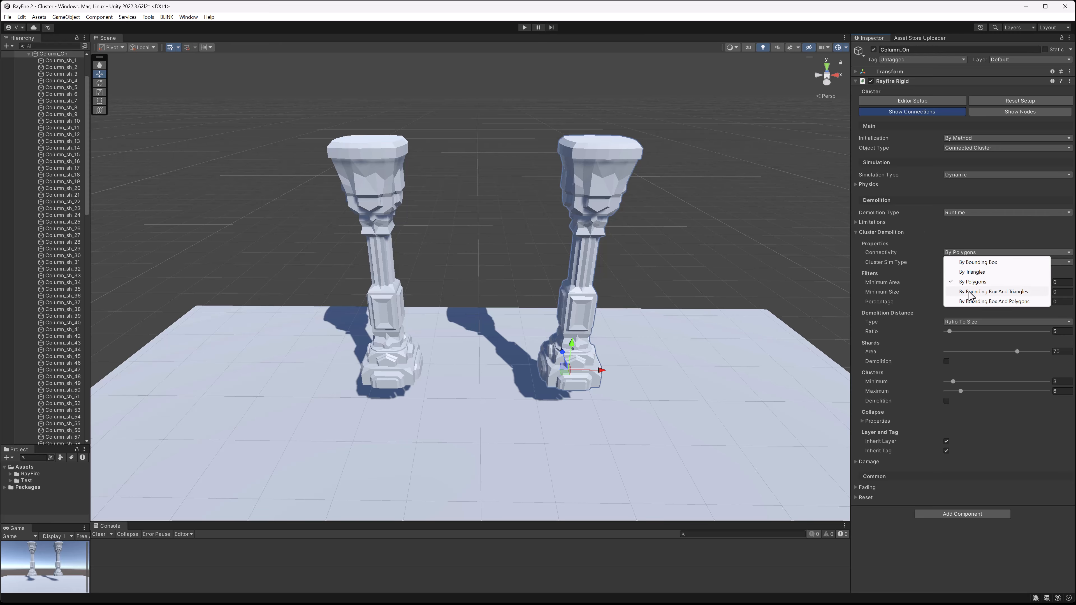
left_click(971, 272)
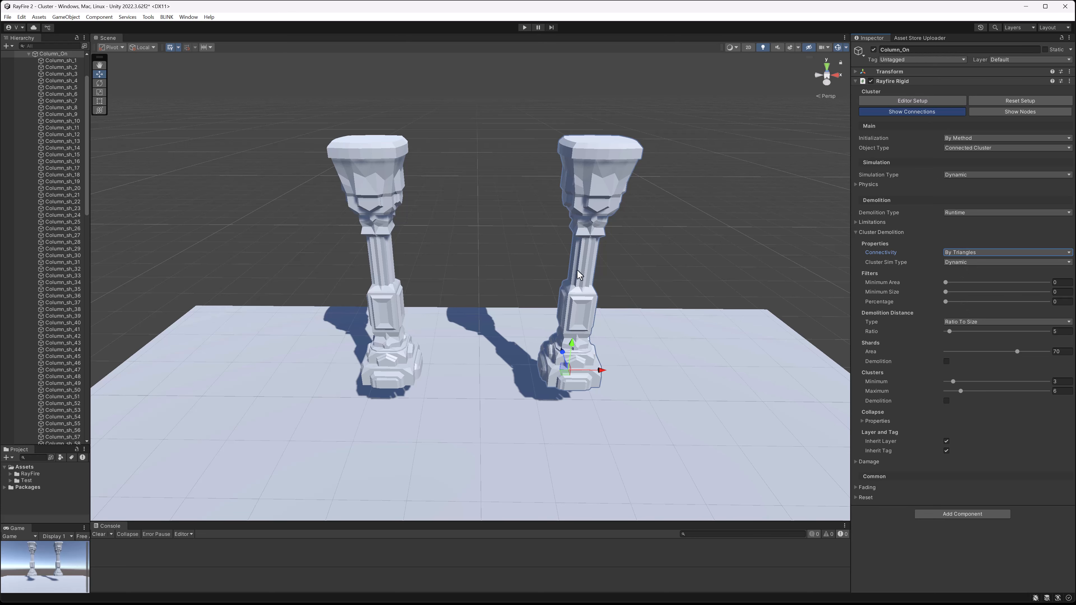
left_click(902, 103)
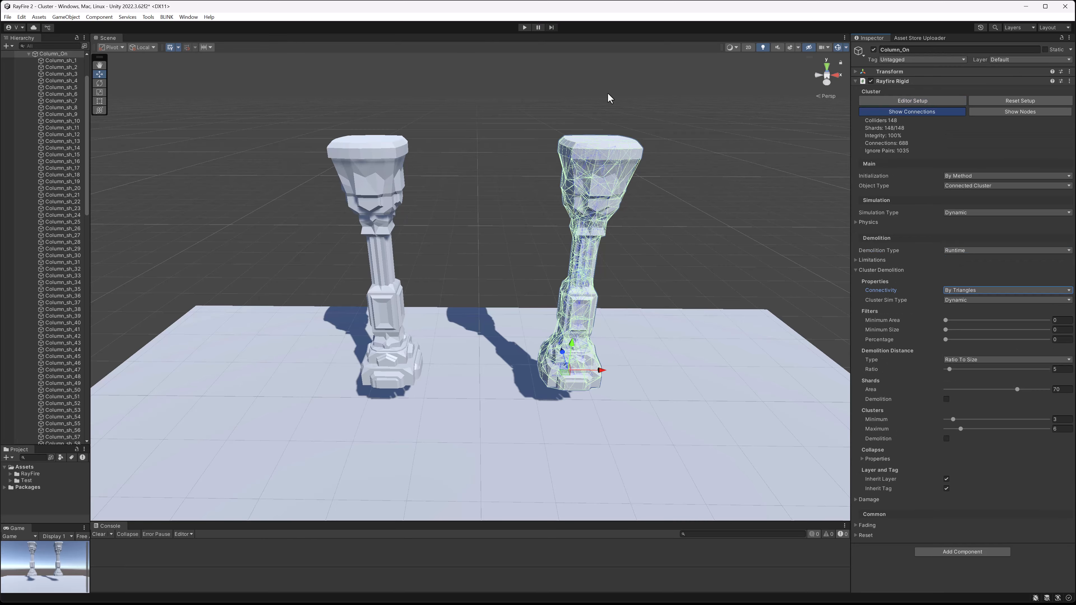
- Collapse Column_On in the hierarchy and save Column_Off and Column_On as prefabs in the Assets folder
left_click(458, 131)
scroll(88, 123, "up", 3)
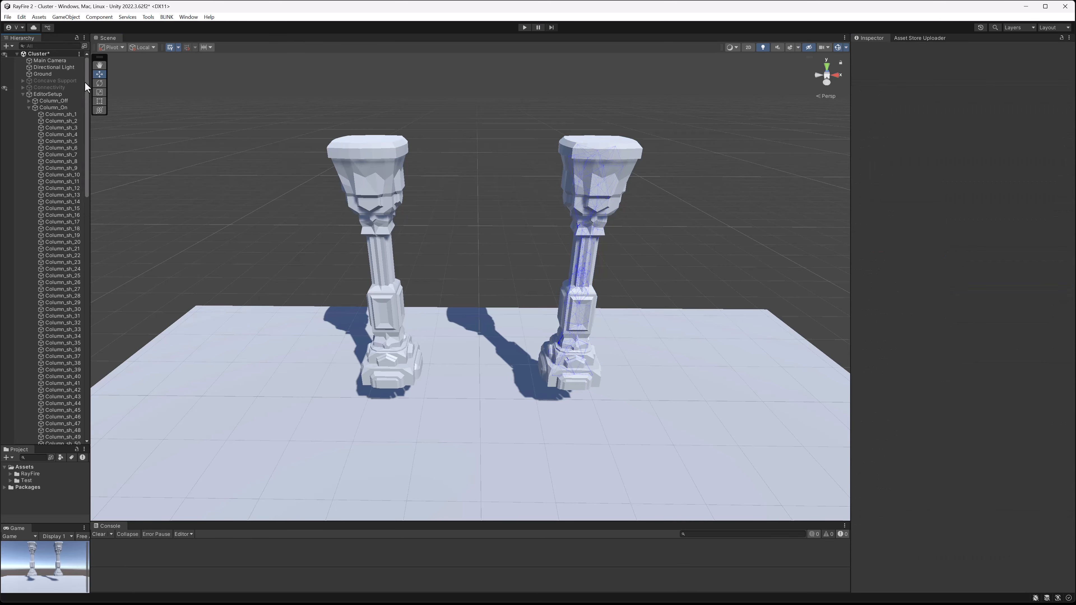
left_click(29, 107)
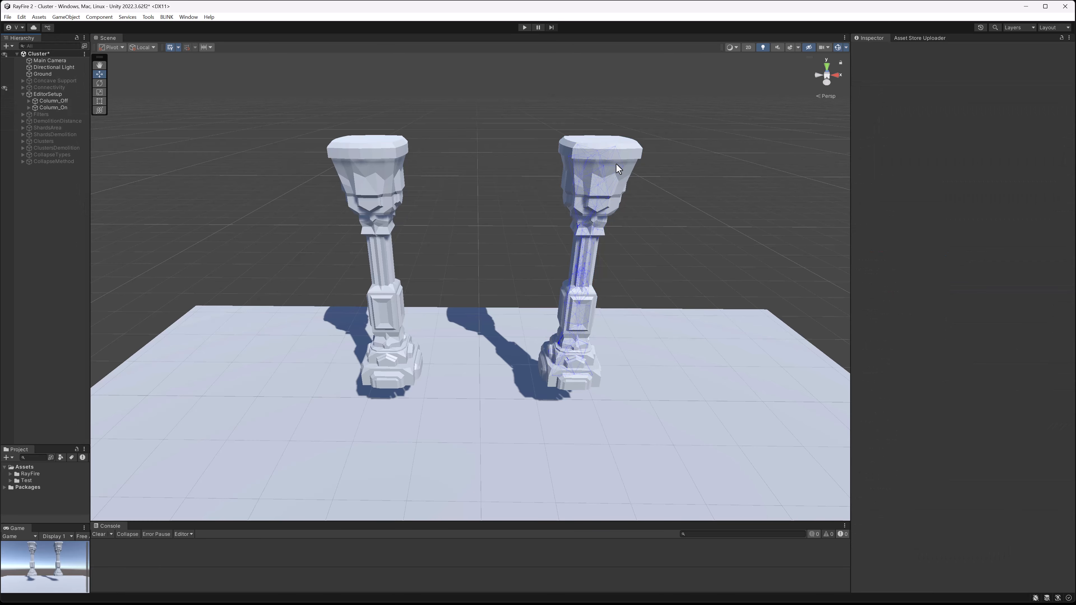
left_click(367, 145)
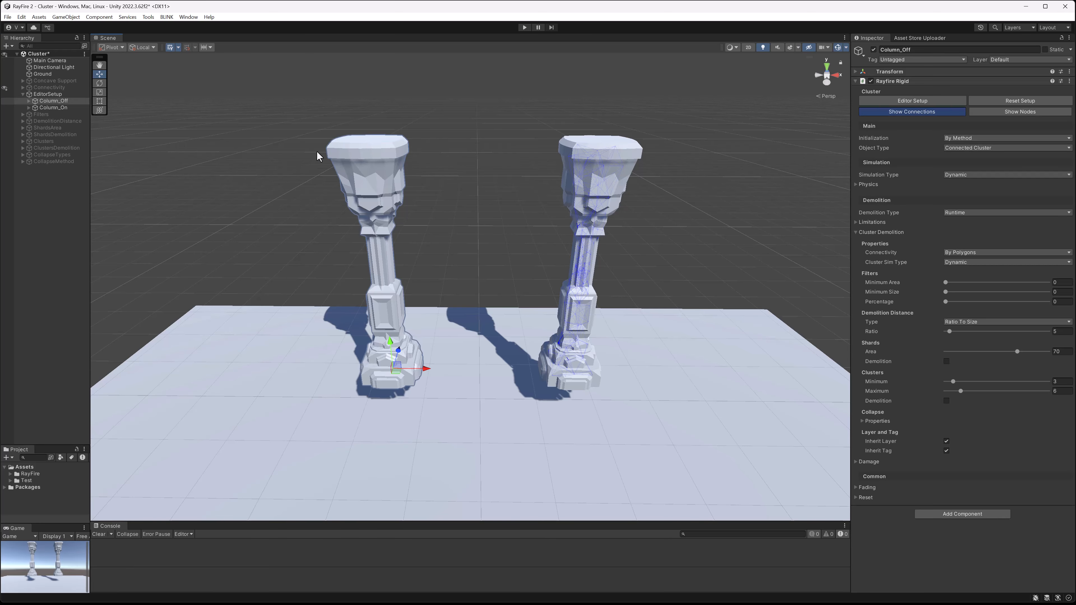
left_click_drag(49, 102, 44, 491)
left_click(571, 179)
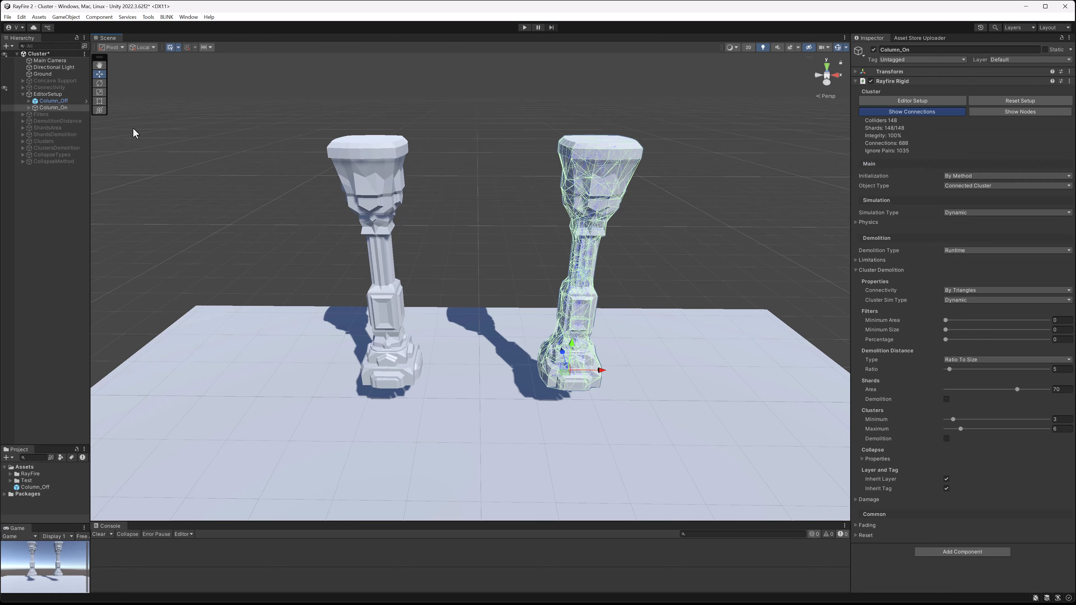
left_click_drag(48, 112, 49, 493)
- Show the Column_Off prefab in File Explorer and compare the file sizes of Column_Off.prefab and Column_On.prefab
right_click(45, 487)
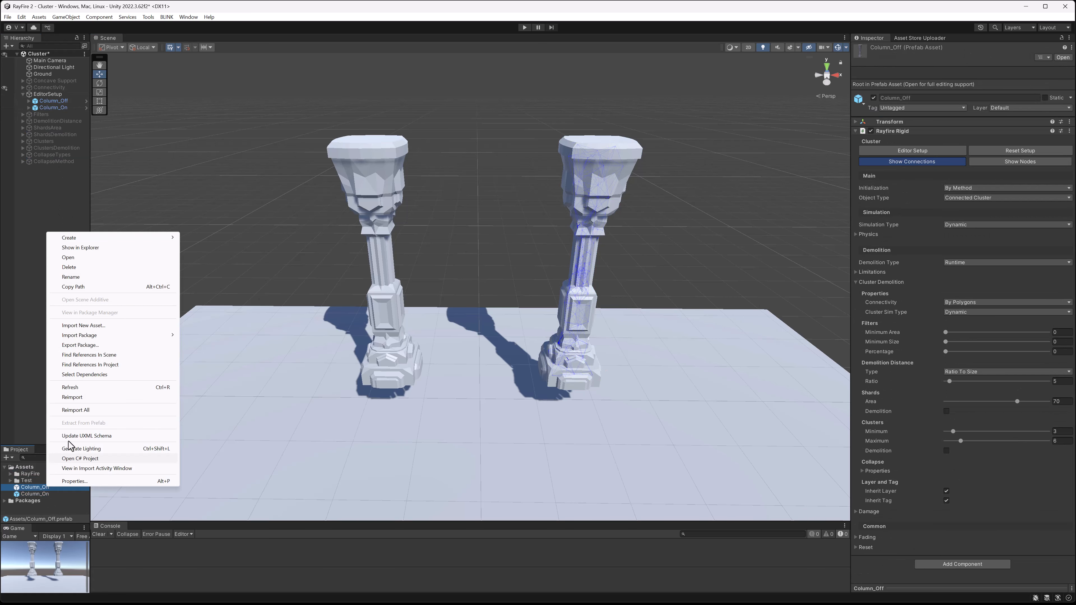
left_click(87, 249)
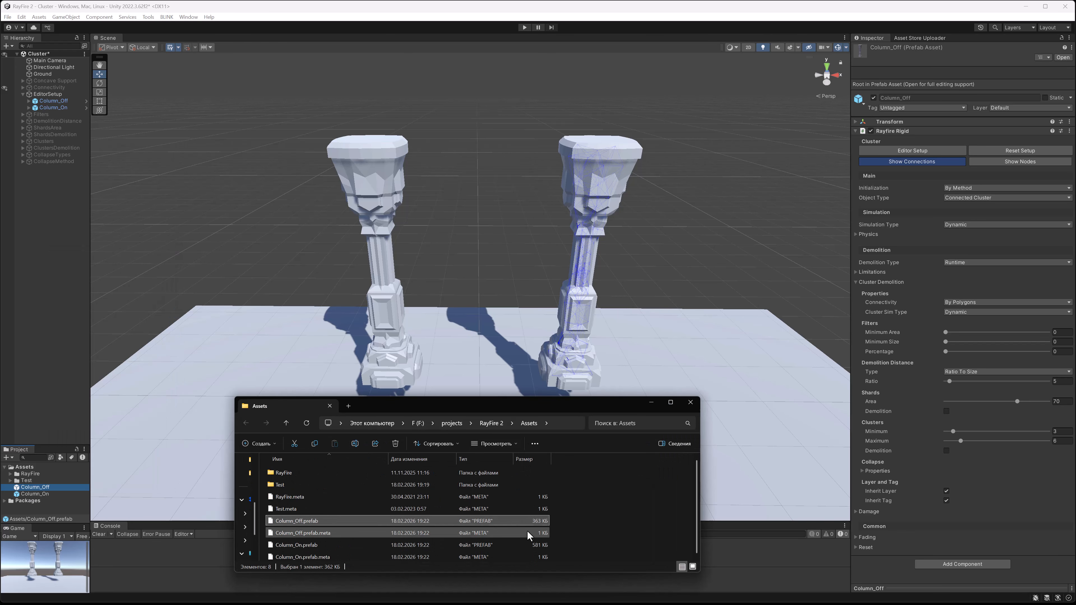
left_click(535, 549)
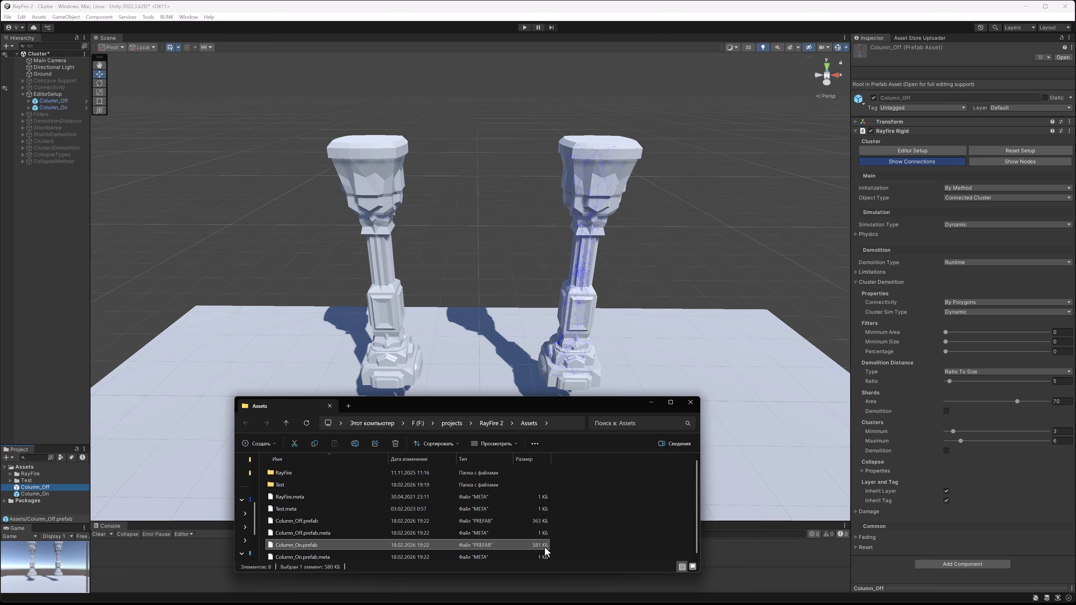
left_click(531, 520)
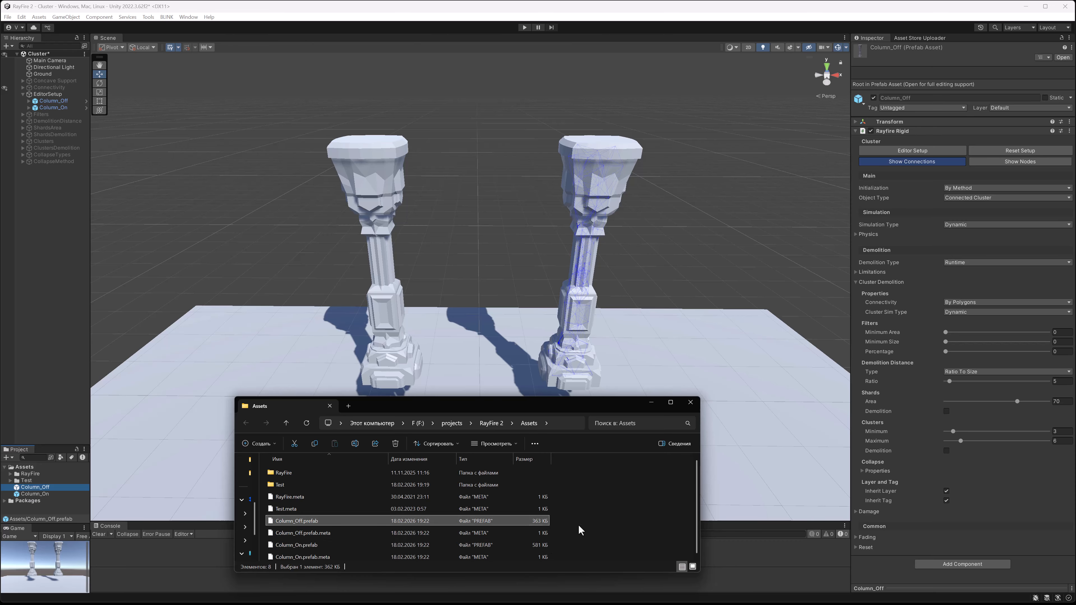
left_click(585, 519)
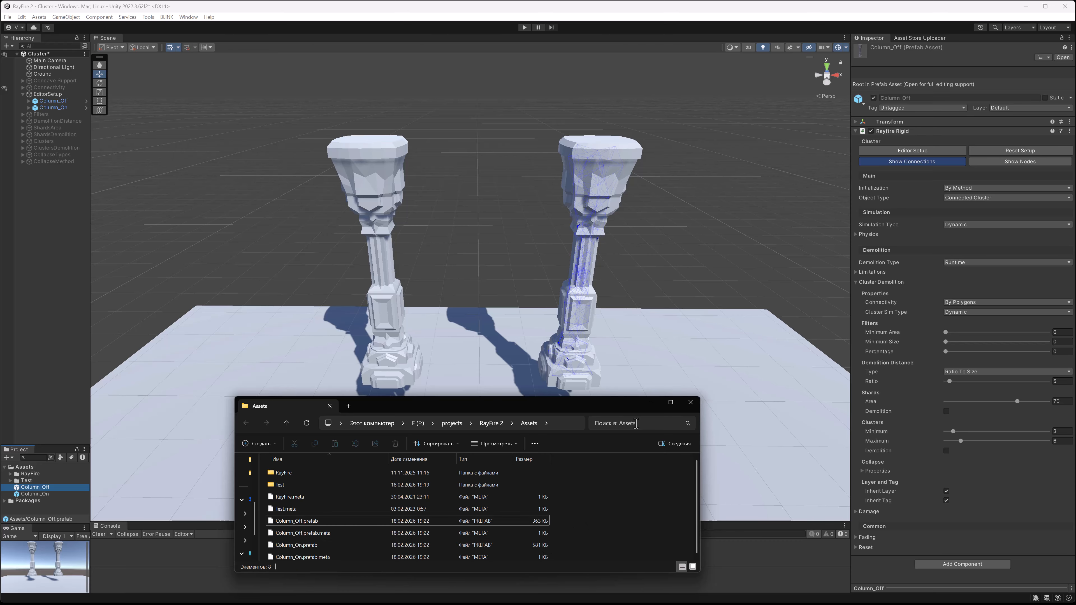
left_click_drag(612, 405, 617, 389)
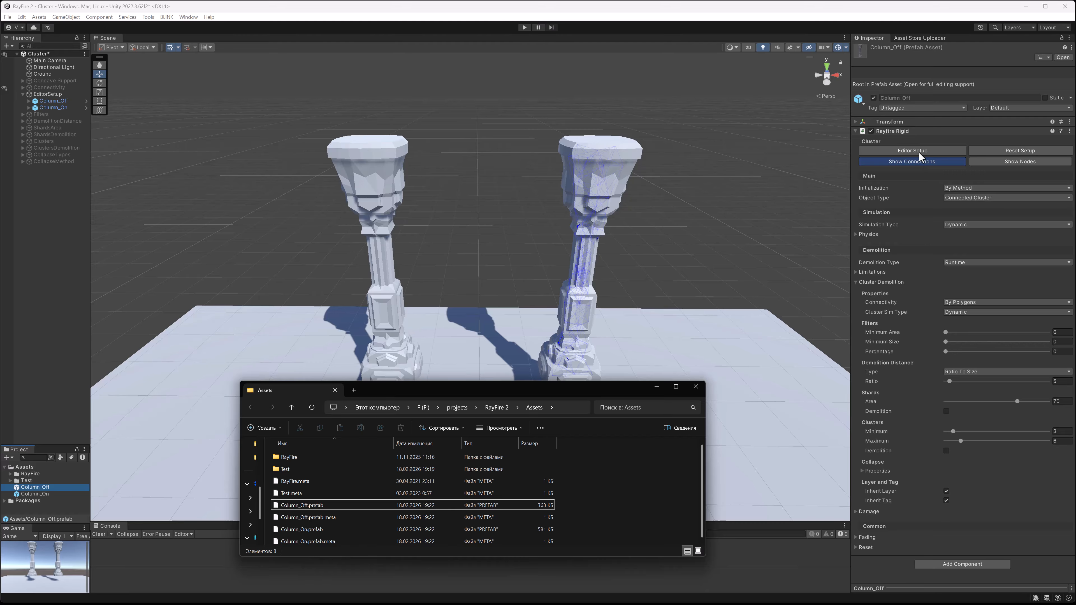
- Return to Unity, enter Play mode, place a Column_On prefab instance beside the existing columns, and initialize it
left_click(603, 169)
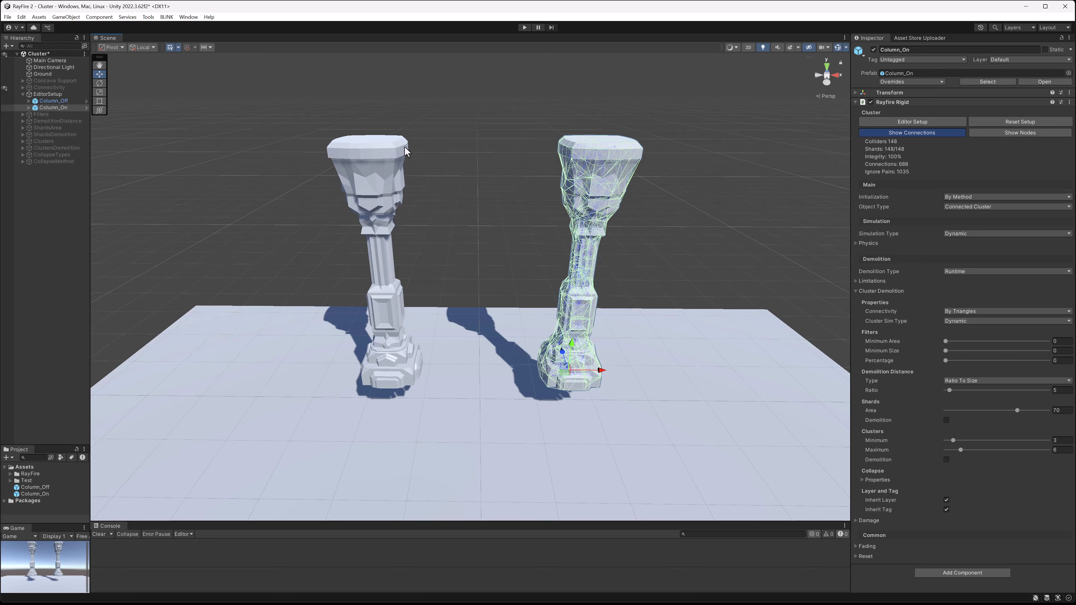
left_click(524, 27)
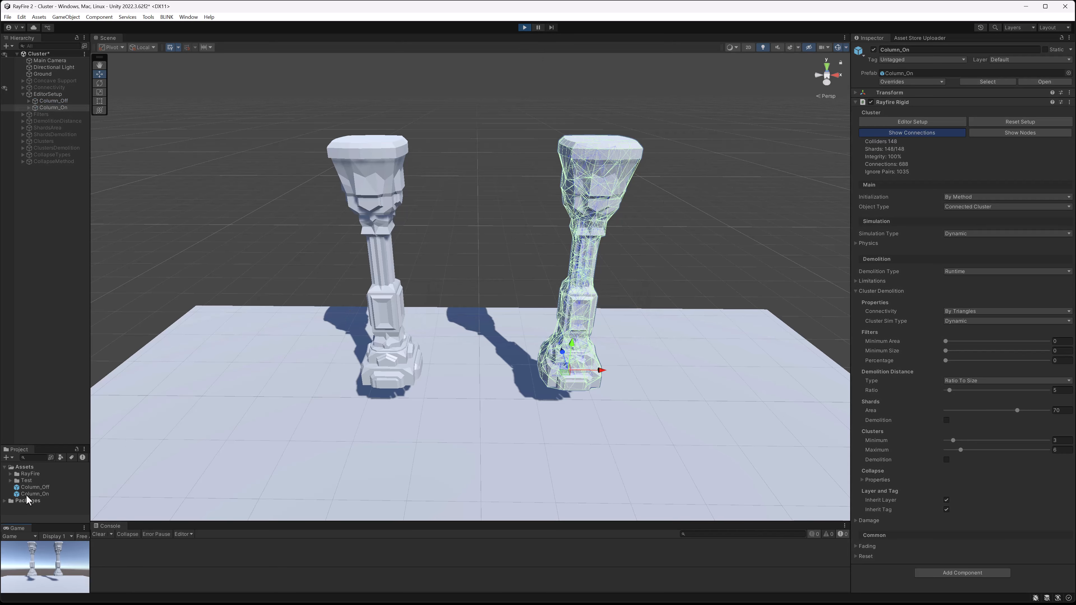
left_click_drag(39, 487, 238, 352)
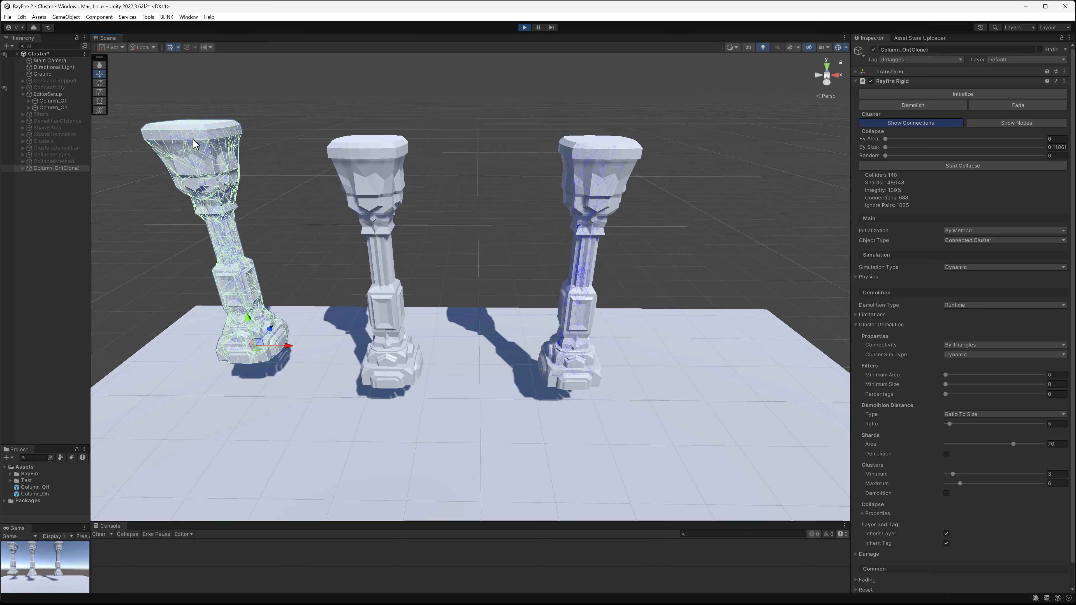
left_click(952, 93)
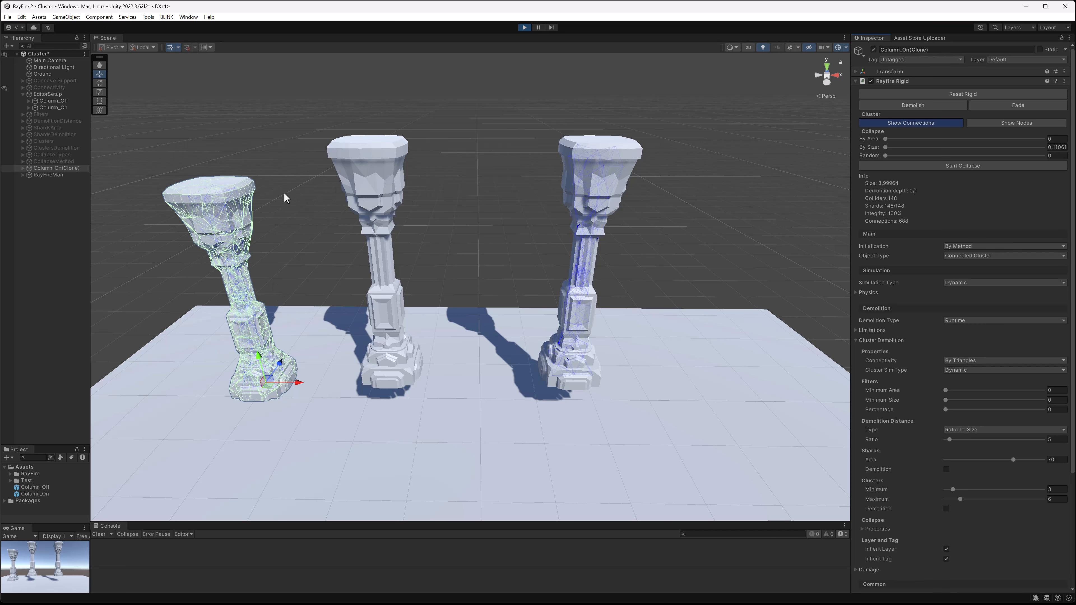
- Place a Column_Off prefab instance between the existing columns, initialize it, and stop Play mode
mouse_move(44, 486)
left_mouse_down()
mouse_move(473, 403)
mouse_move(494, 383)
mouse_move(495, 317)
left_mouse_up()
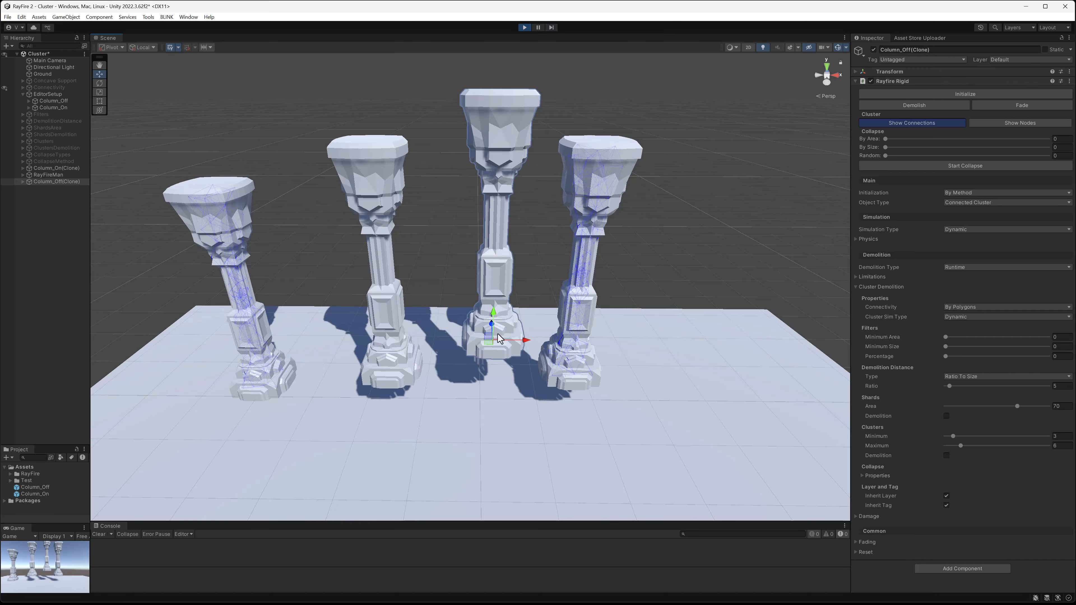
left_click(910, 93)
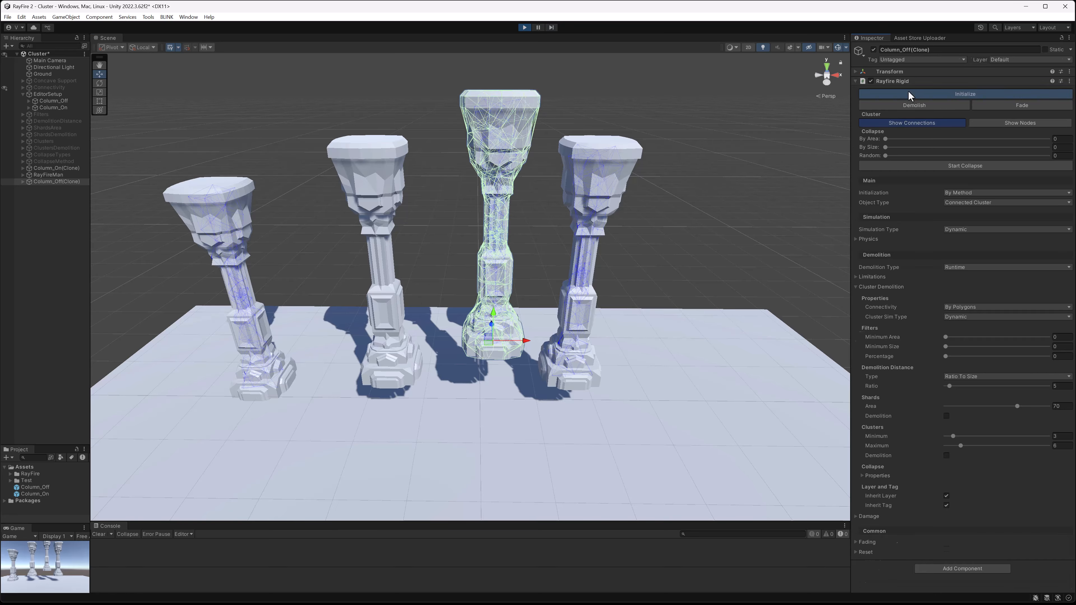
left_click(523, 28)
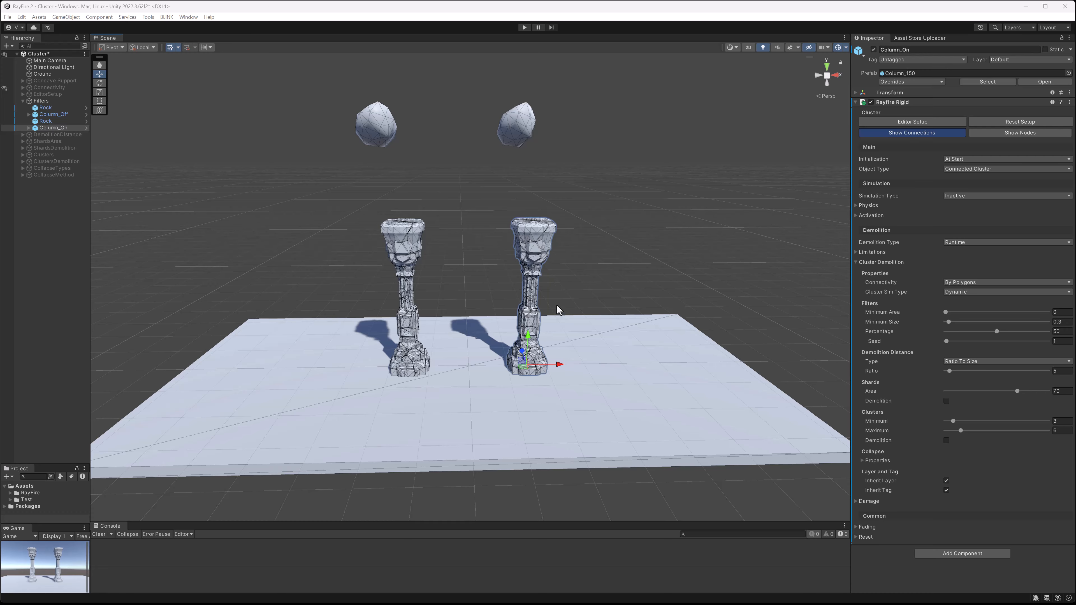
- Select Column_Off in the Filters example, check its cluster filter settings, and run Editor Setup on it
left_click(454, 273)
left_click(413, 224)
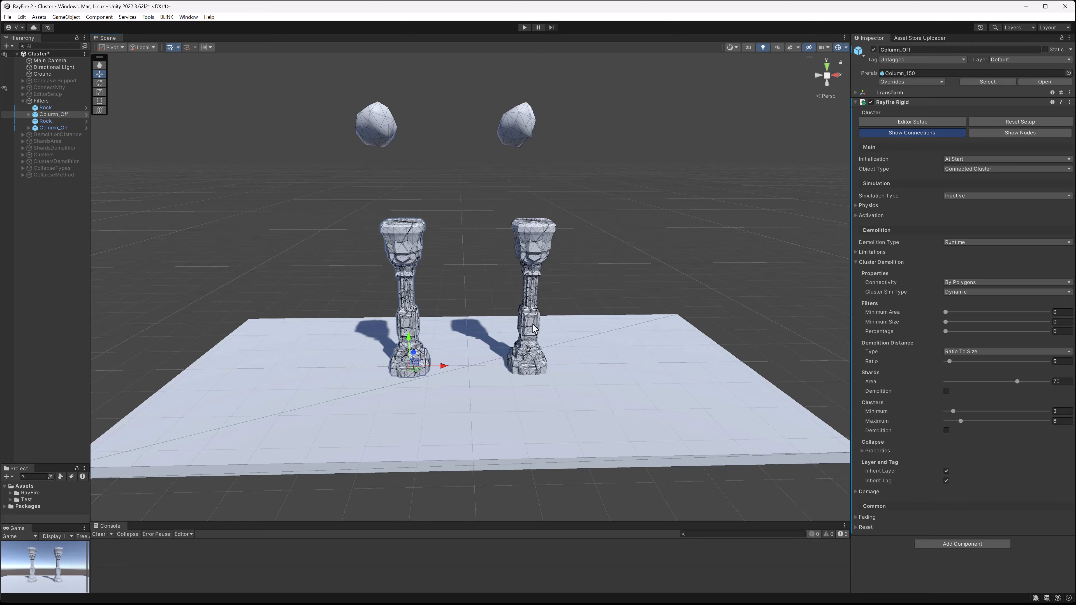
scroll(453, 307, "up", 5)
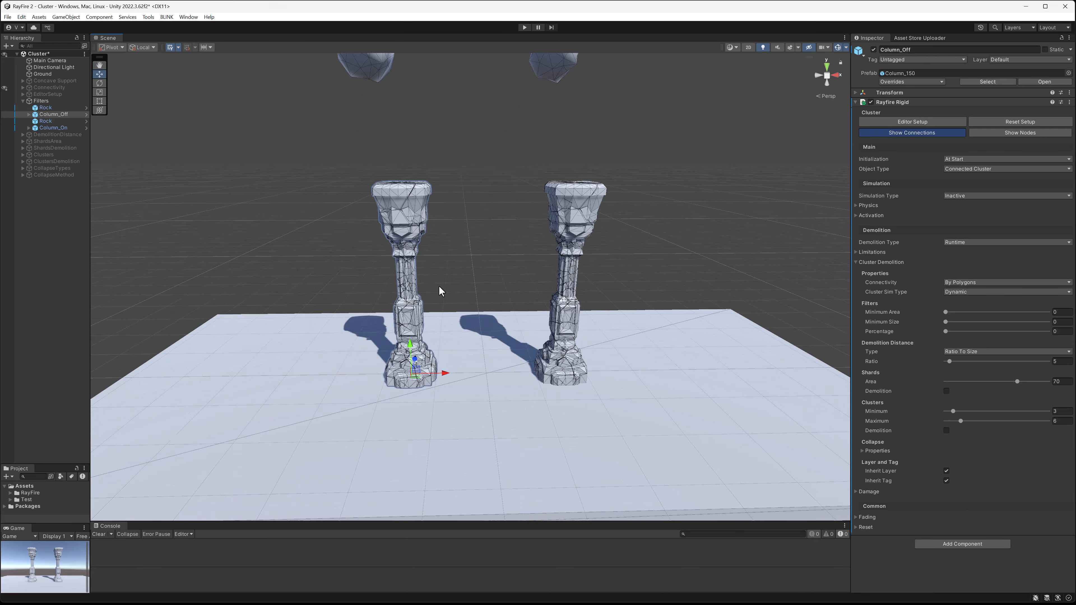
scroll(454, 277, "down", 5)
left_click(389, 254)
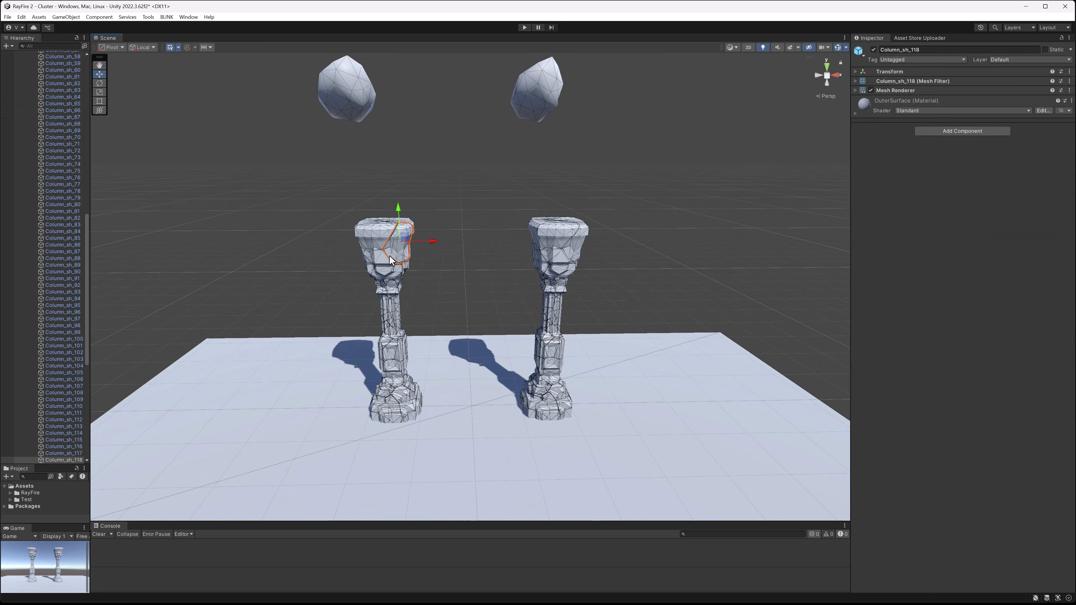
left_click(372, 244)
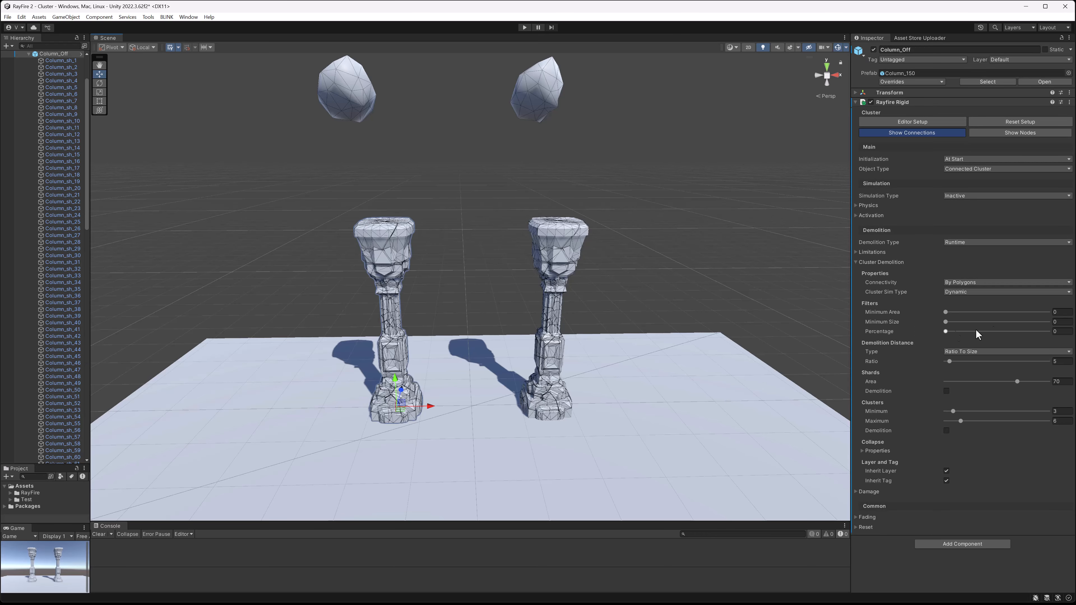
left_click(1062, 331)
left_click(901, 121)
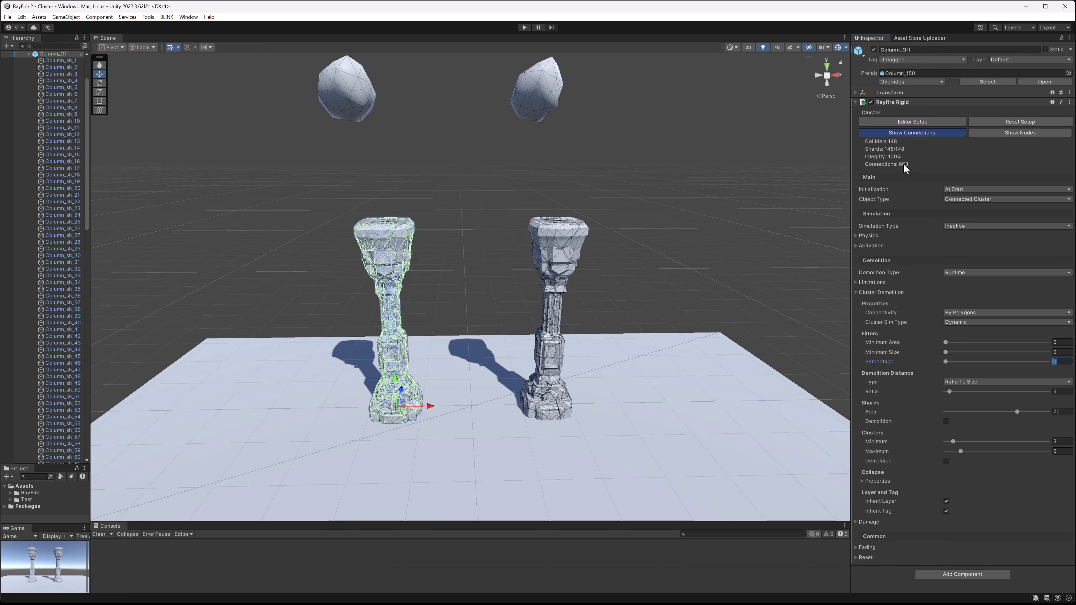
- Switch the scene to Wireframe shading to inspect Column_Off's connections, and select and frame Column_On
left_click(732, 47)
left_click(743, 71)
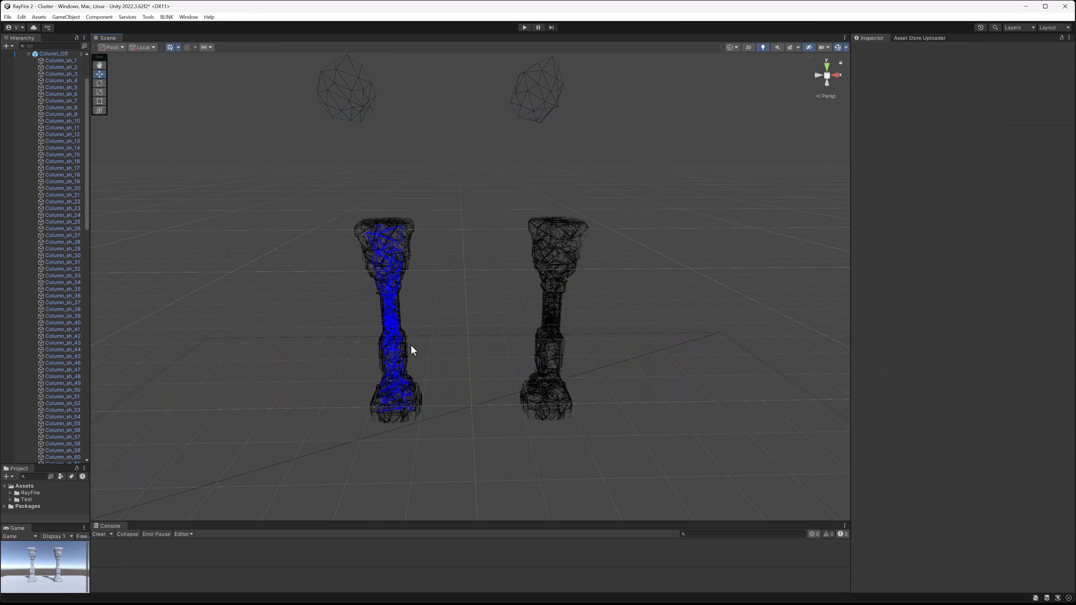
middle_click_drag(410, 345, 436, 308)
scroll(396, 260, "up", 4)
left_click(593, 228)
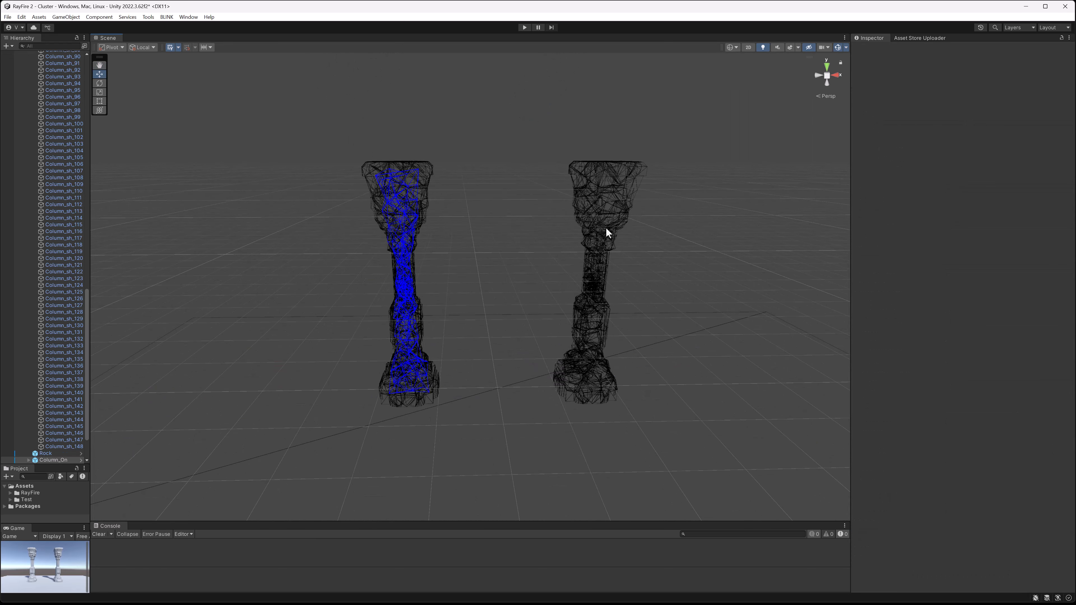
key("f")
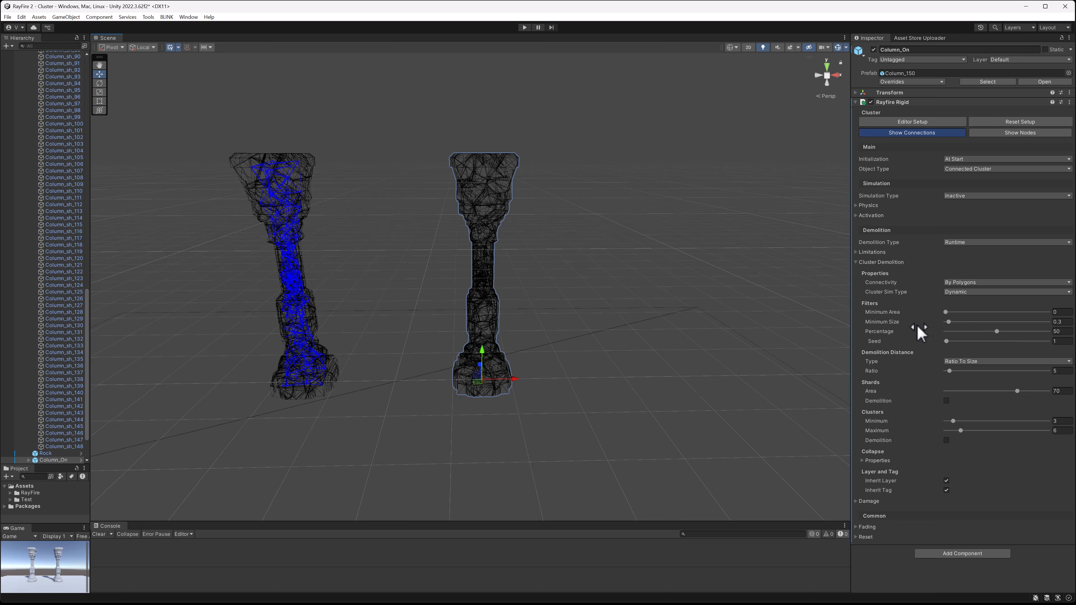
- Check Column_On's Minimum Size and Percentage filters and examine individual small shards in the middle of the column
left_click(1069, 322)
left_click(1069, 332)
scroll(519, 290, "up", 6)
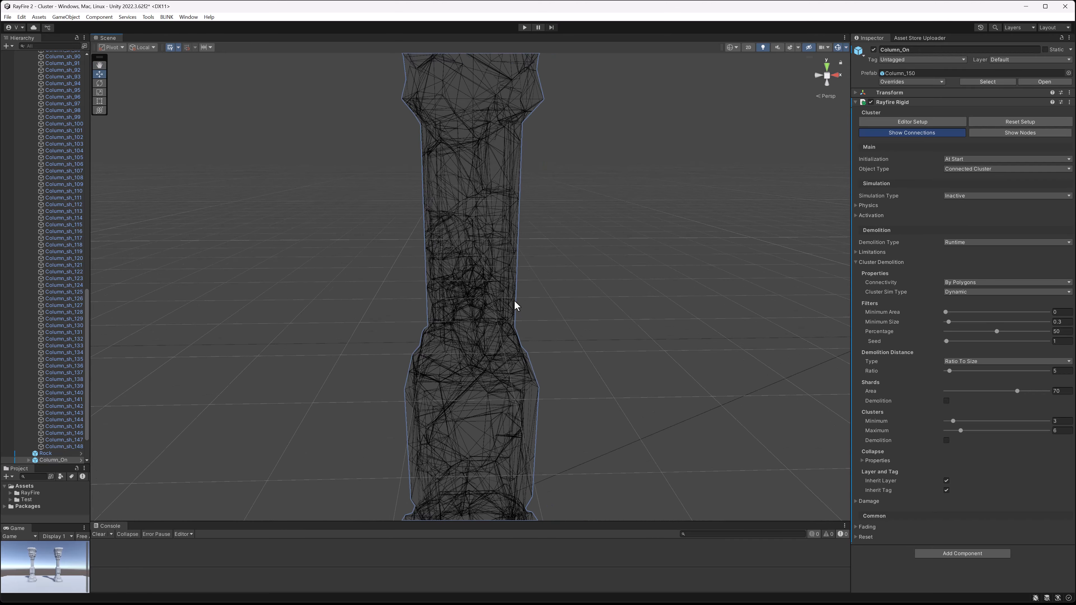
left_click_drag(378, 182, 569, 372)
left_click(477, 278)
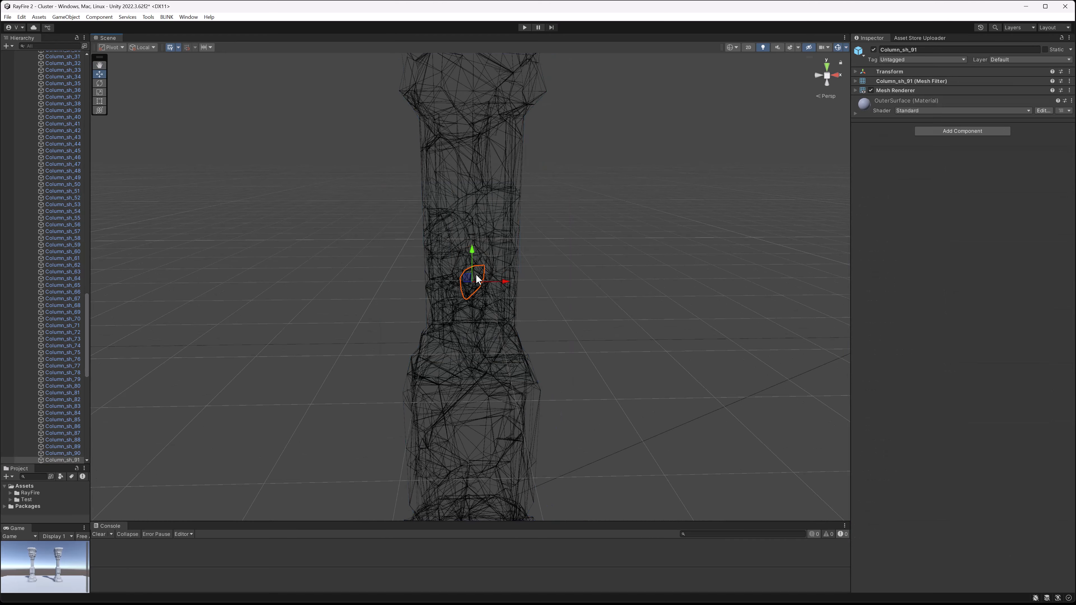
left_click(444, 285)
left_click(444, 285)
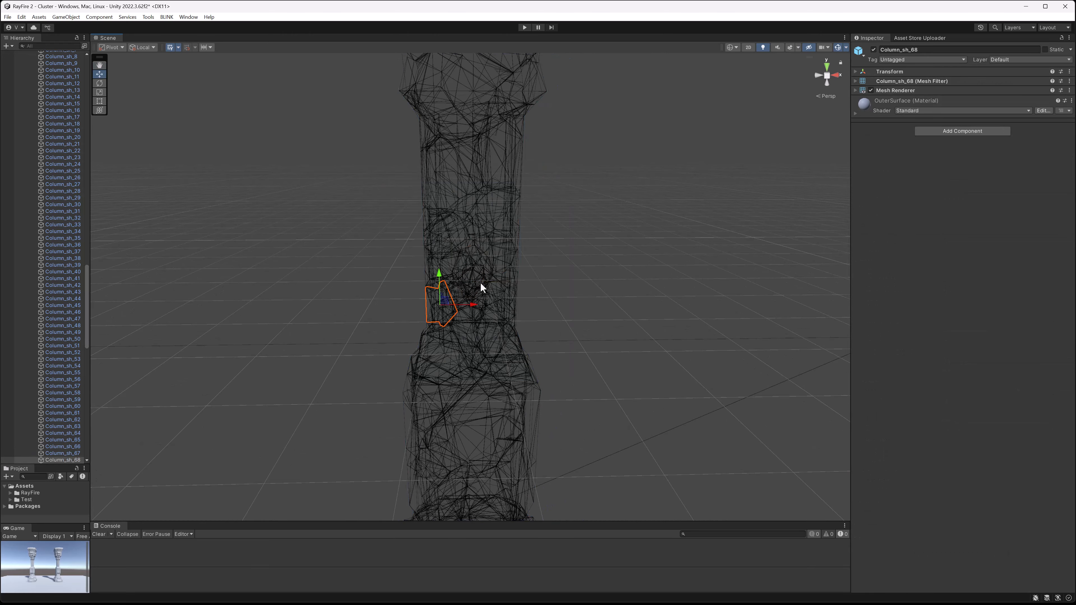
left_click(480, 282)
scroll(477, 283, "down", 2)
scroll(492, 220, "down", 2)
- Reselect Column_On and run Editor Setup on it with Minimum Size 0.3 and Percentage 50
left_click(492, 97)
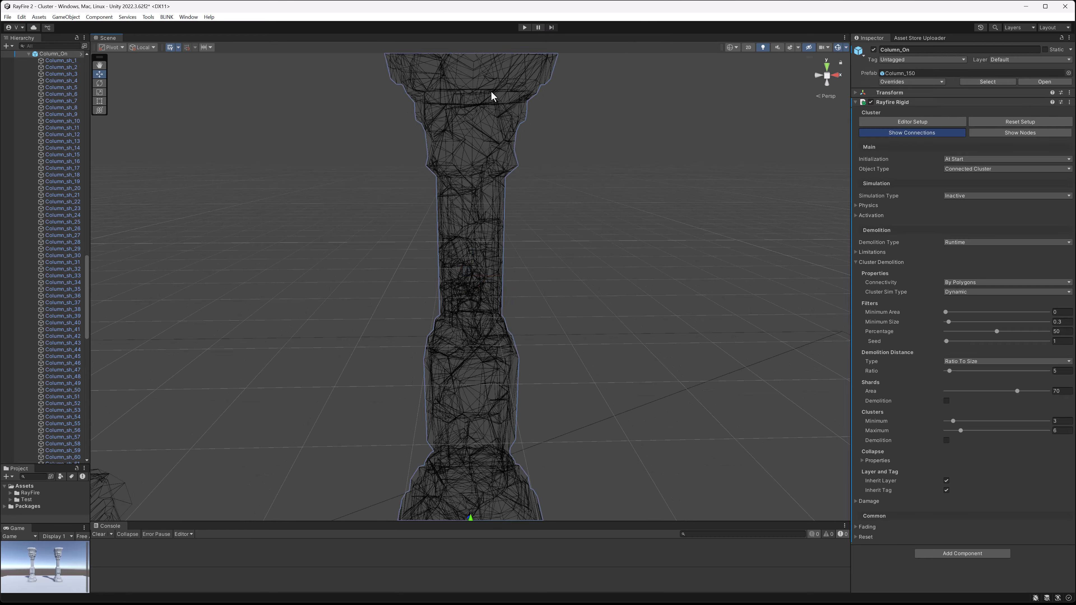
left_click(492, 96)
scroll(564, 246, "down", 2)
left_click(461, 240)
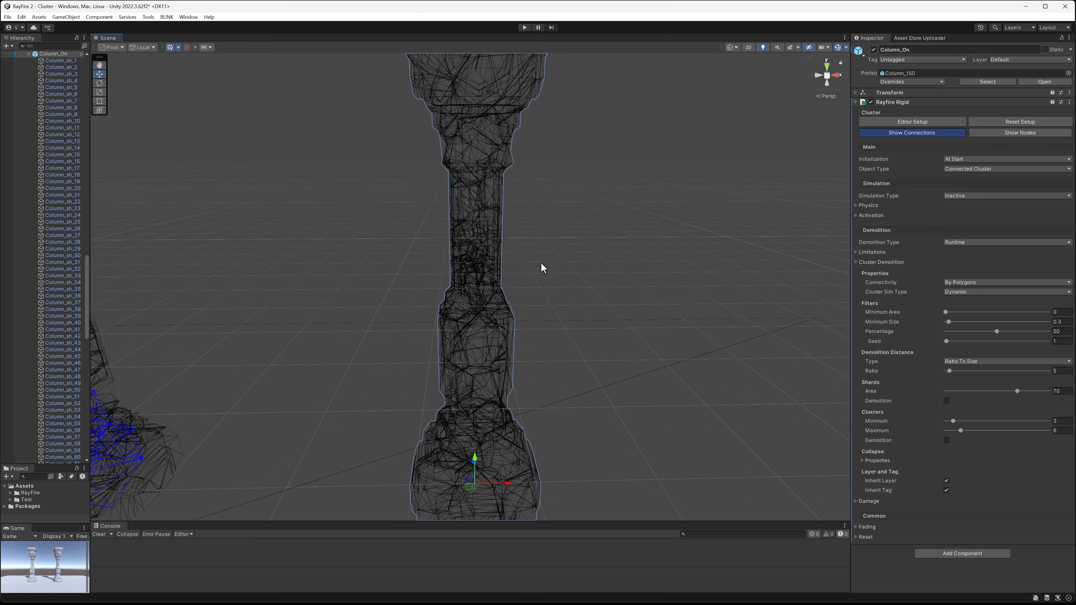
left_click(1057, 323)
scroll(720, 228, "down", 2)
left_click(904, 122)
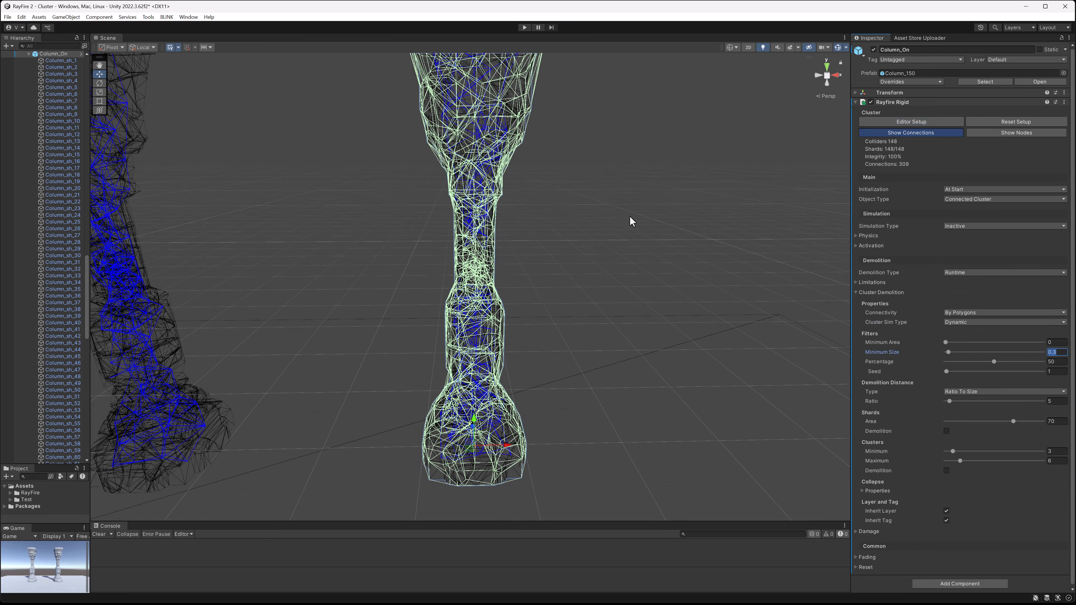
- Examine the connections through Column_On's narrow middle section and compare them with those of Column_Off
left_click(517, 250)
scroll(517, 250, "up", 5)
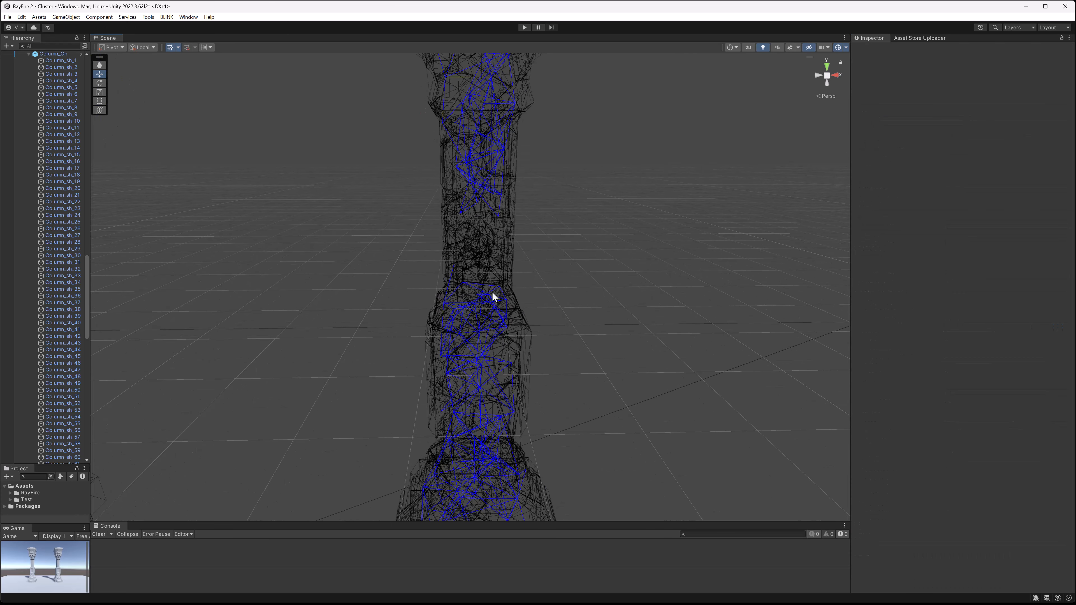
scroll(526, 268, "down", 3)
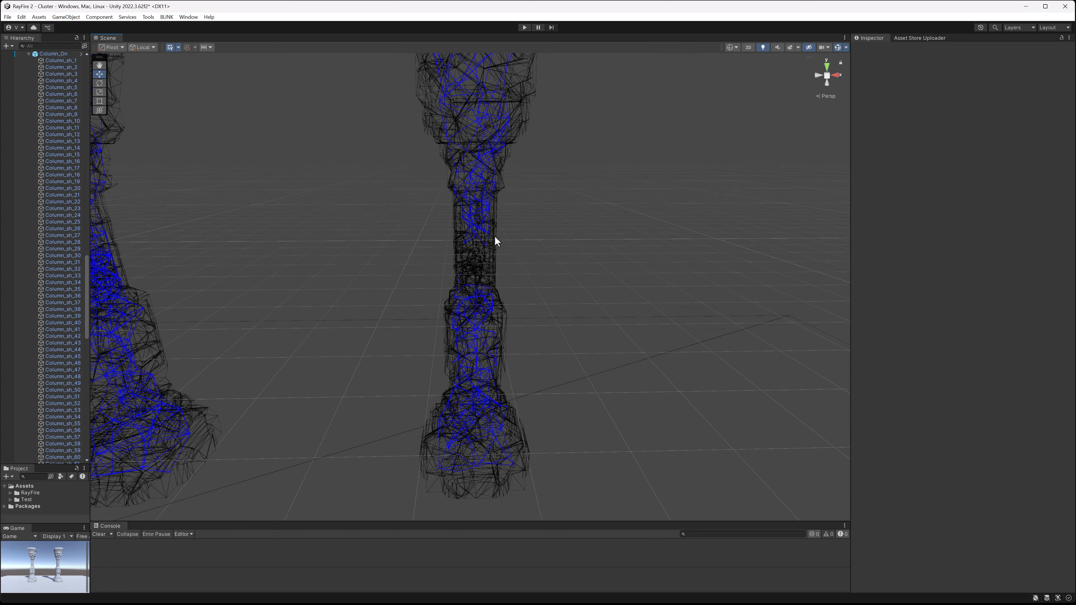
scroll(474, 305, "down", 1)
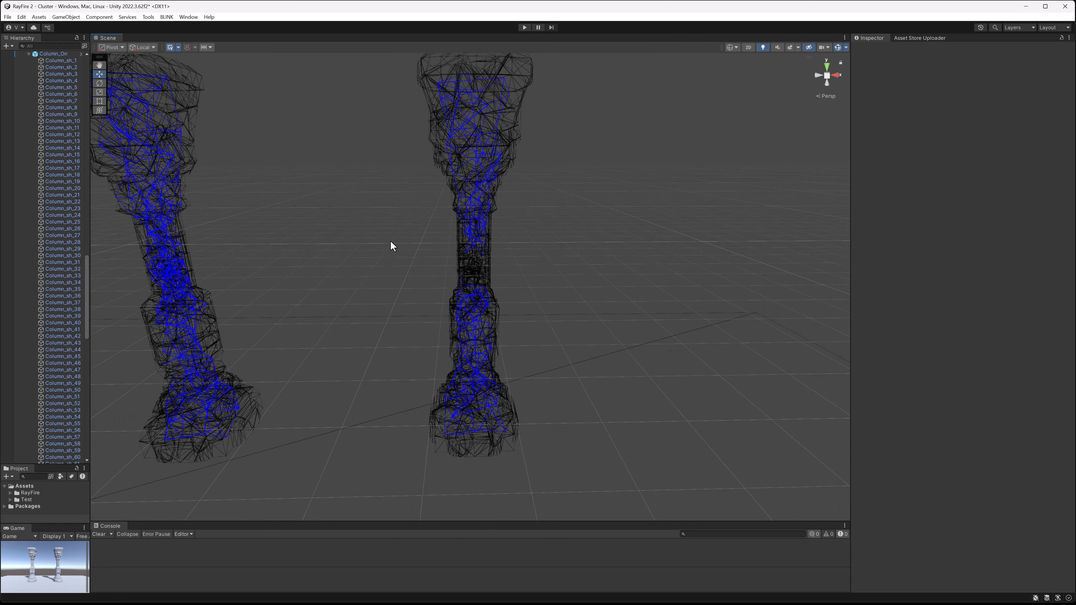
middle_click_drag(493, 221, 490, 232)
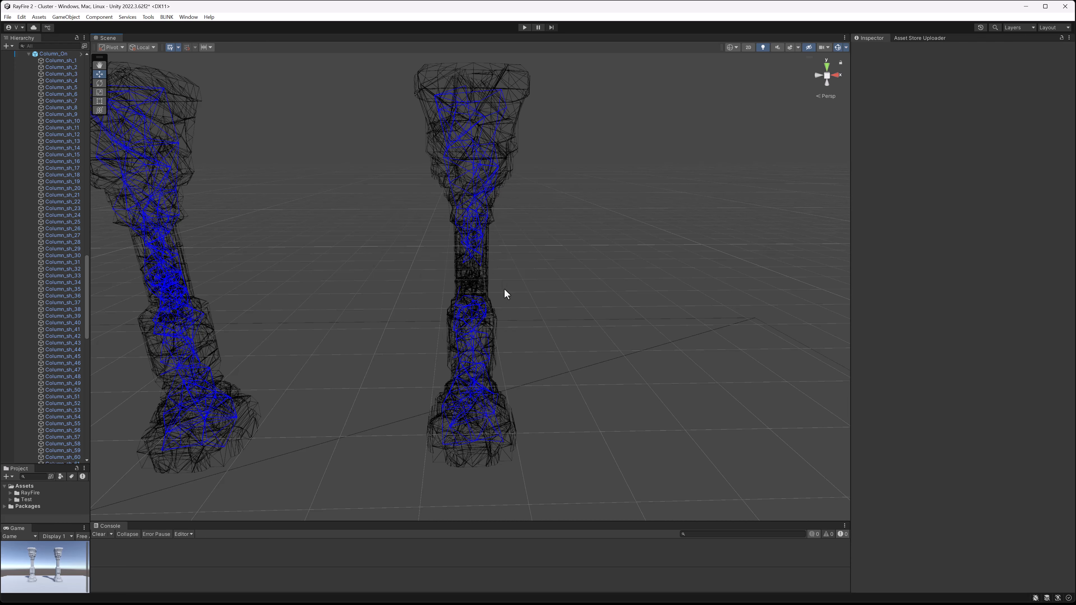
scroll(534, 312, "down", 2)
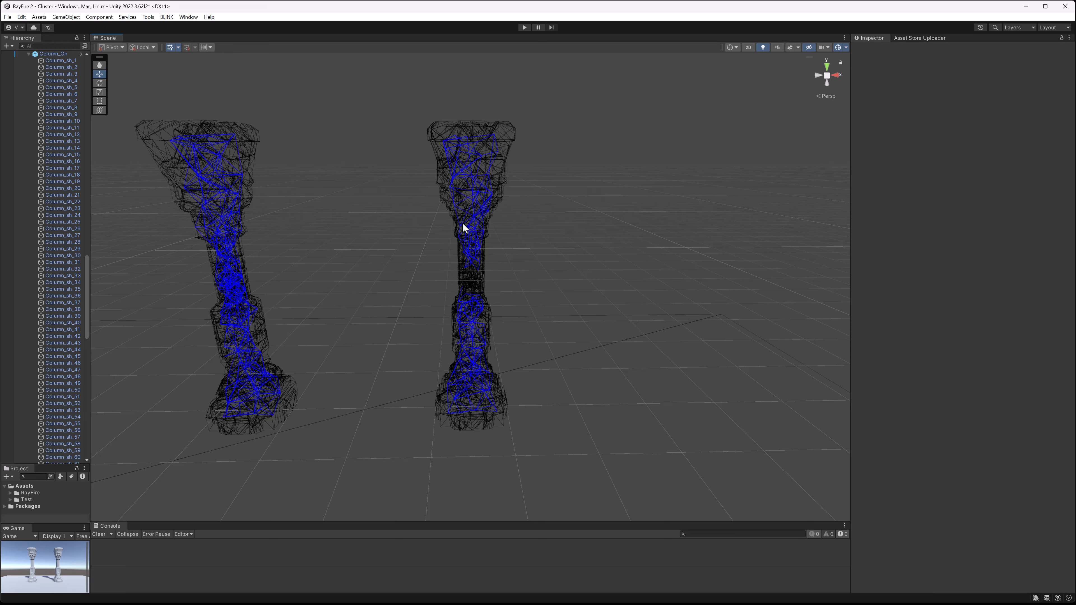
scroll(455, 299, "up", 3)
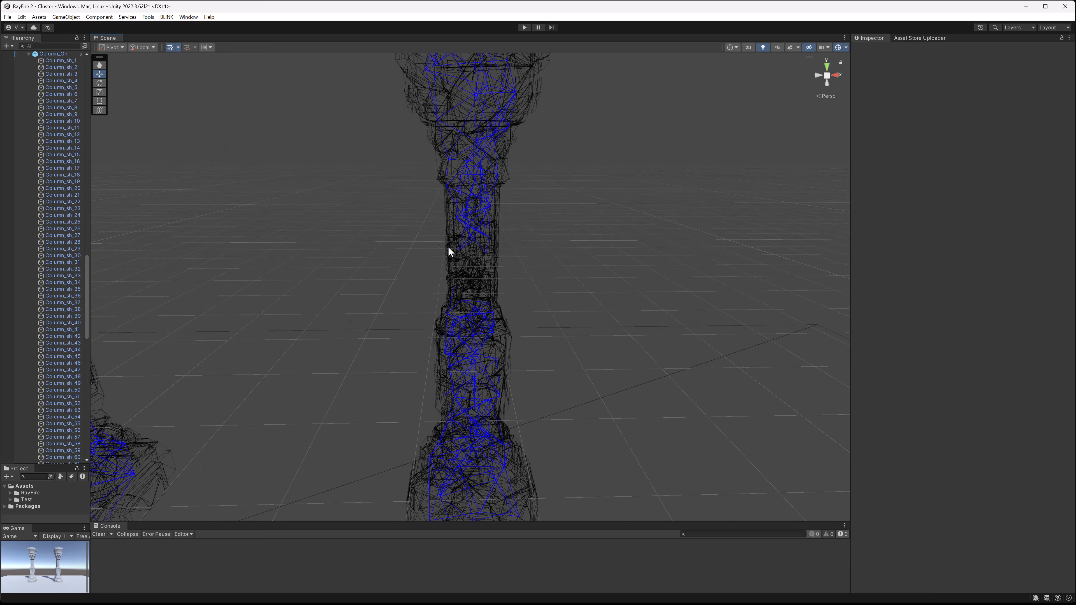
scroll(508, 271, "down", 3)
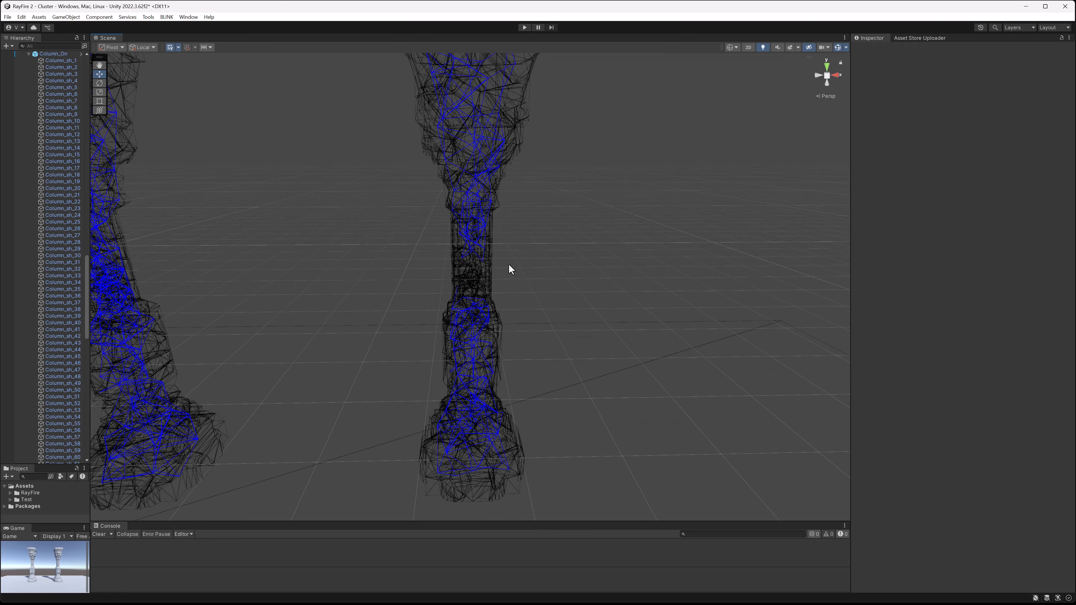
scroll(469, 358, "down", 5)
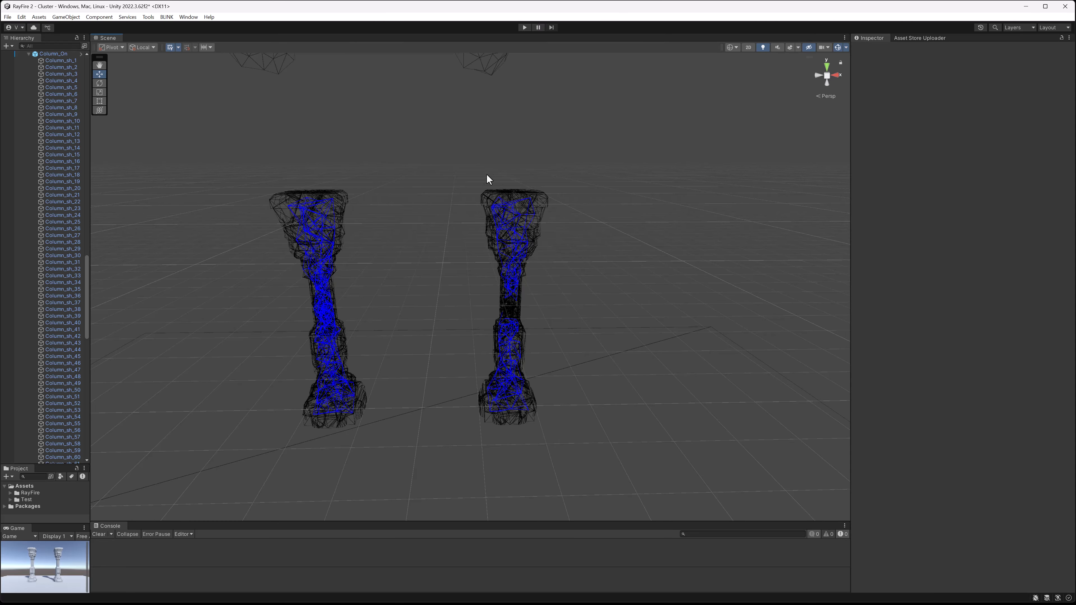
- Switch the scene back to Shaded display and enter Play mode
scroll(487, 179, "down", 2)
left_click(732, 49)
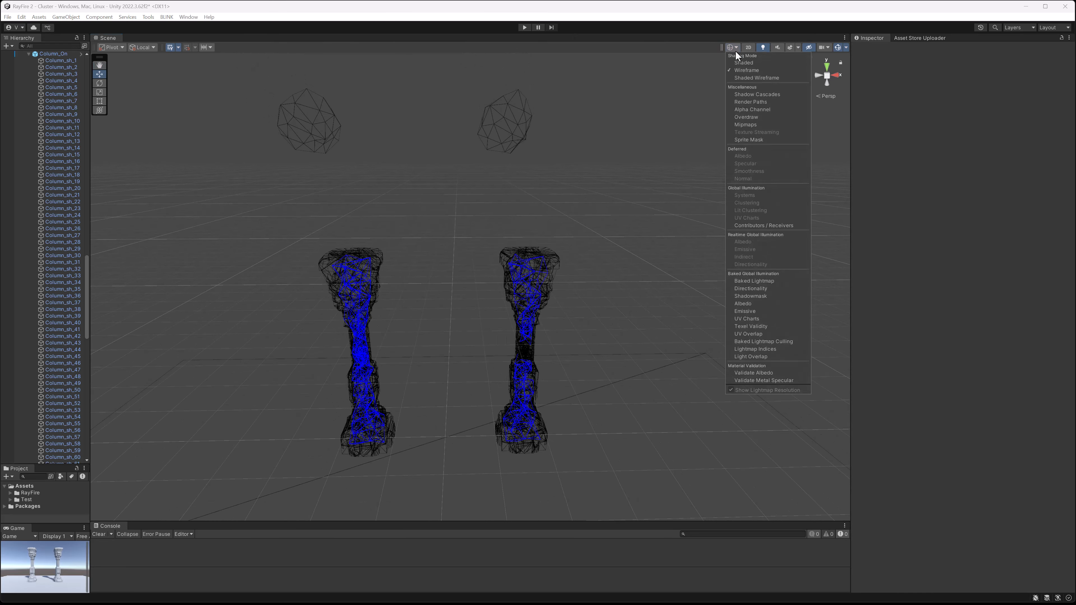
left_click(741, 62)
left_click(525, 28)
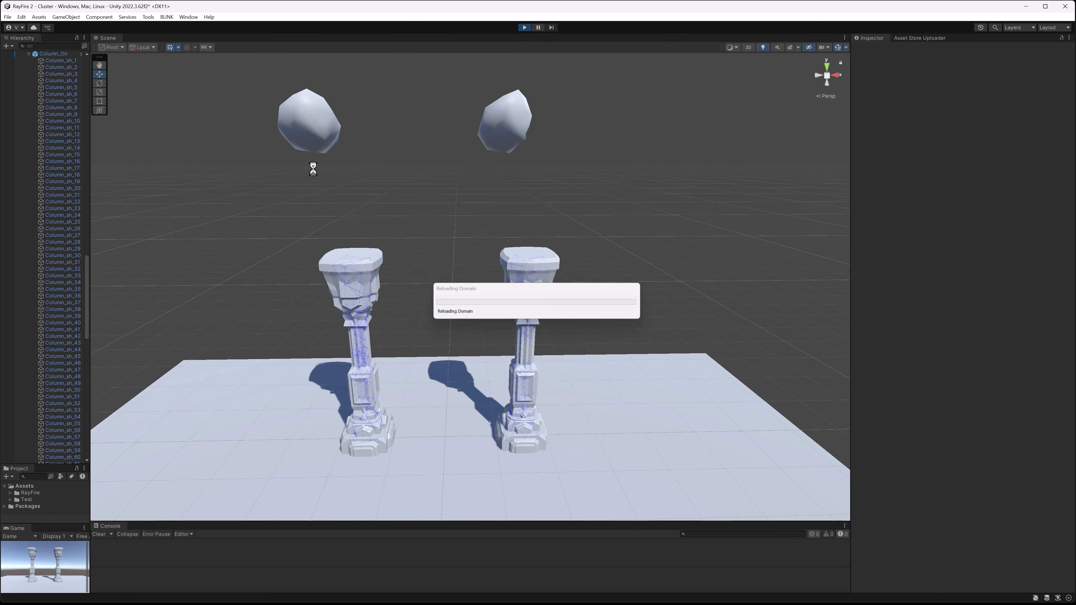
- Select the rock above Column_Off, collapse Column_On's shard list, and initialize the rock
left_click(311, 134)
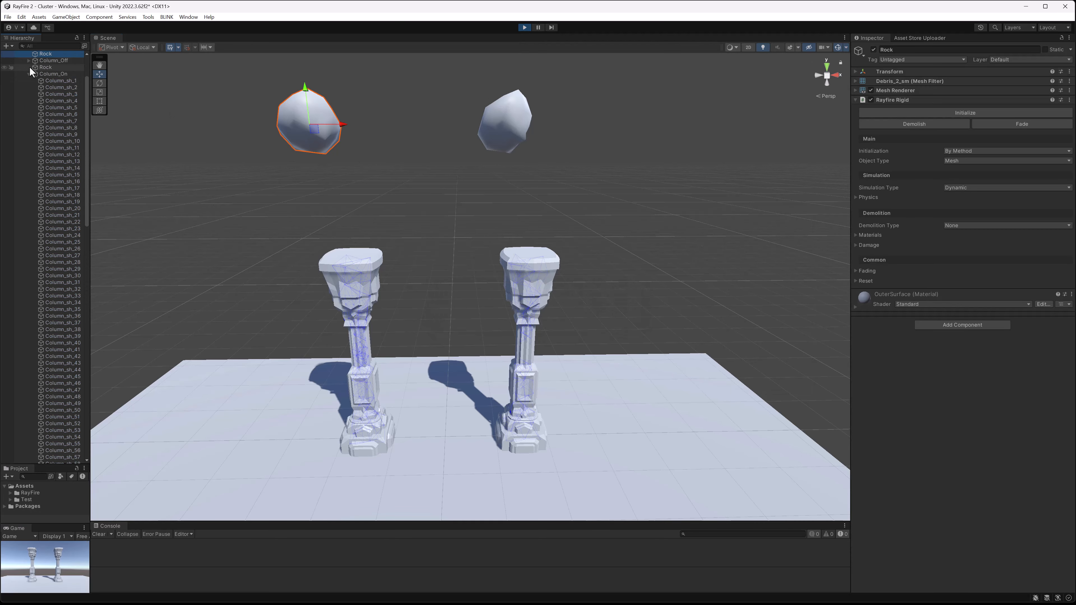
left_click(28, 73)
left_click(951, 113)
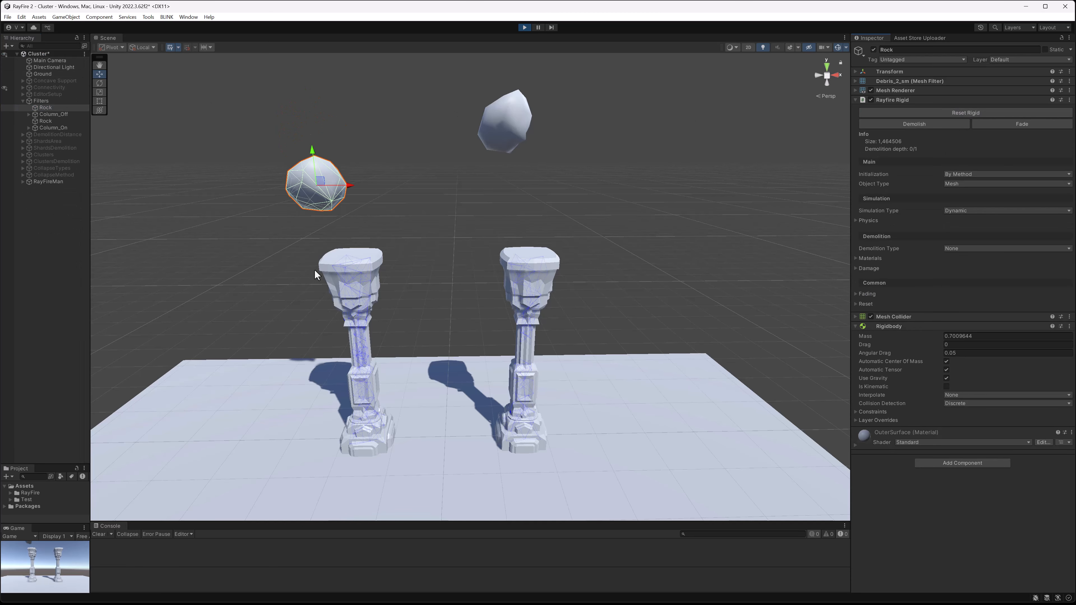
- Inspect the damaged Column_Off cluster and the fragments broken off it by the rock
left_click_drag(315, 270, 466, 373, "alt")
left_click(569, 342)
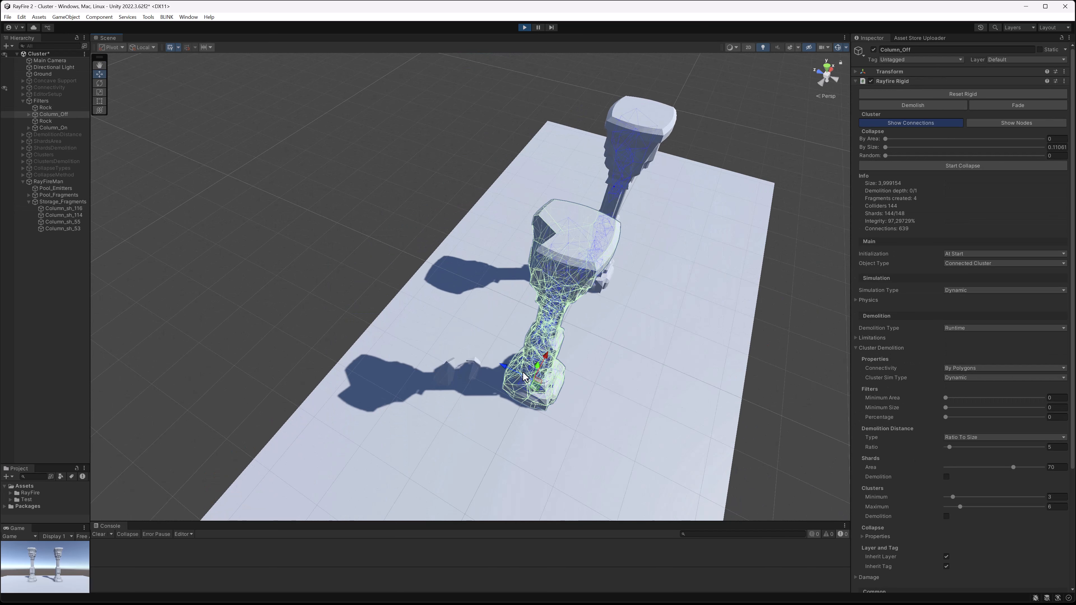
left_click(463, 375)
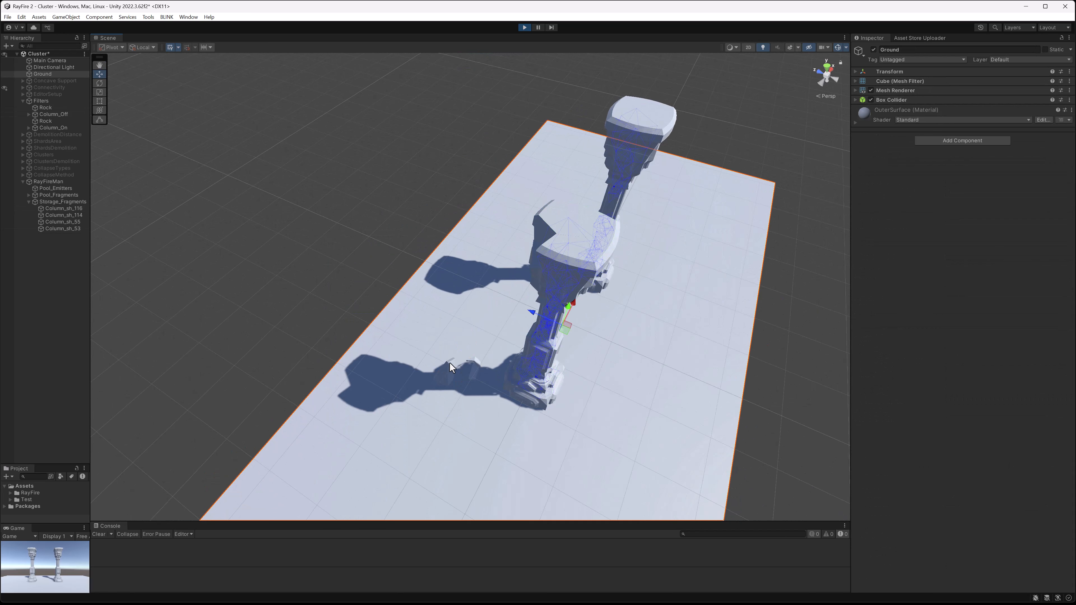
left_click(447, 378)
left_click_drag(447, 382, 535, 225, "alt")
left_click_drag(690, 383, 522, 375, "alt")
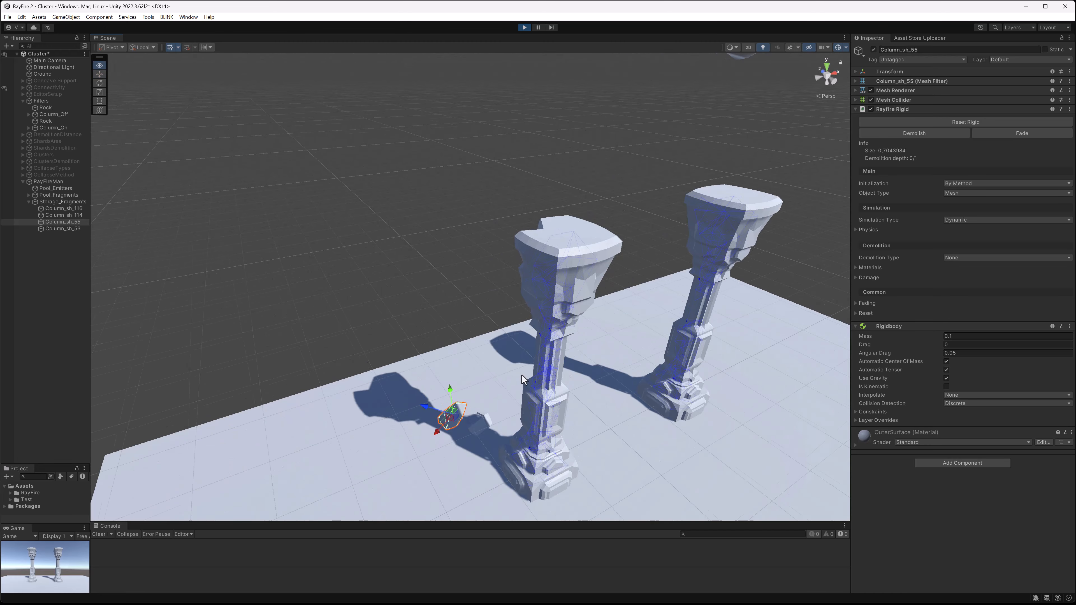
left_click(561, 270)
left_click_drag(656, 343, 425, 266, "alt")
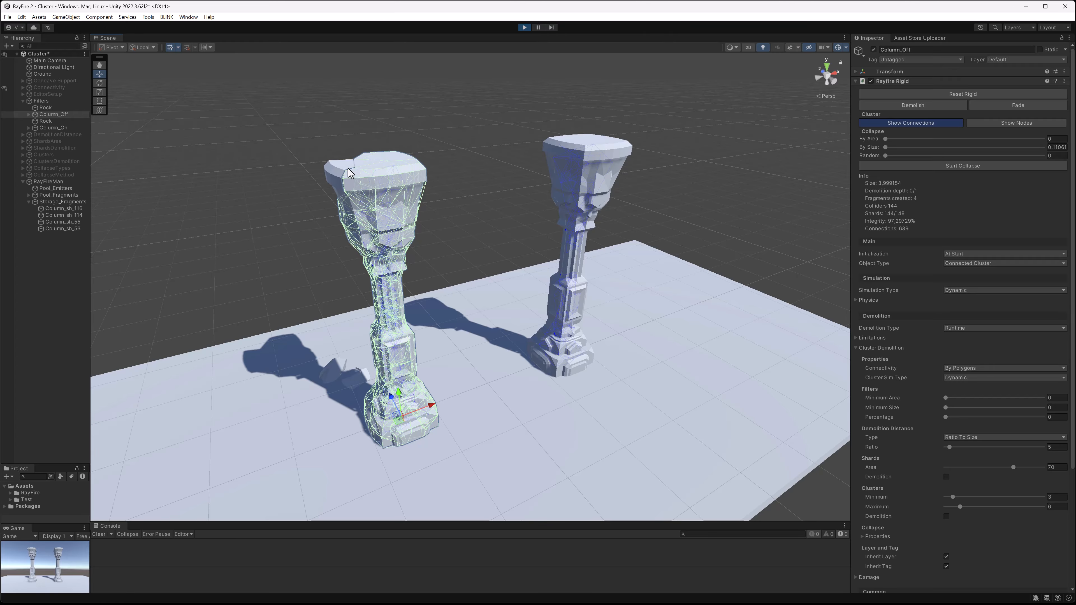
left_click(339, 175)
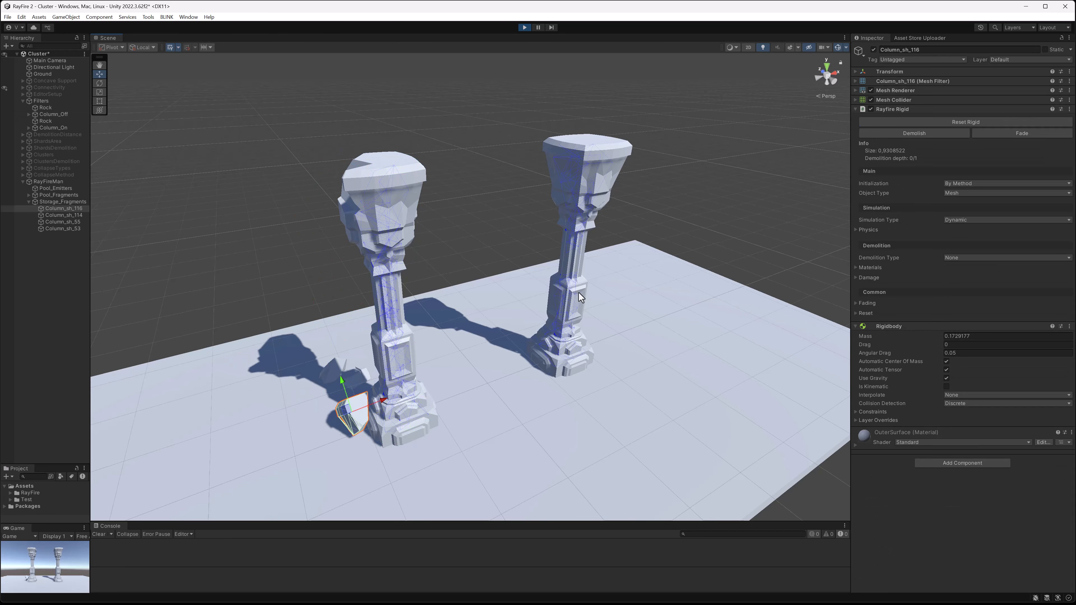
- Check Column_On's cluster settings and initialize the rock above it
left_click_drag(374, 238, 469, 229, "alt")
left_click(469, 230)
left_click_drag(563, 269, 454, 306, "alt")
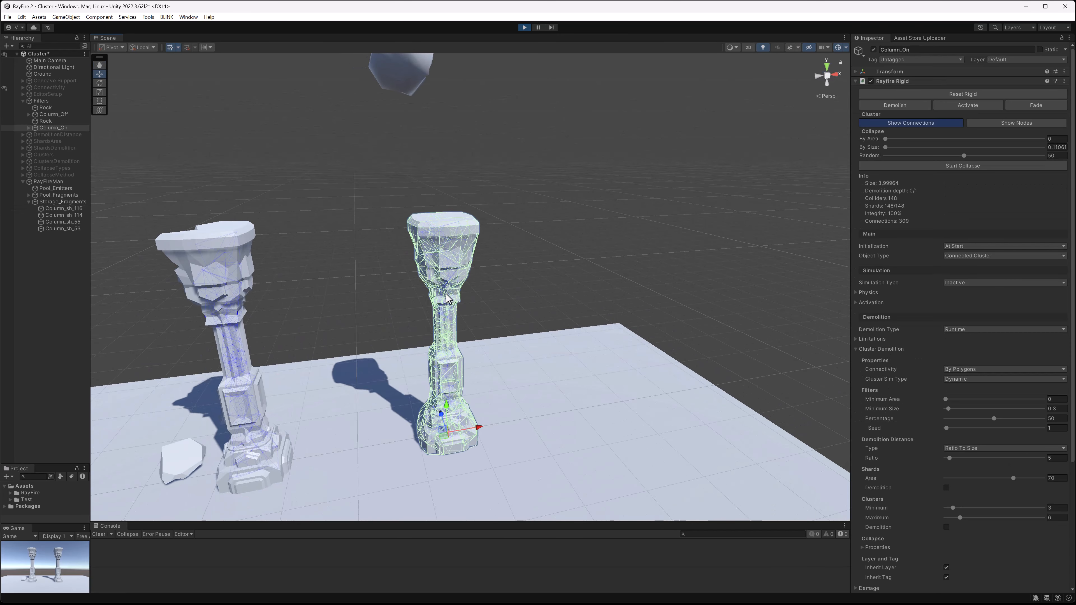
left_click(404, 82)
left_click(888, 112)
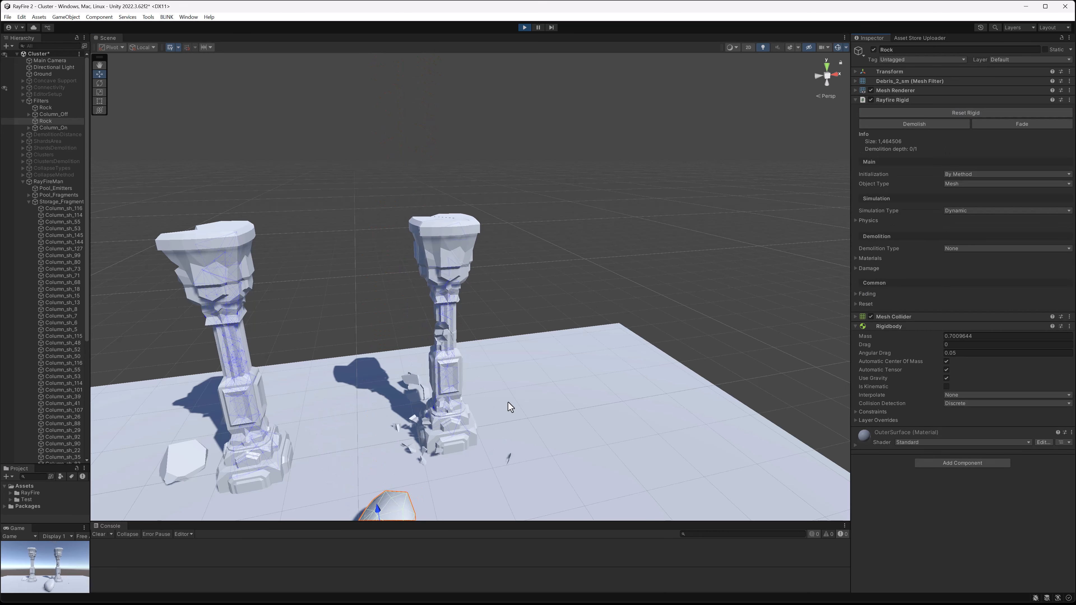
- Inspect the clusters detached from Column_On and move the large foreground chunk closer to the columns
middle_click_drag(508, 402, 546, 342)
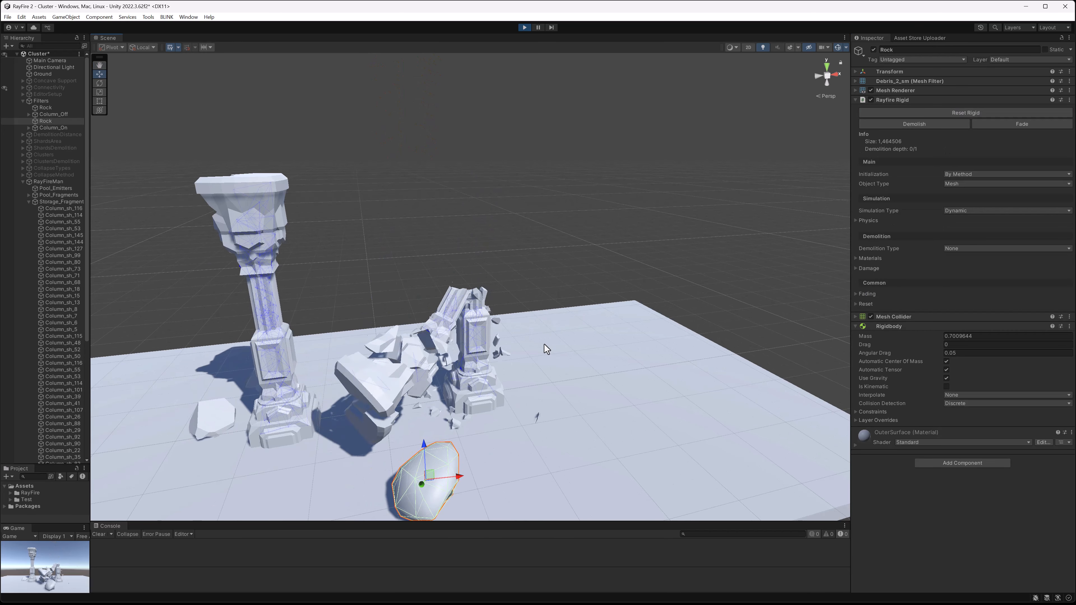
middle_click_drag(445, 437, 547, 323)
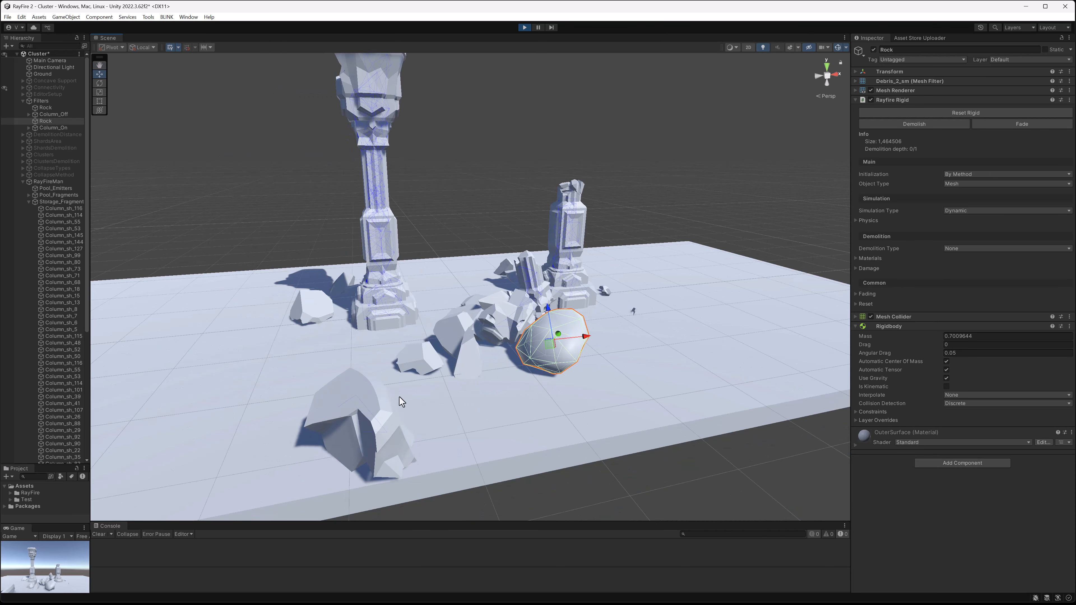
middle_click_drag(569, 158, 555, 209)
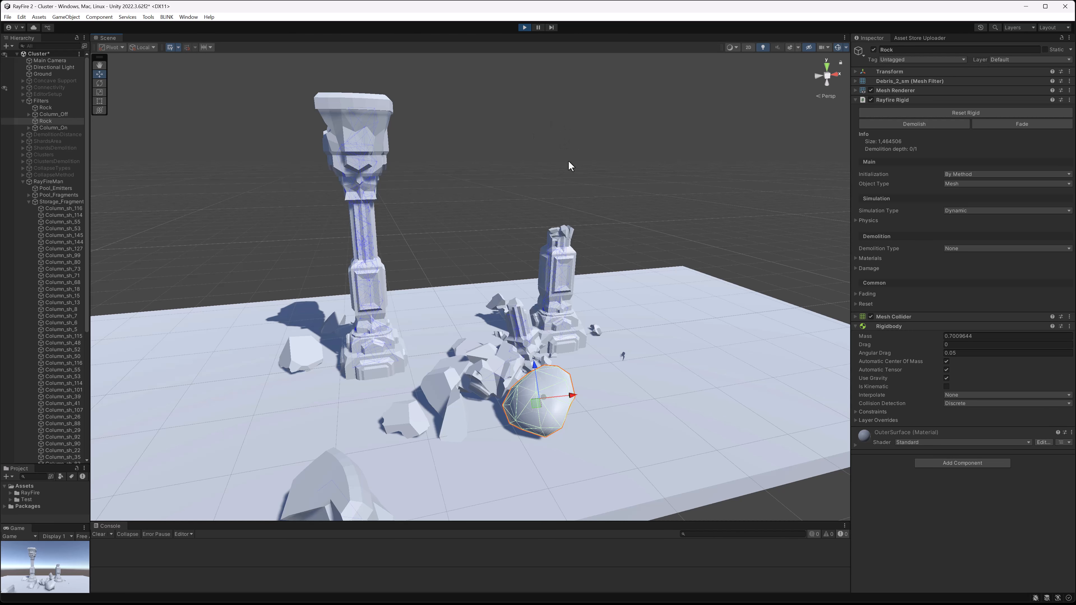
left_click_drag(507, 377, 470, 428, "alt")
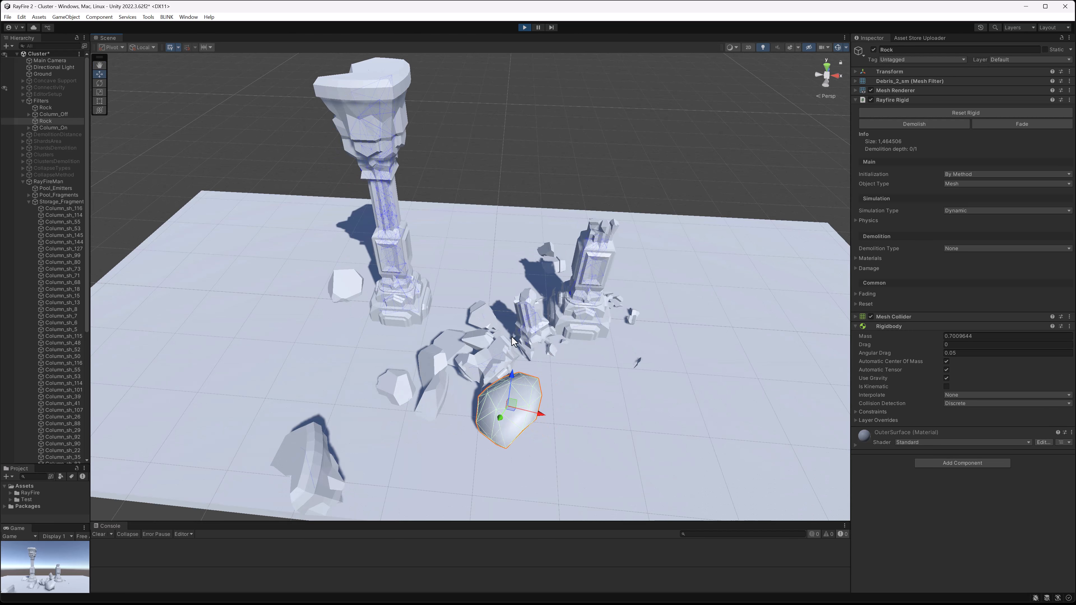
left_click(528, 313)
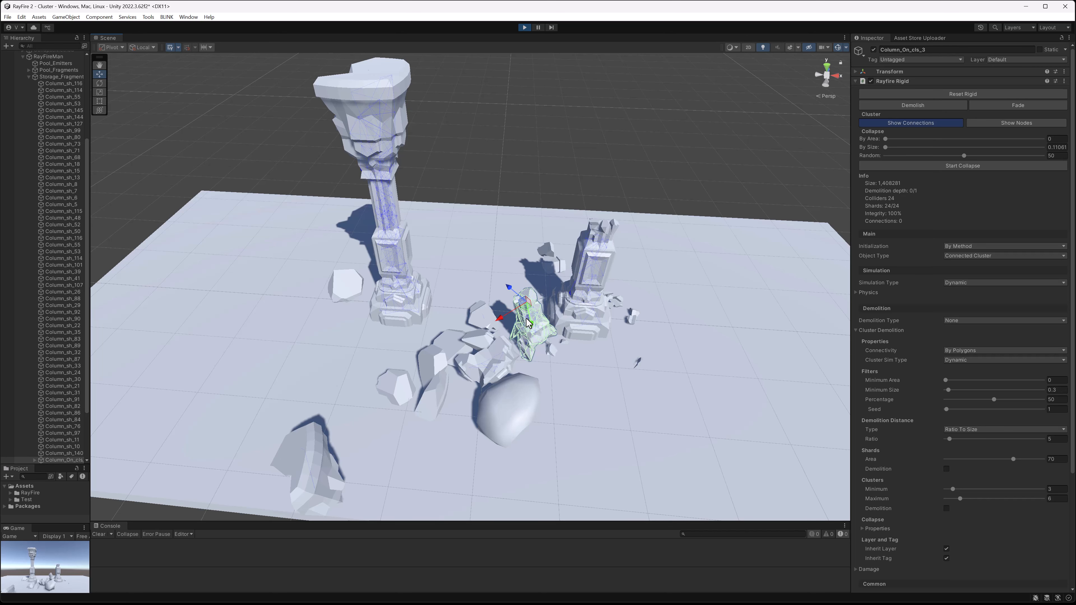
middle_click_drag(506, 355, 523, 279)
left_click(354, 327)
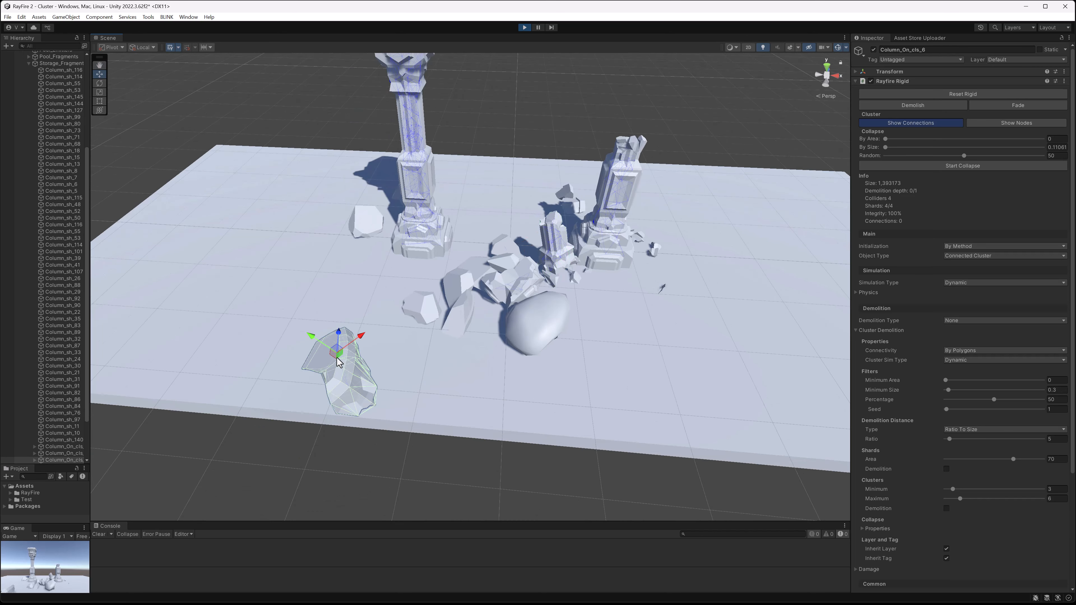
left_click_drag(352, 323, 351, 276)
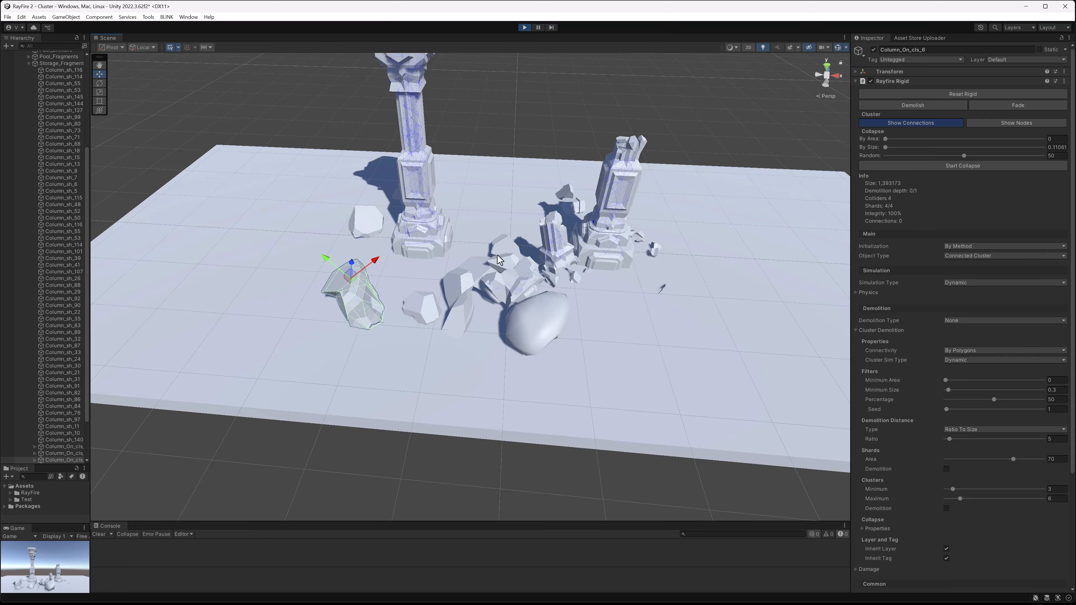
- Select Column_Off and compare its connected structure with the remains of Column_On
scroll(576, 288, "down", 6)
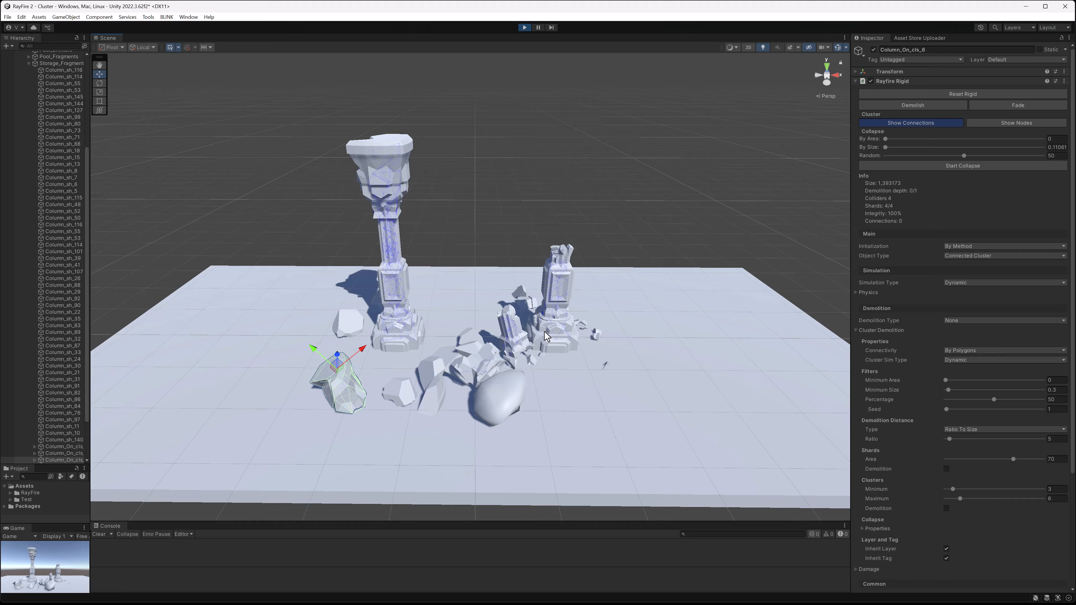
left_click(391, 198)
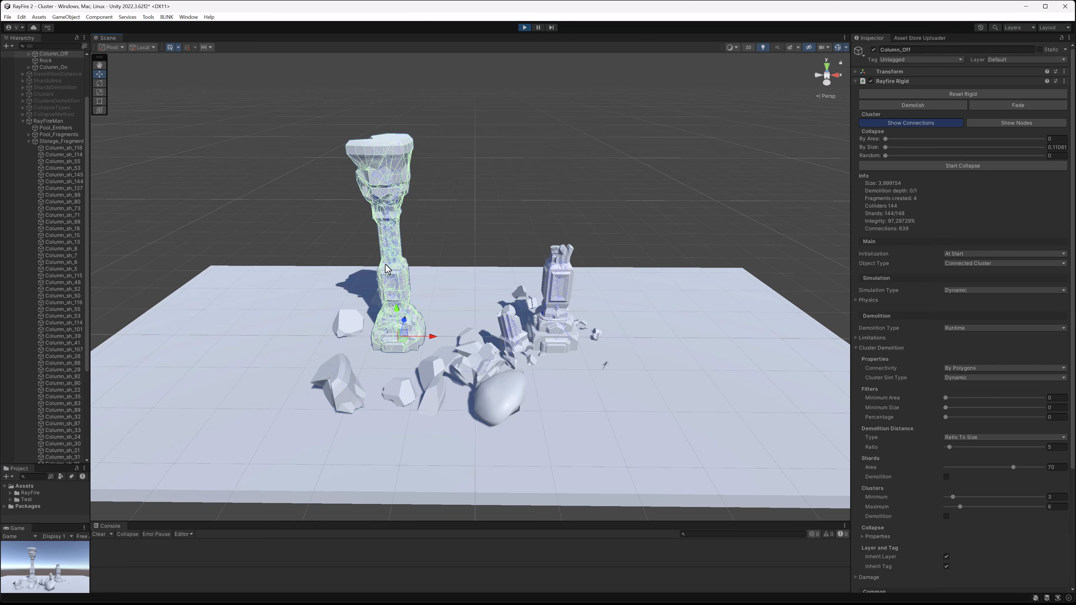
mouse_move(385, 263)
left_mouse_down("alt")
mouse_move(423, 256)
mouse_move(392, 250)
left_mouse_up("alt")
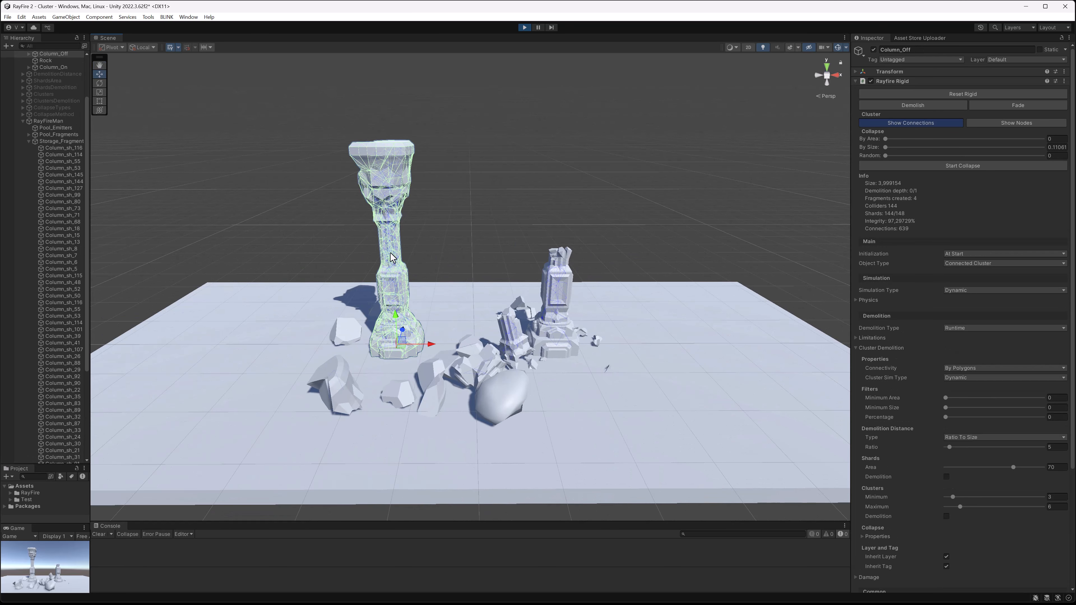
- Stop the simulation and set up Column_Off's By Polygons cluster in the editor to check its connections
left_click(524, 27)
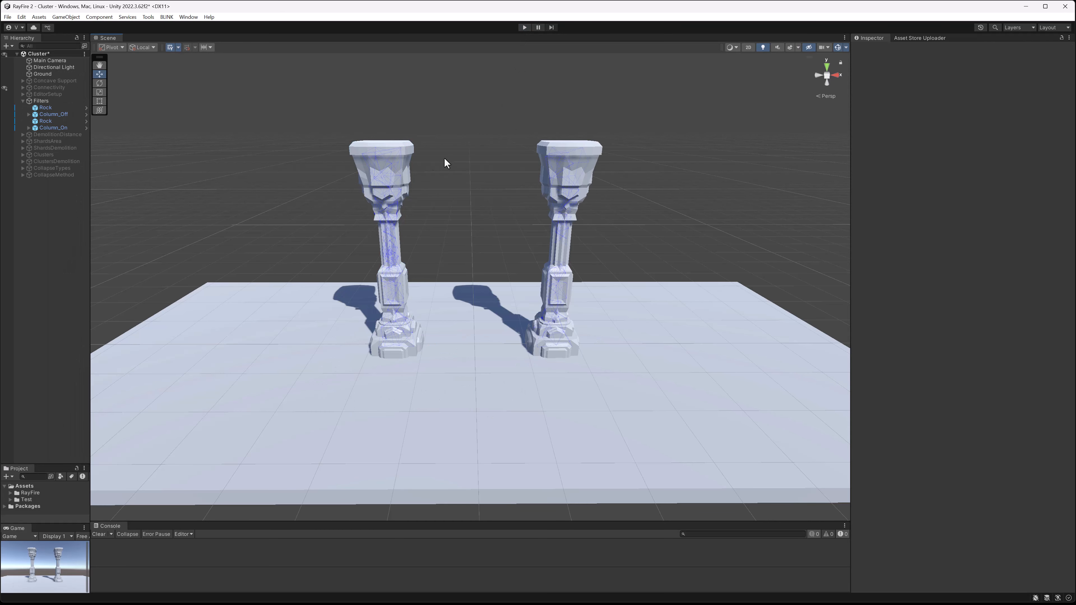
left_click(396, 188)
left_click(922, 123)
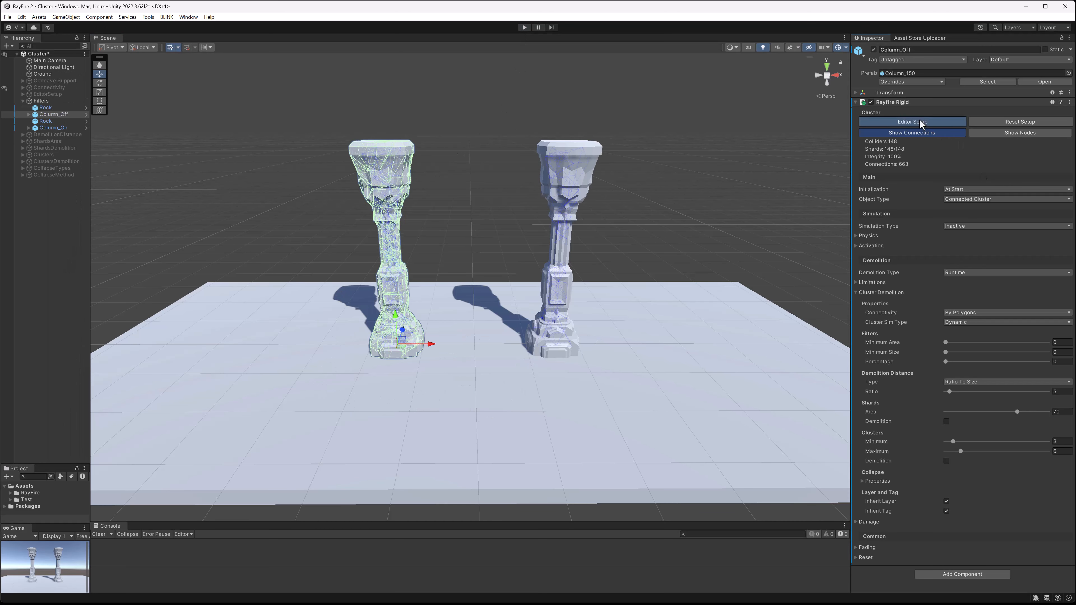
left_click(1029, 122)
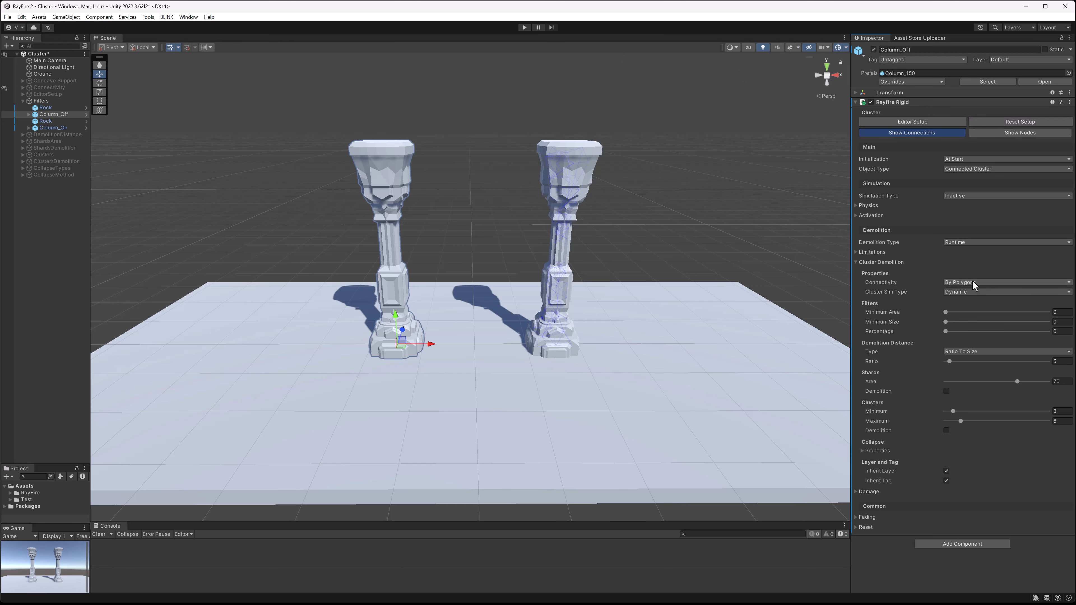
left_click(902, 123)
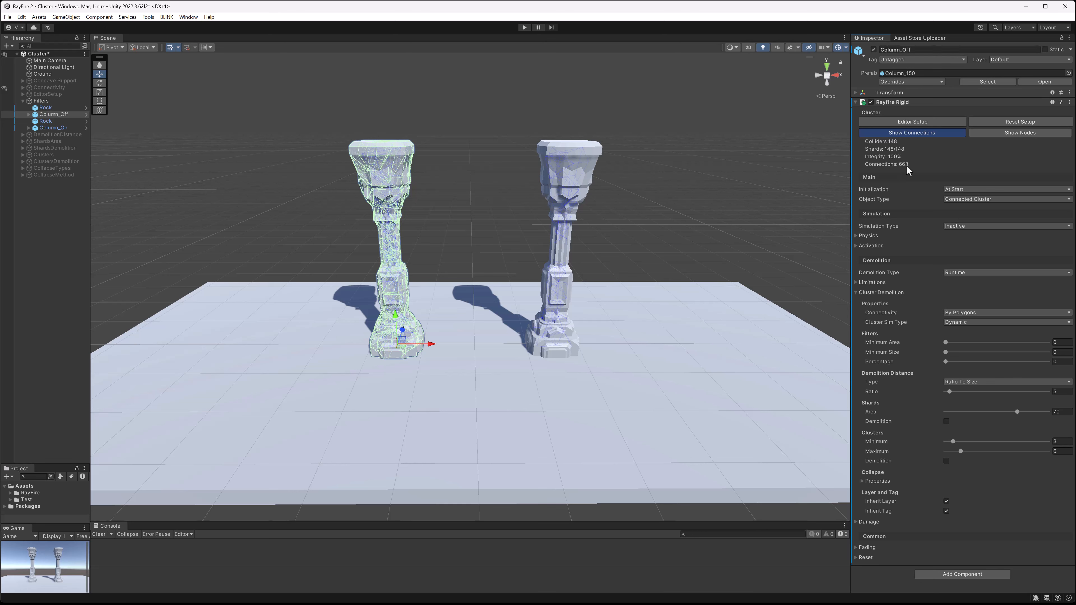
- Reset Column_Off's setup, switch its connectivity to By Bounding Box and set the cluster up again in the editor
left_click(983, 123)
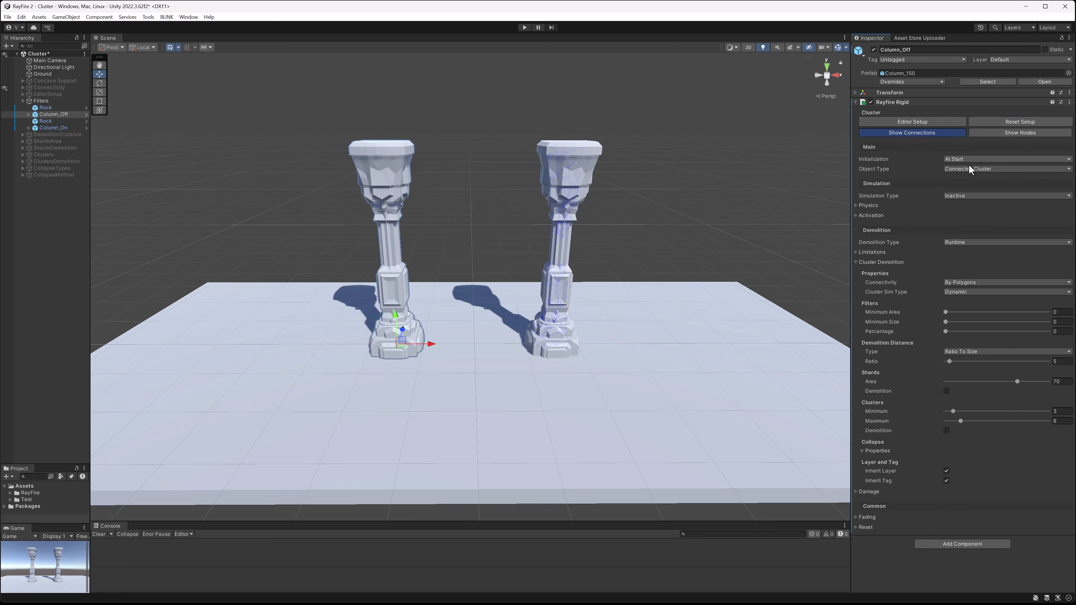
left_click(958, 283)
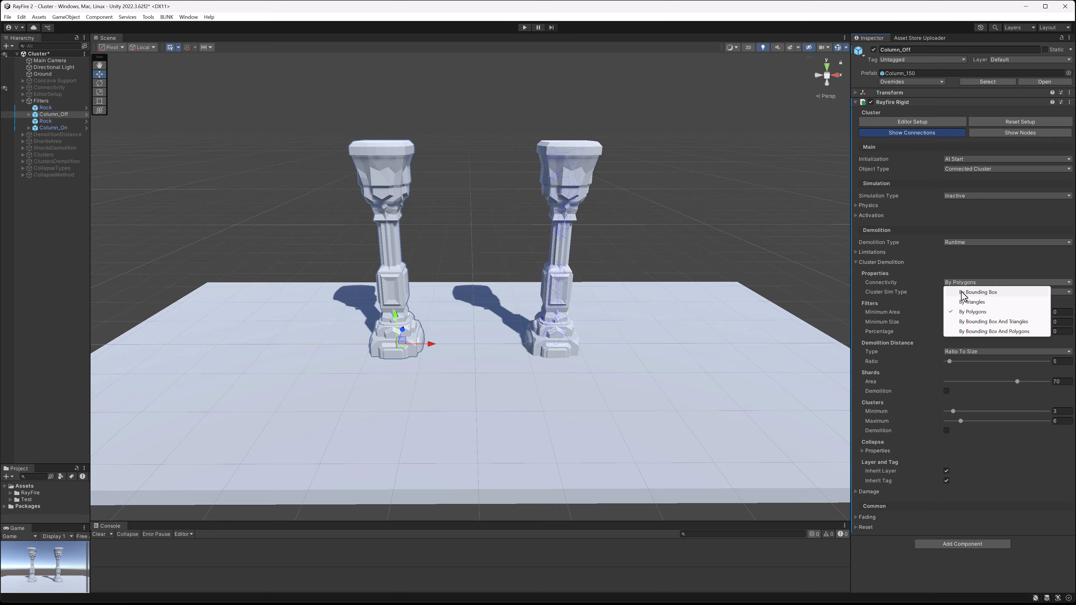
left_click(963, 293)
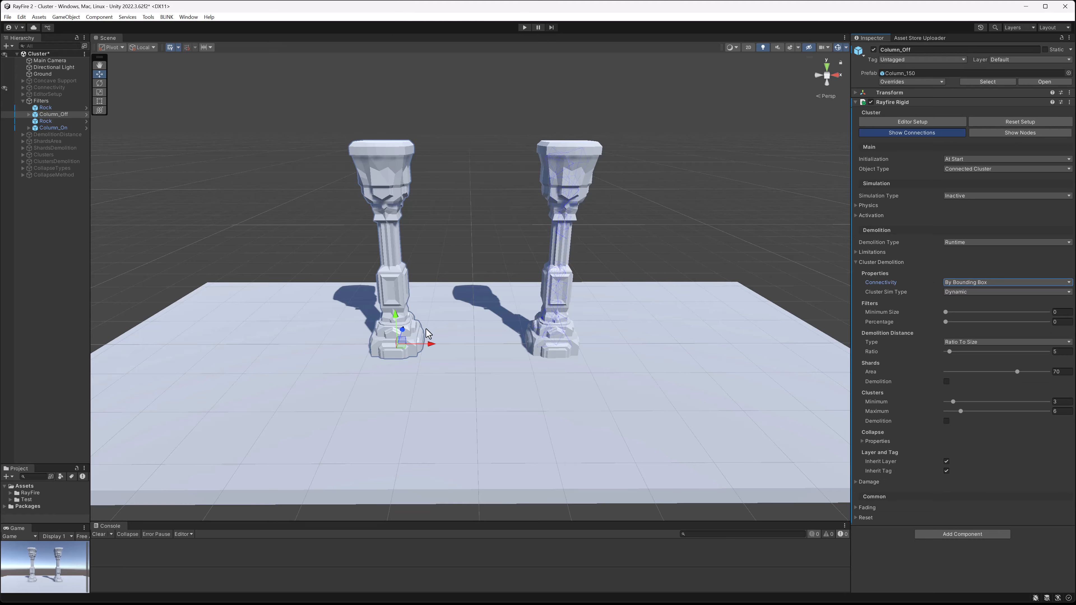
left_click(912, 121)
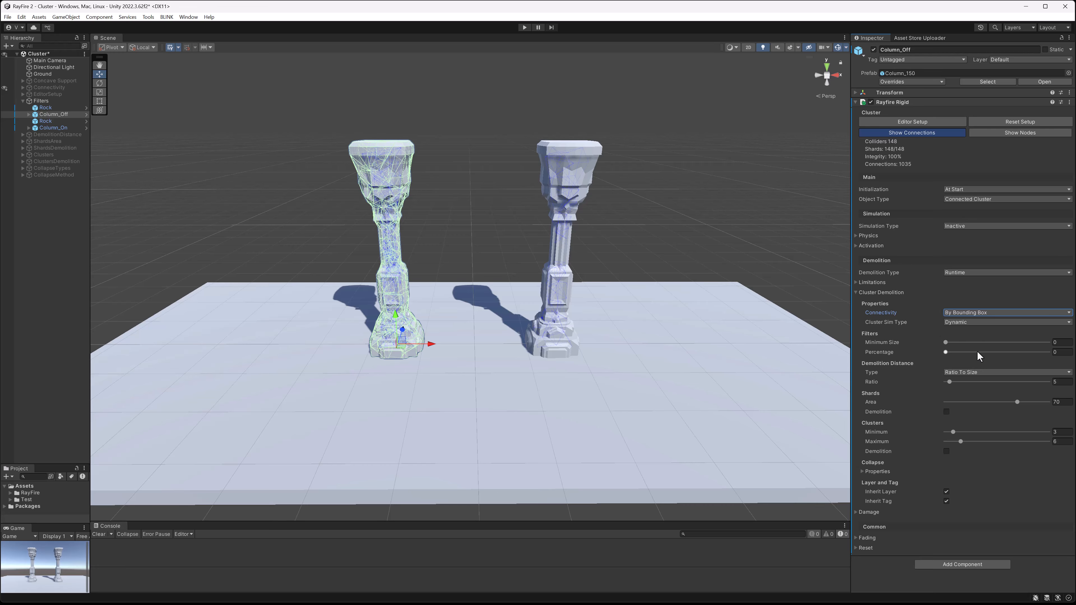
- Try Percentage filter values of 32 and 87 on Column_Off, rebuilding the cluster to compare its connections
left_click(998, 352)
left_click_drag(989, 356, 979, 356)
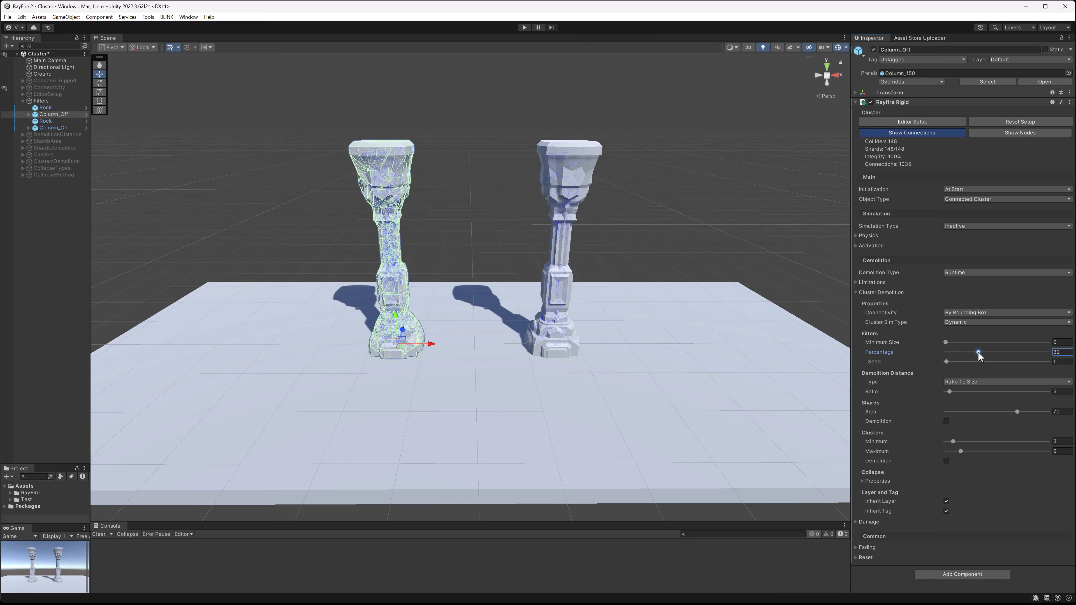
left_click(912, 126)
left_click(1035, 352)
left_click(905, 121)
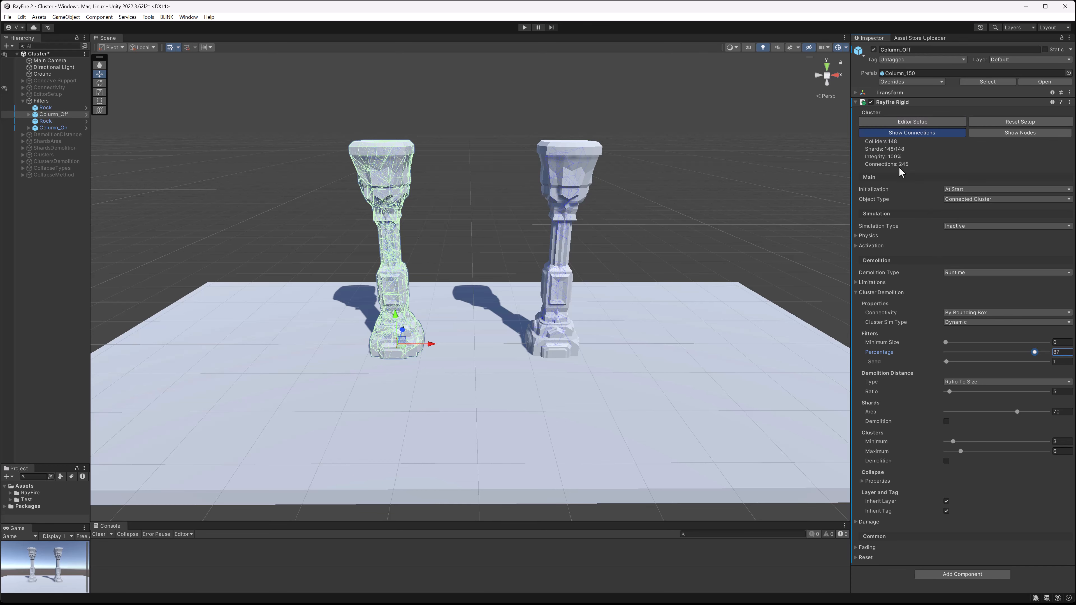
- Reset Column_Off's cluster setup and return the Percentage filter to 0
left_click(1002, 120)
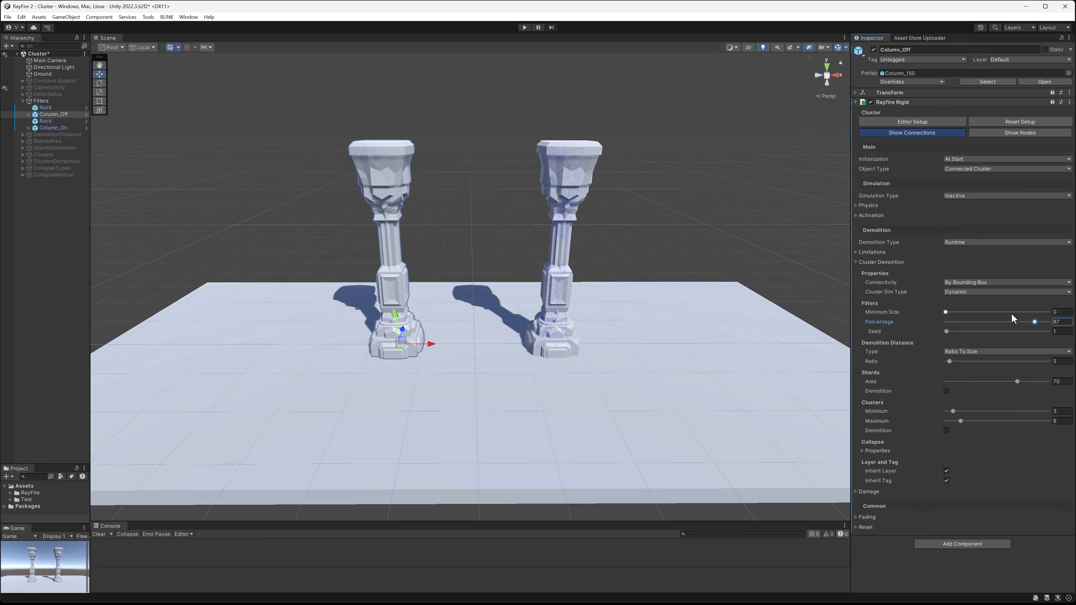
left_click_drag(990, 321, 934, 322)
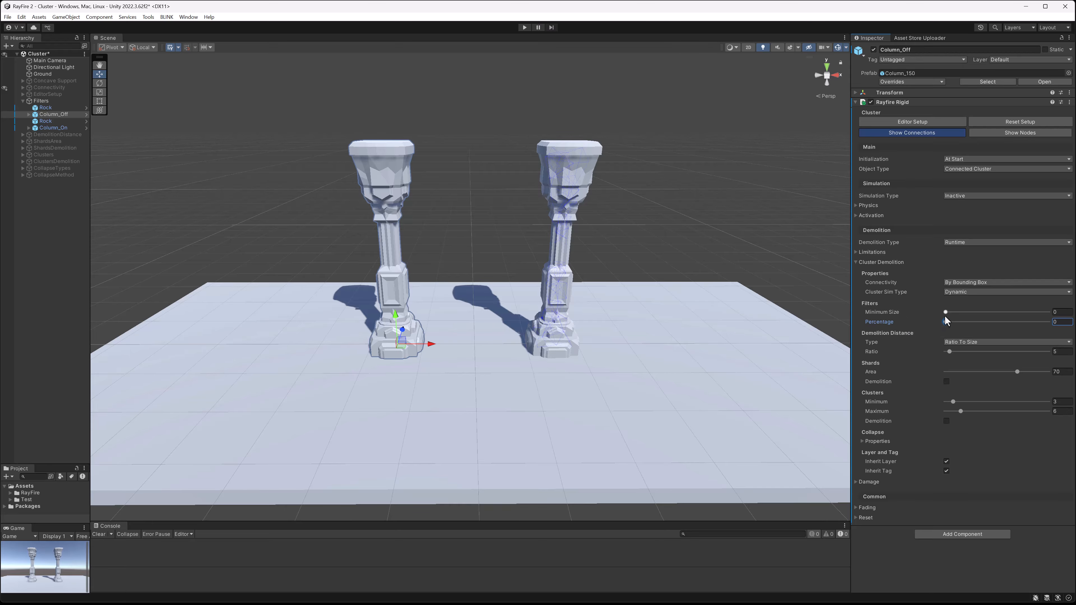
scroll(669, 243, "down", 5)
middle_click_drag(653, 225, 645, 286)
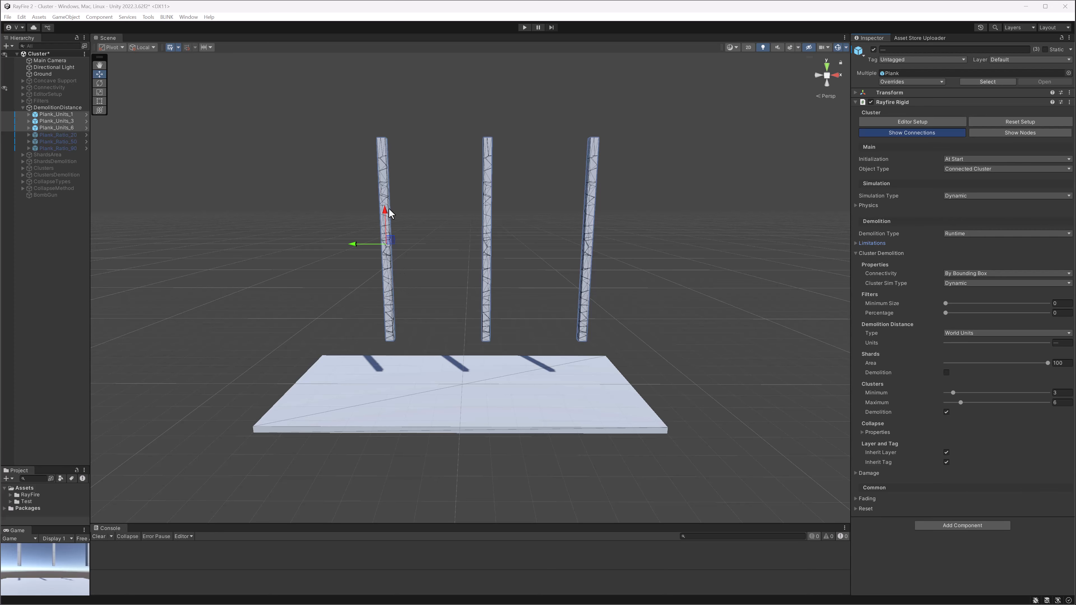
- Check the Demolition Distance type options and the World Units values of Plank_Units_1, Plank_Units_3 and Plank_Units_6
left_click(395, 192)
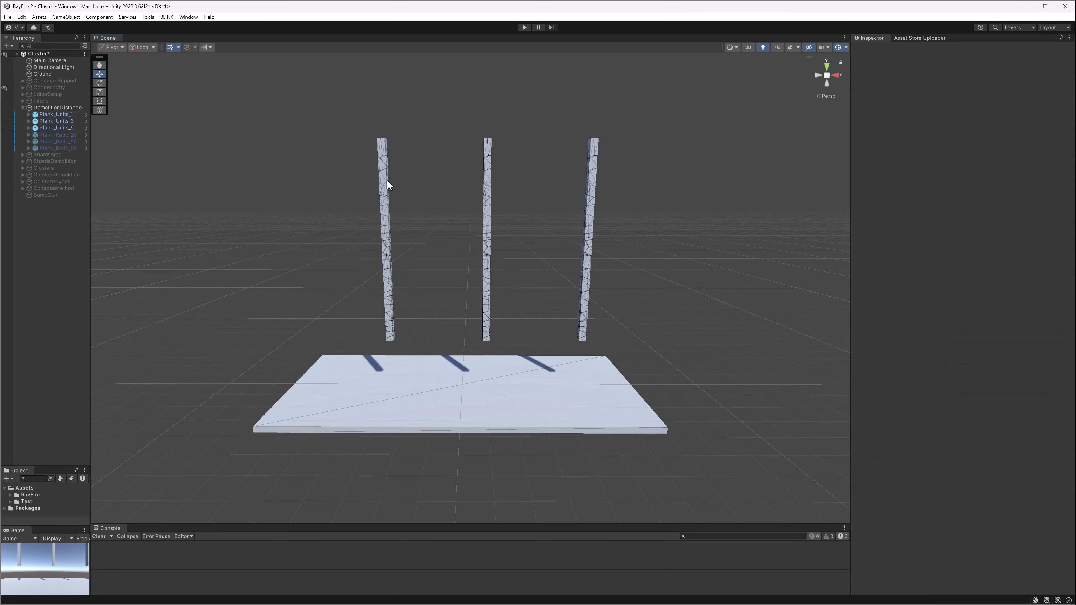
left_click(387, 180)
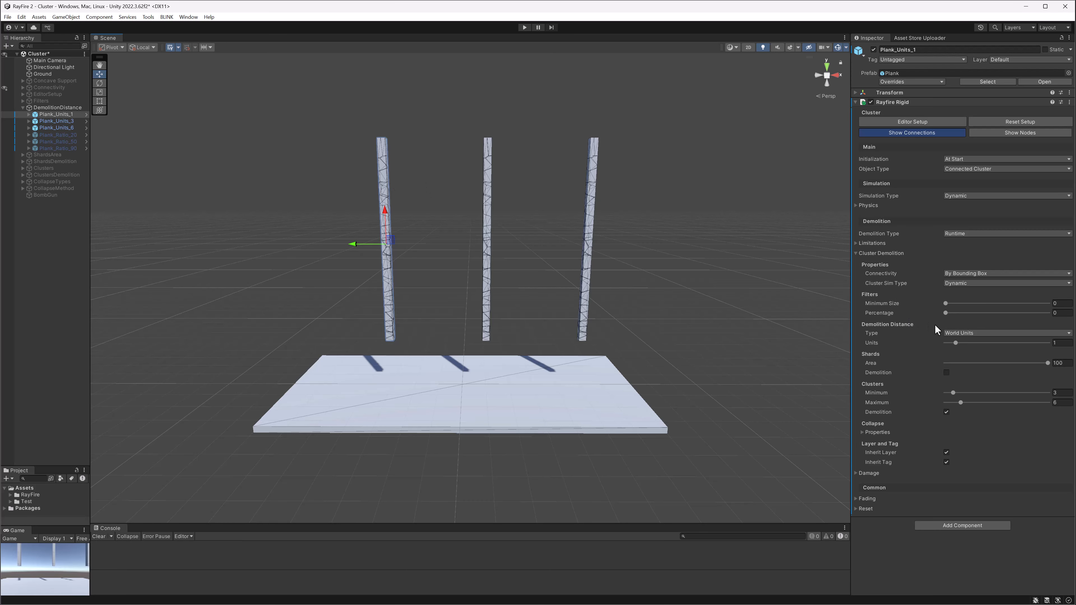
left_click(958, 333)
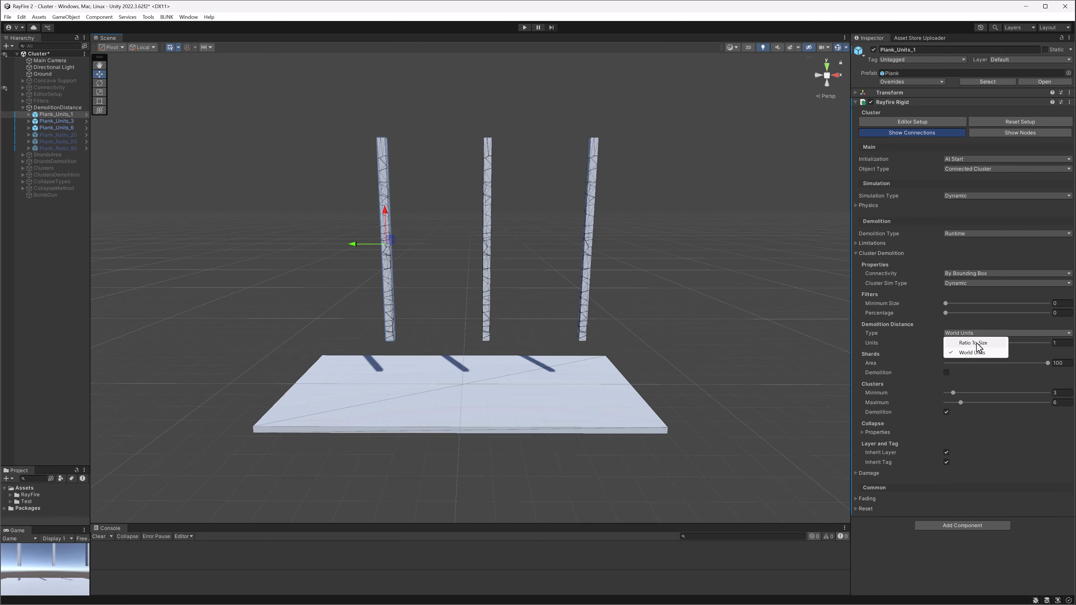
left_click(407, 223)
left_click(379, 210)
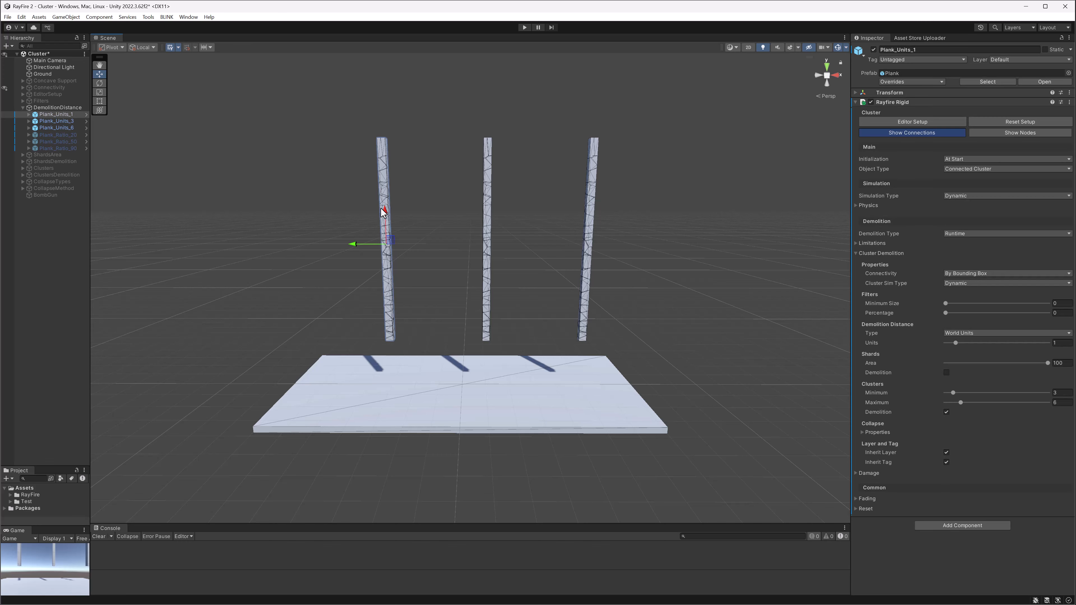
left_click(1059, 342)
left_click(484, 245)
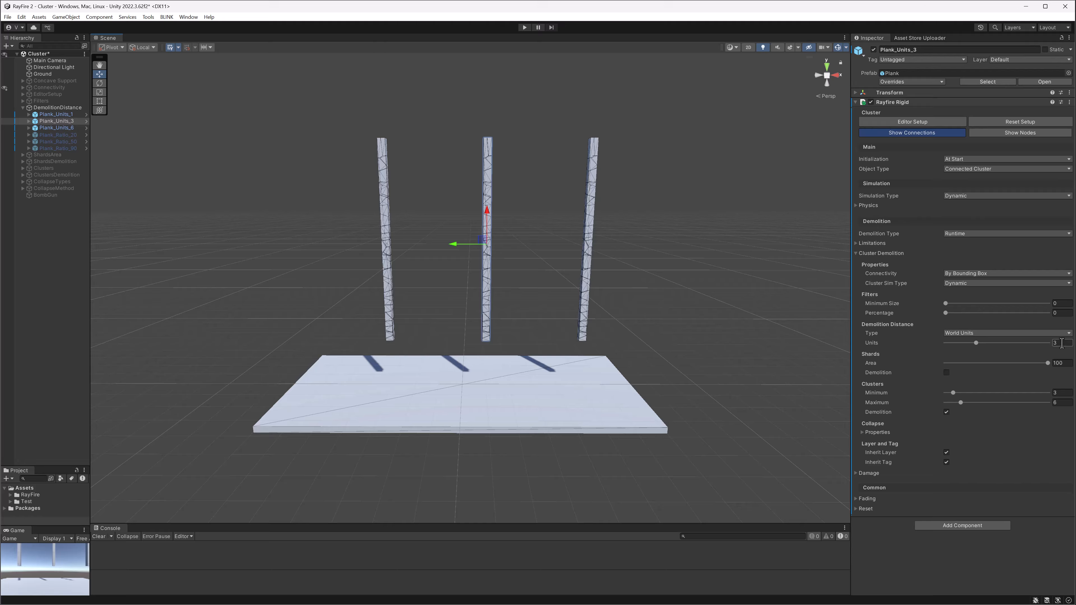
left_click(588, 261)
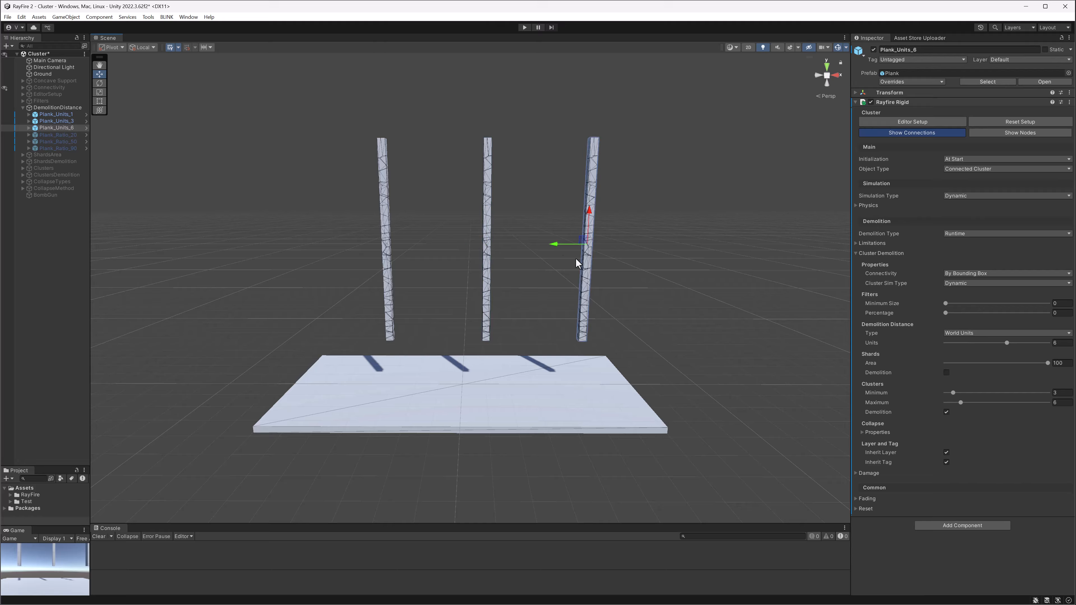
- Select Plank_Units_1 and run the simulation, pausing it once the planks reach the ground
left_click_drag(336, 118, 413, 342)
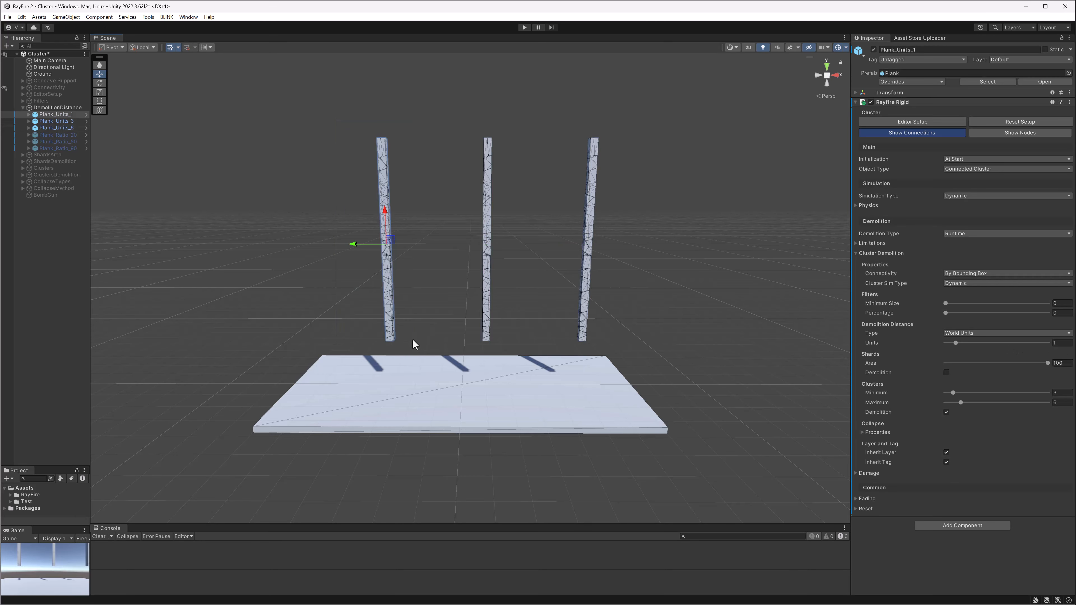
scroll(382, 190, "up", 2)
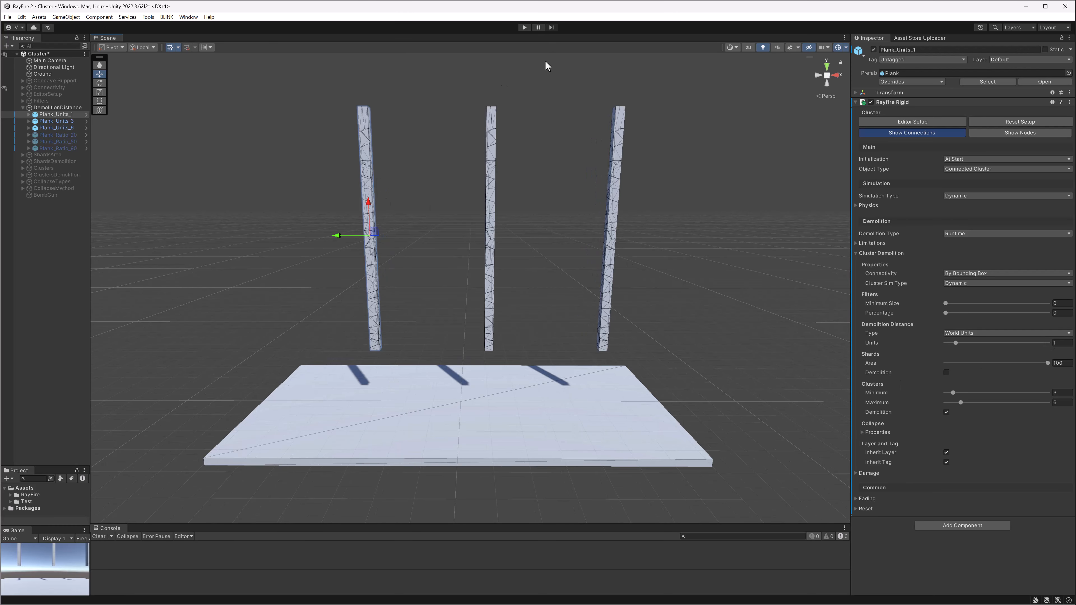
left_click(524, 27)
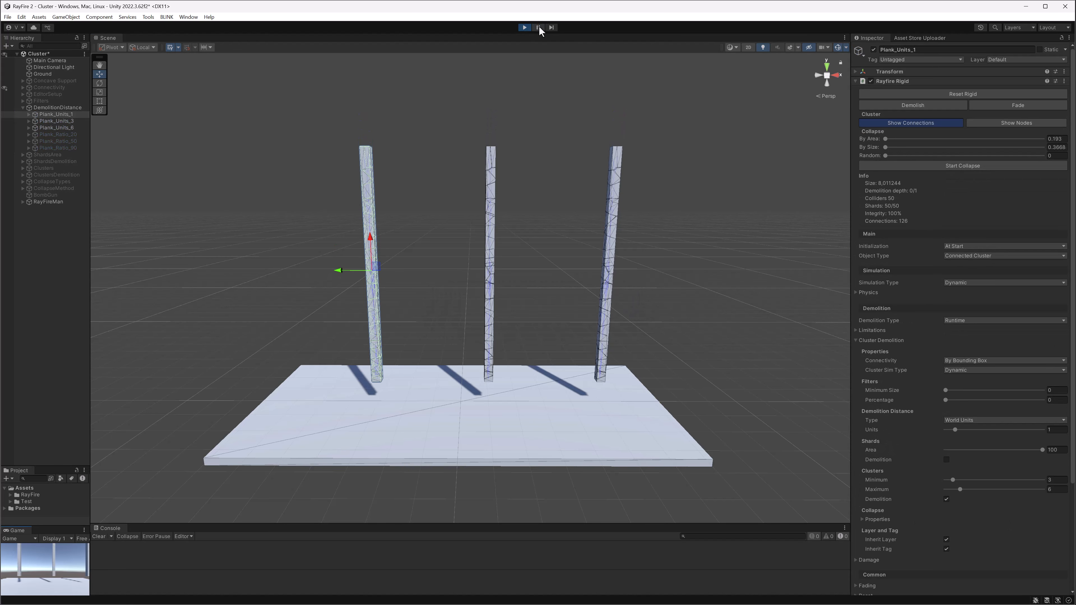
- Select the remaining Plank_Units_1 cluster and move it sideways away from its broken-off base fragments
left_click(404, 212)
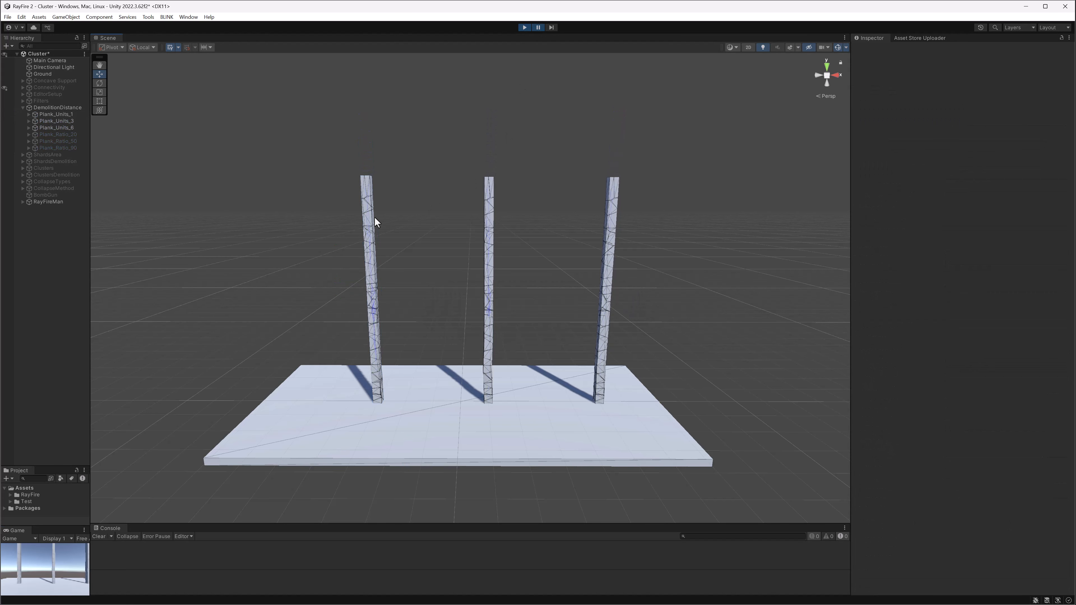
left_click(372, 216)
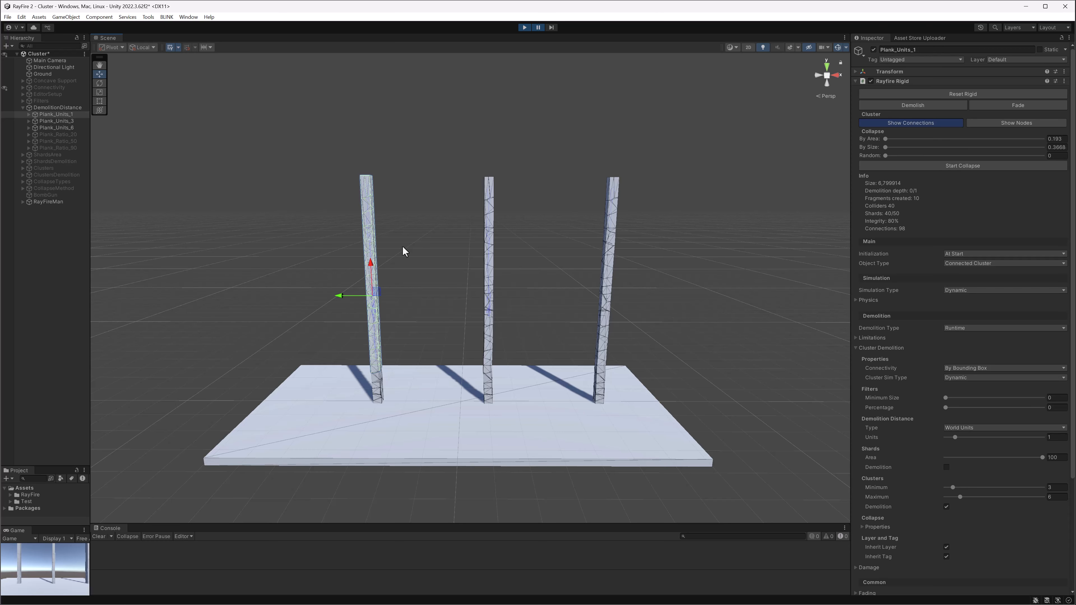
left_click(1058, 437)
left_click_drag(342, 295, 325, 296)
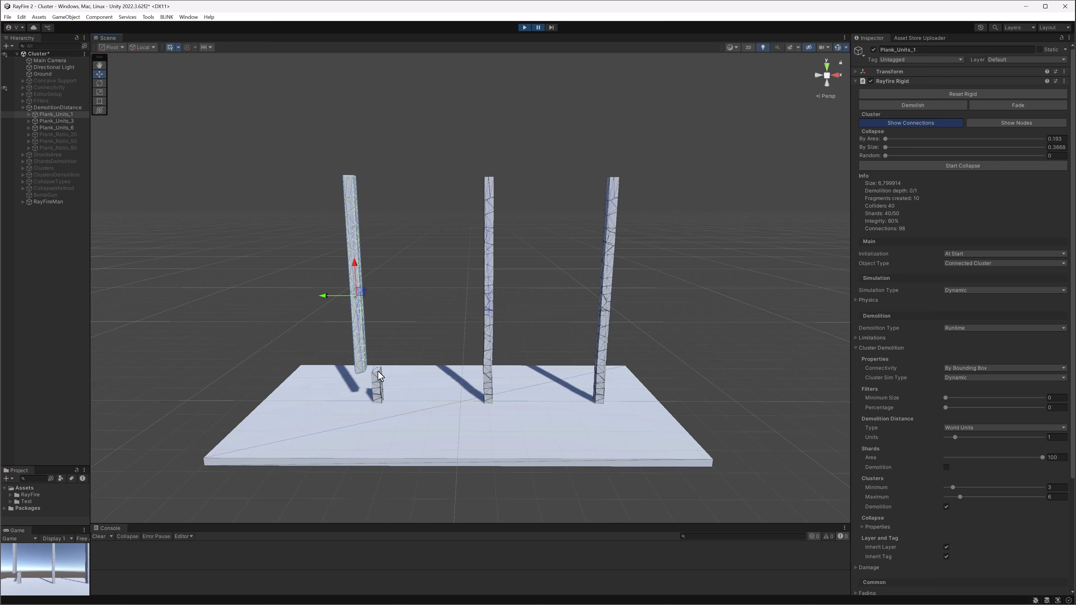
- Inspect the individual shards broken off the base of Plank_Units_1 and their object type
left_click(373, 392)
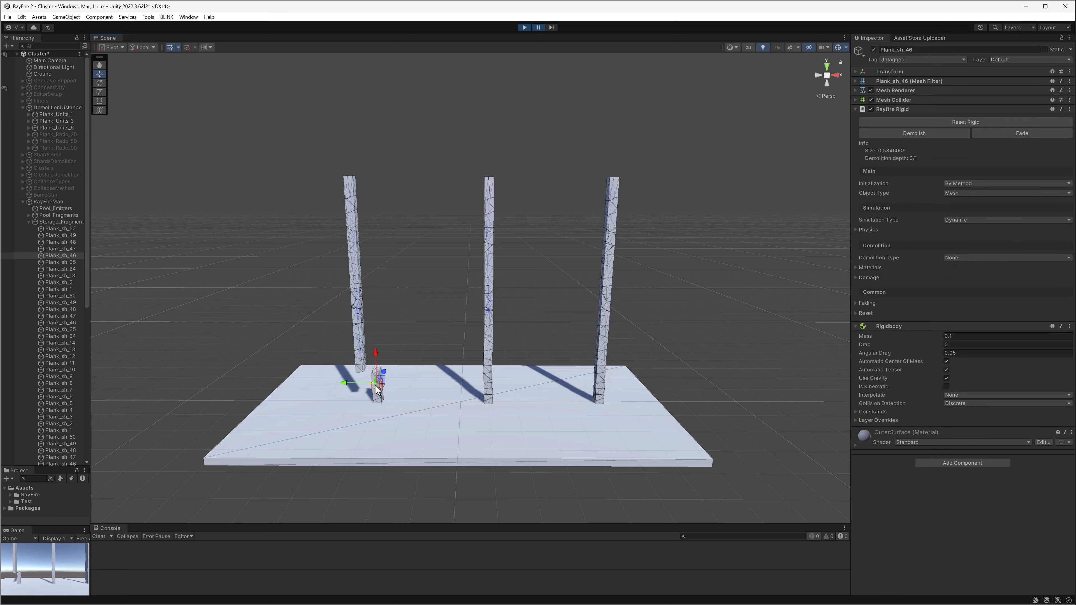
left_click(377, 397)
left_click(378, 372)
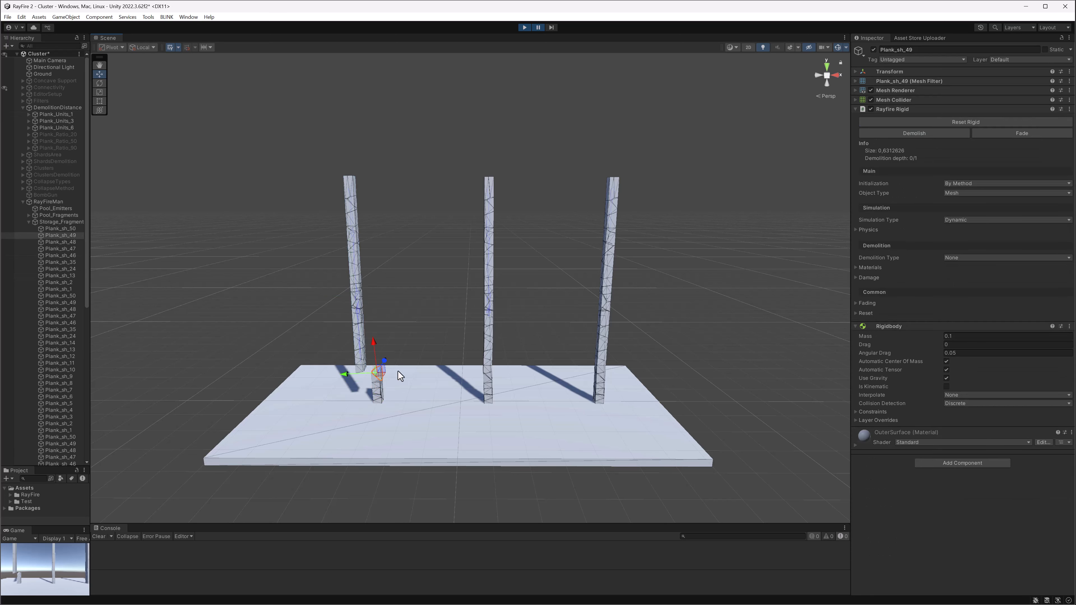
left_click(955, 193)
left_click(542, 7)
- Undo the sideways move of the Plank_Units_1 cluster
key("ctrl+z")
key("ctrl+z")
key("ctrl+z")
key("ctrl+z")
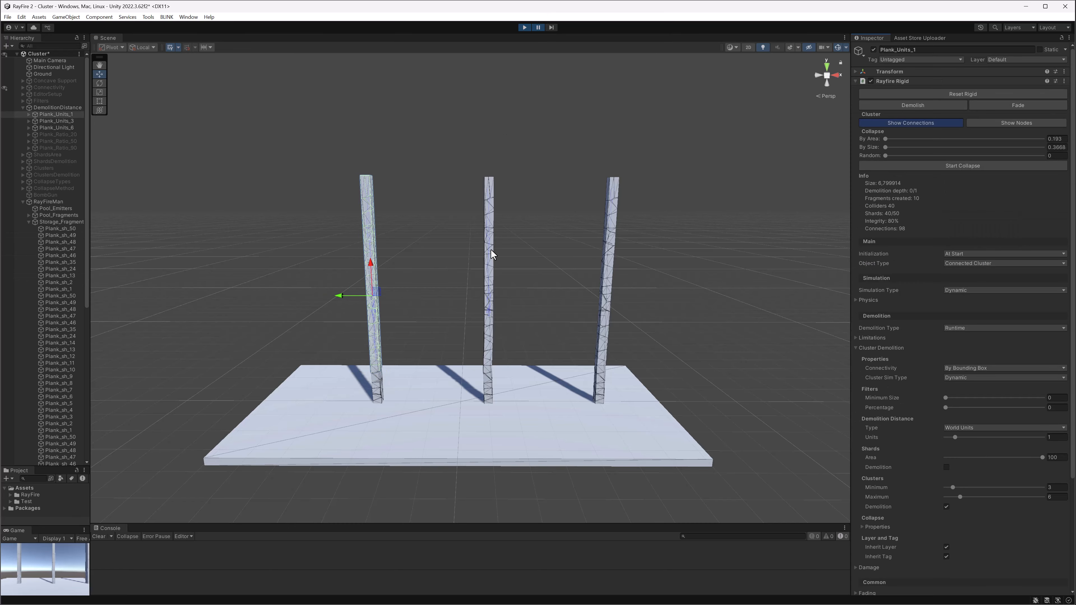
- Move the remaining Plank_Units_3 cluster aside to examine its detached shards, and undo the move
left_click(491, 250)
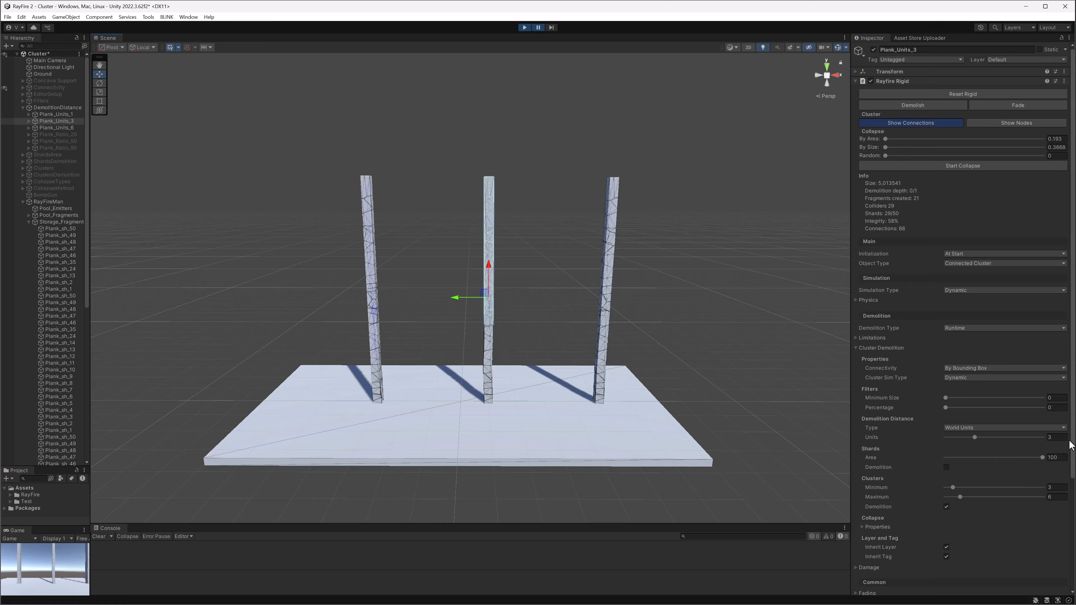
left_click_drag(469, 298, 451, 302)
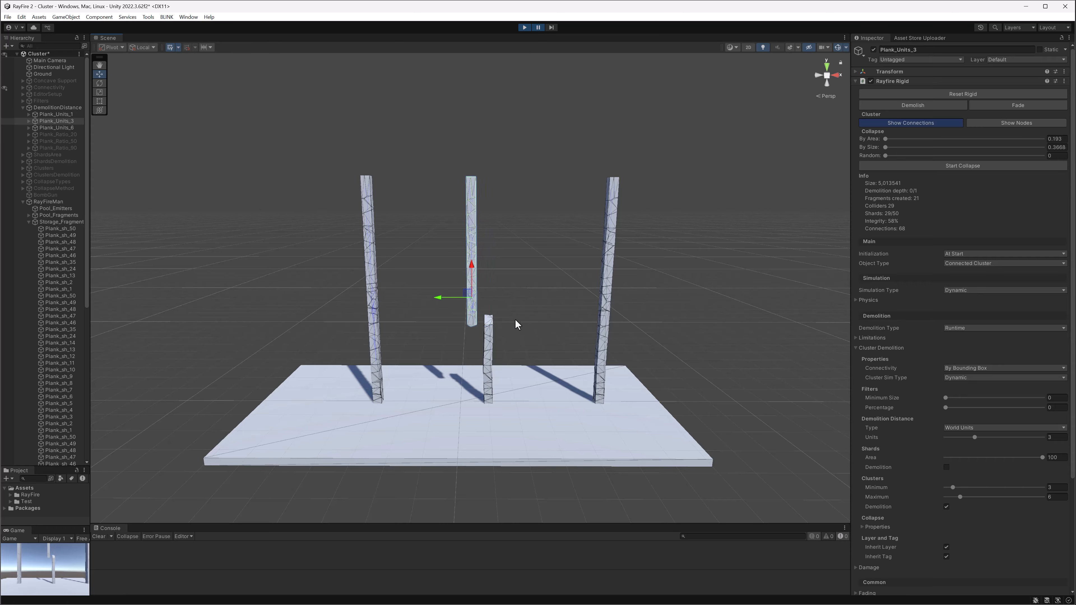
left_click(488, 360)
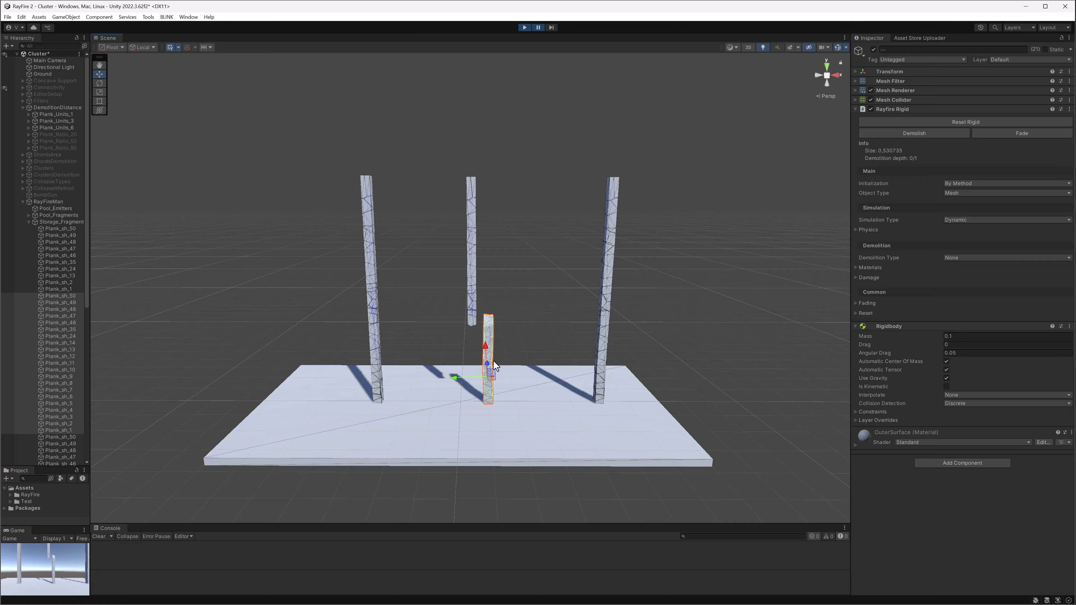
key("ctrl+z")
key("ctrl+z")
- Select the remaining Plank_Units_6 cluster and move it sideways away from its detached shards
left_click(604, 272)
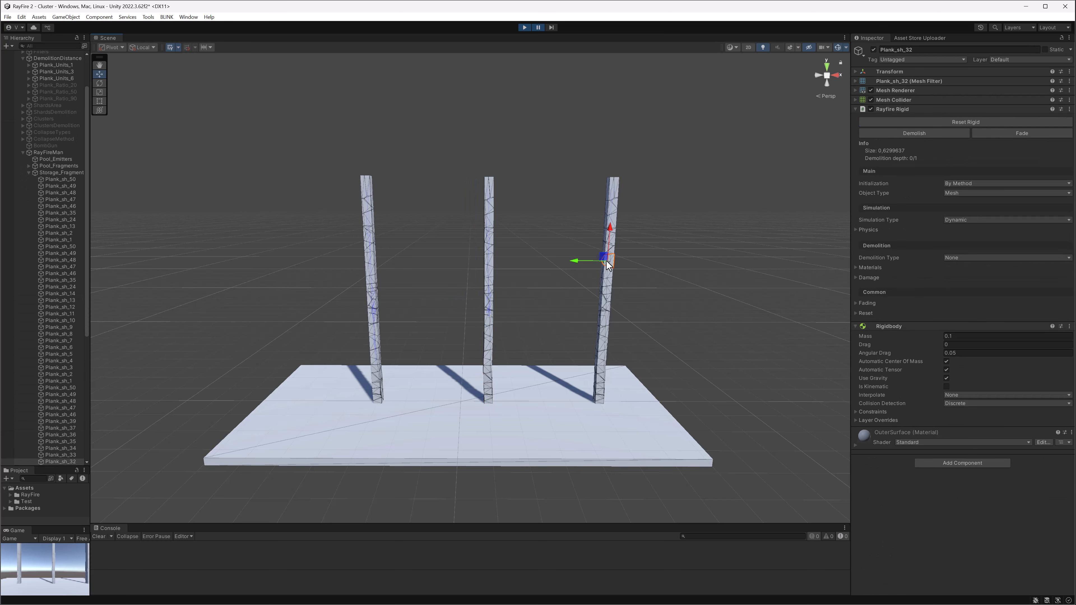
left_click(616, 187)
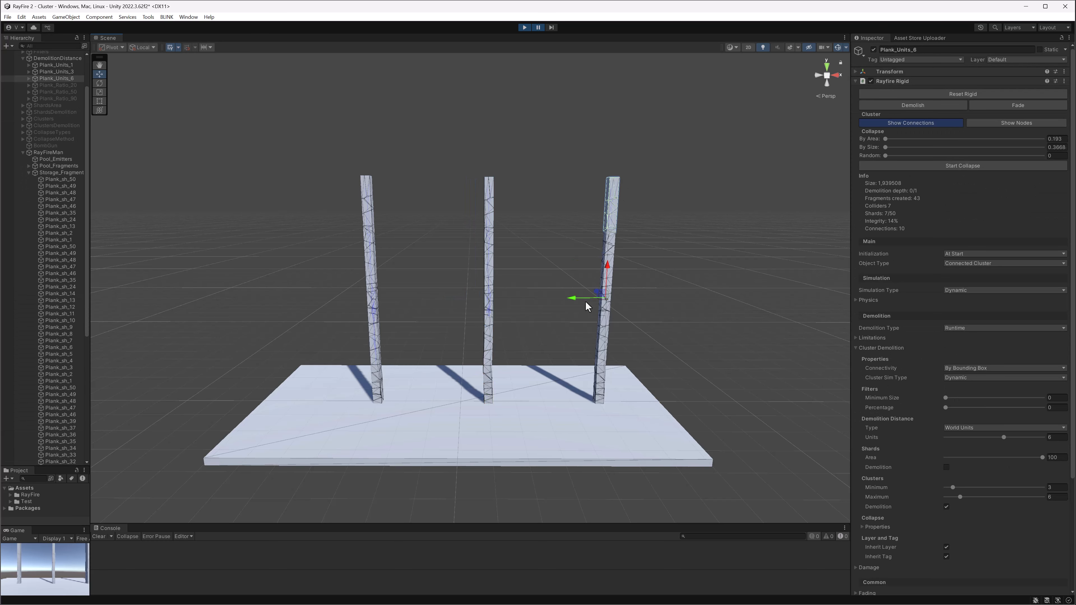
left_click_drag(582, 301, 558, 300)
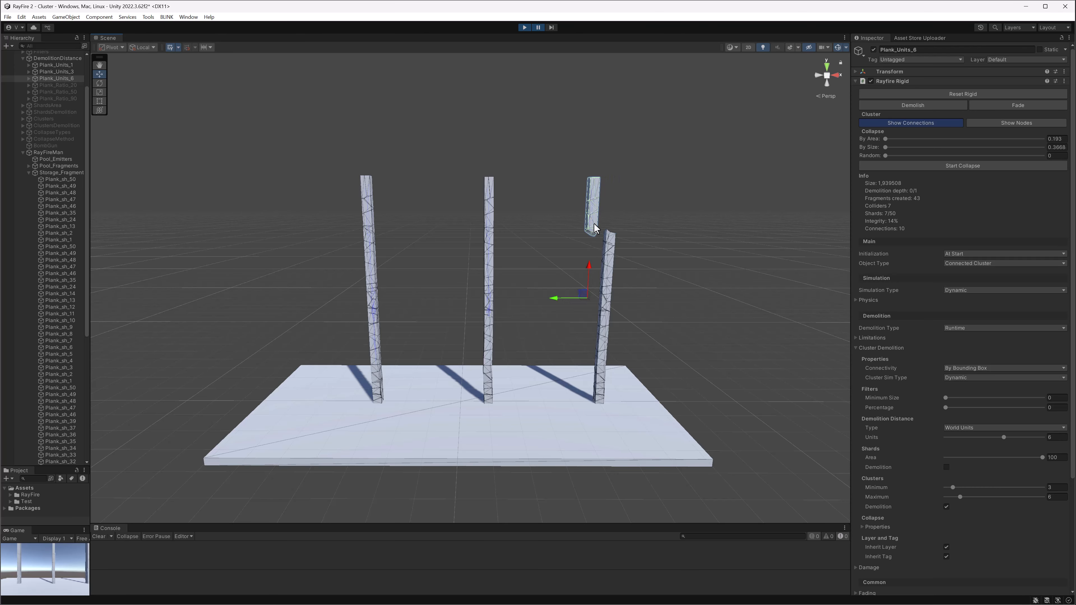
- Undo the last move of the Plank_Units_8 piece and run the paused simulation through before ending play mode
key("ctrl+z")
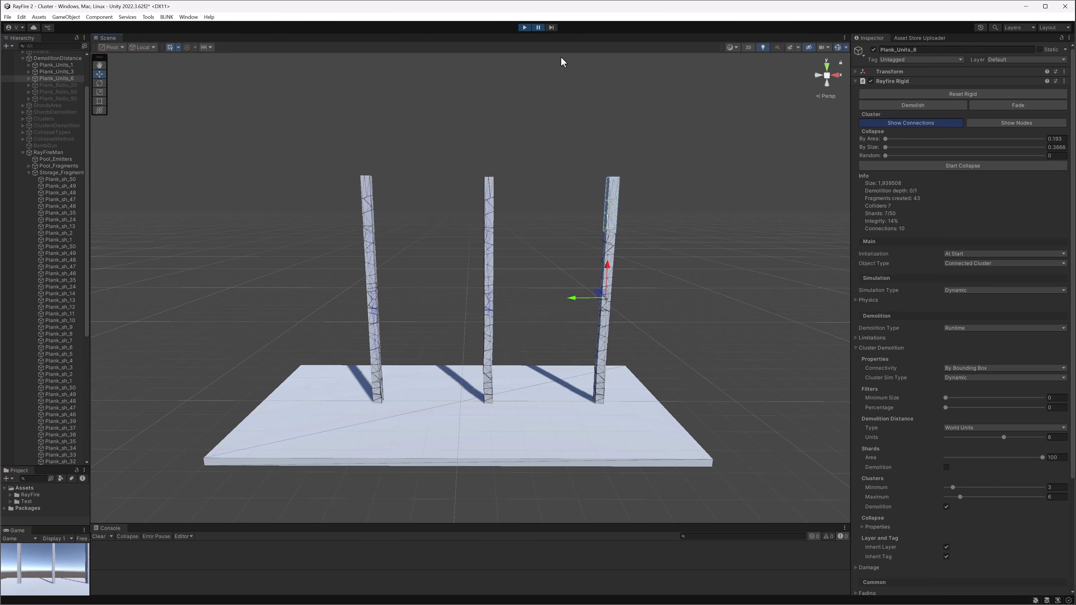
left_click(538, 27)
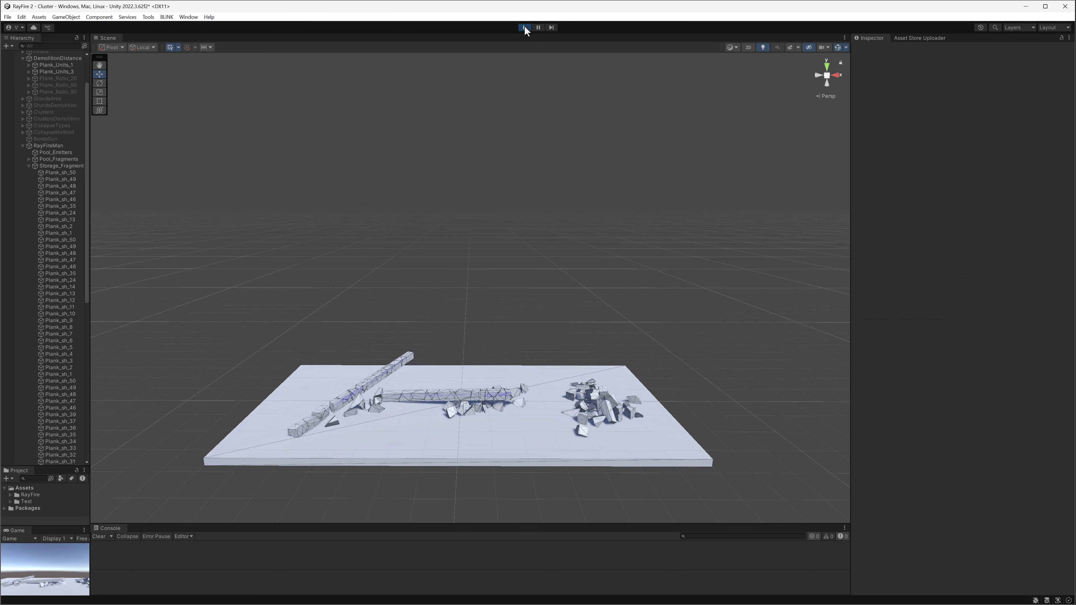
left_click(524, 27)
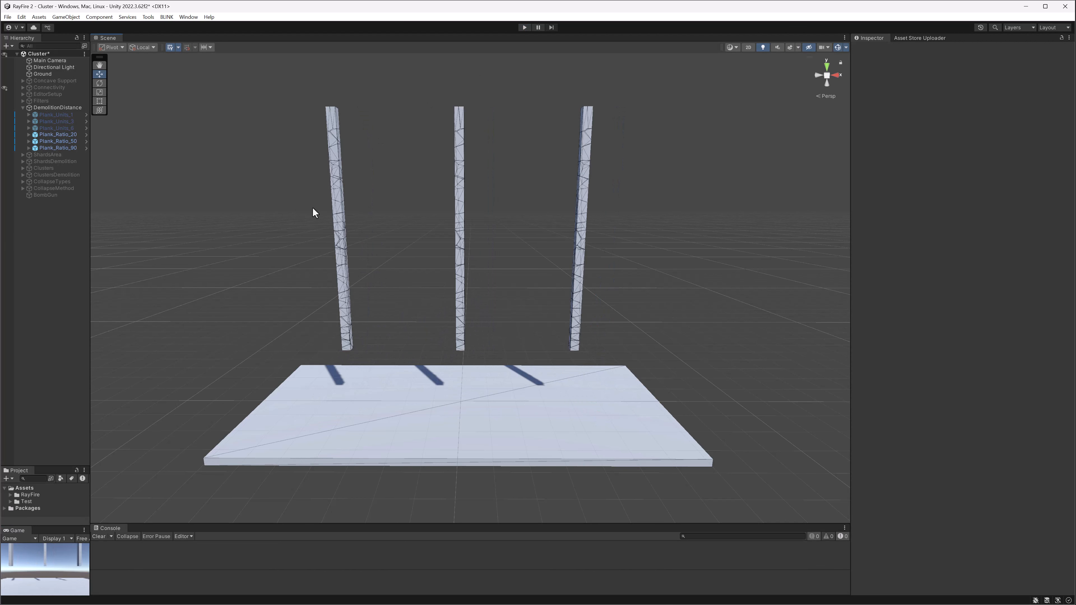
- Examine the Demolition Distance type options and the Ratio setting of Plank_Ratio_20
left_click(333, 205)
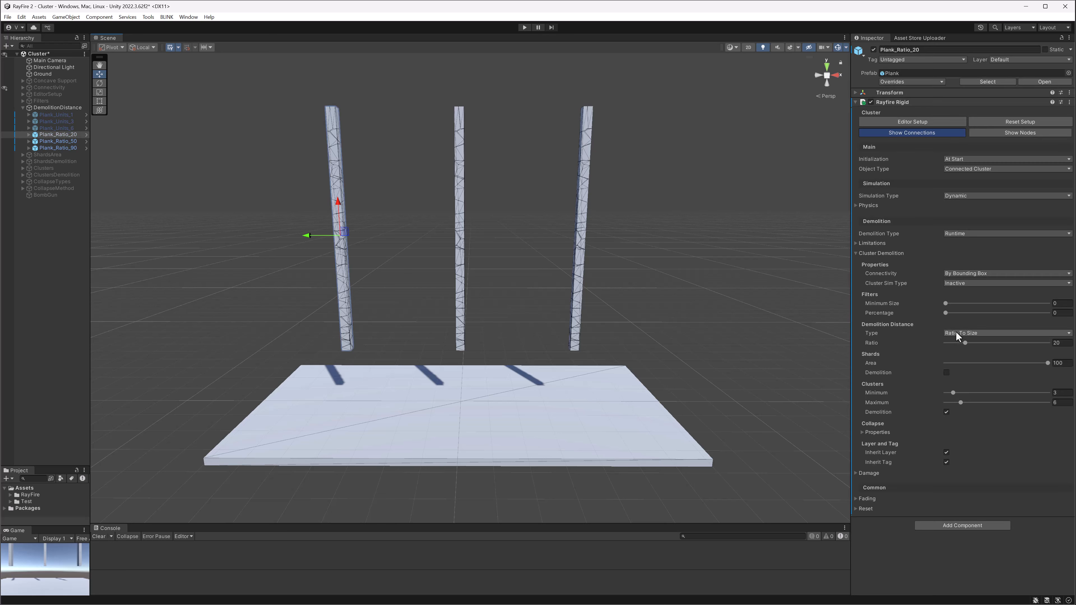
left_click(968, 332)
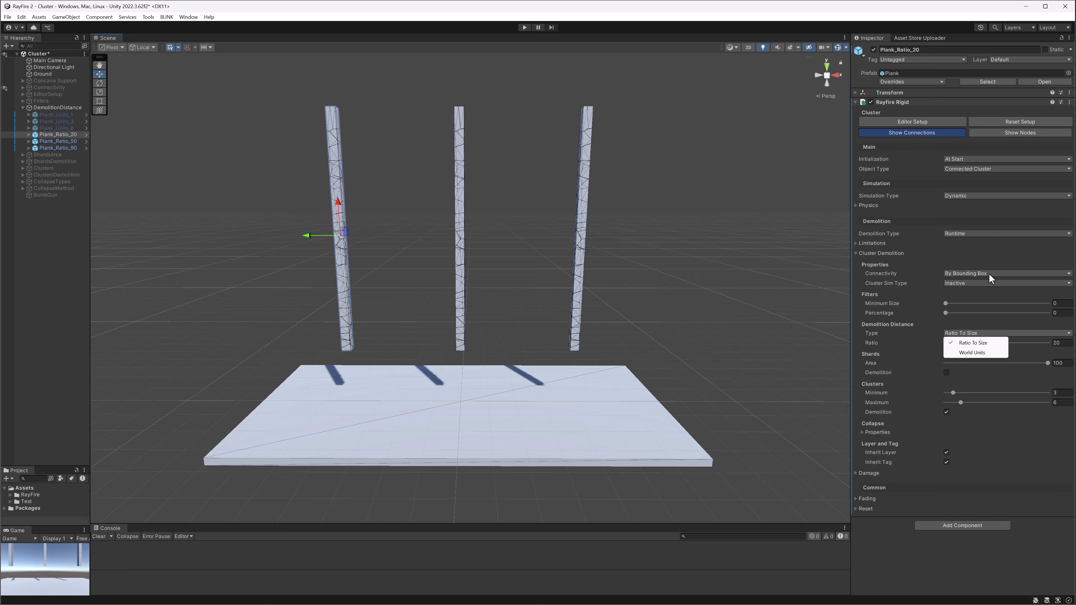
key("Escape")
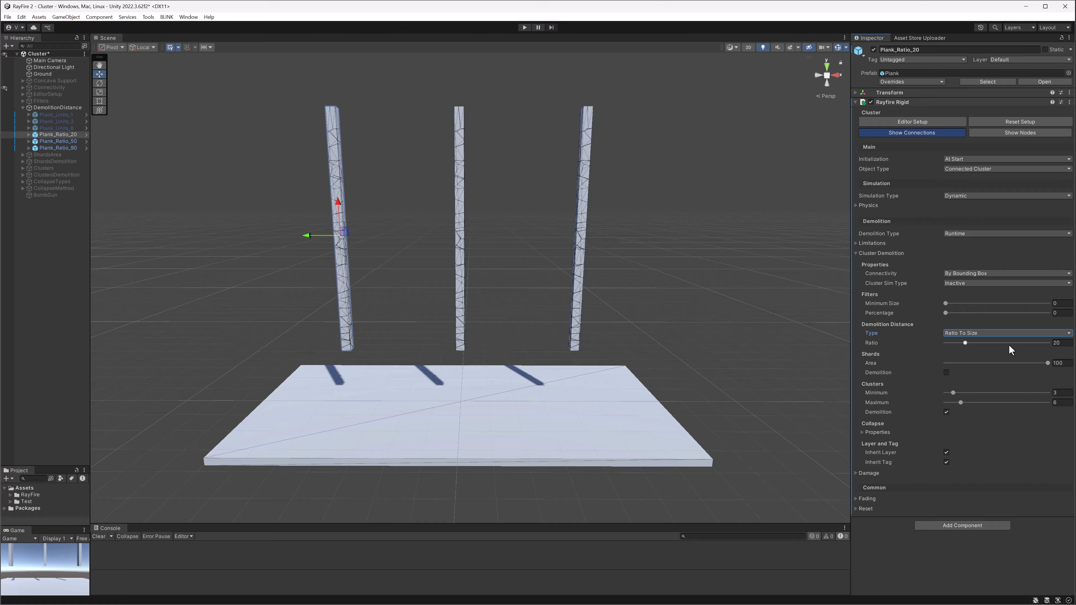
left_click(1062, 342)
double_click(1062, 343)
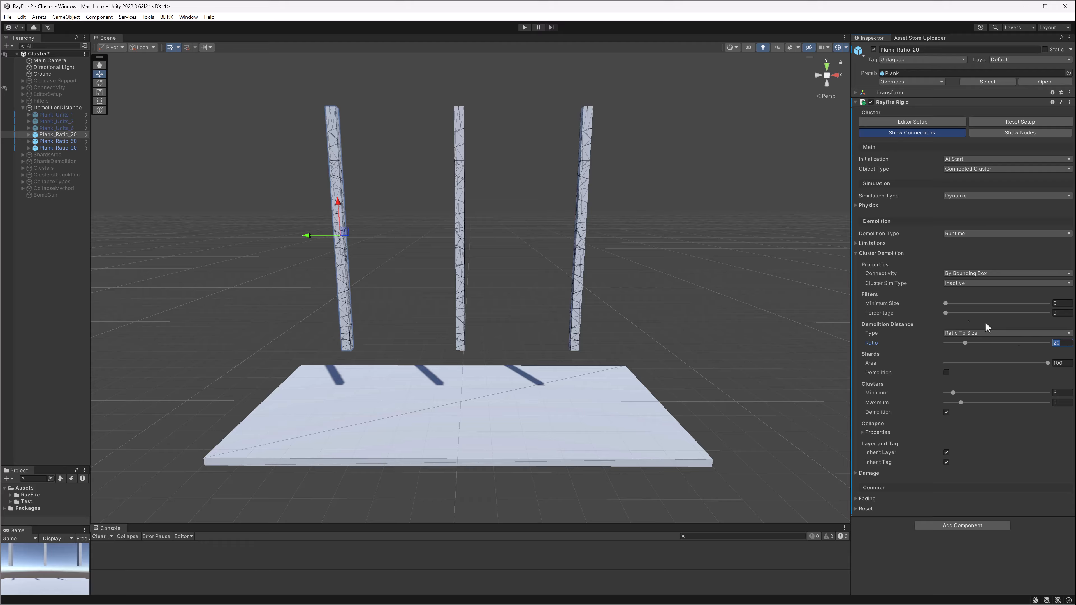
- Compare the Demolition Distance ratios of Plank_Ratio_50 and Plank_Ratio_90
left_click(389, 240)
left_click(344, 232)
left_click(457, 224)
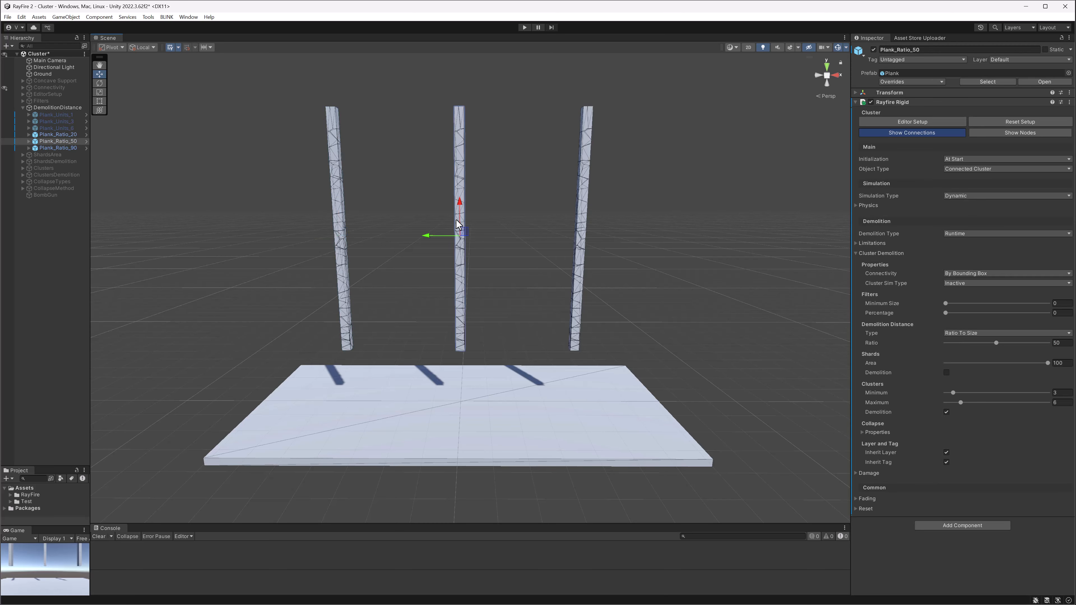
left_click(581, 209)
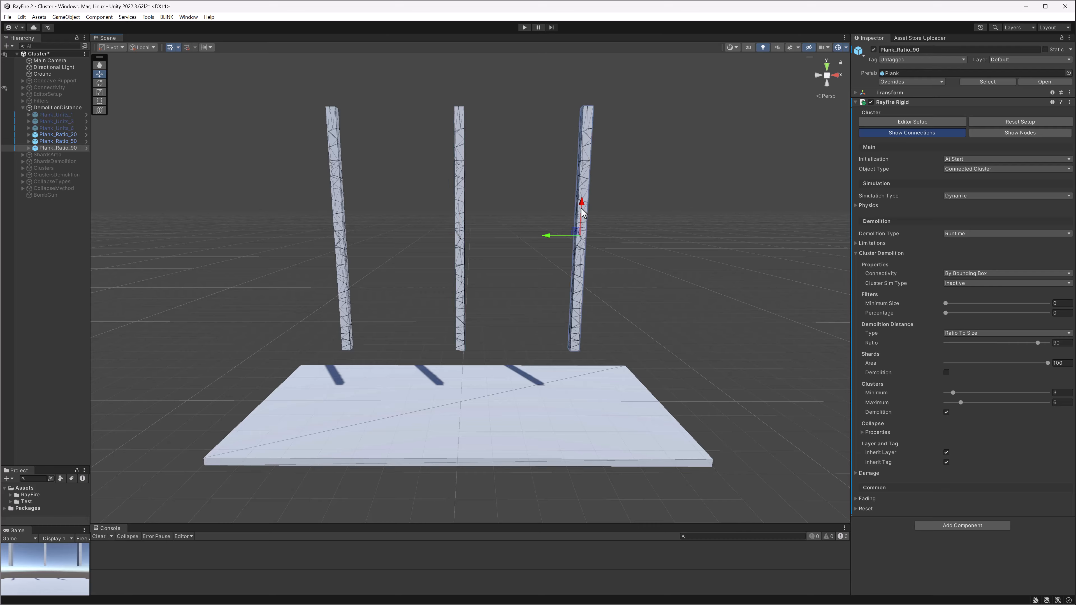
- Run the simulation until the planks are demolished, pause it, and move the remaining Plank_Ratio_20 cluster away from its base fragments
left_click(525, 28)
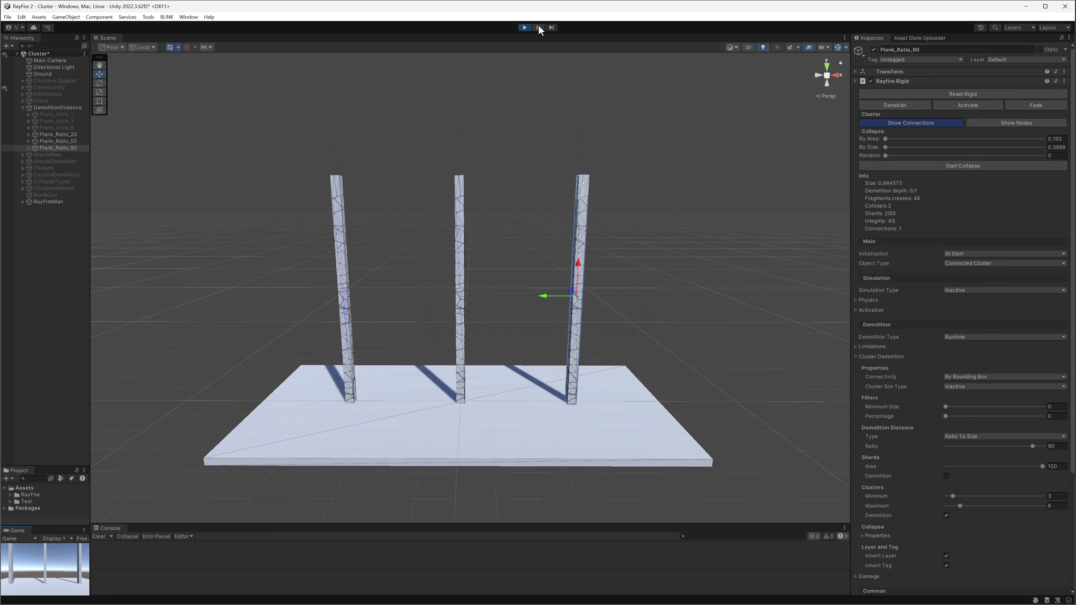
left_click(343, 201)
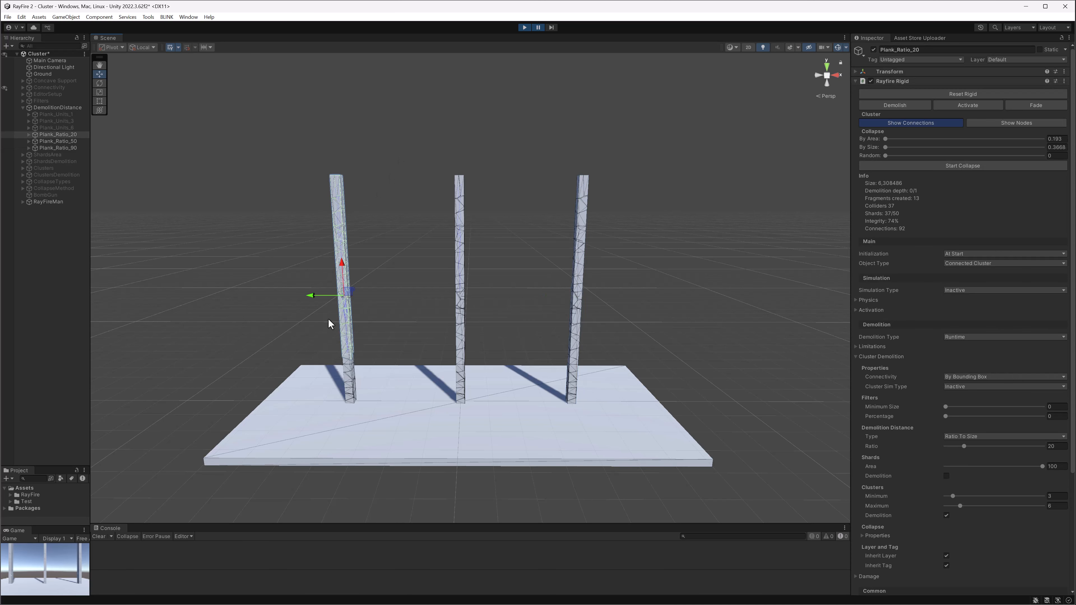
left_click_drag(314, 296, 295, 296)
left_click(349, 387)
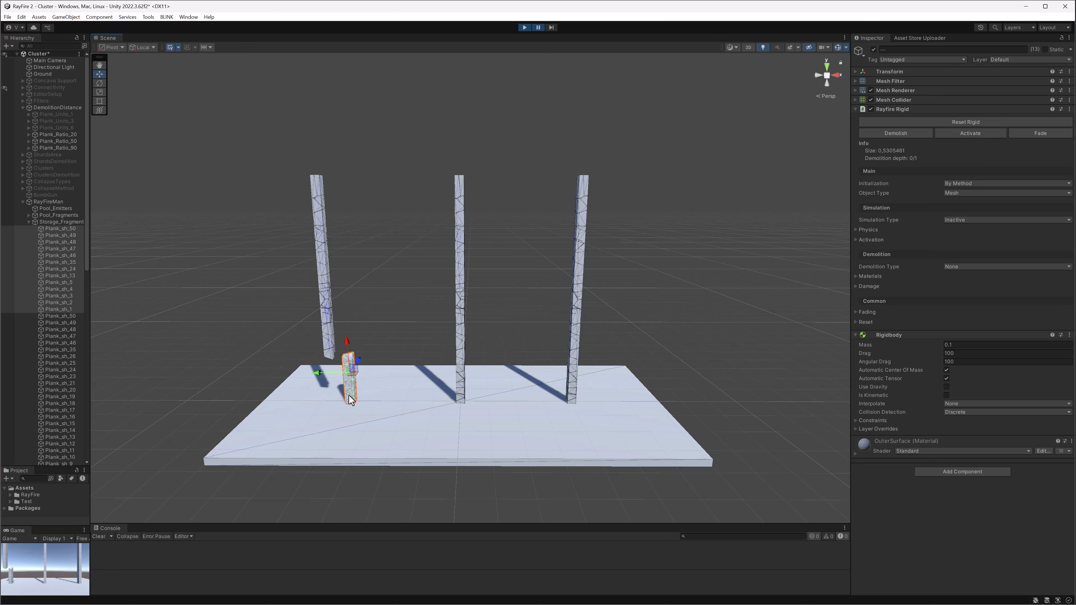
- Move the remaining Plank_Ratio_50 cluster aside and select the fragments broken off below it
left_click(457, 280)
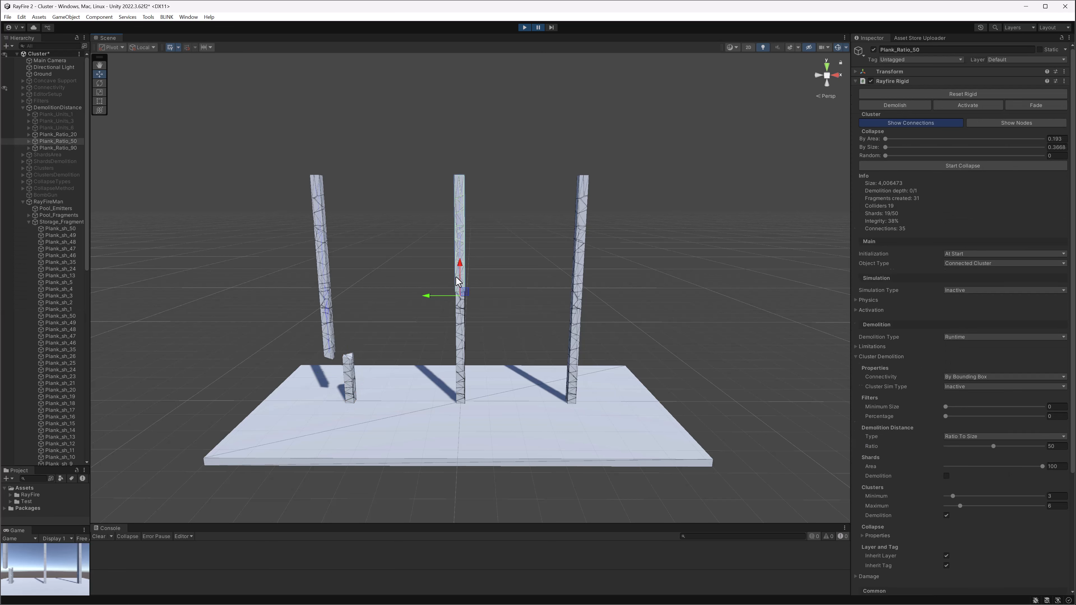
left_click_drag(435, 294, 406, 294)
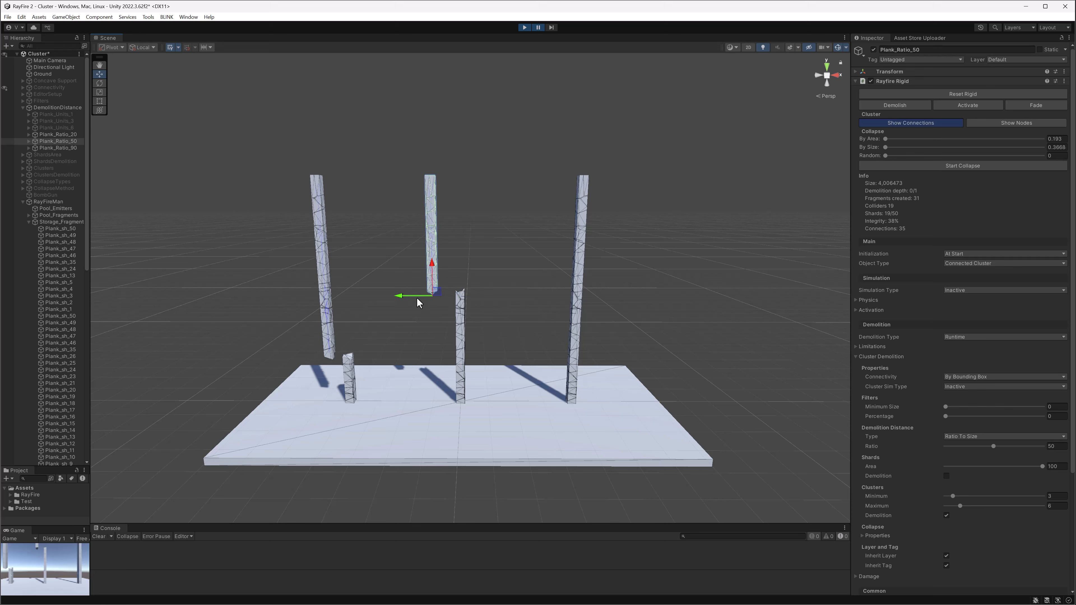
left_click(463, 330)
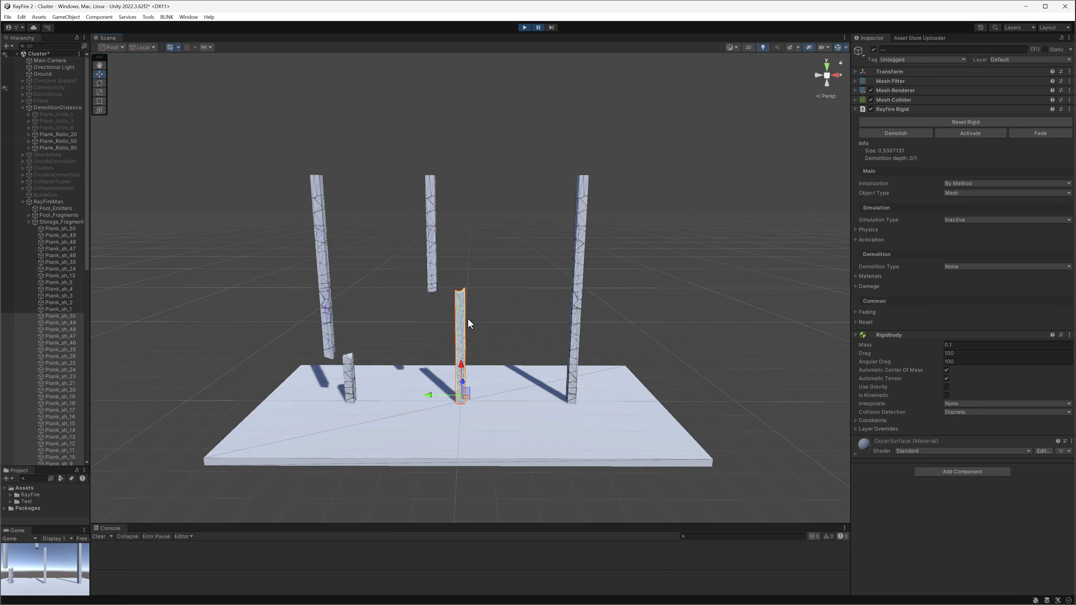
- Undo the moves of the Plank_Ratio_50 and Plank_Ratio_20 clusters
key("ctrl+z")
key("ctrl+z")
key("ctrl+z")
key("ctrl+z")
key("ctrl+z")
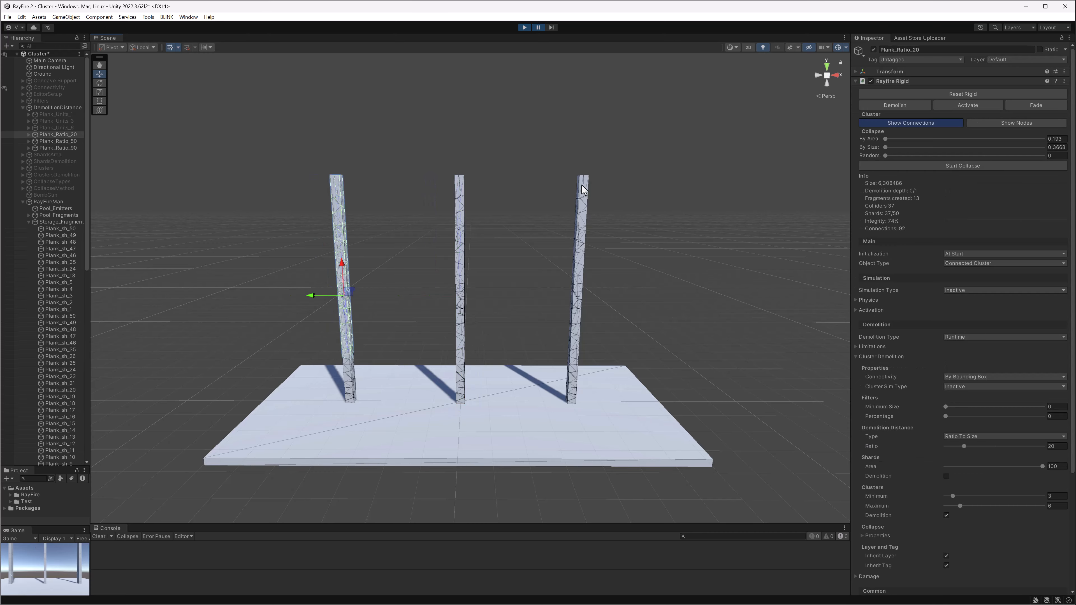
- Move the remaining Plank_Ratio_90 cluster aside to check its size and undo that move
left_click(581, 185)
left_click_drag(548, 294, 524, 295)
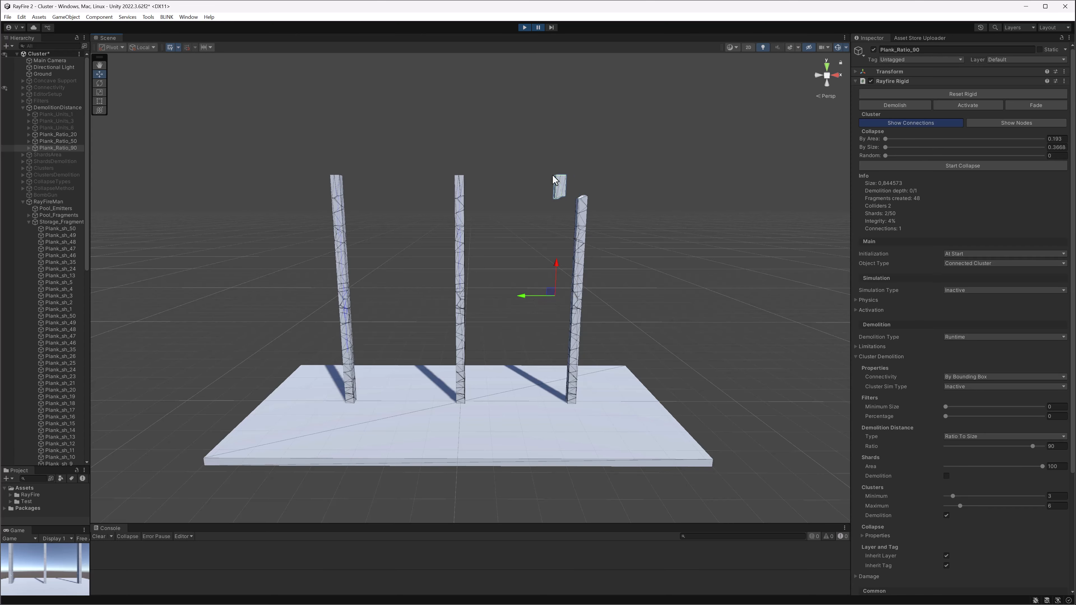
key("ctrl+z")
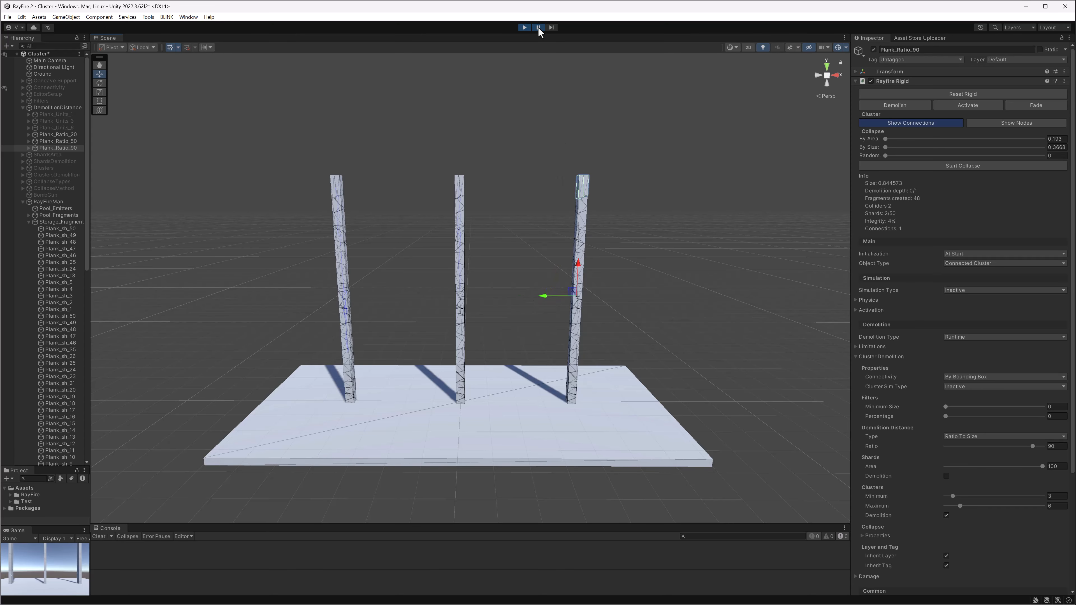
left_click(574, 89)
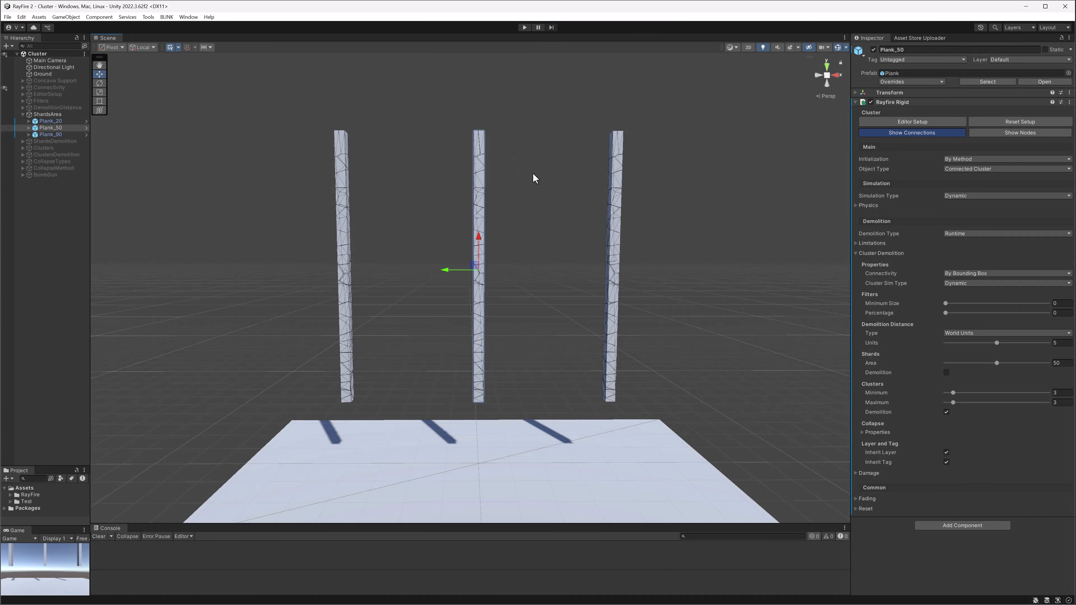
- Select Plank_50 in the ShardsArea group, enter play mode and initialize its Rayfire Rigid component
left_click(511, 155)
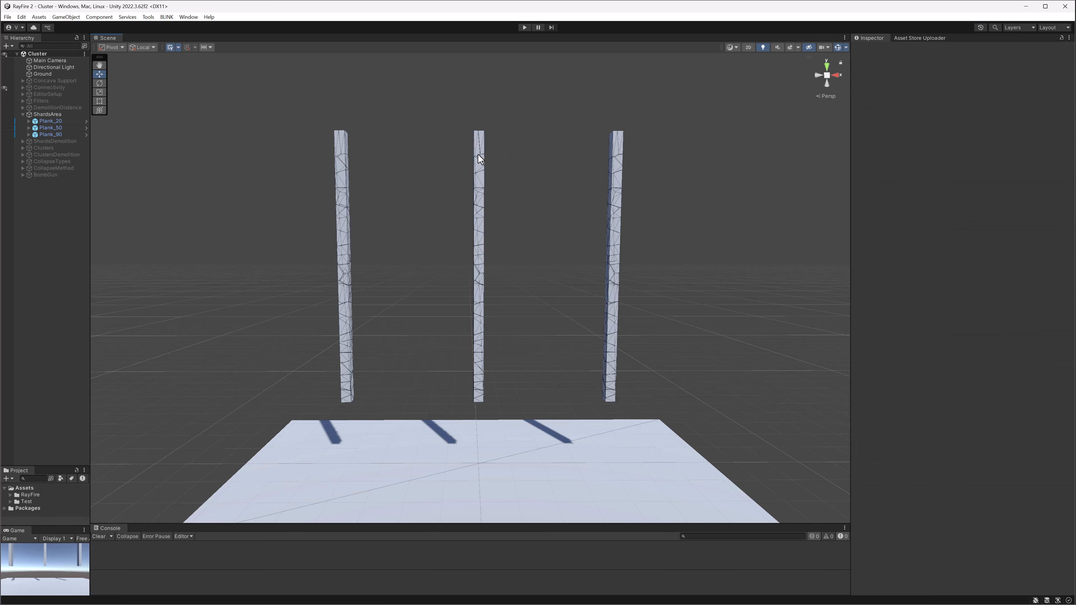
left_click(478, 156)
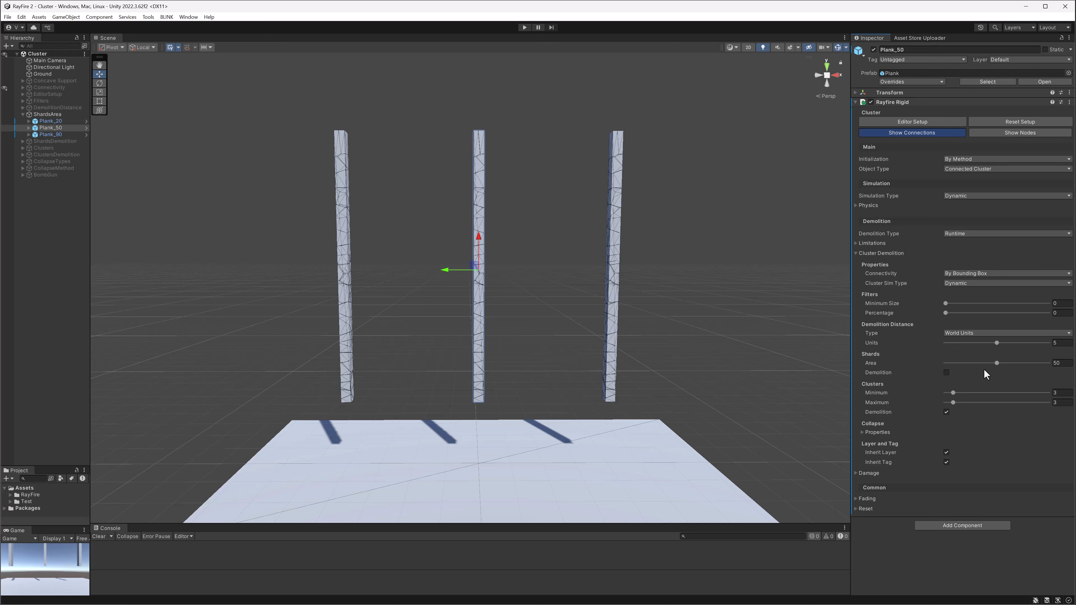
left_click_drag(997, 364, 994, 363)
left_click(523, 28)
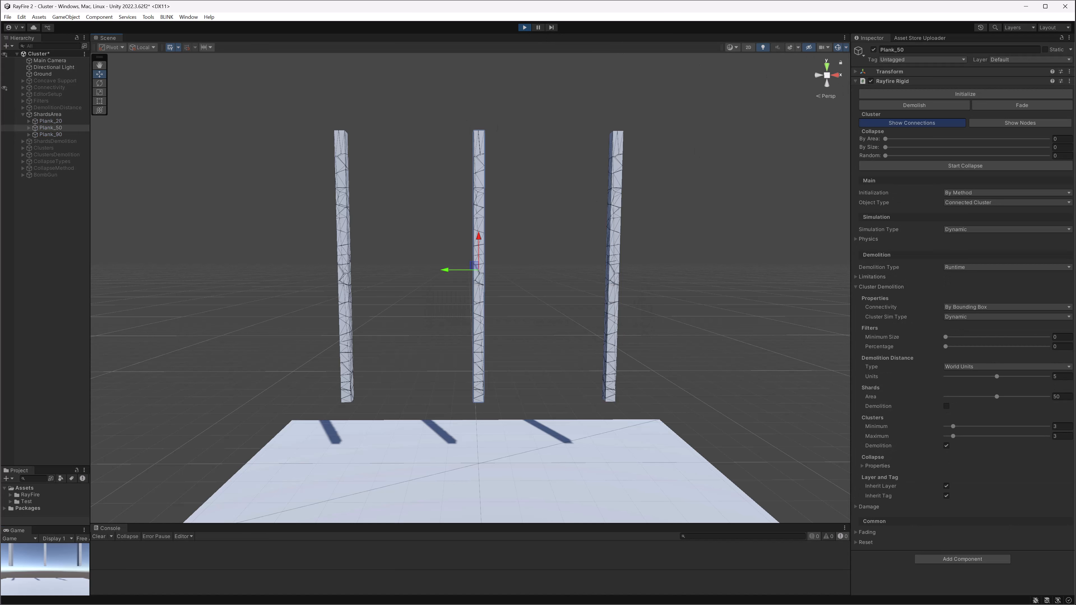
left_click(1059, 397)
left_click(868, 93)
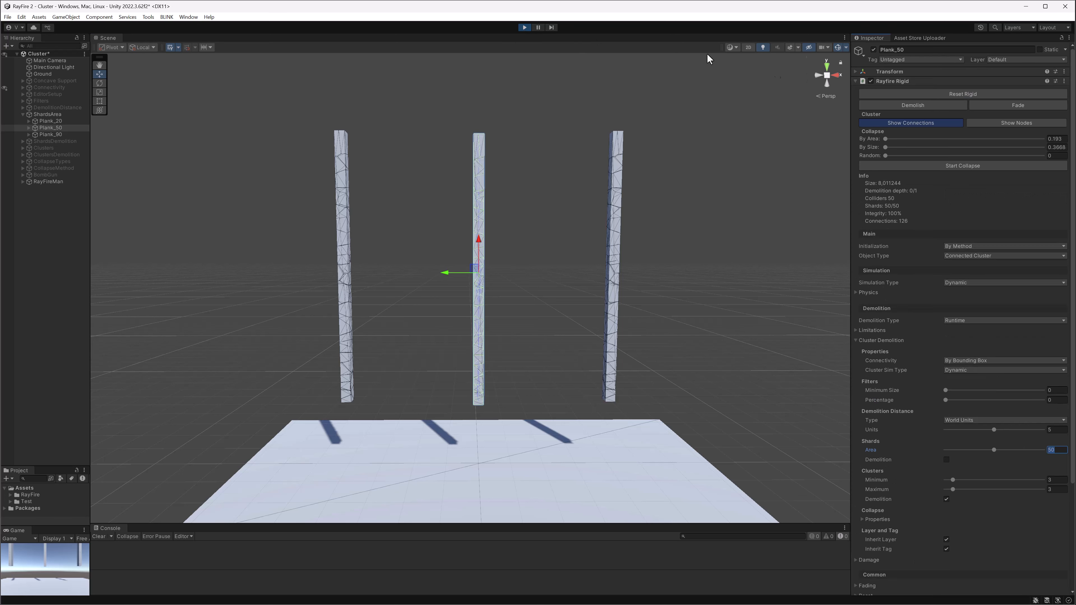
- Move the remaining upper piece of Plank_50 sideways off its demolished lower part
left_click(465, 201)
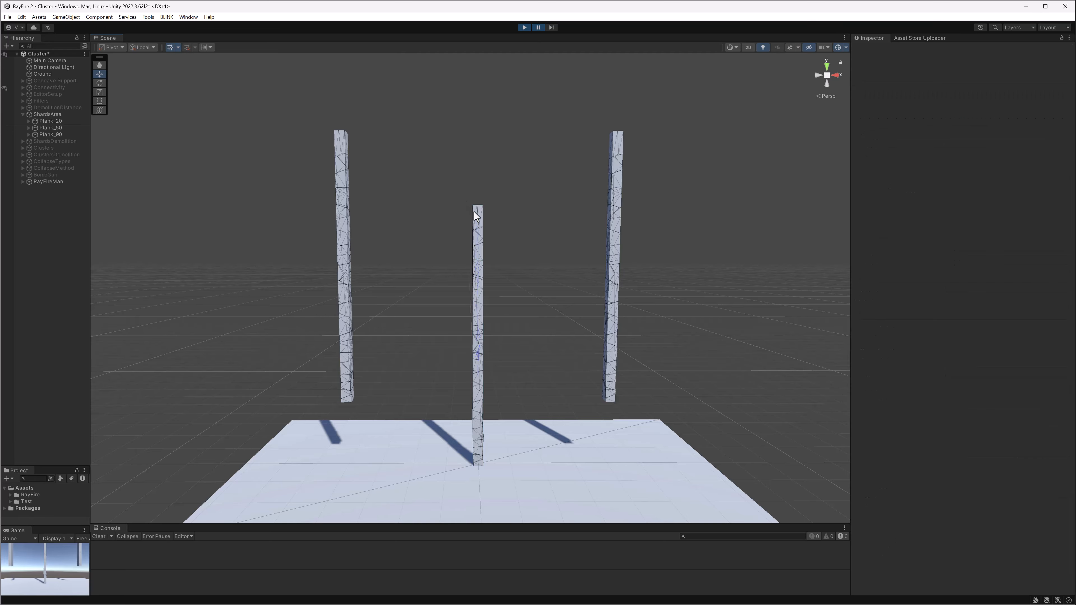
left_click(478, 226)
middle_click_drag(478, 247, 482, 184)
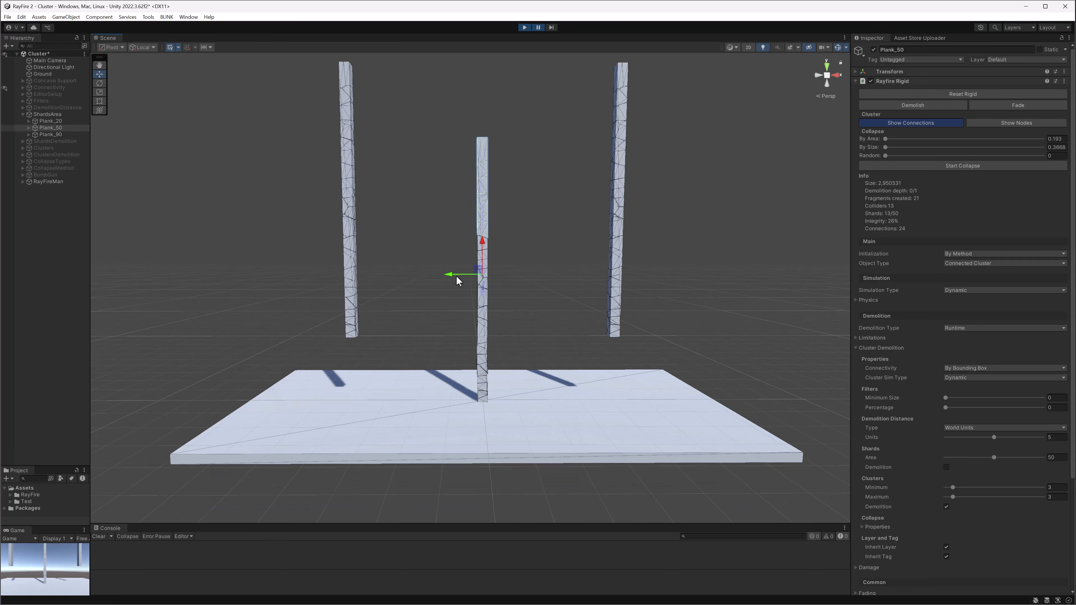
left_click_drag(450, 275, 434, 274)
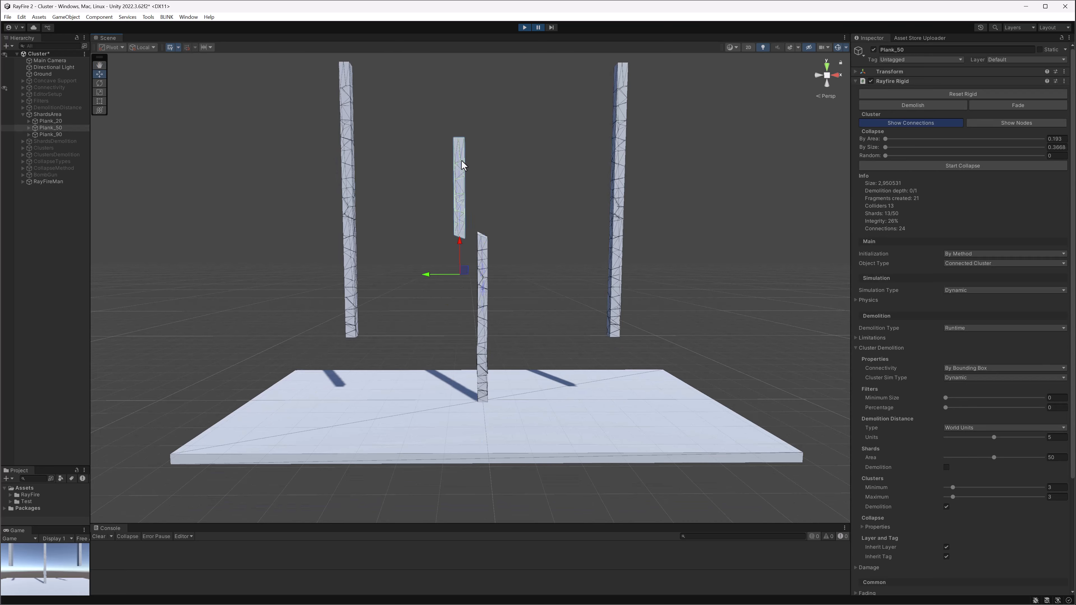
- Select the whole demolished part of Plank_50 to examine its shards and clusters
left_click(1057, 436)
left_click_drag(509, 405, 443, 235)
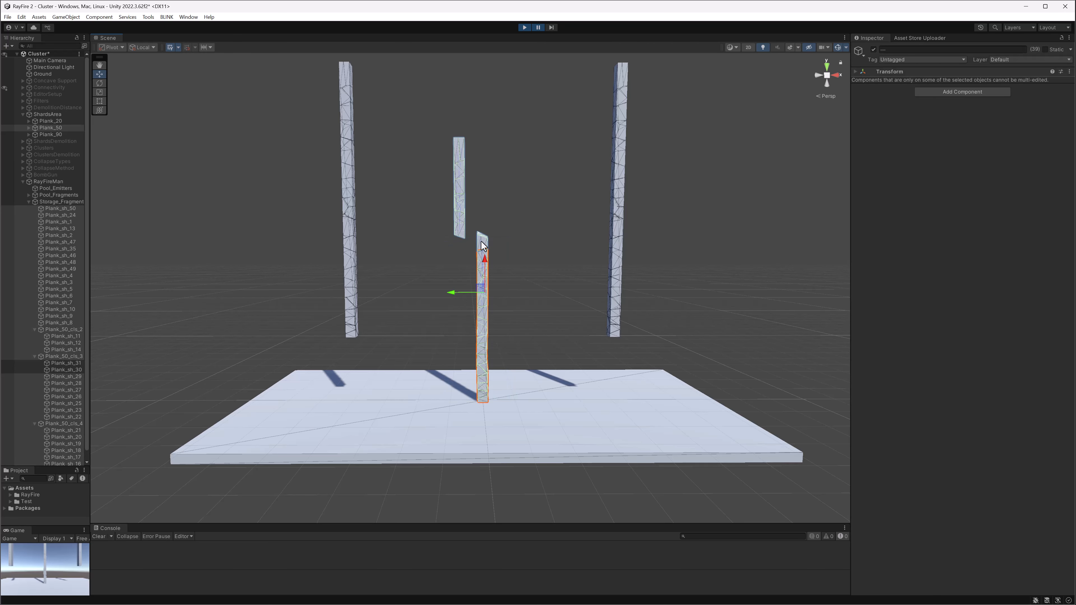
left_click(504, 260)
scroll(493, 252, "up", 5)
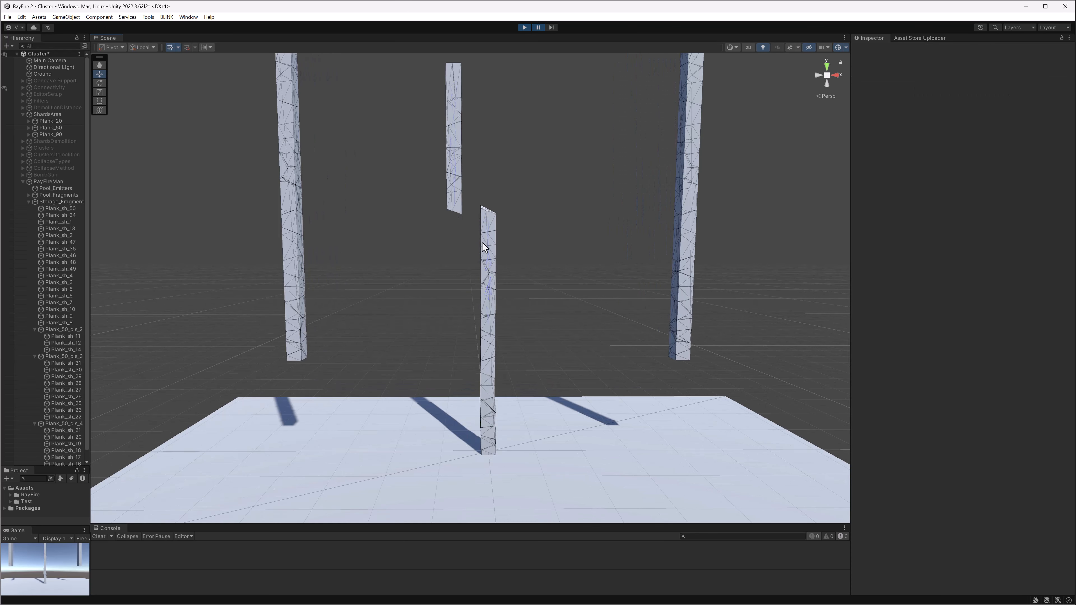
- Pull the clusters Plank_50_cls_3, Plank_50_cls_4 and Plank_50_cls_2 sideways out of the demolished plank
left_click(483, 243)
left_click_drag(461, 223, 442, 219)
left_click(491, 291)
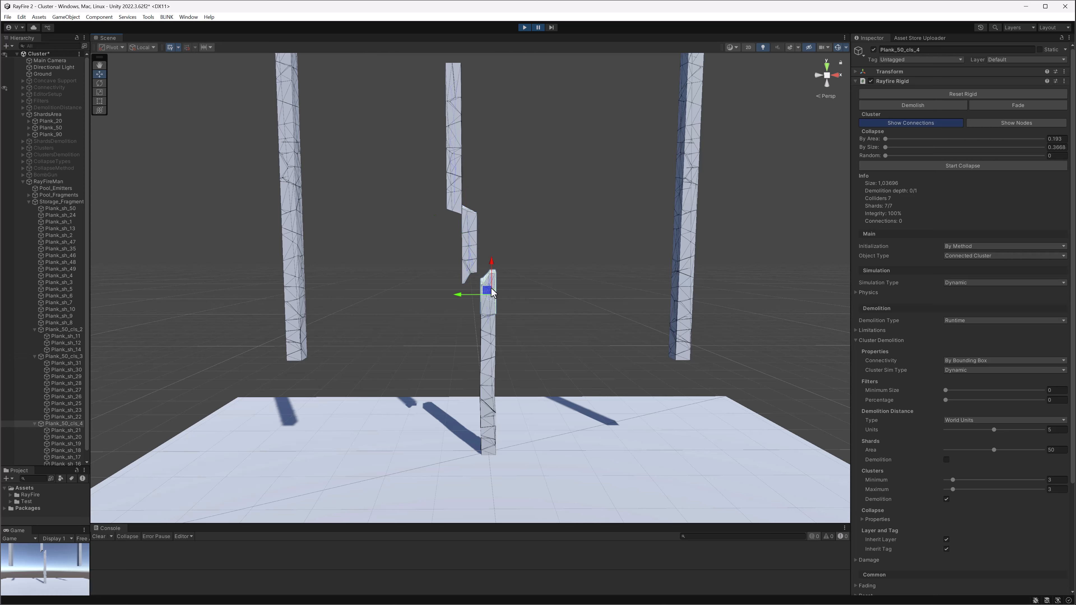
left_click_drag(464, 299, 410, 299)
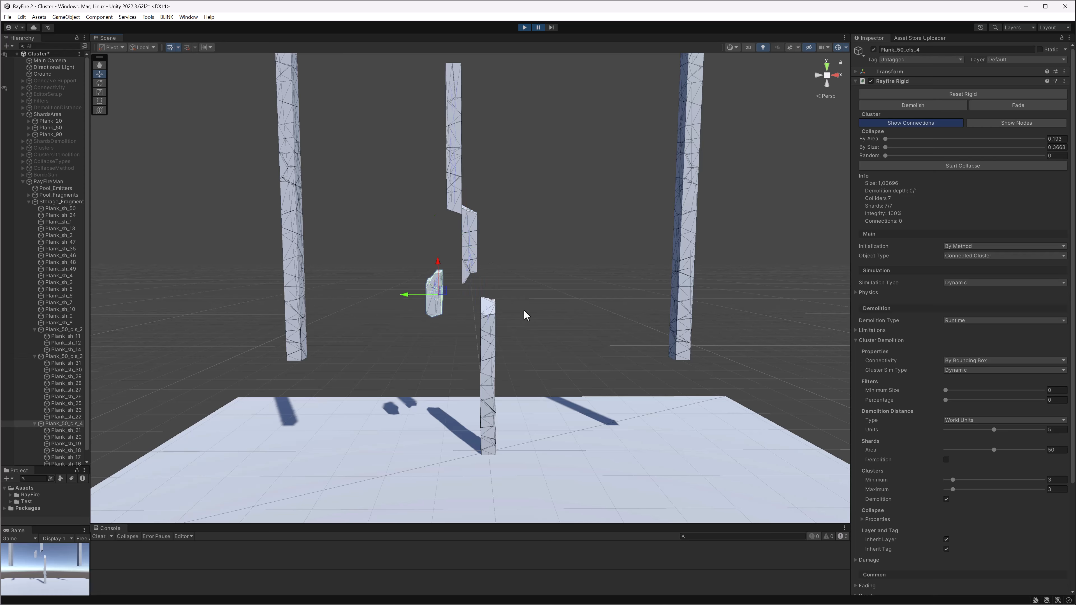
left_click(489, 309)
left_click_drag(469, 329, 435, 330)
scroll(510, 348, "down", 2)
scroll(510, 347, "down", 1)
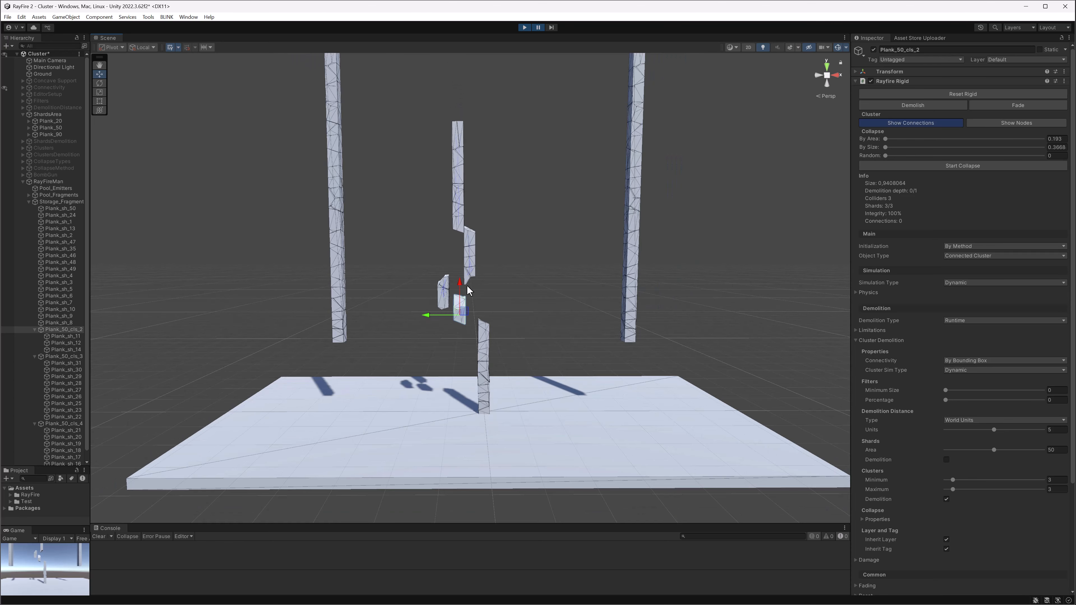
- Examine the Shards Area setting of Plank_50 against the separate shards at the plank's base
left_click(450, 187)
left_click(1059, 459)
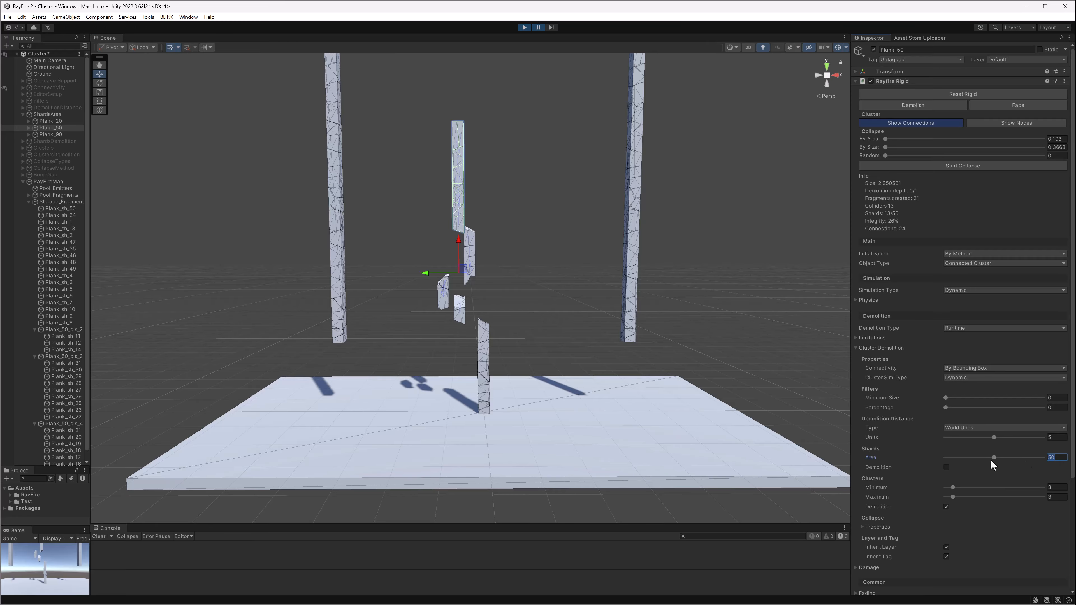
left_click_drag(511, 417, 511, 223)
left_click_drag(432, 245, 528, 364)
left_click_drag(517, 436, 437, 336)
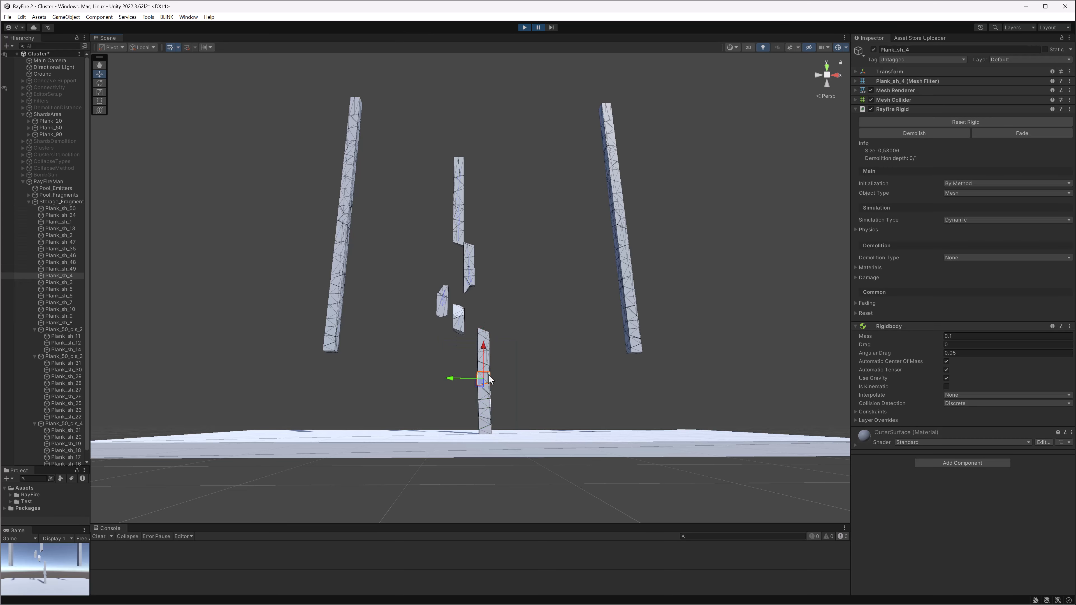
- Examine the single shards at the base, the detached clusters, and all pieces of Plank_50 together by selecting them
left_click(500, 435)
left_click_drag(506, 432, 433, 330)
left_click_drag(511, 338, 426, 247)
left_click(463, 324)
left_click(474, 271)
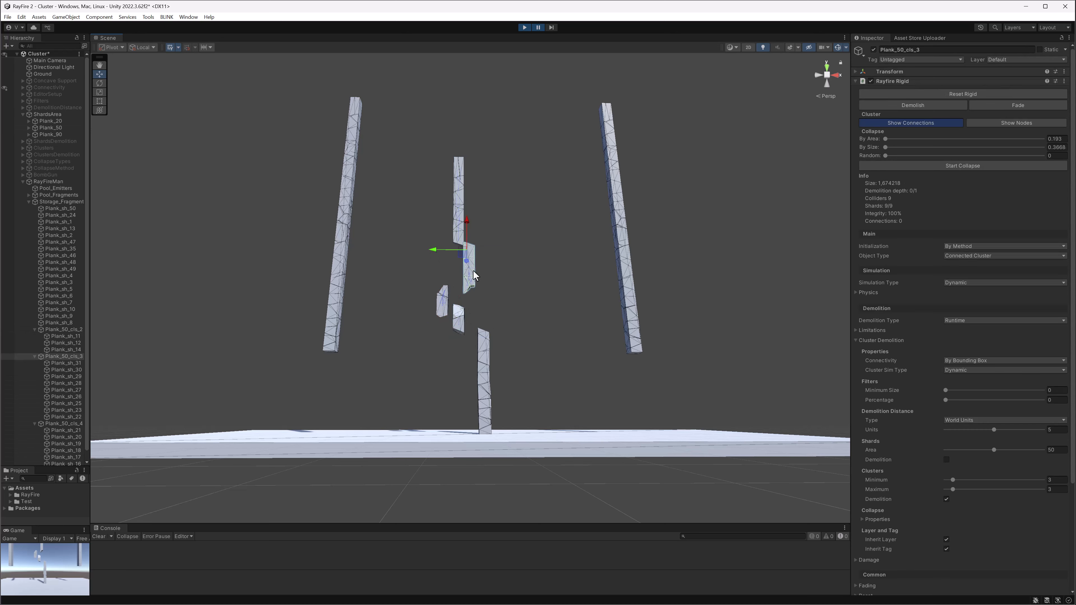
left_click(439, 304)
left_click_drag(510, 434, 444, 173)
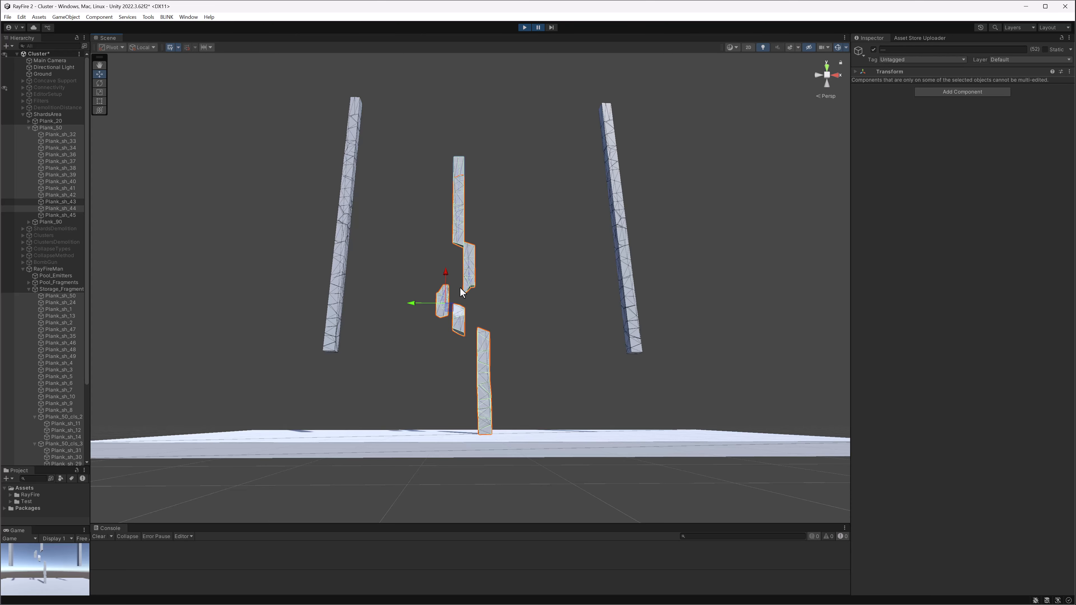
- Check the Shards Area setting of Plank_50 and resume the paused simulation
left_click(456, 184)
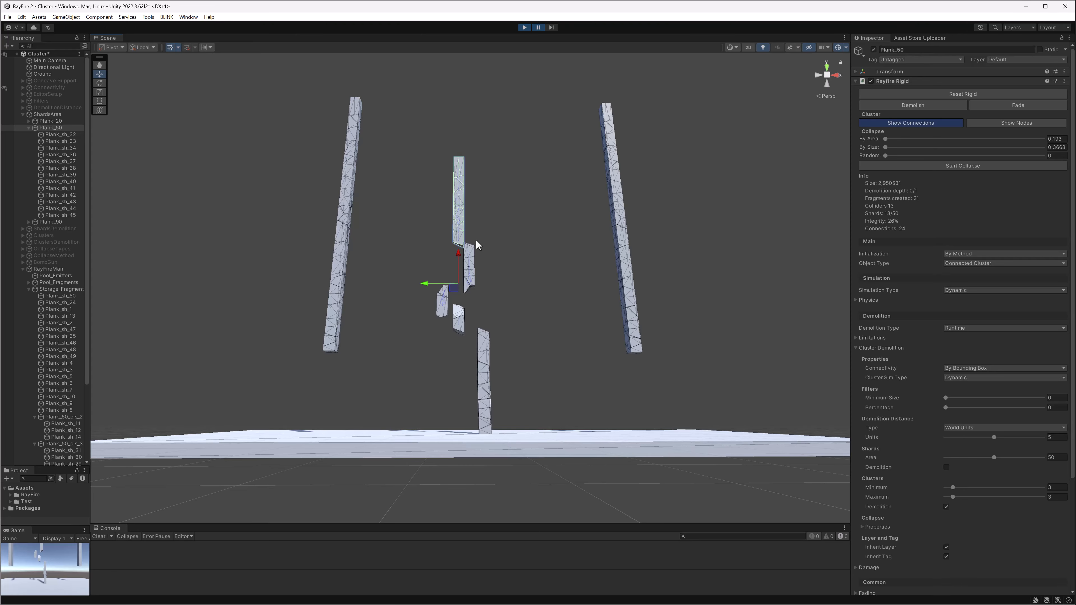
left_click_drag(519, 302, 529, 359, "alt")
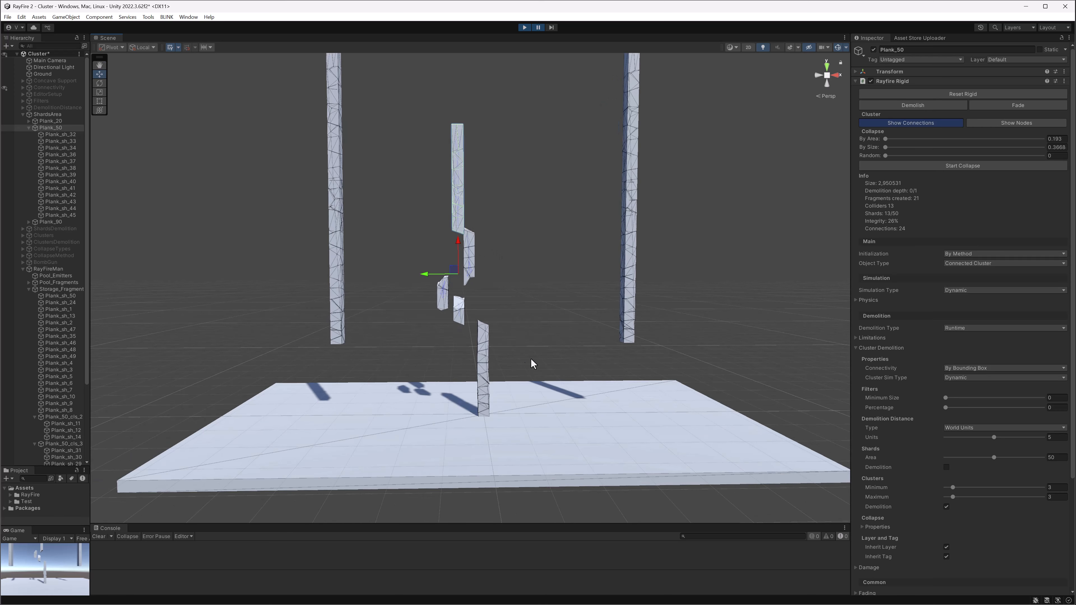
left_click(1054, 457)
left_click(537, 27)
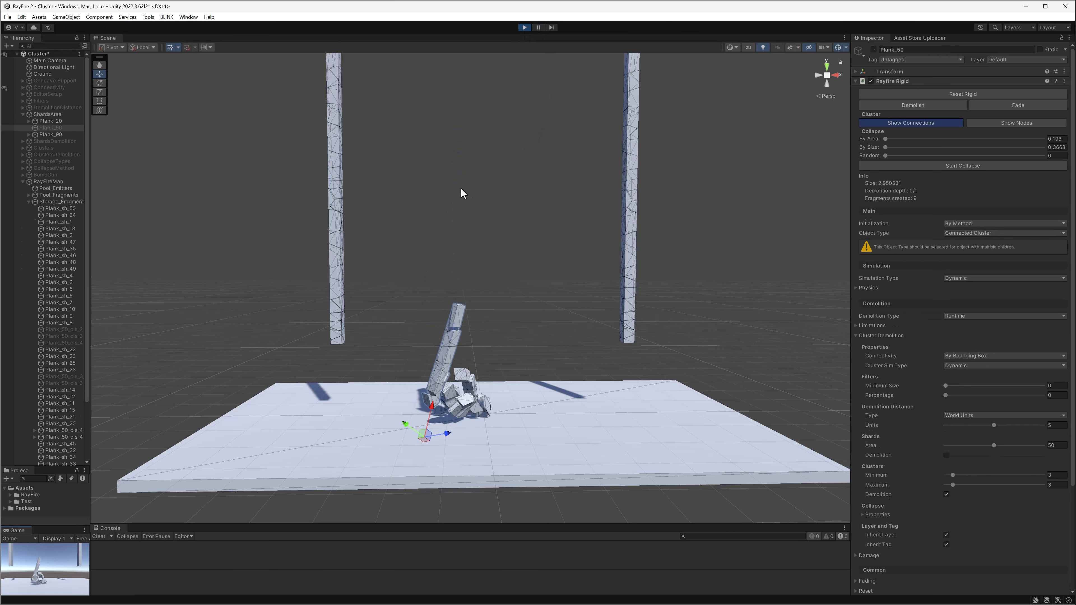
- Examine Plank_20's Shards Area setting and the middle section of its shards before its demolition
middle_click_drag(461, 193, 492, 228)
left_click(407, 215)
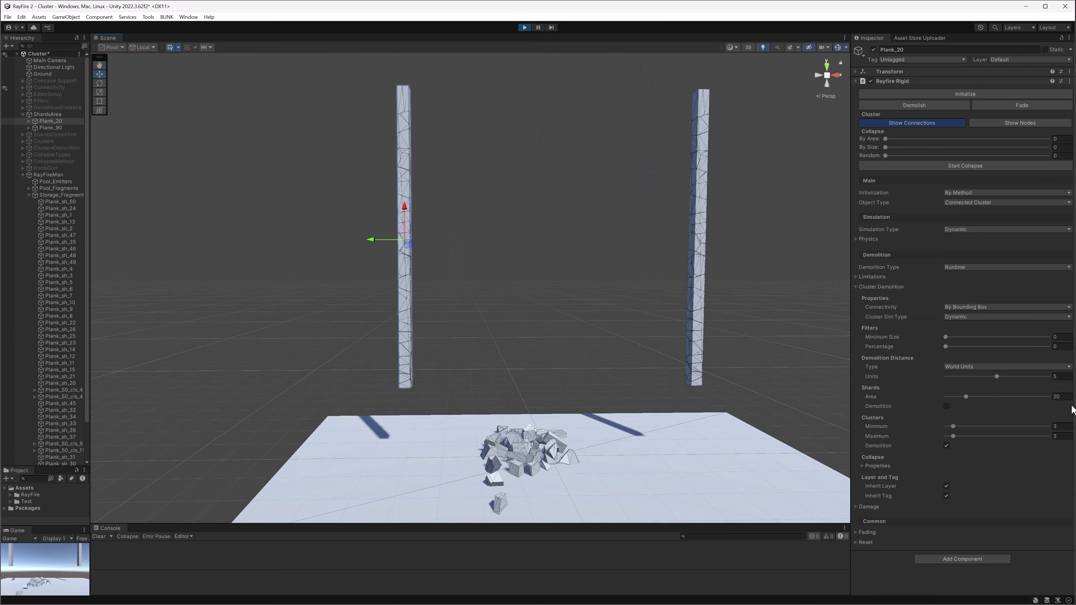
middle_click_drag(385, 385, 412, 331)
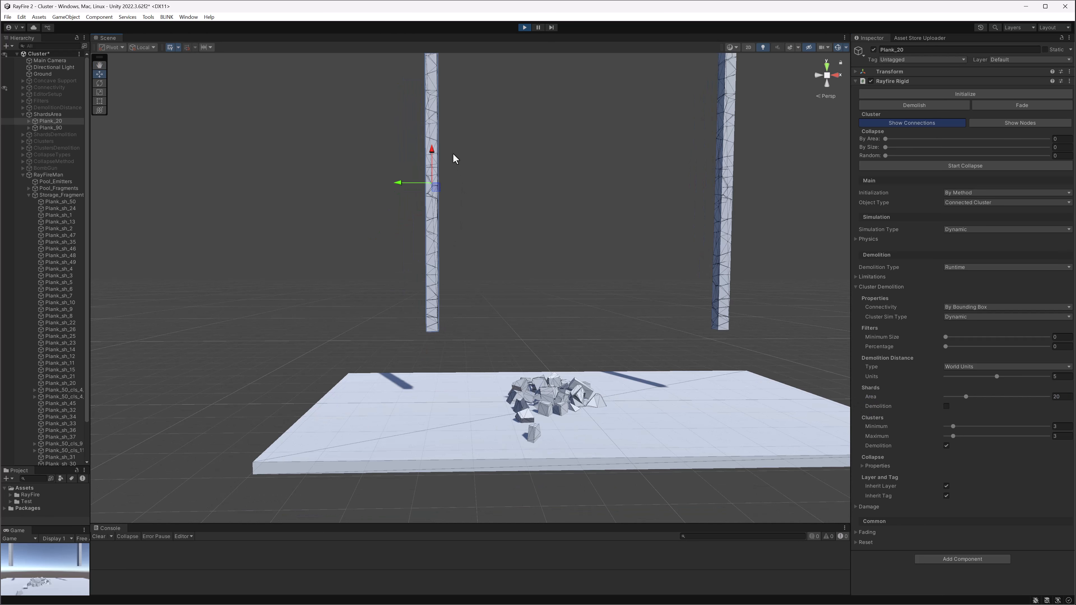
middle_click_drag(452, 154, 450, 212)
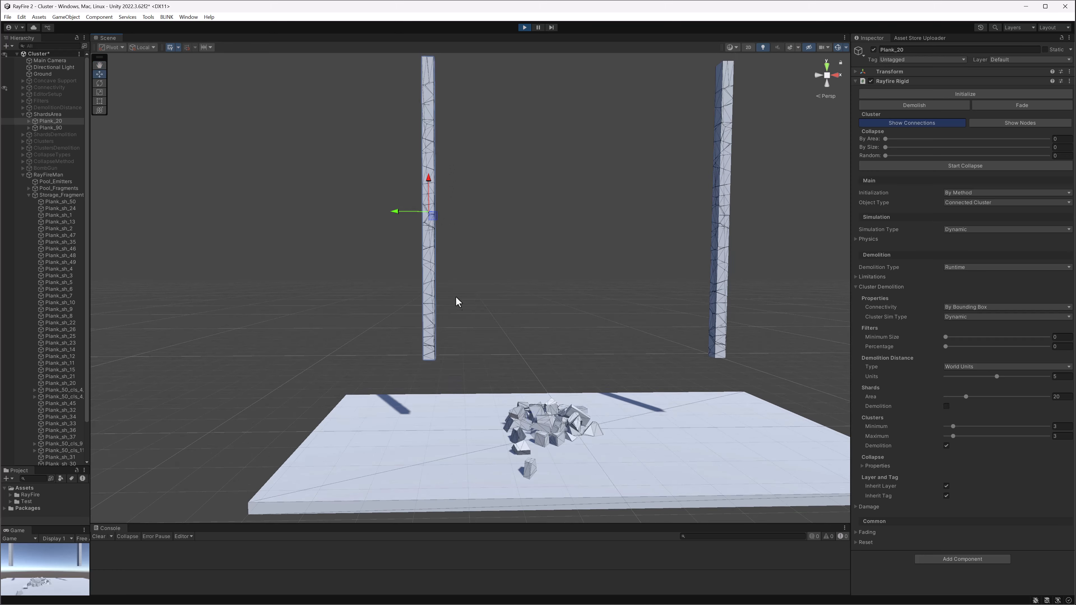
left_click_drag(453, 309, 392, 203)
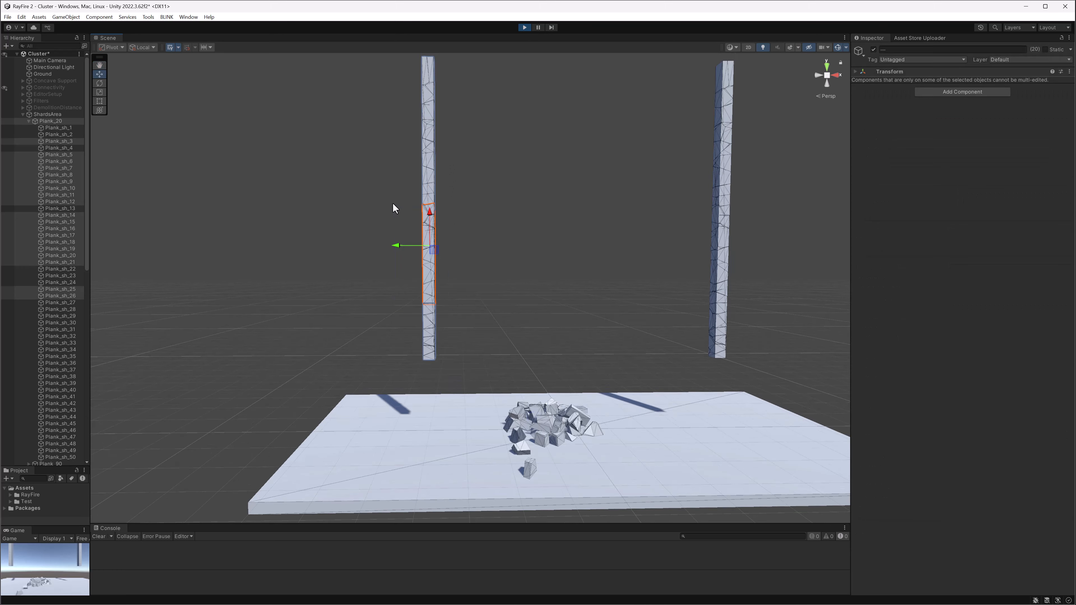
- Initialize Plank_20 so it falls, and pause the simulation once it hits the ground
middle_click_drag(452, 179, 449, 232)
left_click(445, 118)
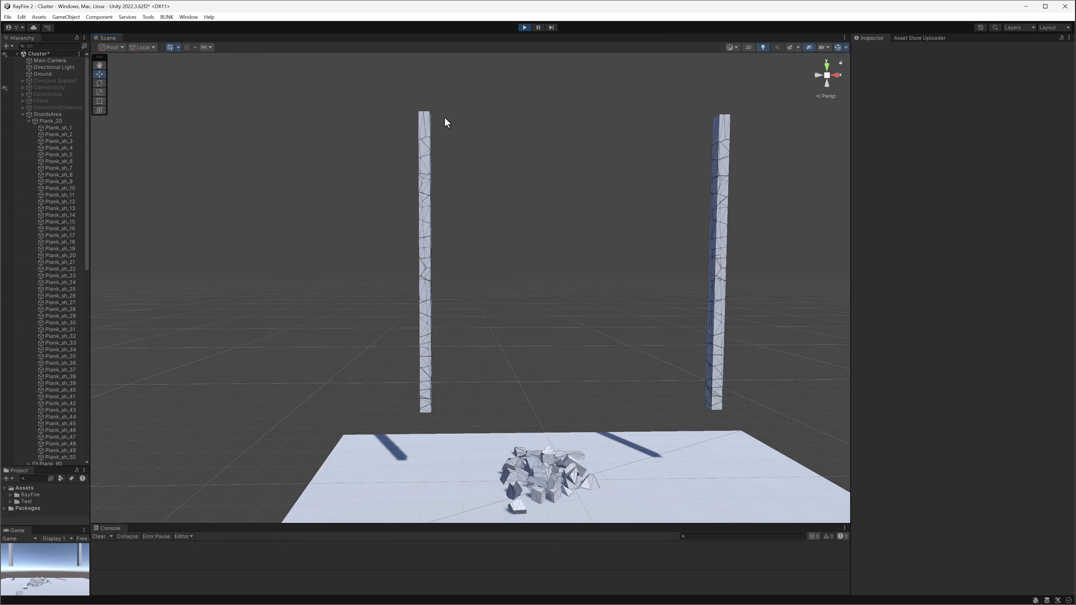
left_click(425, 127)
left_click(950, 95)
left_click(537, 28)
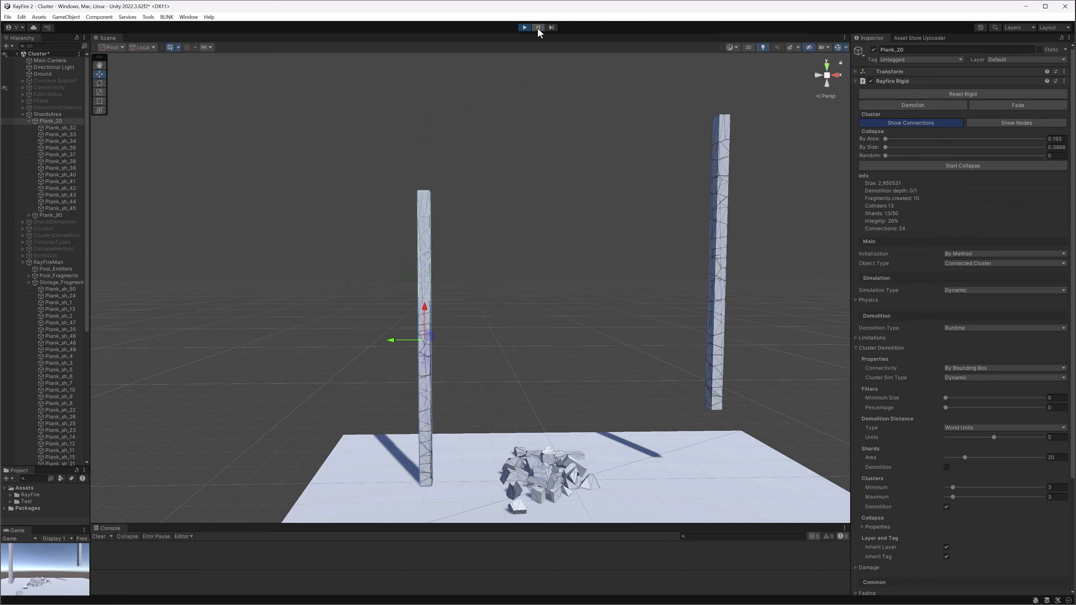
- Pull the remaining part of Plank_20 and its detached clusters sideways out of the demolished plank
middle_click_drag(461, 243, 475, 162)
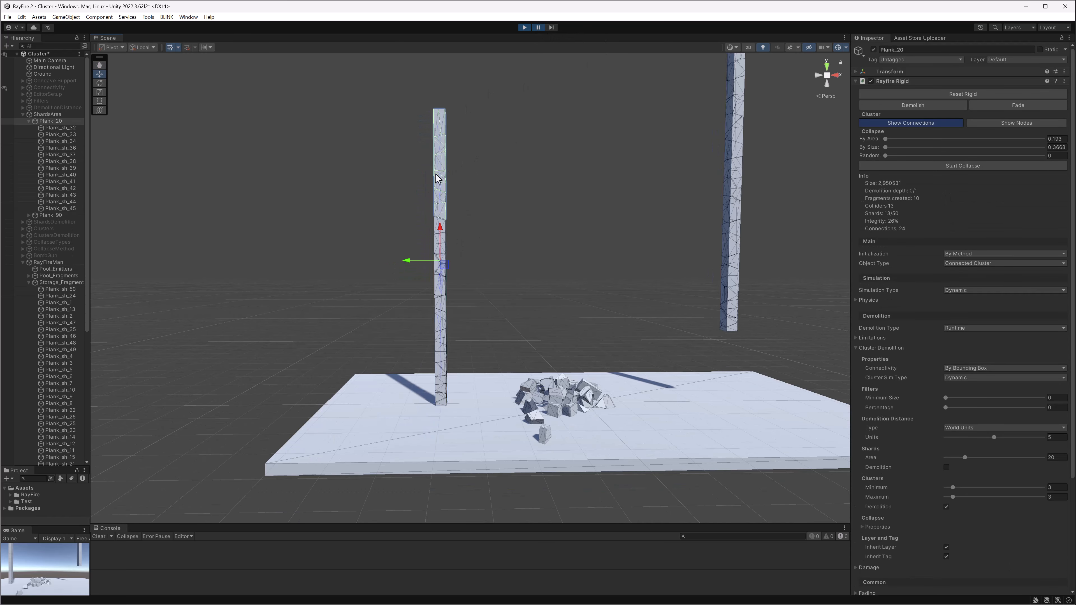
left_click_drag(411, 261, 380, 260)
left_click(443, 232)
left_click(438, 275)
left_click(439, 326)
left_click_drag(417, 347, 399, 347)
- Compare the single shards at the base of Plank_20 with its Shards Area setting, and resume the simulation
middle_click_drag(454, 362, 460, 300)
left_click_drag(462, 305, 443, 342)
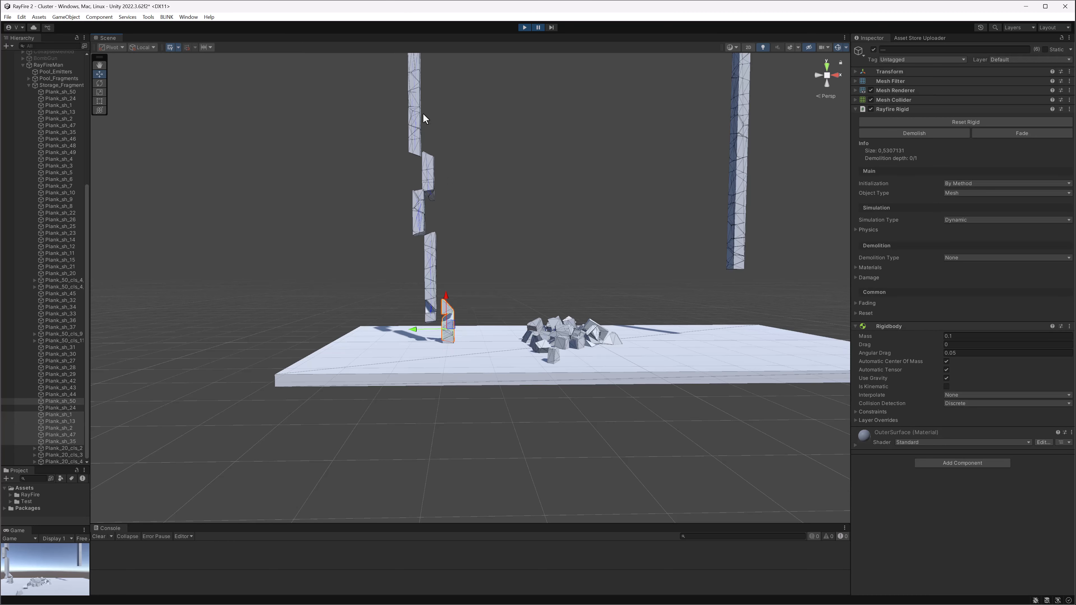
left_click(414, 113)
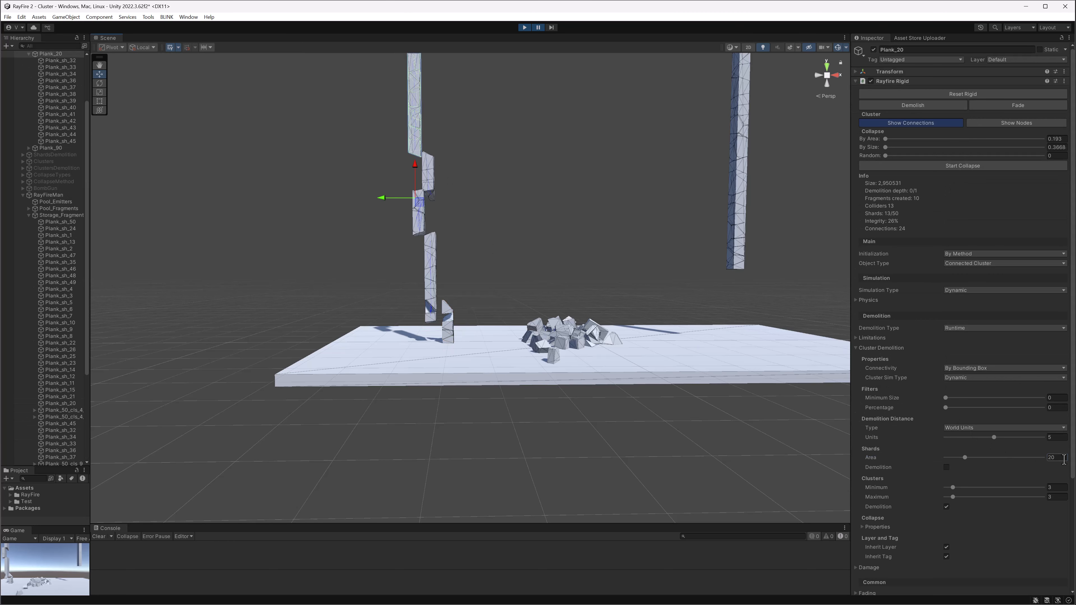
left_click(447, 335)
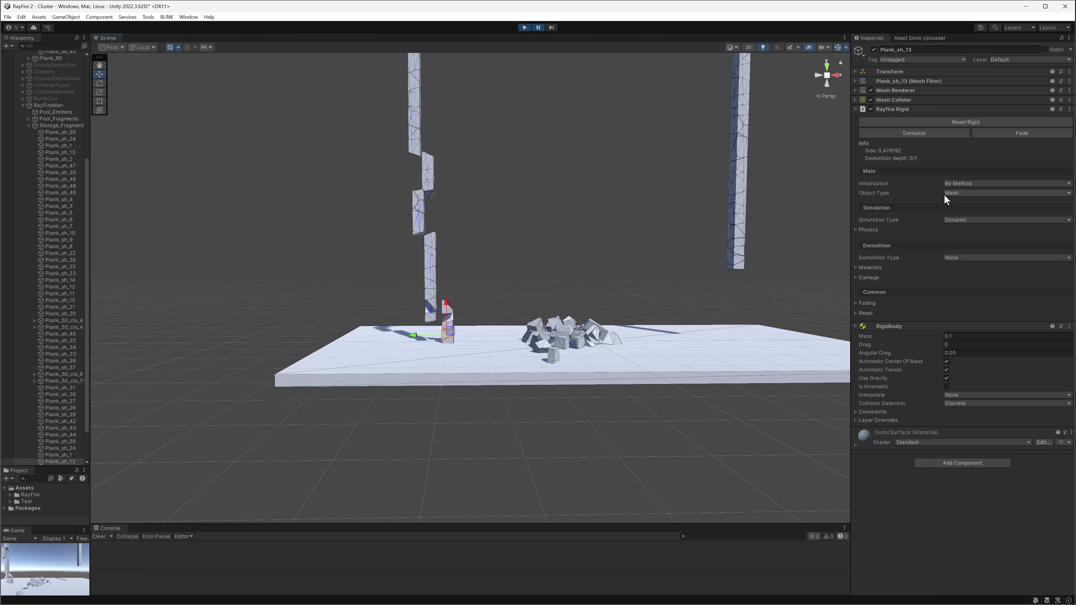
middle_click_drag(418, 138, 417, 203)
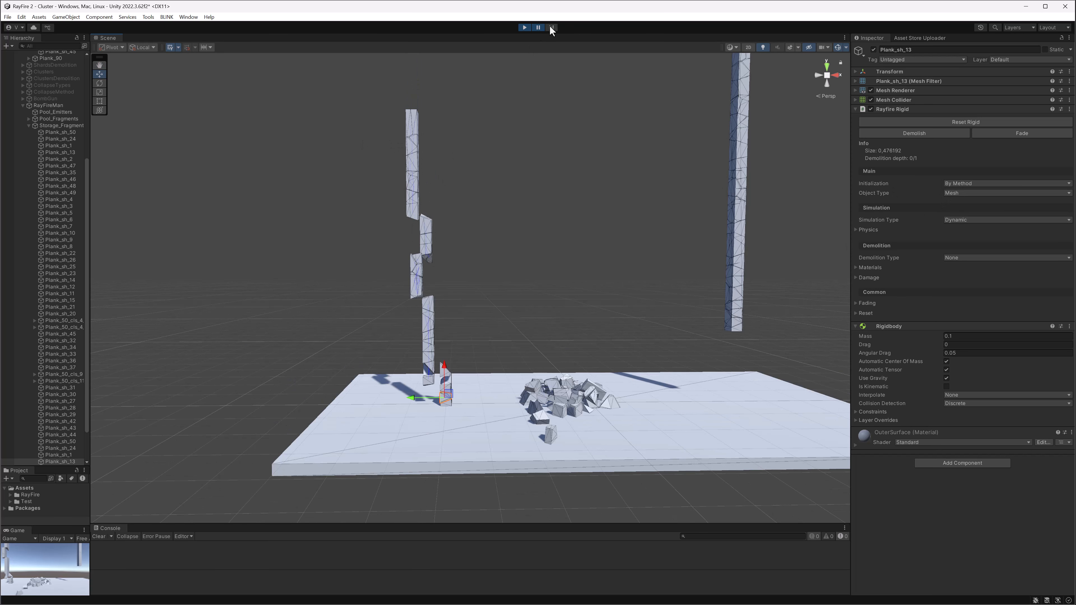
left_click(539, 28)
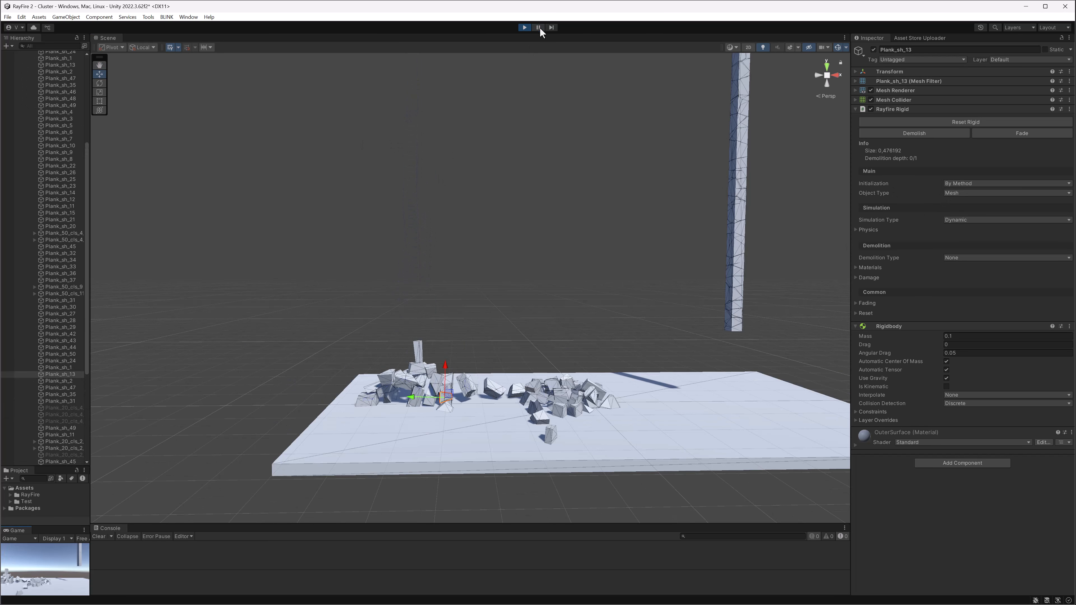
- Initialize Plank_90 with its Shards Area of 90, and pause the simulation while it is breaking on the ground
middle_click_drag(539, 180, 461, 205)
left_click(492, 182)
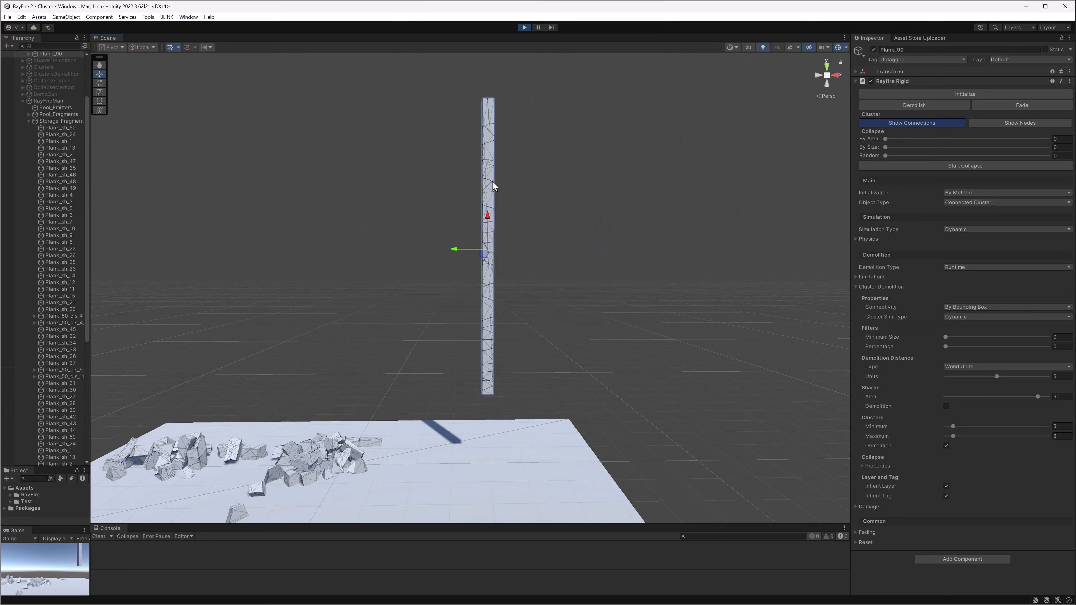
left_click_drag(1064, 397, 1019, 393)
left_click(910, 94)
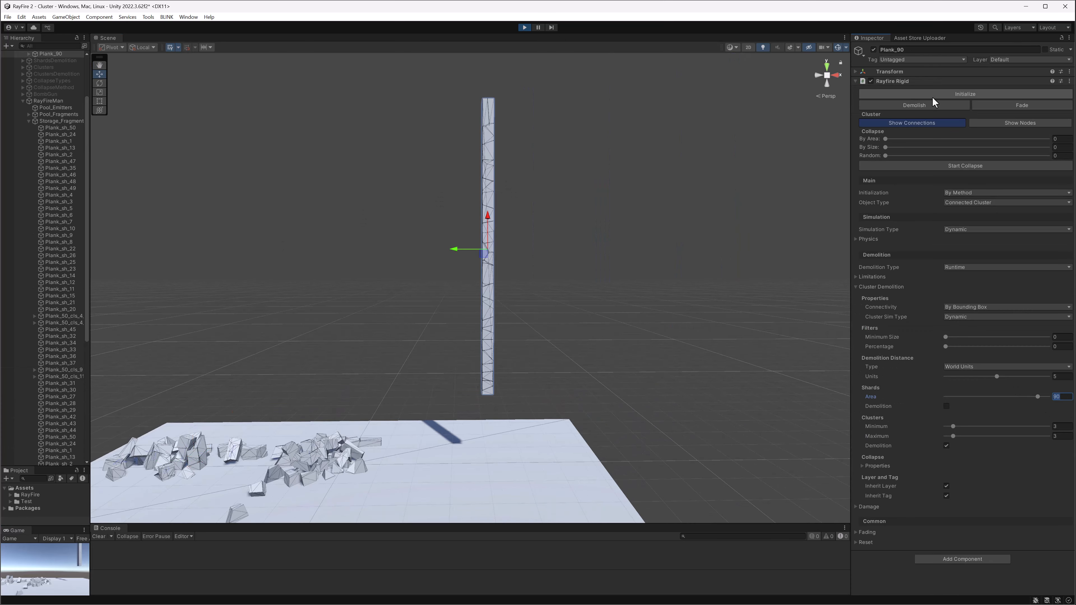
left_click(538, 26)
- Pull the remaining part of Plank_90 and its small detached clusters sideways away from the separate shards
left_click(487, 251)
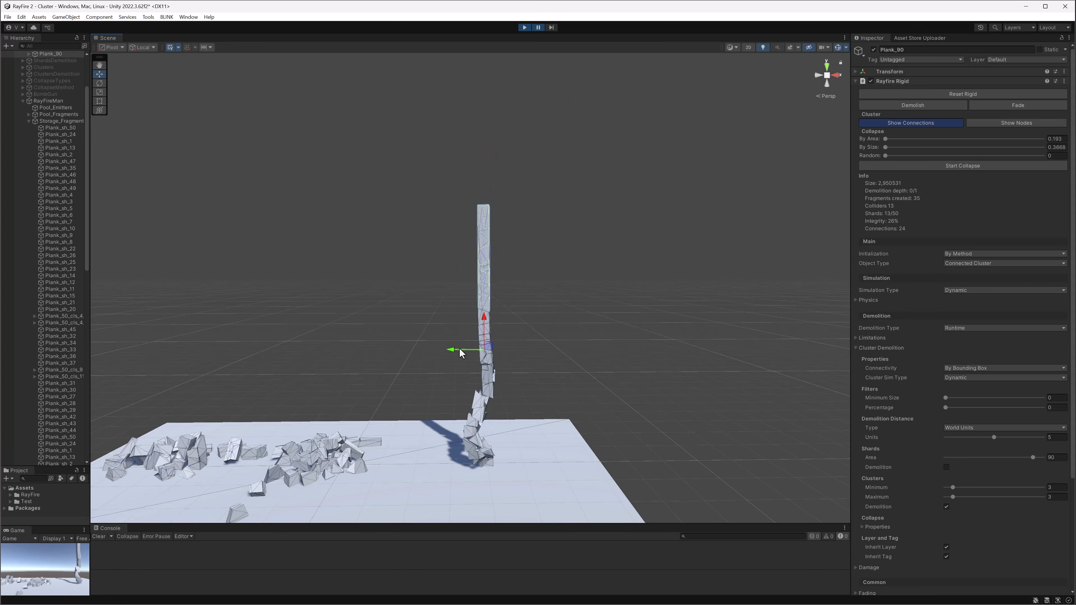
left_click_drag(459, 349, 434, 348)
left_click(487, 321)
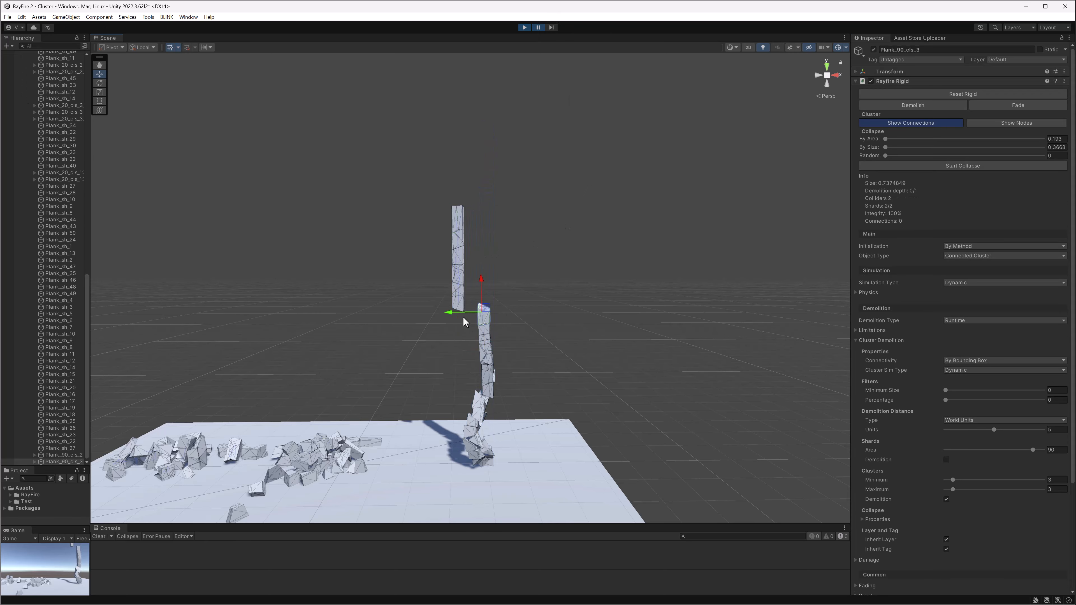
scroll(565, 350, "up", 5)
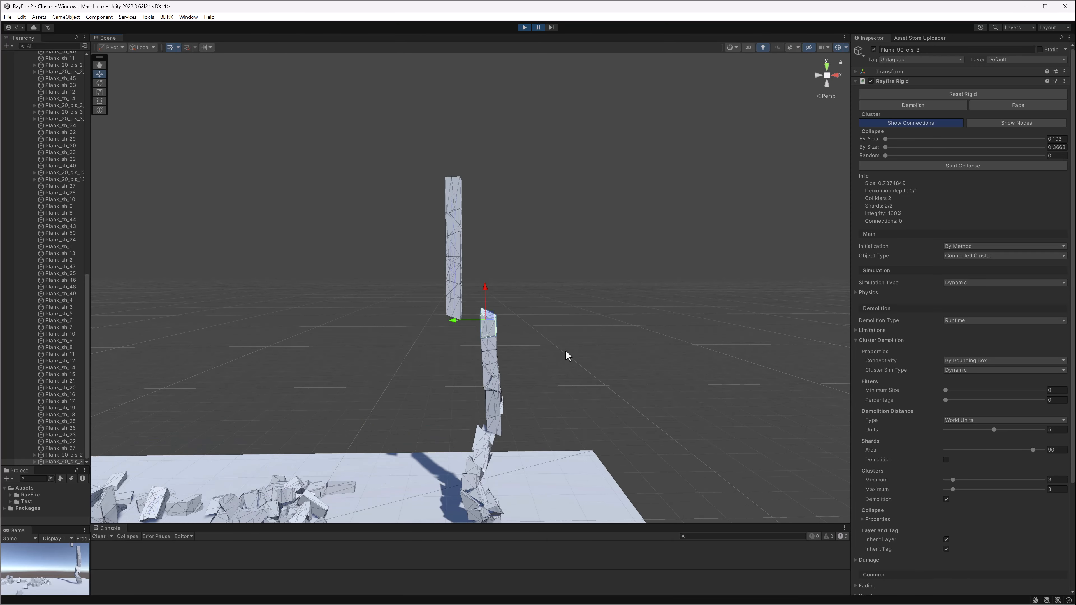
left_click_drag(567, 351, 541, 360)
left_click(490, 324)
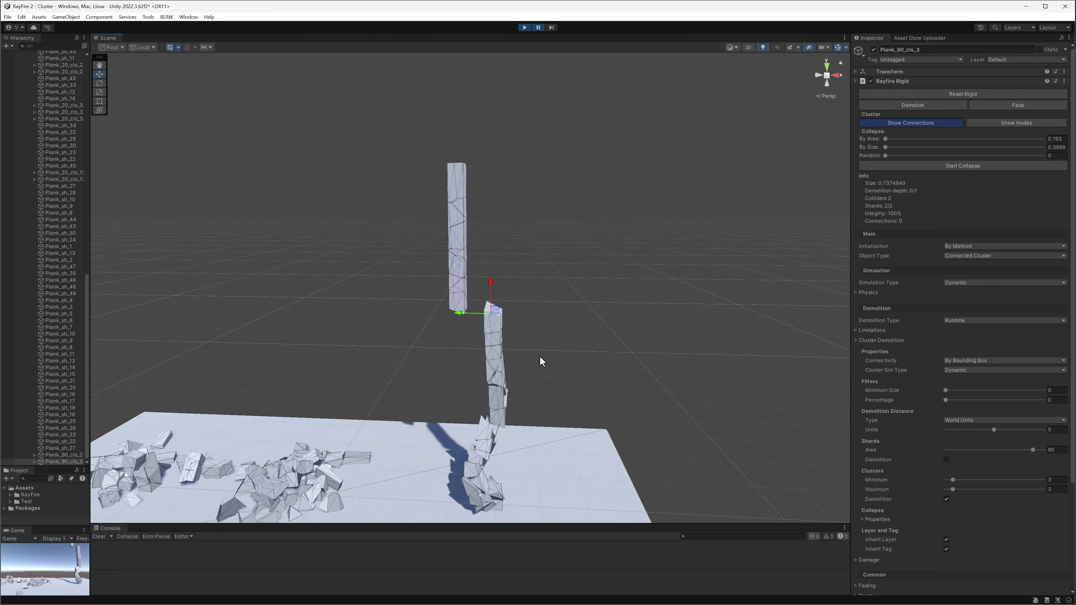
left_click_drag(472, 314, 438, 350)
left_click(495, 335)
- Examine the single shards in the lower part of Plank_90 and their object type against its Shards Area setting
middle_click_drag(438, 350, 564, 231)
left_click_drag(564, 231, 496, 405)
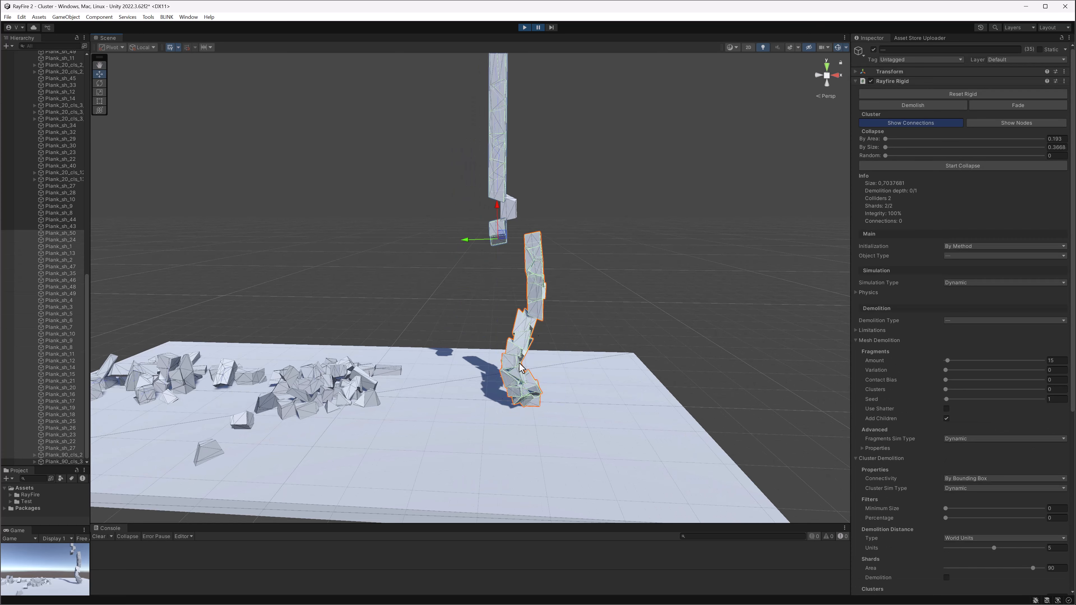
left_click(538, 242)
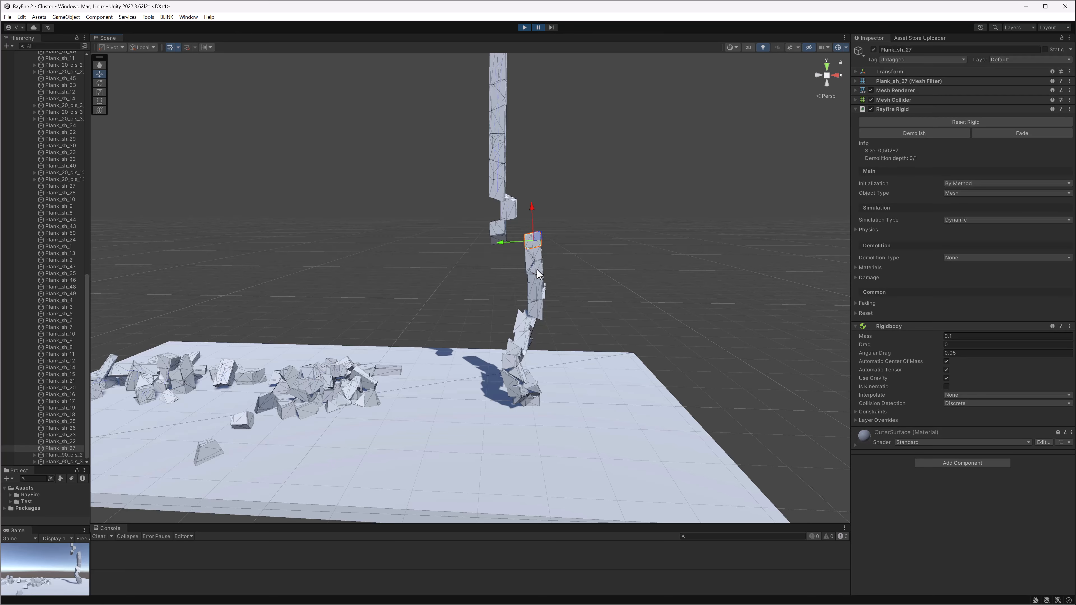
left_click(993, 193)
left_click(567, 135)
left_click(498, 141)
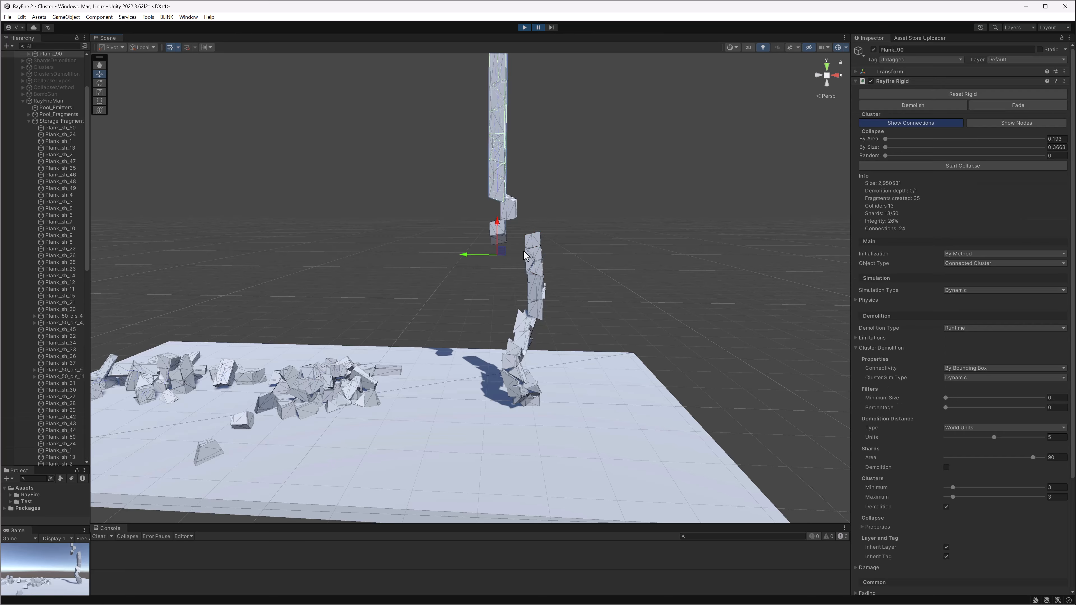
left_click(1053, 458)
left_click(541, 313)
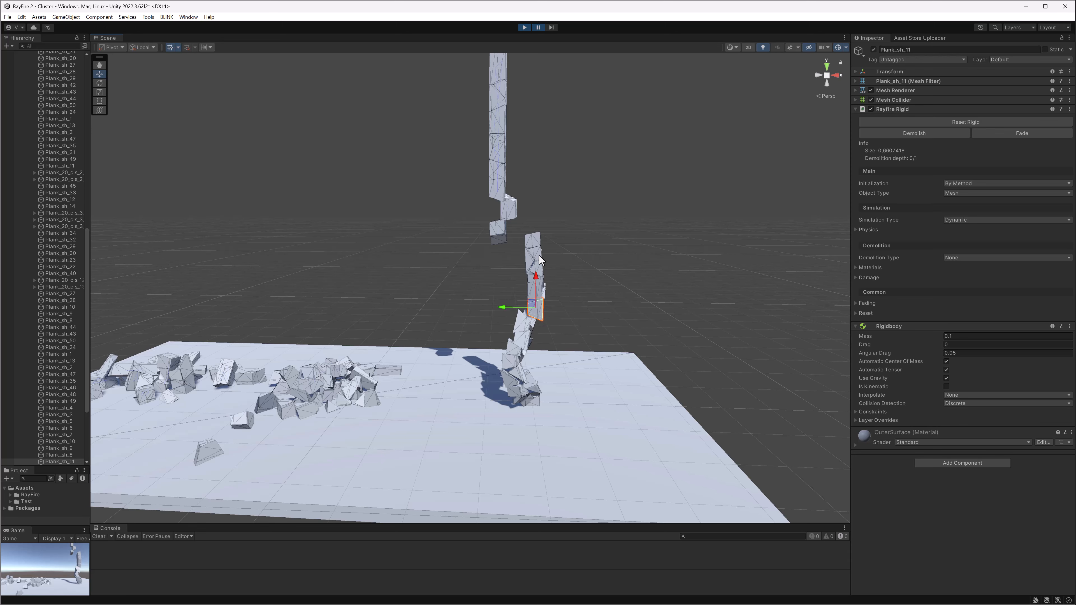
- Select the two small clusters detached from Plank_90 for examination, and stop the simulation
scroll(494, 321, "down", 5)
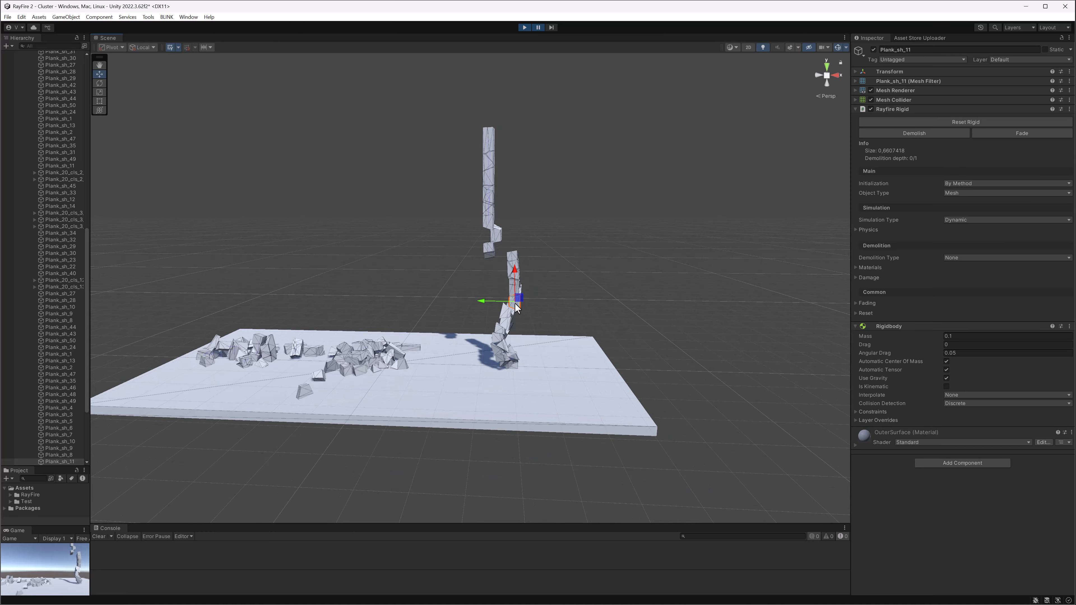
left_click_drag(511, 308, 520, 307, "alt")
left_click(488, 249)
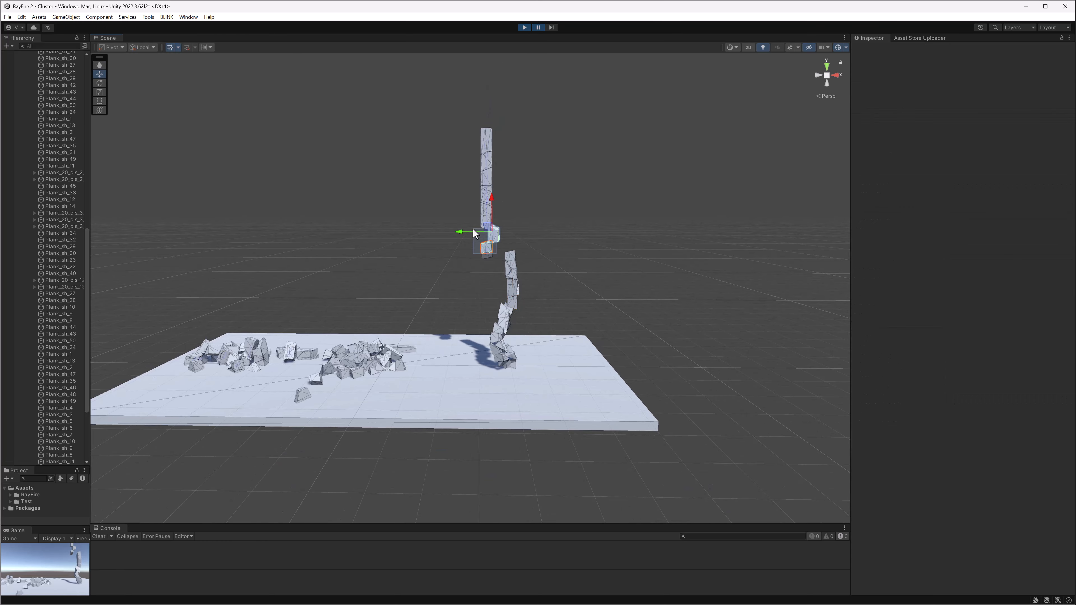
left_click(487, 239, "shift")
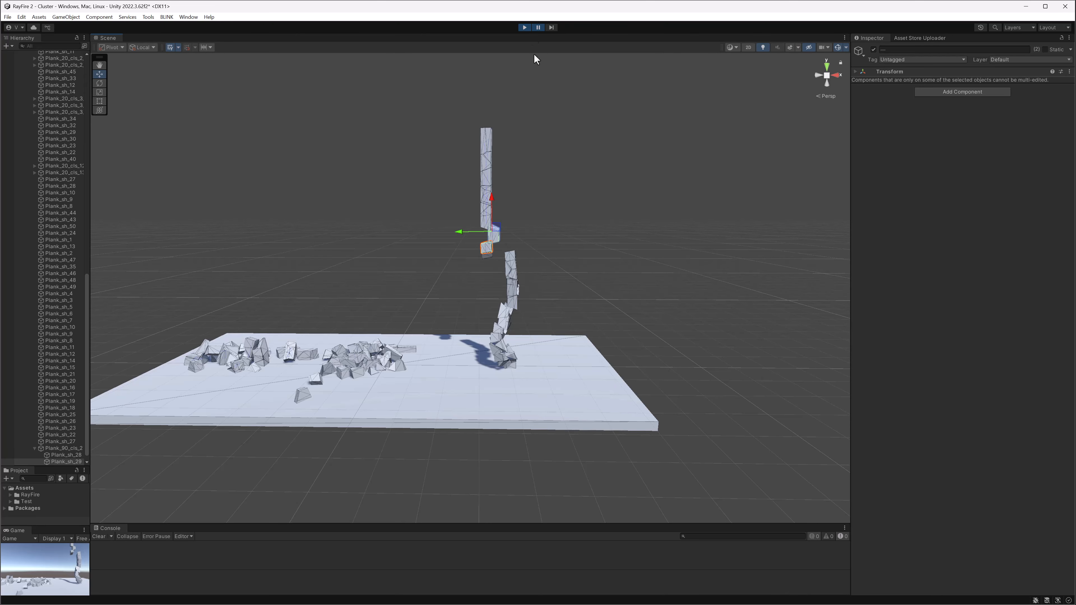
left_click(524, 27)
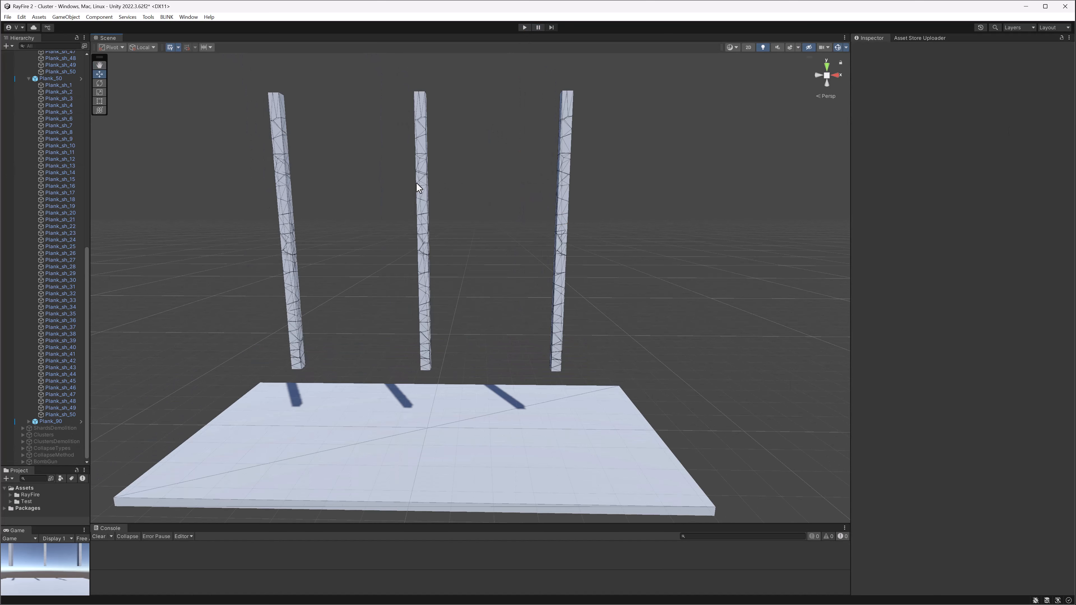
- Examine the Demolition Distance and Shards Area settings shared by the three planks of the Clusters group
left_click(417, 187)
left_click(1061, 362)
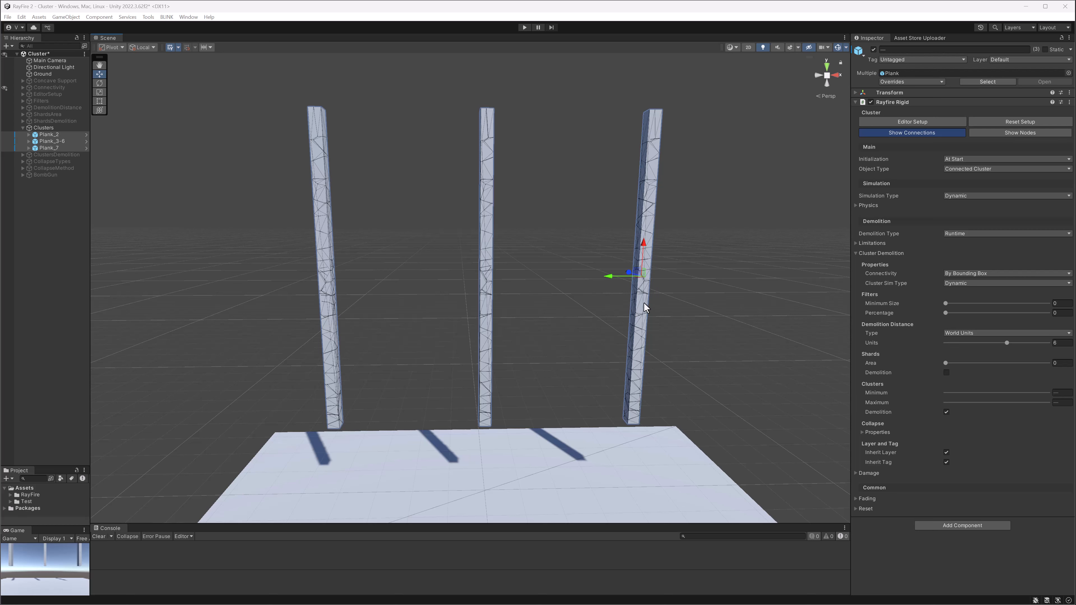
middle_click_drag(524, 360, 527, 339)
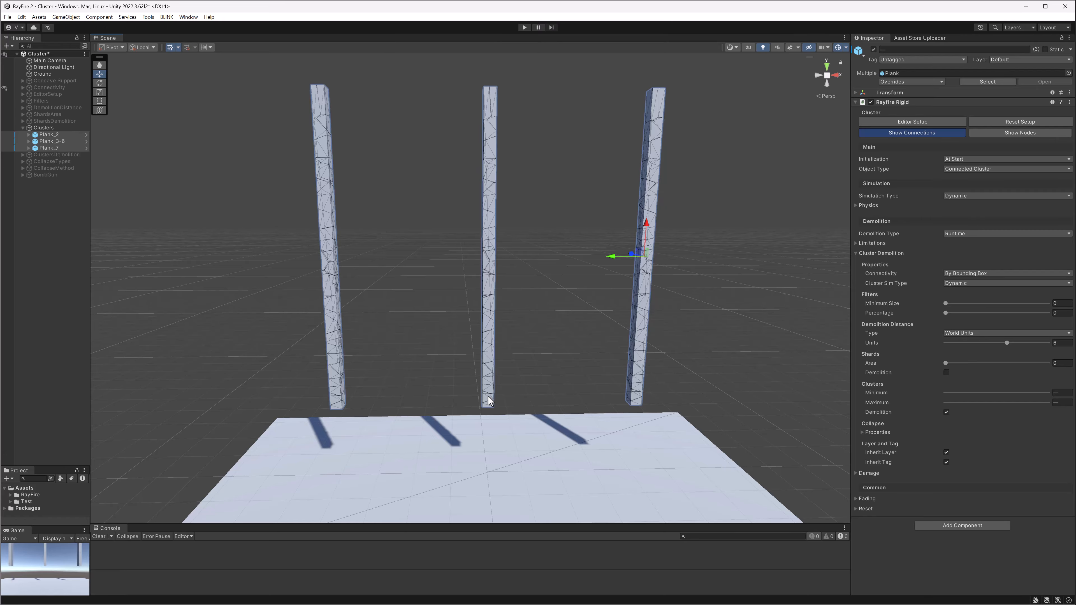
left_click(945, 363)
left_click(410, 257)
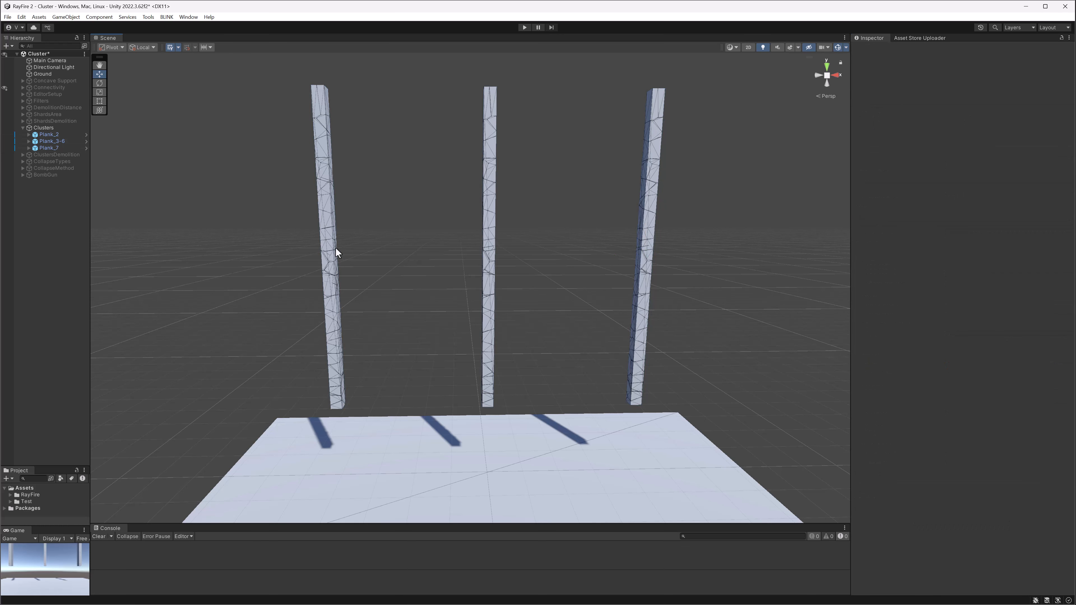
- Examine the Minimum and Maximum settings under Clusters for Plank_2 and Plank_3-6
left_click(336, 250)
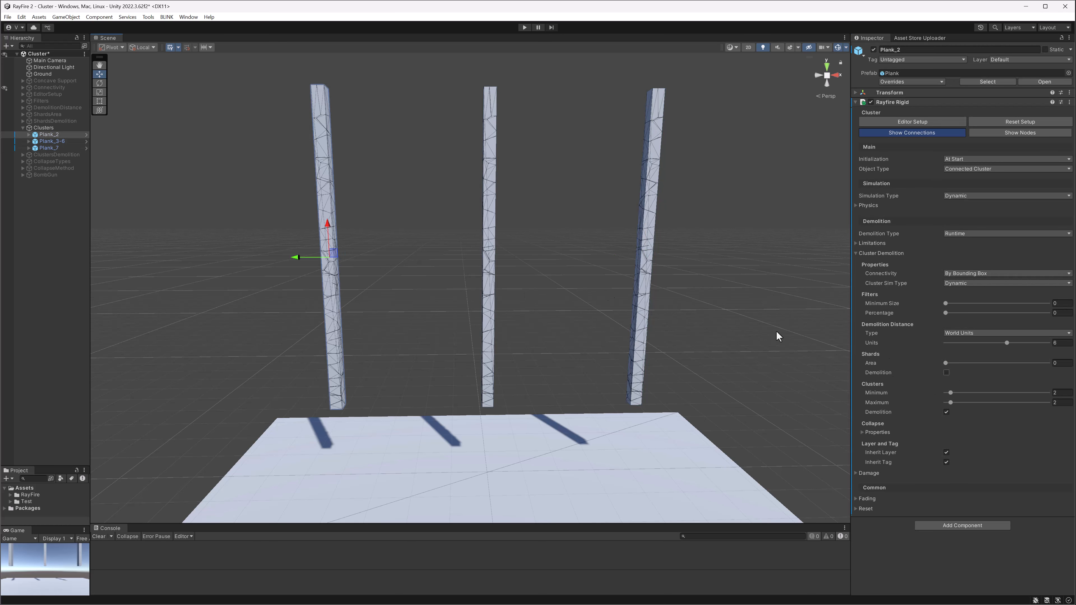
left_click(488, 263)
left_click(1061, 394)
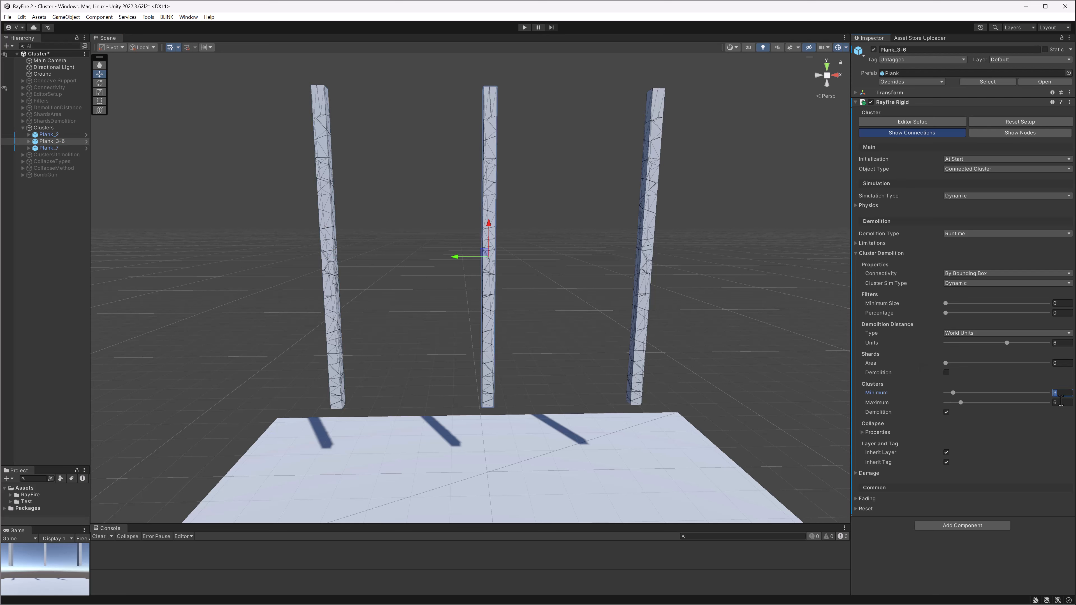
left_click(1060, 402)
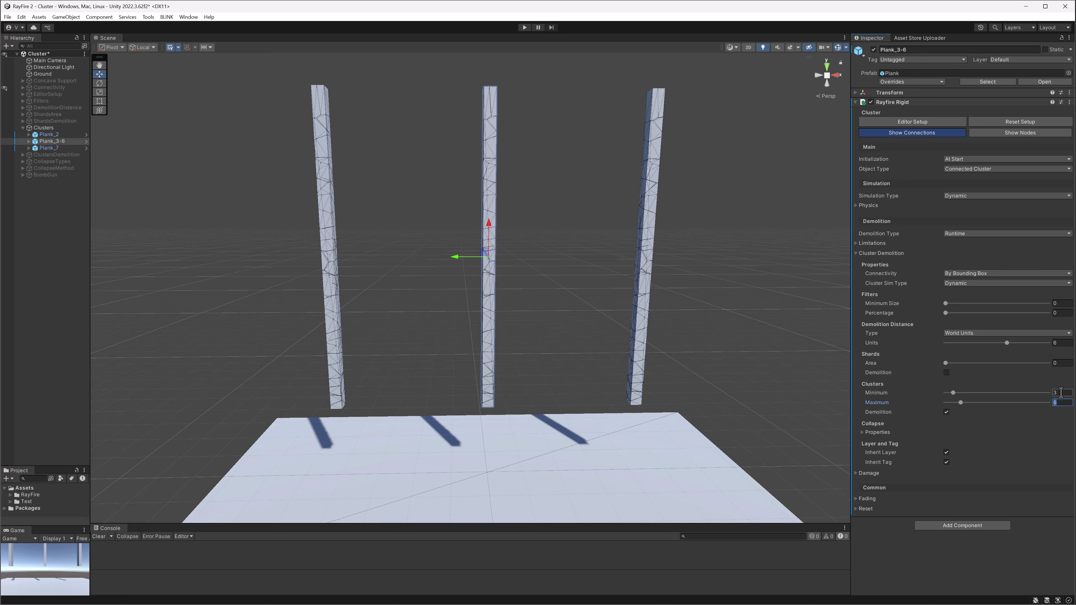
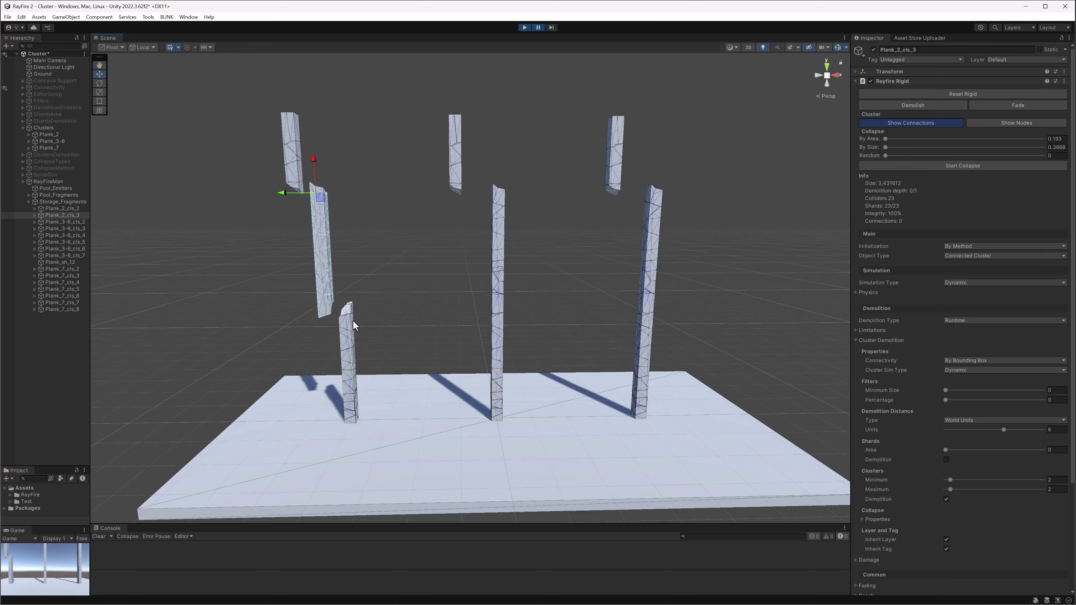
- Select the lower cluster detached from Plank_2 and shift it sideways out of line with the cluster above
left_click(354, 326)
left_click_drag(335, 416, 325, 417)
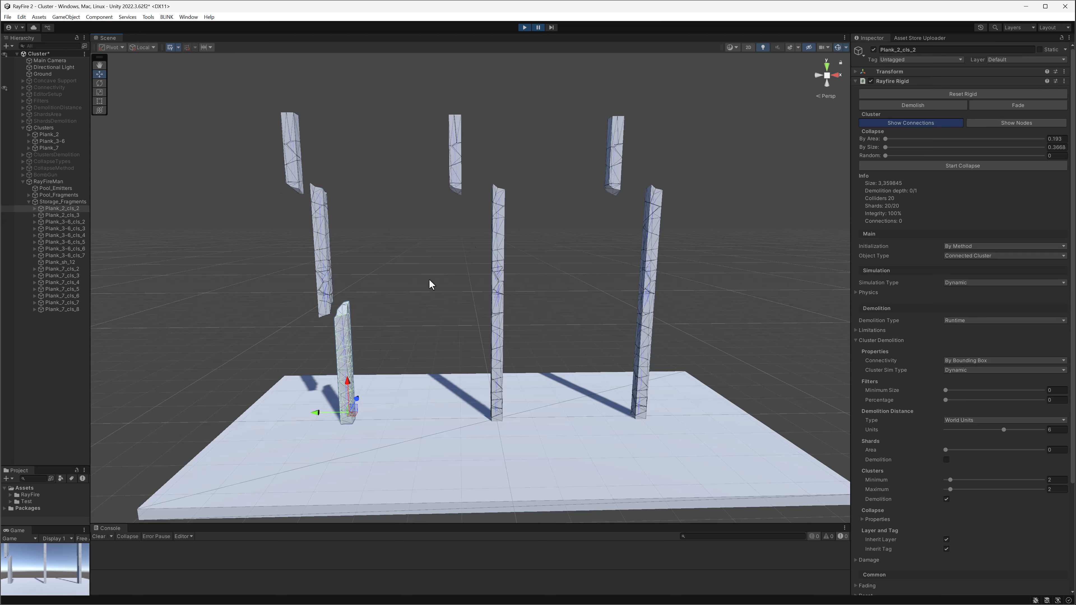
- Select the upper and middle clusters broken off Plank_3-6 and move them sideways so each piece stands apart
left_click(459, 172)
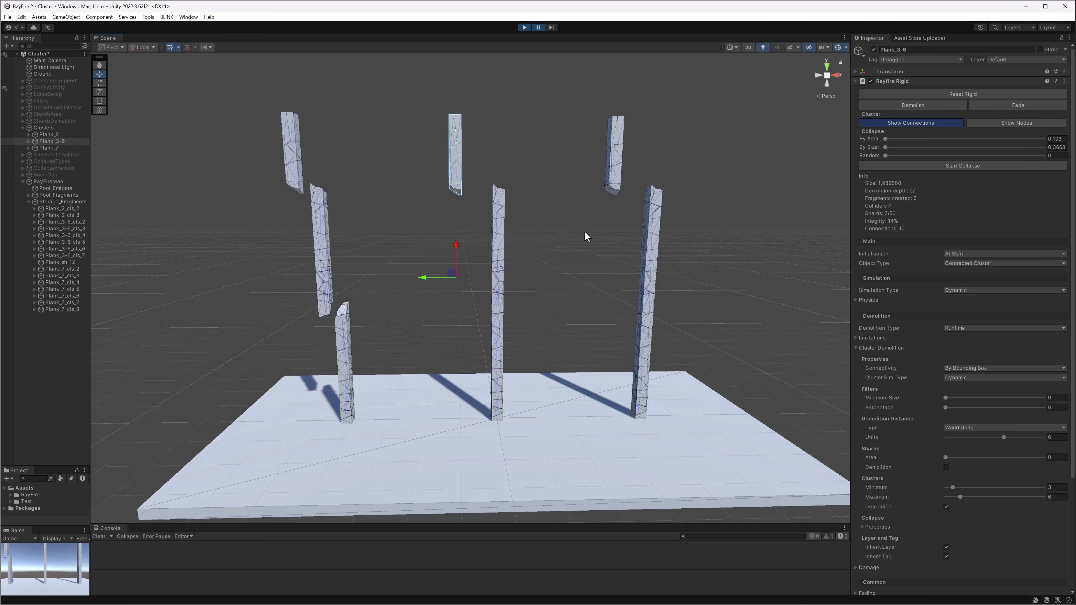
left_click(489, 215)
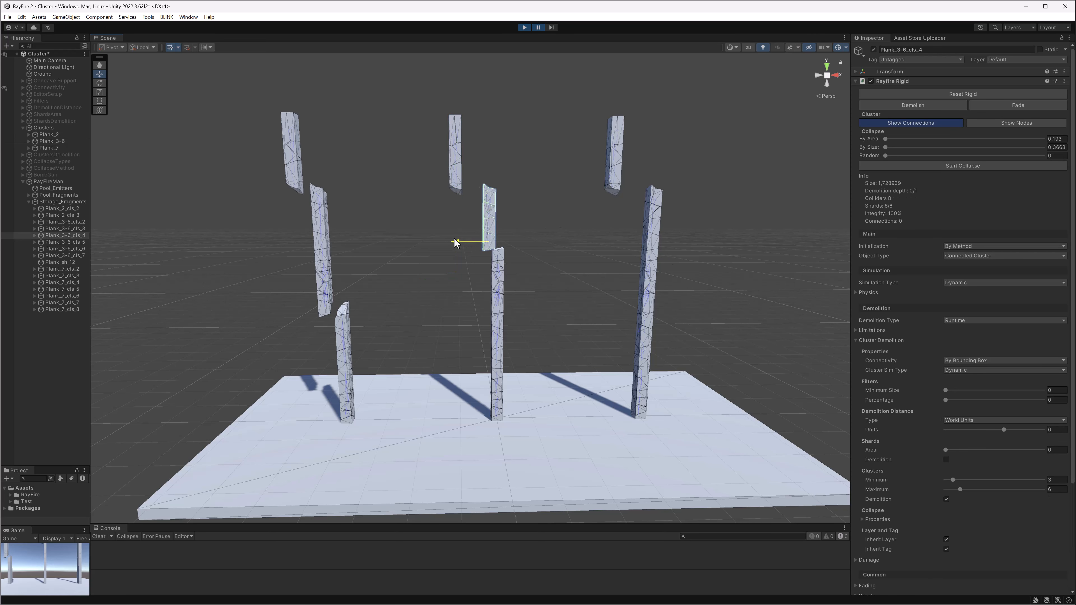
left_click(494, 263)
left_click_drag(471, 271, 461, 313)
left_click(499, 287)
left_click(448, 300)
left_click(499, 294)
left_click(492, 317)
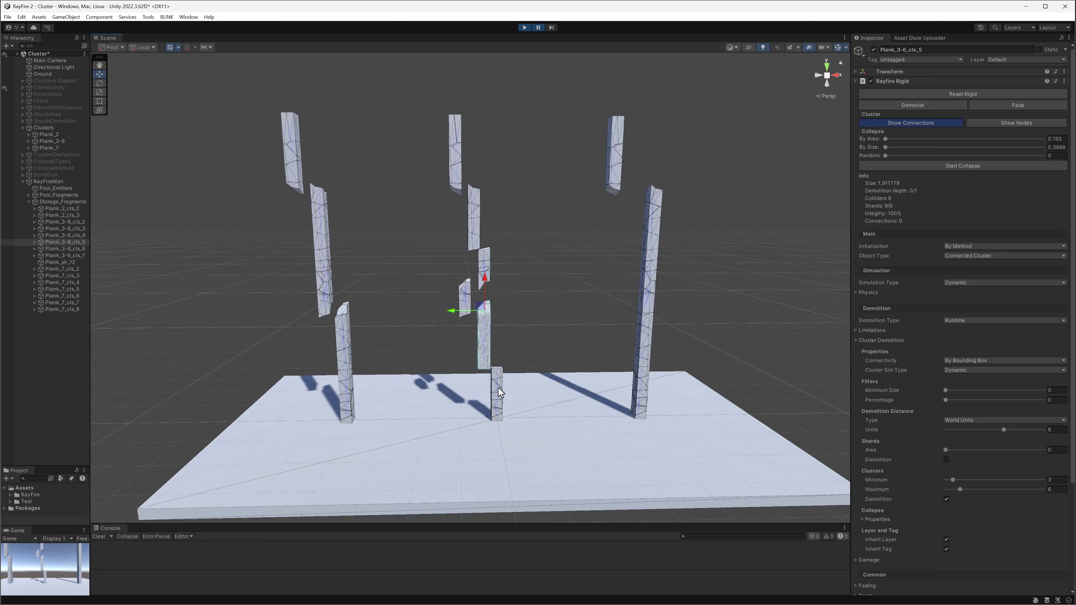
- Separate the two lowest clusters of Plank_3-6 and check their Minimum and Maximum settings under Clusters
left_click(499, 388)
left_click_drag(477, 387, 468, 413)
left_click(495, 409)
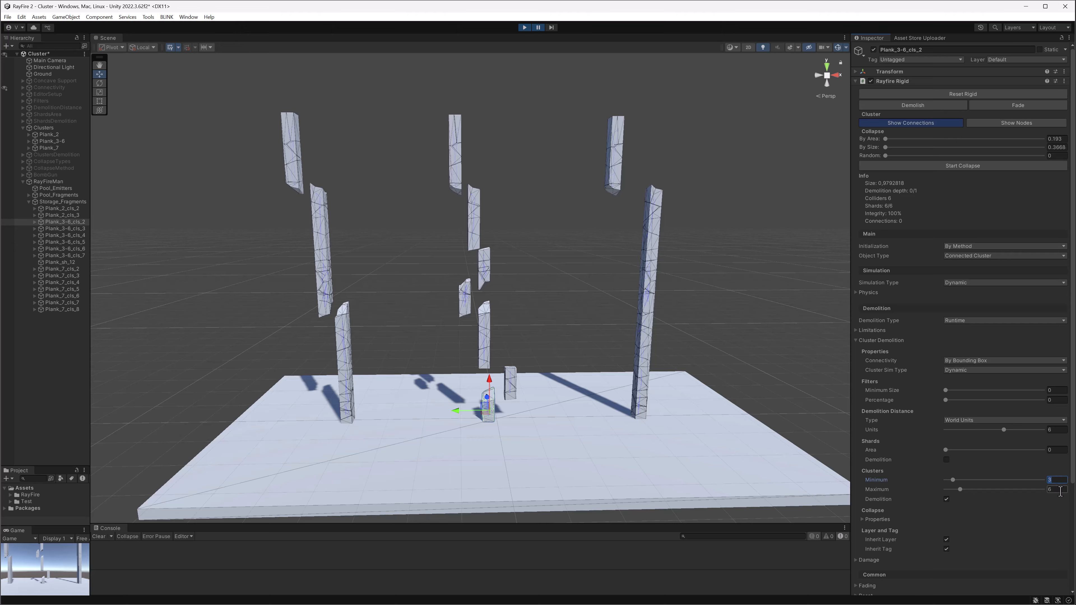
left_click(1057, 480)
- Select the upper and middle pieces broken off Plank_7 and spread them sideways away from each other
left_click(655, 197)
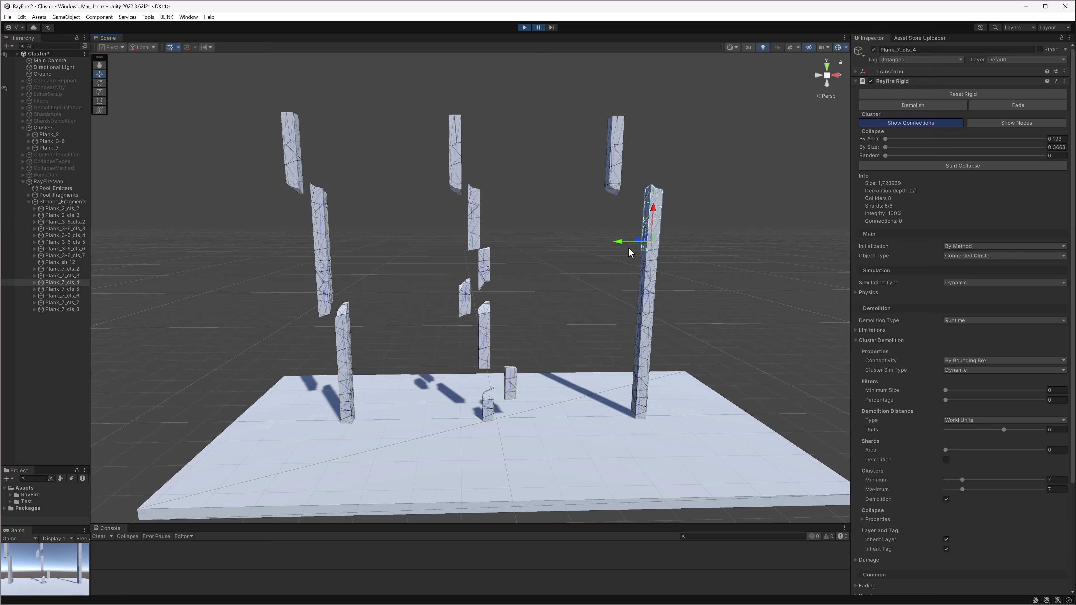
left_click_drag(631, 248, 647, 299)
left_click(651, 267)
left_click(641, 299)
left_click(644, 319)
mouse_move(642, 342)
left_mouse_down()
mouse_move(609, 341)
mouse_move(655, 342)
left_mouse_up()
left_click(638, 351)
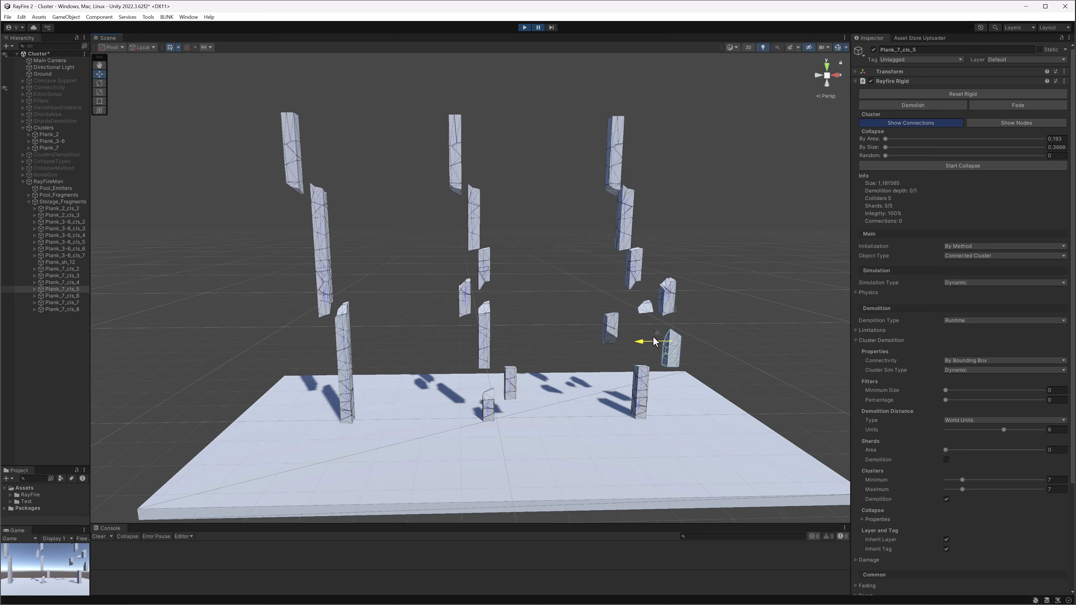
- Separate the two lowest clusters of Plank_7 from each other
left_click(642, 376)
left_click_drag(624, 386, 611, 388)
left_click(642, 404)
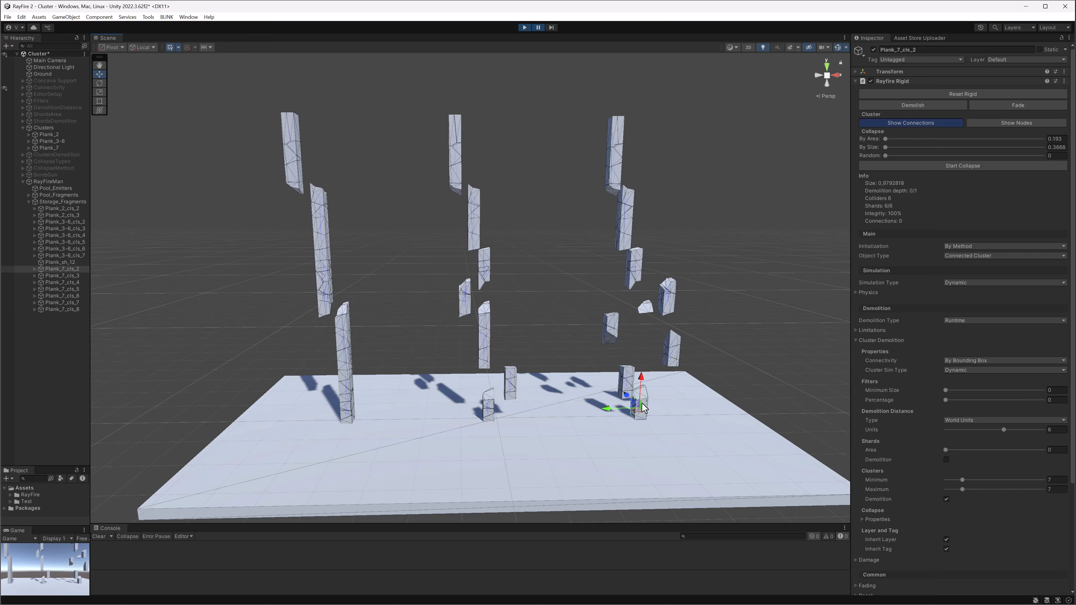
- Examine the Object Type of the small single shard detached from Plank_7
left_click(647, 310)
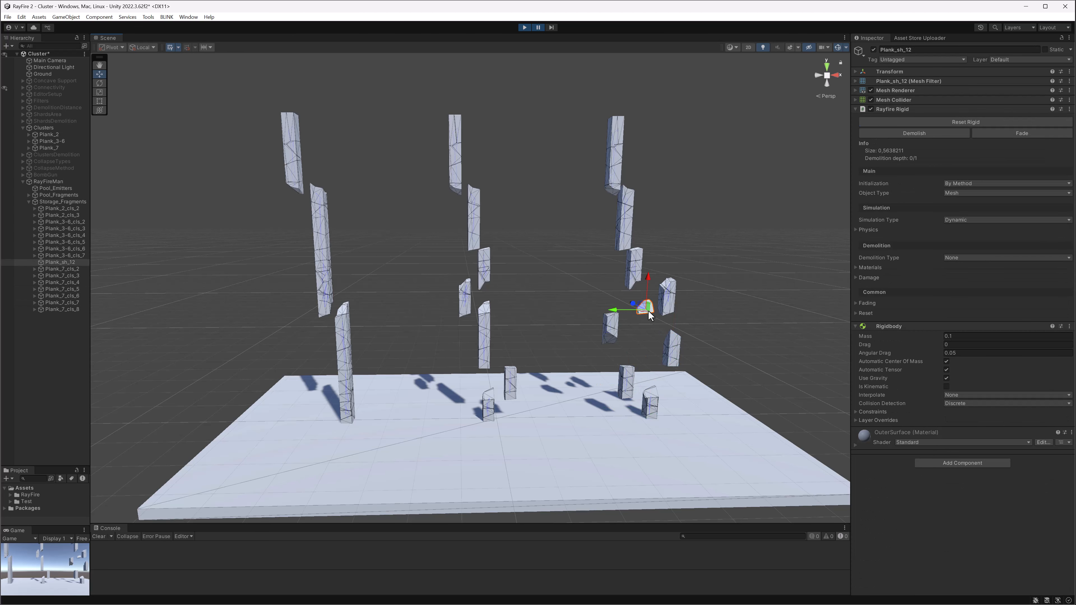
left_click(964, 193)
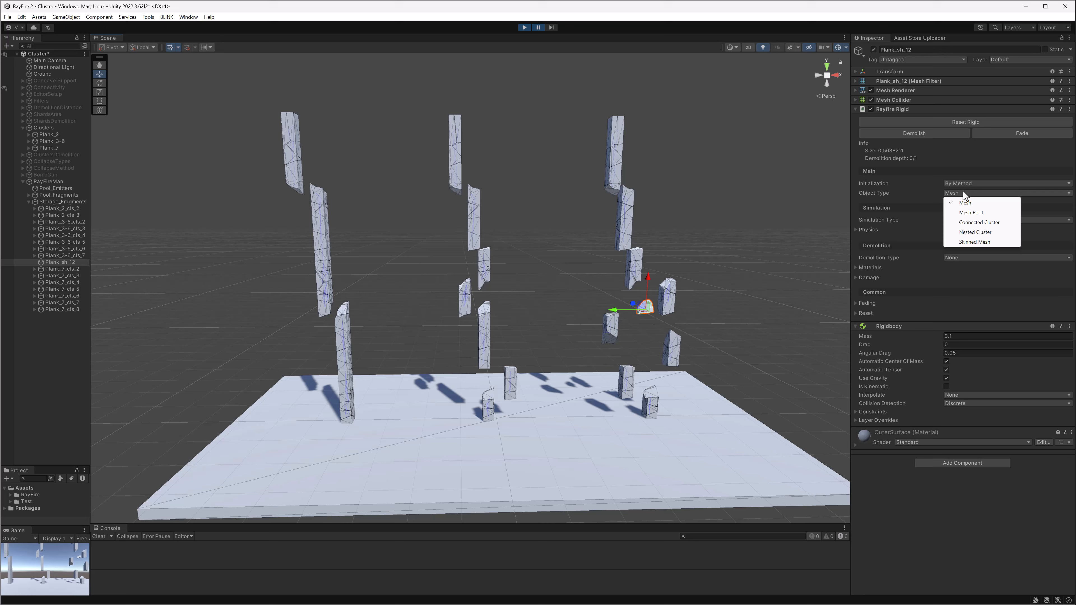
left_click(727, 268)
- Resume the paused simulation to let the separated clusters of all three planks fall, and stop it
mouse_move(660, 303)
left_mouse_down("alt")
mouse_move(686, 302)
mouse_move(652, 302)
left_mouse_up("alt")
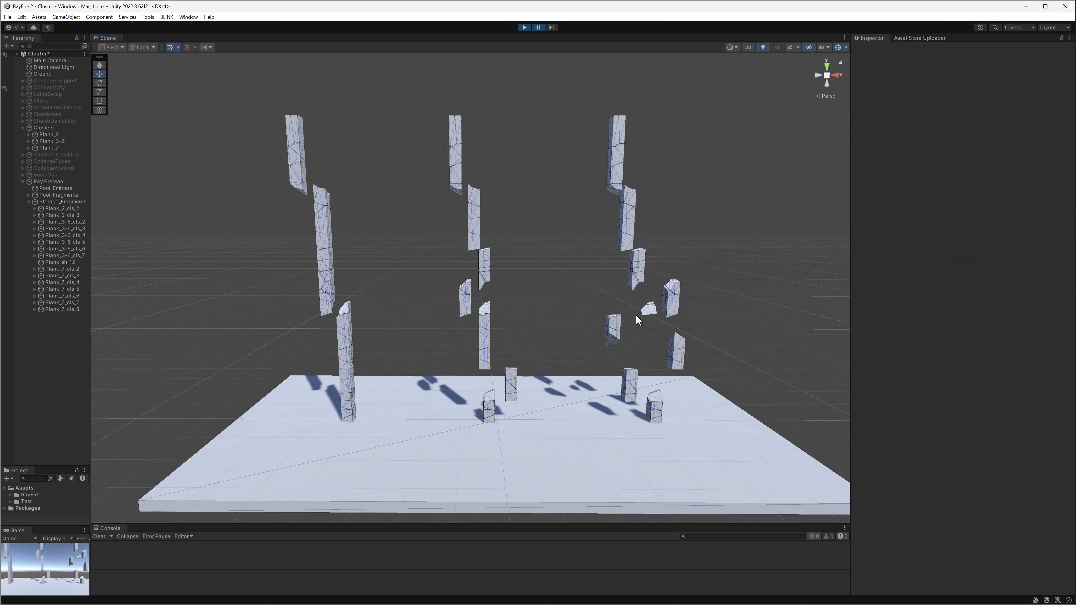
scroll(635, 315, "down", 2)
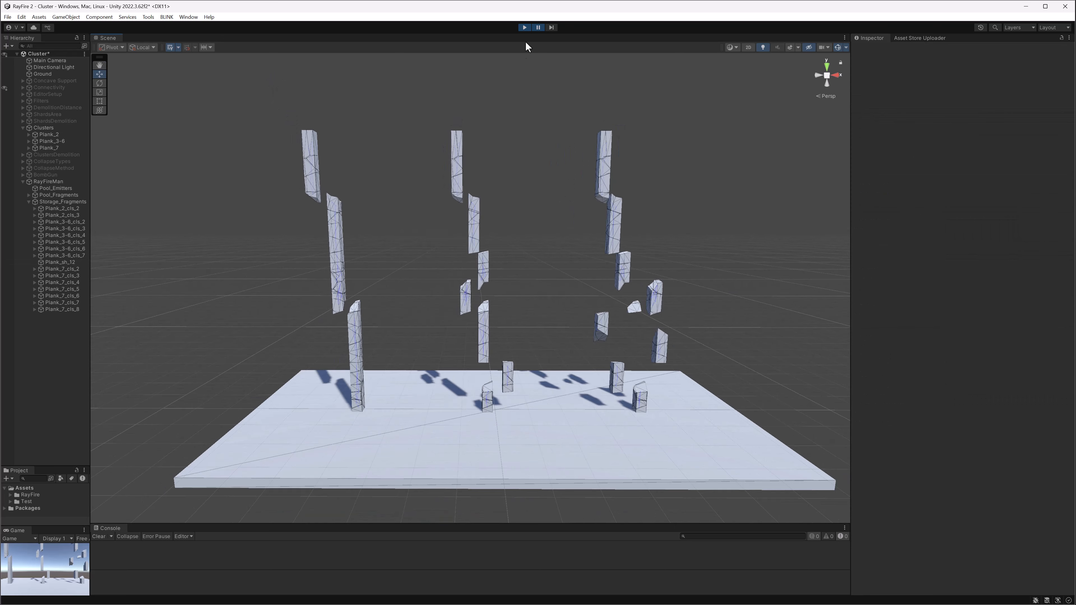
left_click(539, 27)
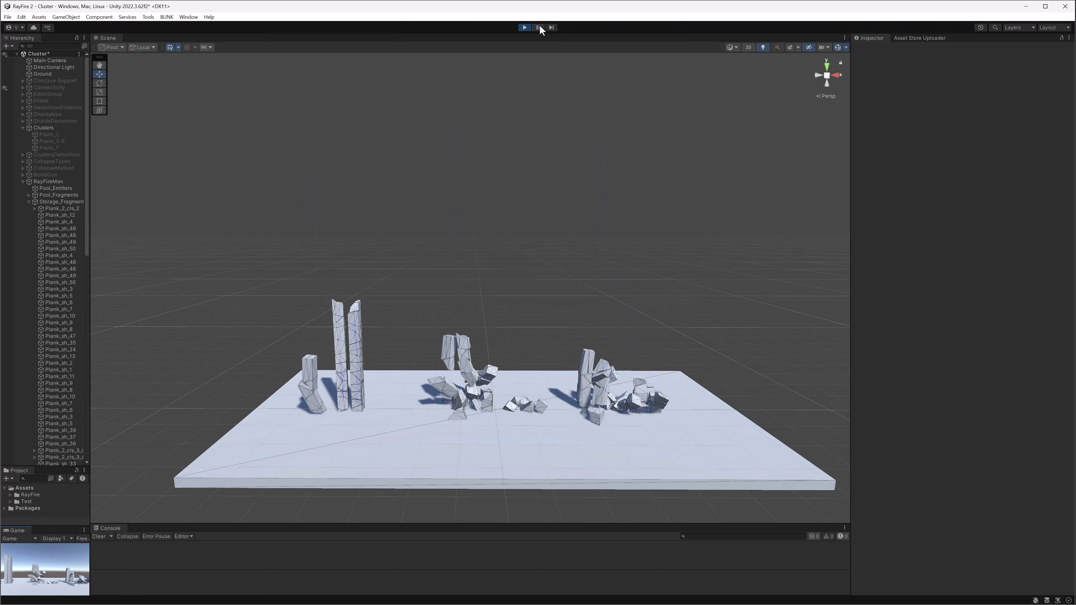
left_click(526, 28)
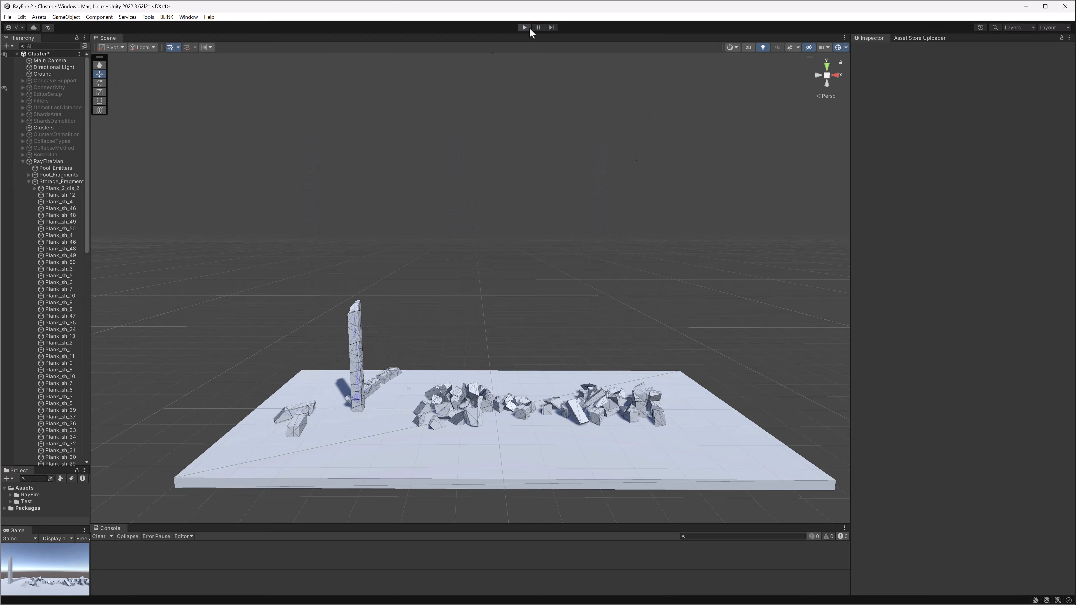
- Review the Minimum and Maximum settings under Clusters for Plank_2
left_click(344, 204)
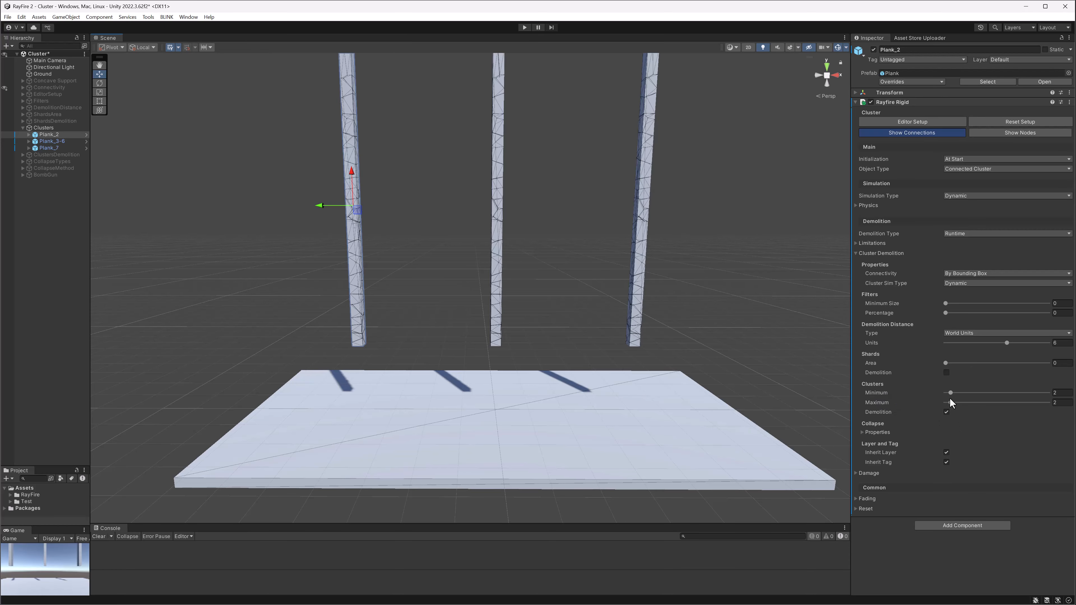
middle_click_drag(713, 361, 705, 406)
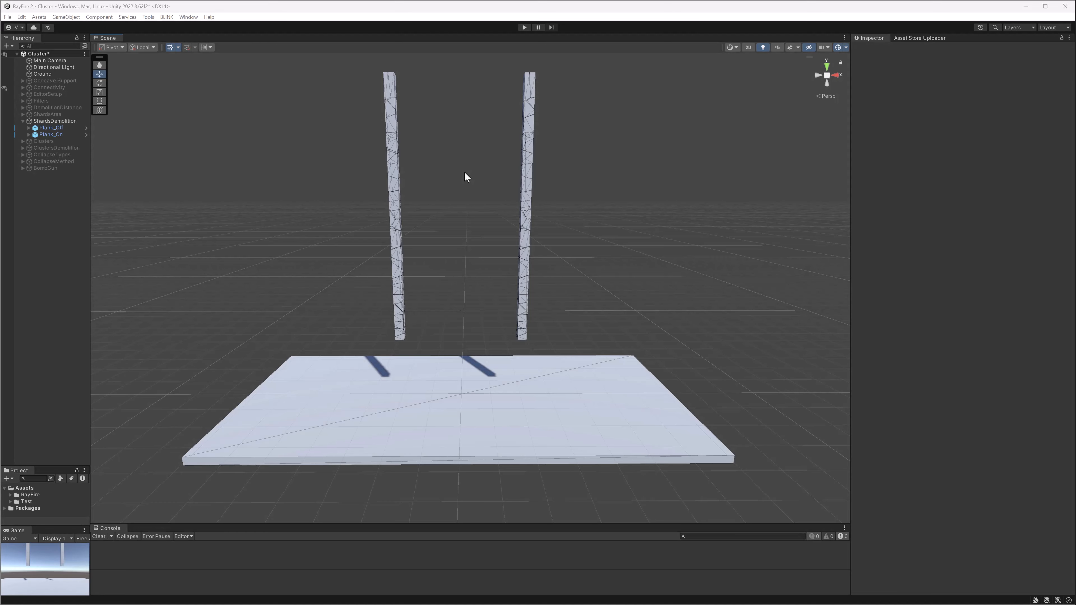
- Examine the Shards Area and Demolition settings of Plank_Off in the ShardsDemolition group
middle_click_drag(465, 176, 475, 195)
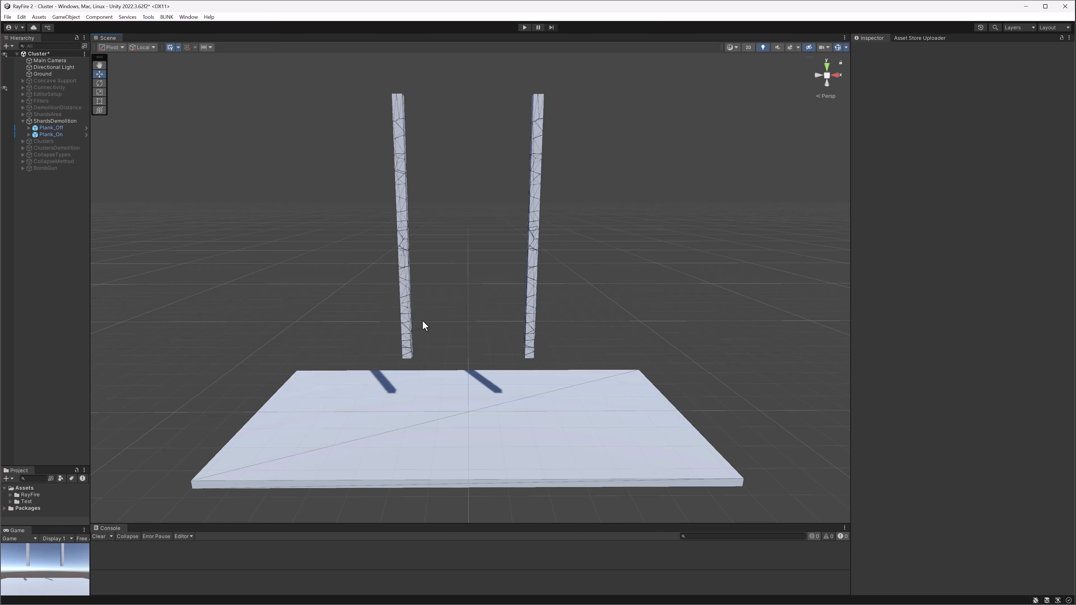
left_click(403, 190)
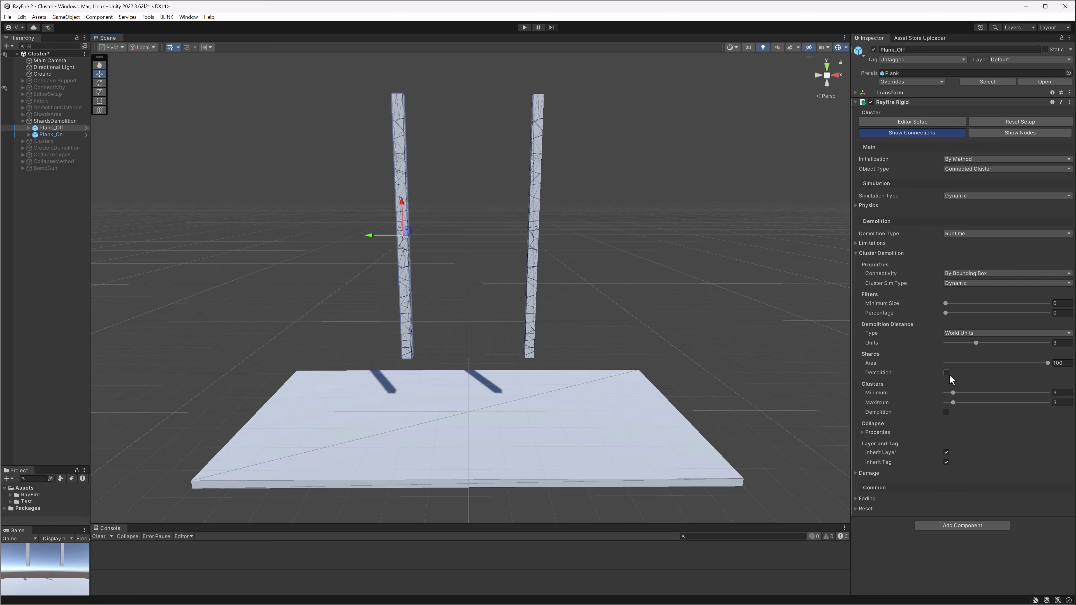
left_click(1067, 365)
- Run the simulation and examine the Object Type and Demolition Type of the shards broken off Plank_Off
left_click(525, 27)
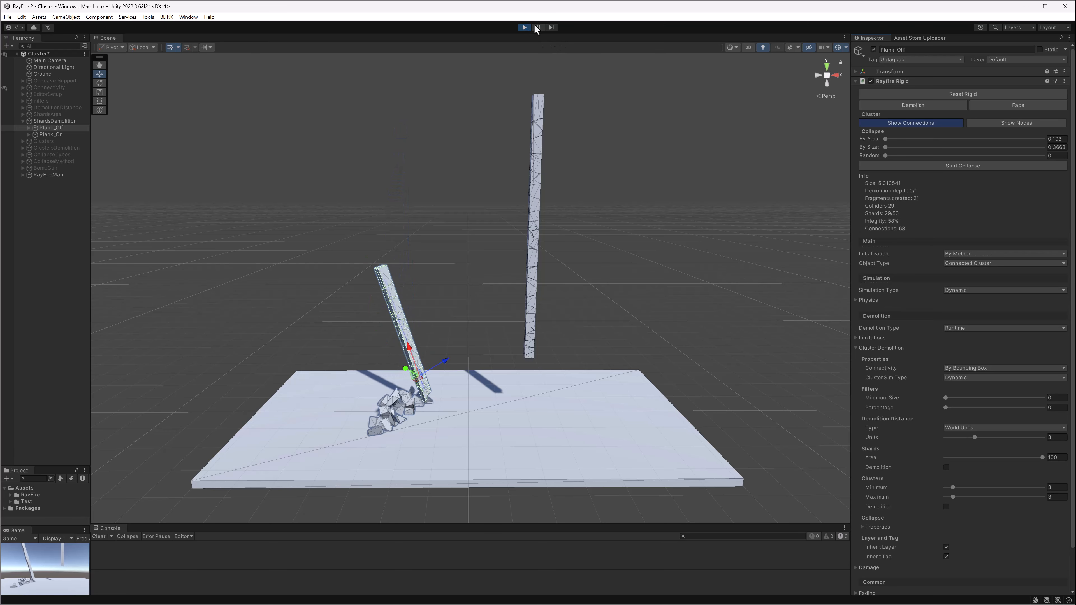
scroll(350, 374, "up", 5)
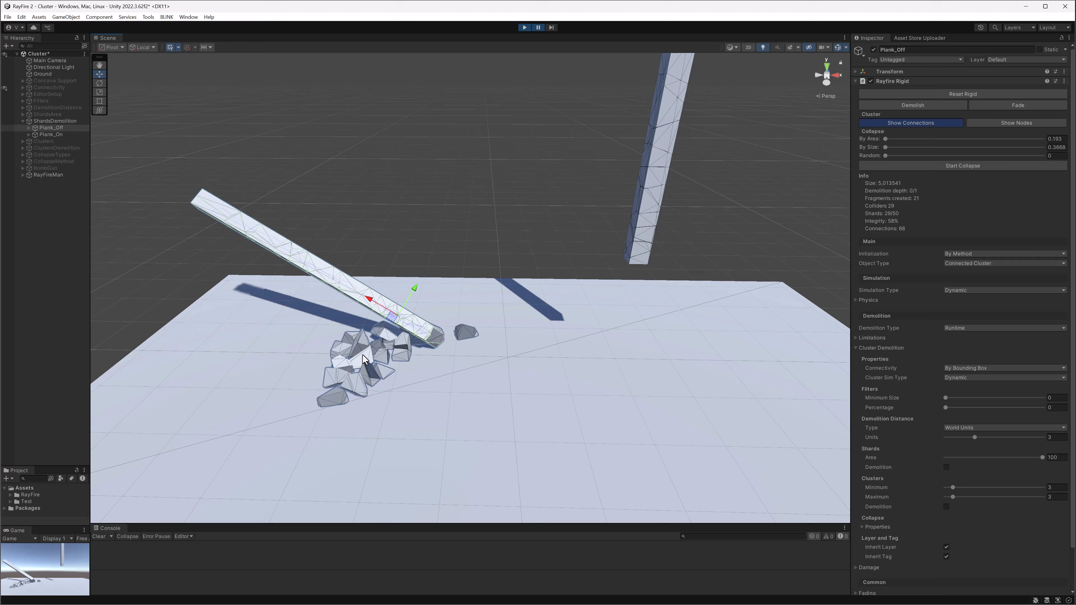
left_click(363, 360)
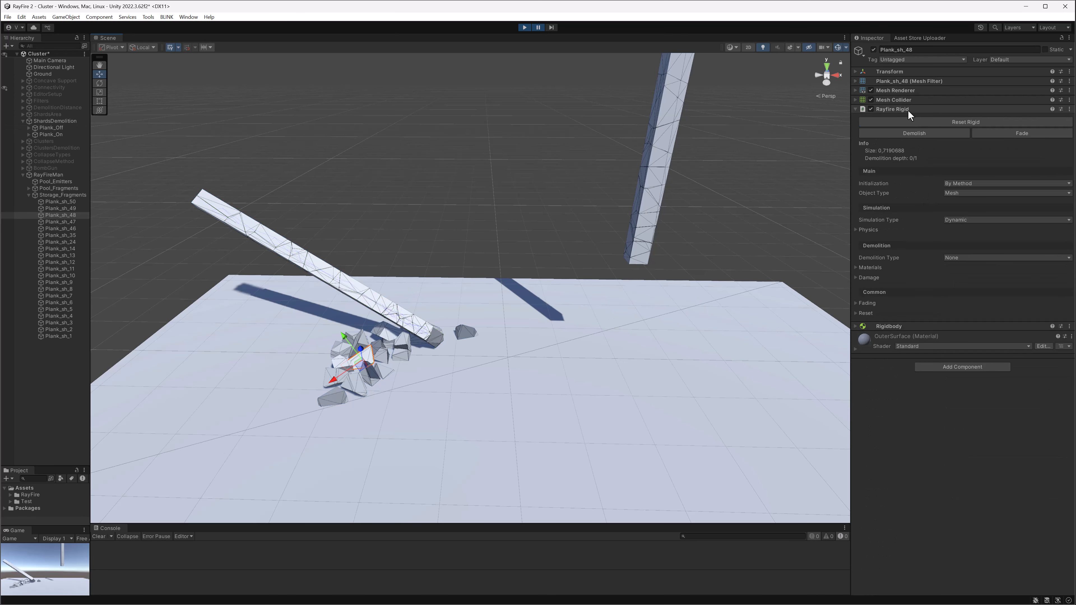
left_click(951, 192)
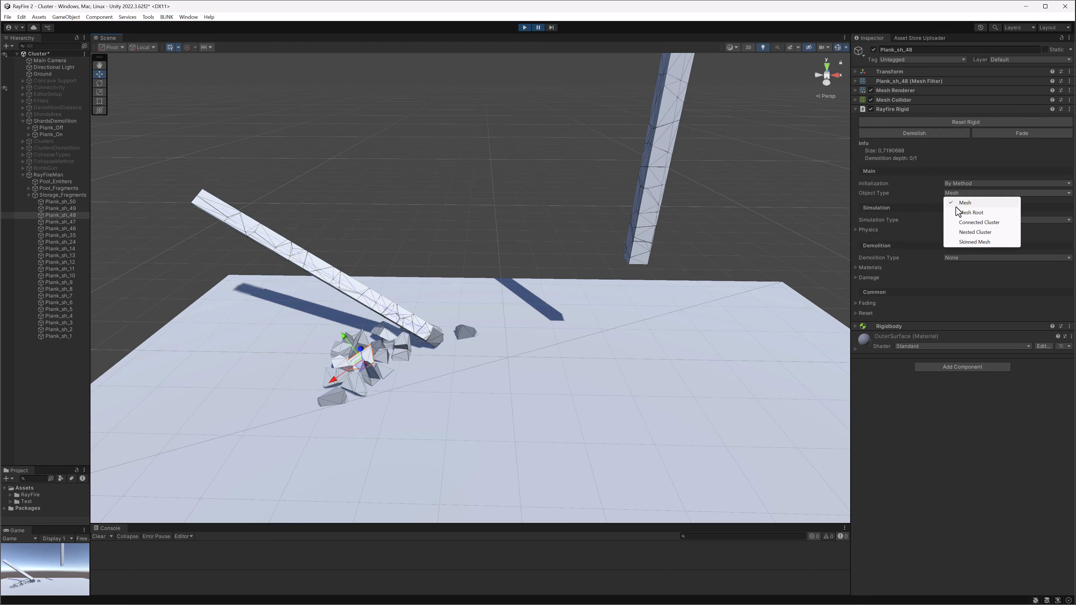
left_click(953, 259)
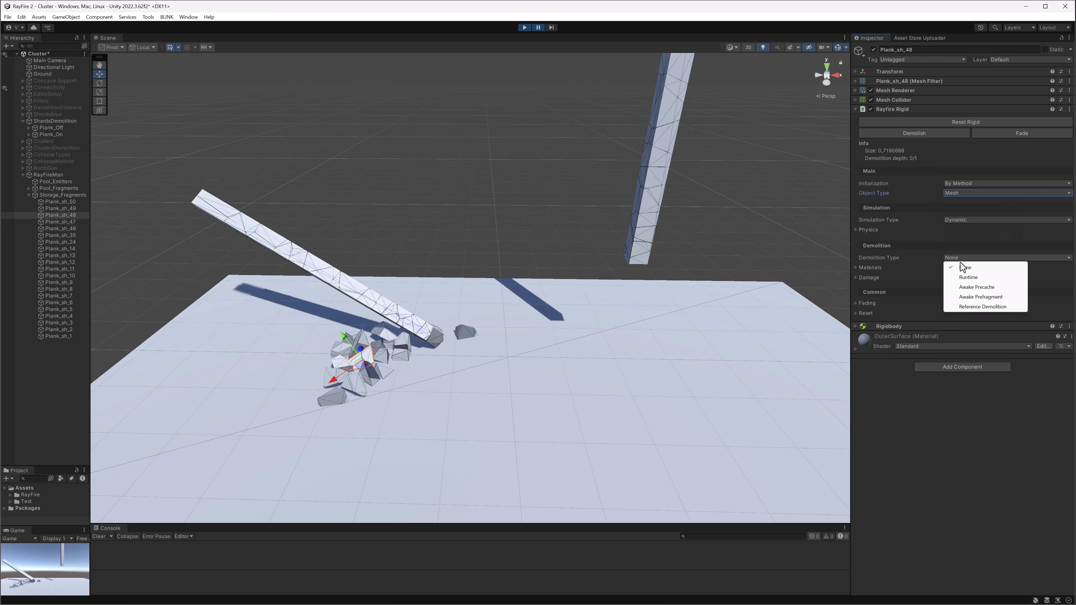
left_click(353, 380)
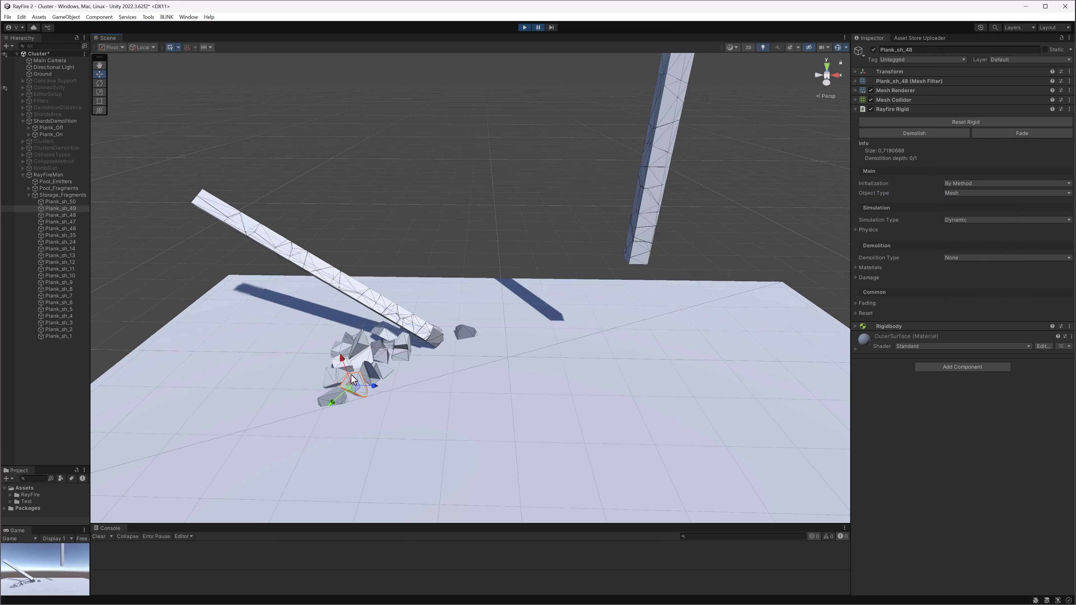
- Resume the simulation and drop a lifted Plank_Off shard onto the ground
left_click(537, 27)
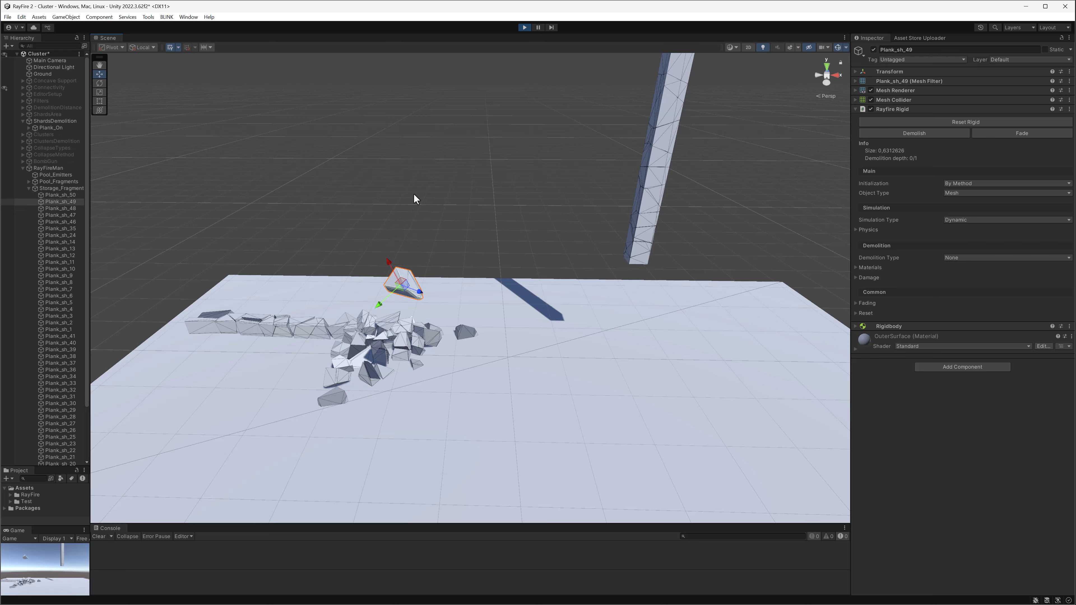
scroll(430, 428, "down", 2)
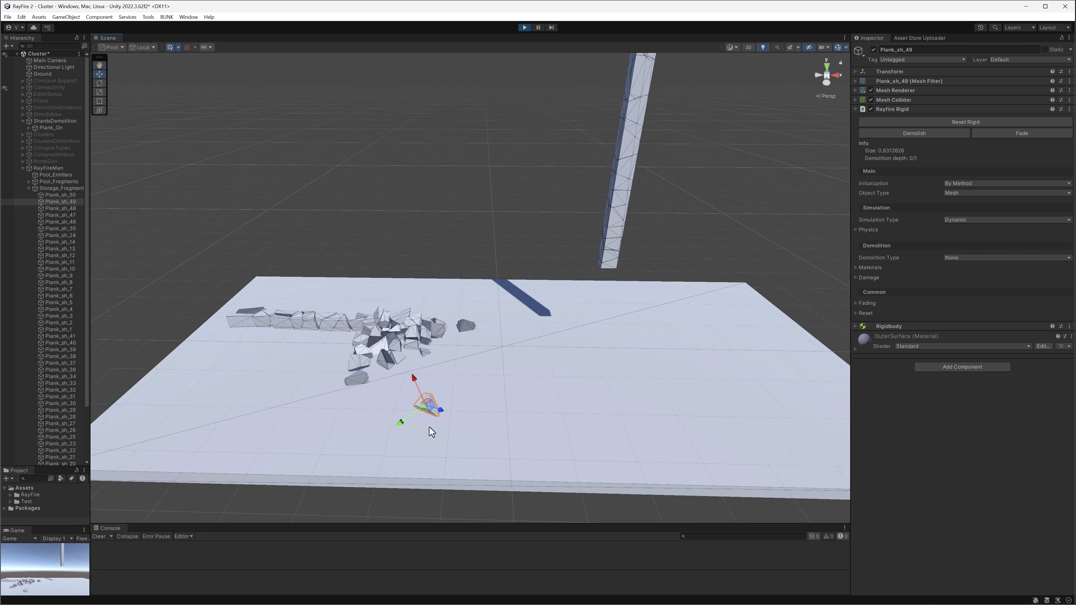
scroll(431, 431, "down", 1)
- Toggle the Shards Demolition option of Plank_On off and back on, and examine its Mesh Demolition fragment settings
left_click(623, 130)
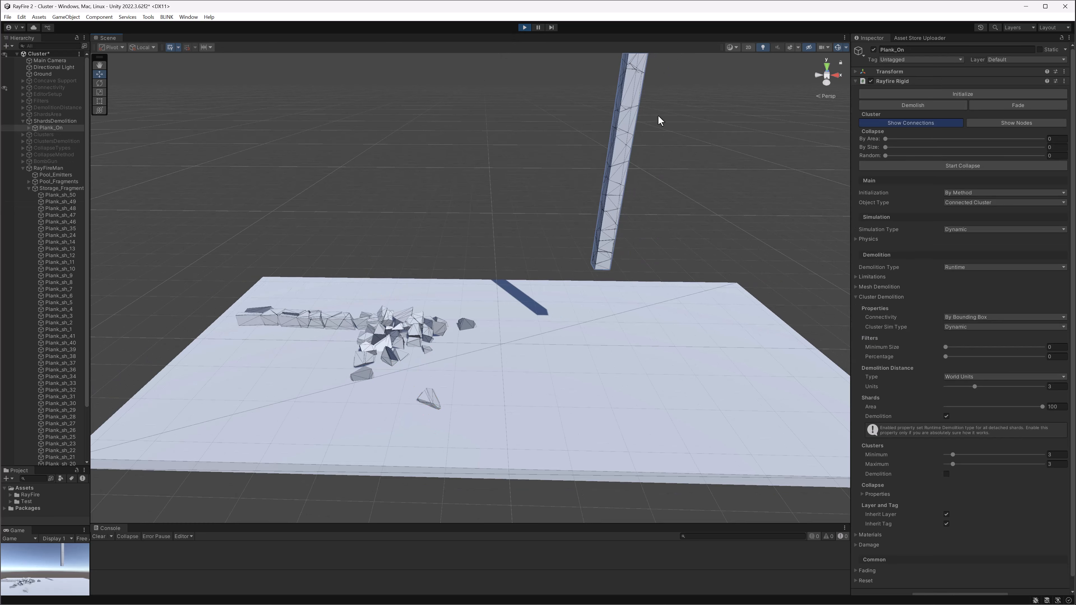
key("f")
left_click(946, 416)
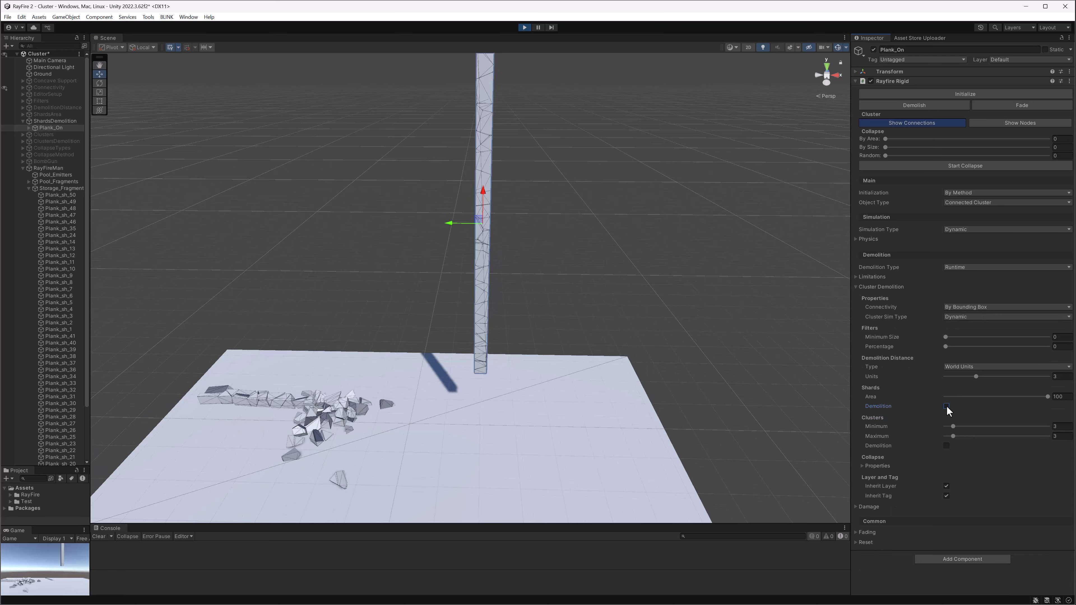
left_click(946, 406)
left_click(875, 287)
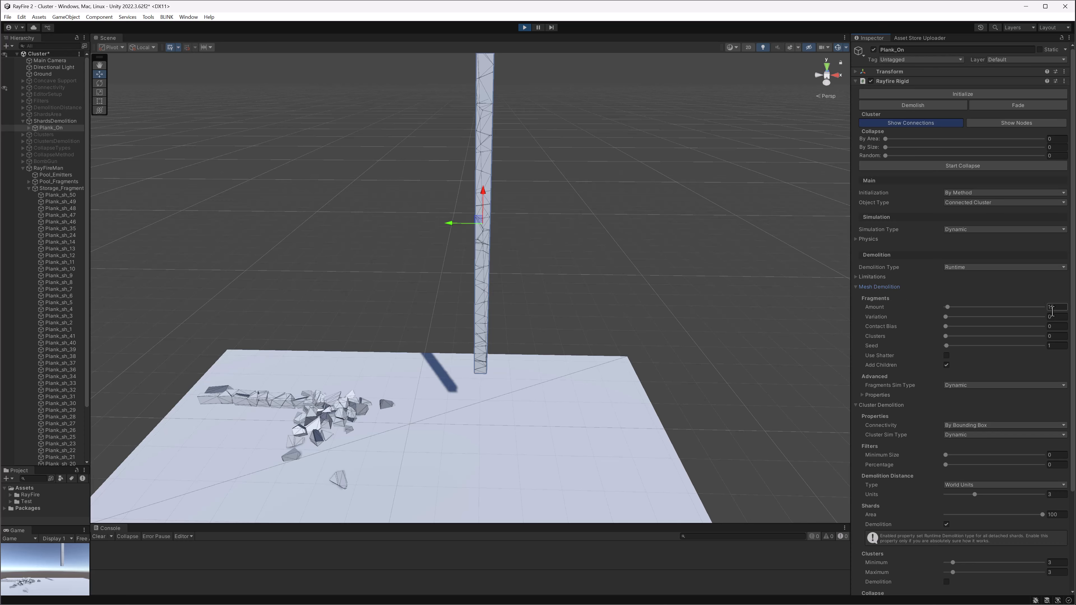
left_click(892, 287)
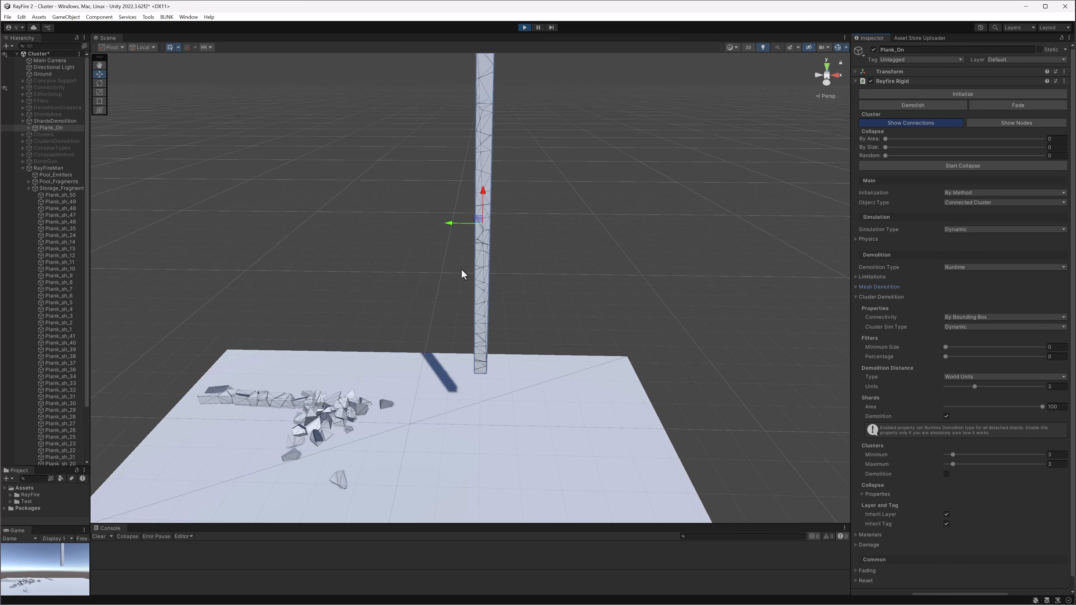
- Initialize Plank_On so it falls, and pause the simulation as its lower end breaks on the ground
scroll(906, 161, "down", 1)
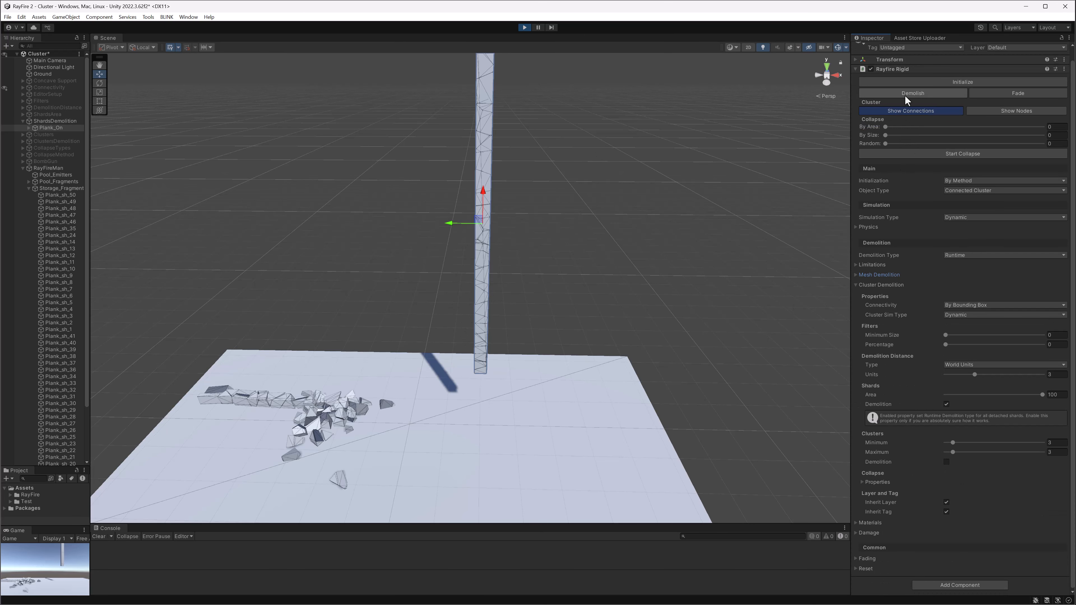
left_click(904, 86)
left_click(537, 27)
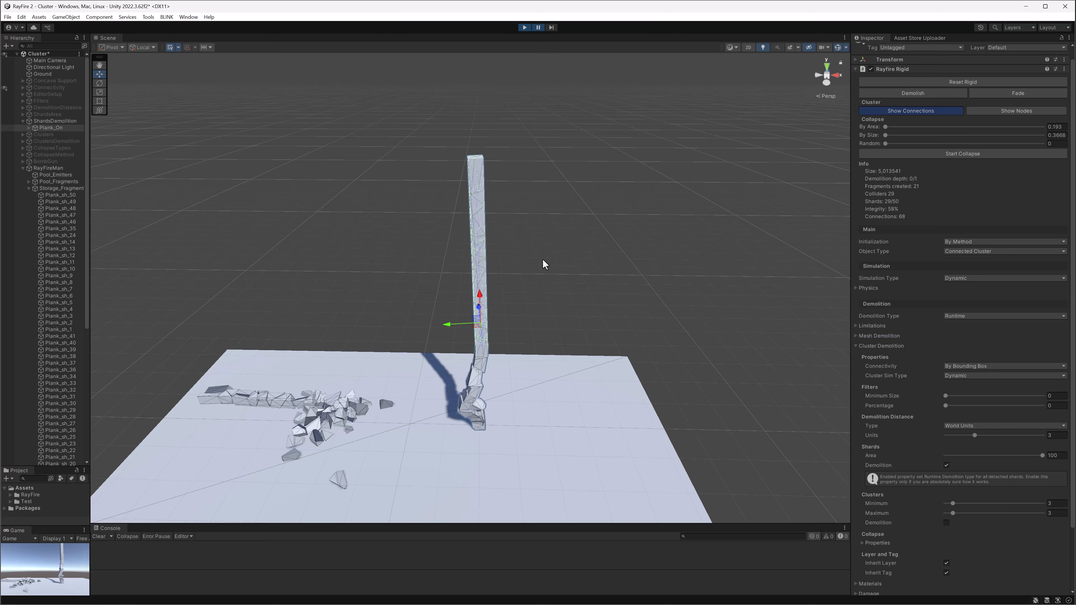
- Move the remaining upper cluster of Plank_On sideways, clear of the detached shards
left_click(468, 306)
left_click_drag(450, 325, 371, 326)
- Select one of the shards detached from Plank_On and examine its Demolition Type
middle_click_drag(439, 341, 428, 229)
scroll(451, 256, "up", 3)
left_click(458, 257)
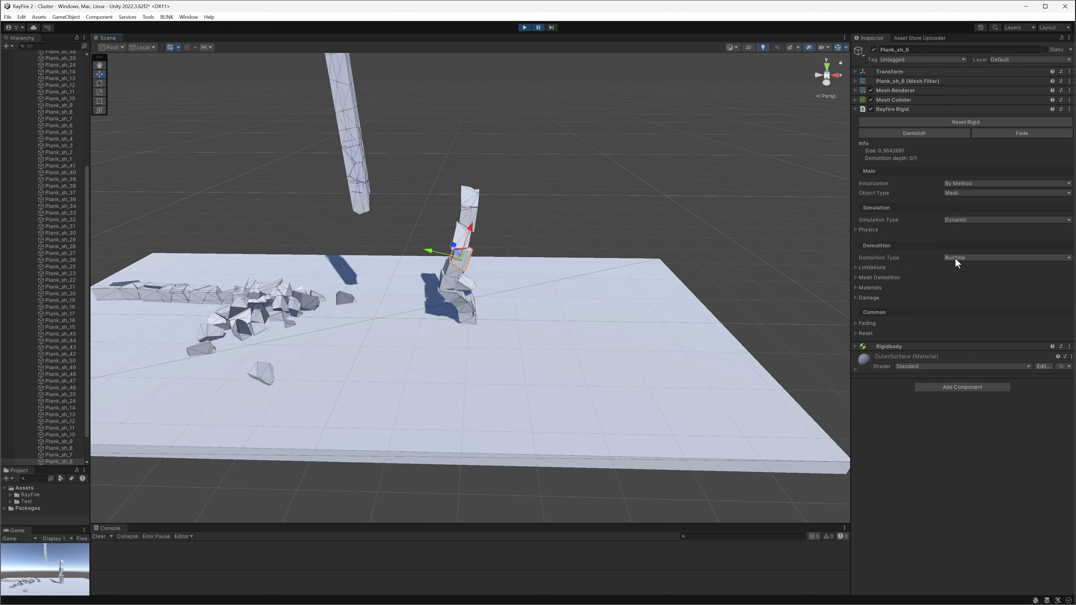
left_click_drag(460, 331, 368, 319, "alt")
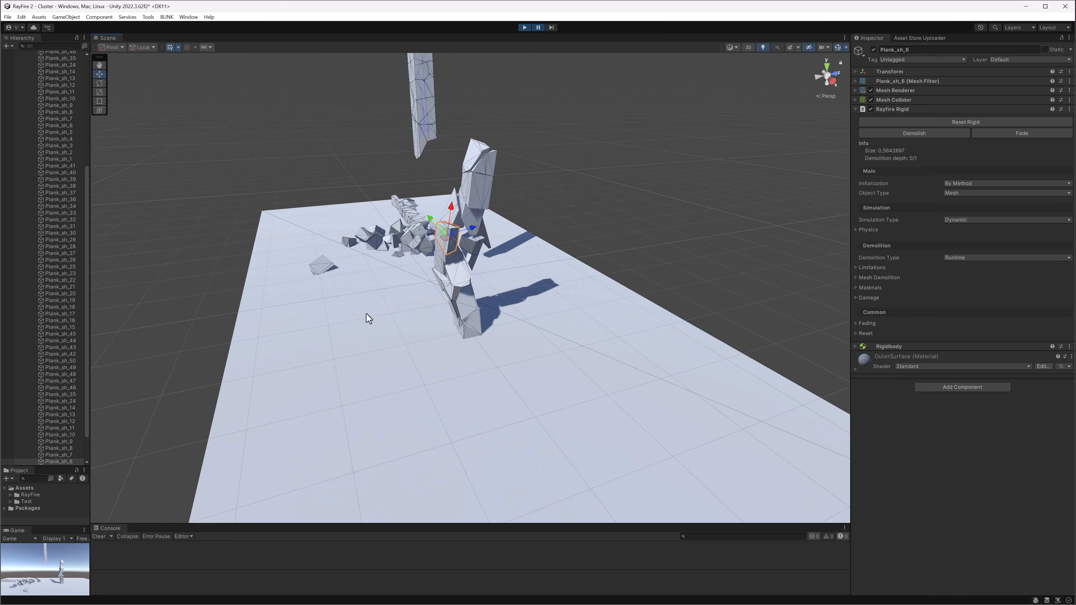
- Resume the paused simulation and examine the fragments that the demolished Plank_On shards break into
left_click_drag(429, 252, 524, 323, "alt")
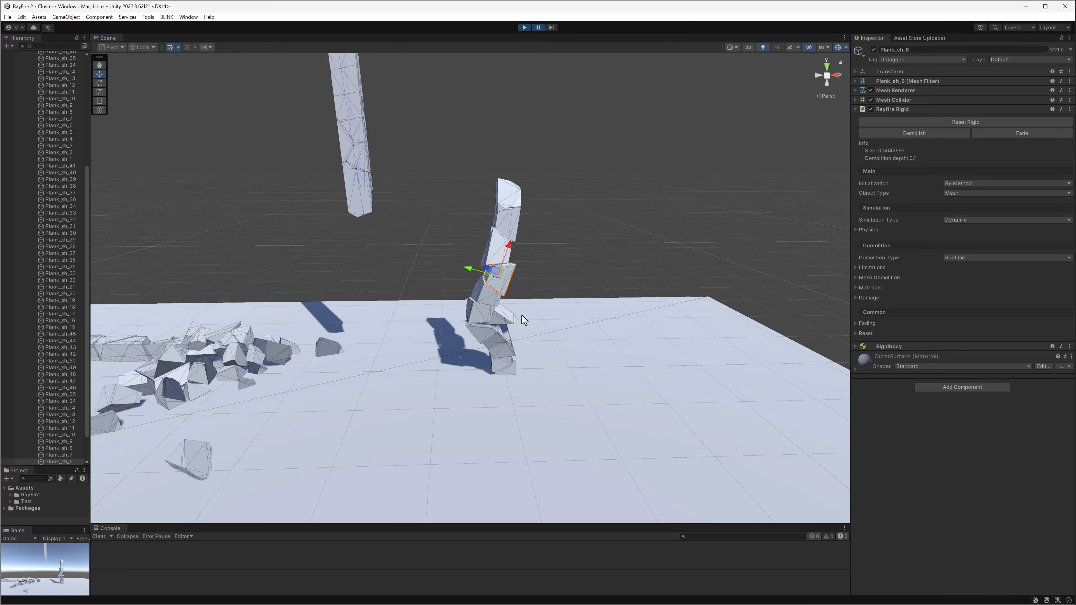
middle_click_drag(504, 343, 567, 333)
scroll(567, 333, "down", 3)
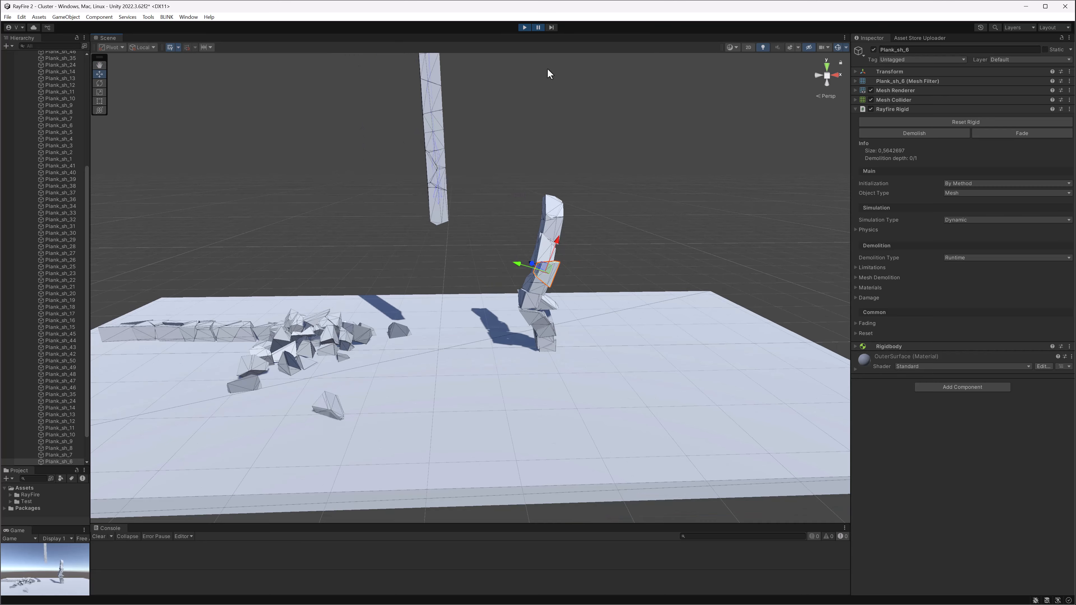
left_click(537, 27)
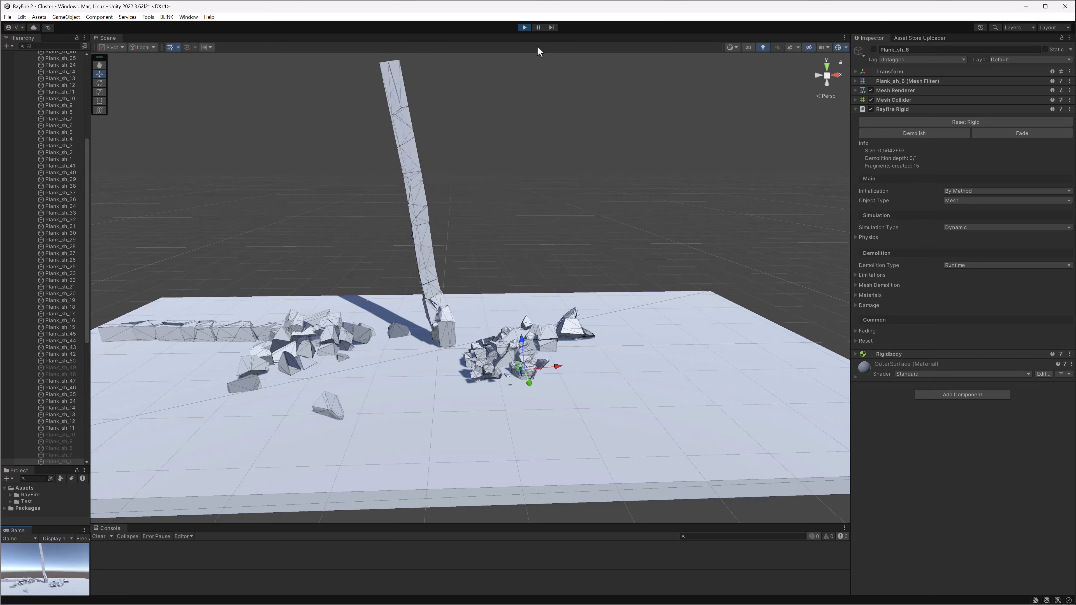
left_click_drag(589, 264, 513, 121, "alt")
left_click(567, 326)
scroll(560, 338, "up", 5)
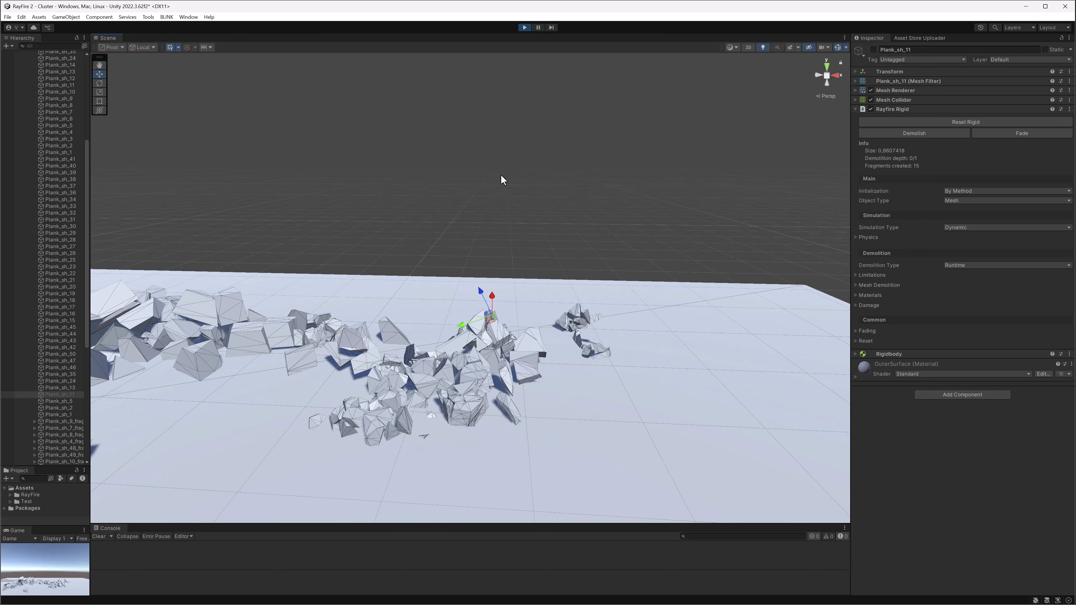
- Lift one of the intact shards from the pile high above the ground, and stop the simulation
left_click(412, 337)
left_click_drag(398, 329, 521, 112)
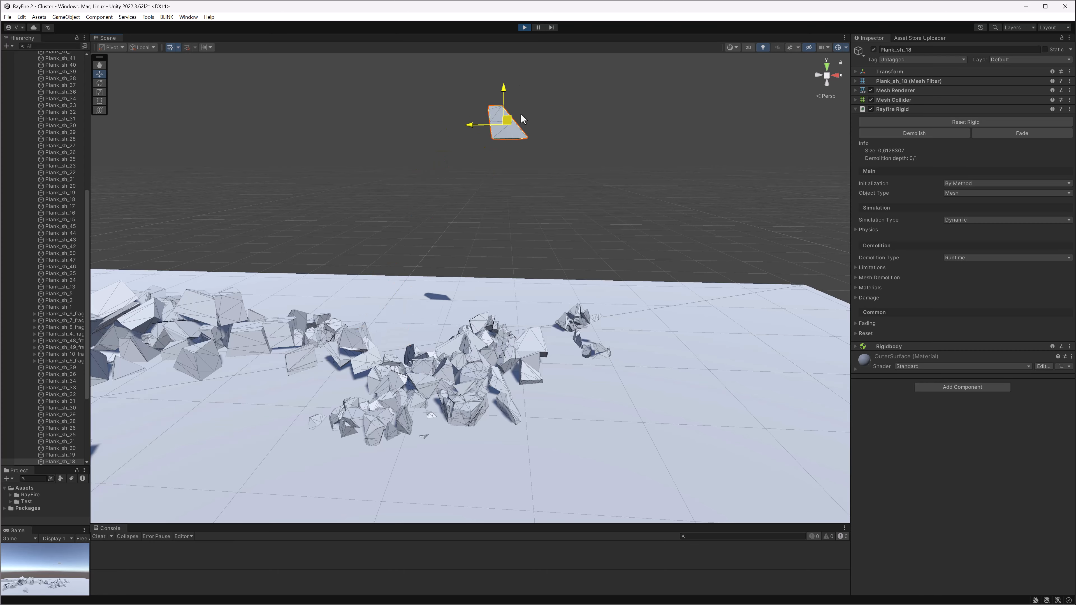
left_click_drag(554, 348, 553, 379, "alt")
left_click(523, 28)
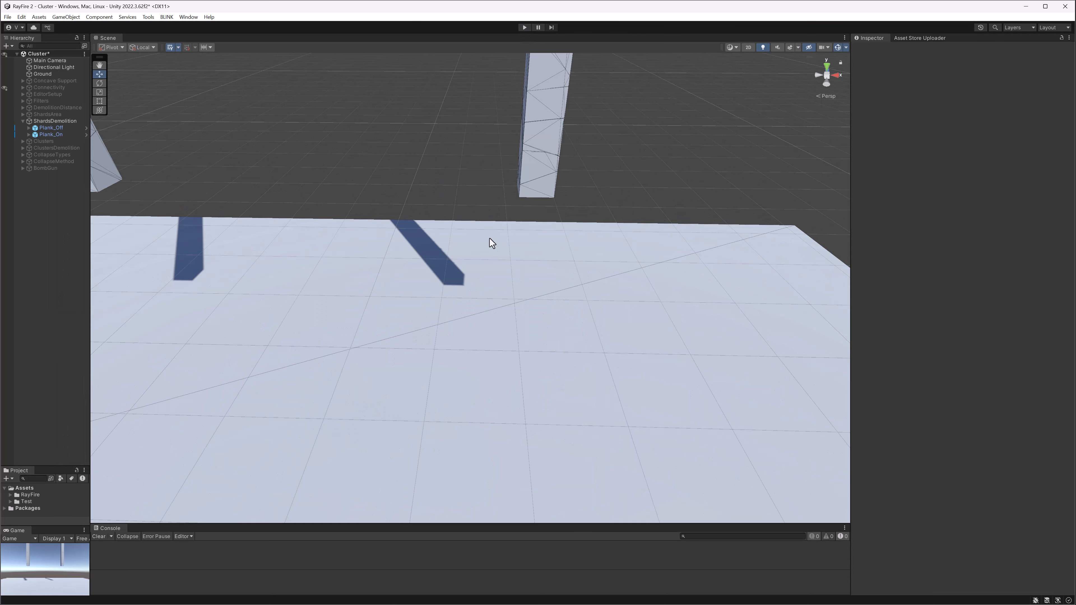
- Select Plank_On in the ShardsDemolition group and review its Shards Demolition option
scroll(491, 241, "down", 4)
left_click(590, 263)
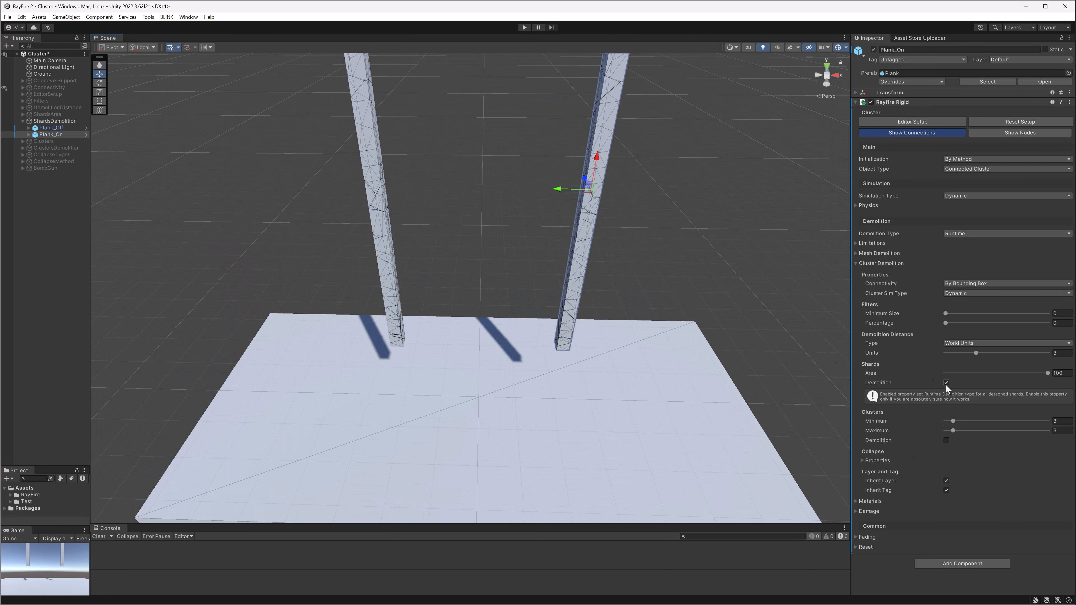
scroll(544, 318, "down", 3)
left_click_drag(543, 324, 540, 286, "alt")
middle_click_drag(552, 265, 555, 294)
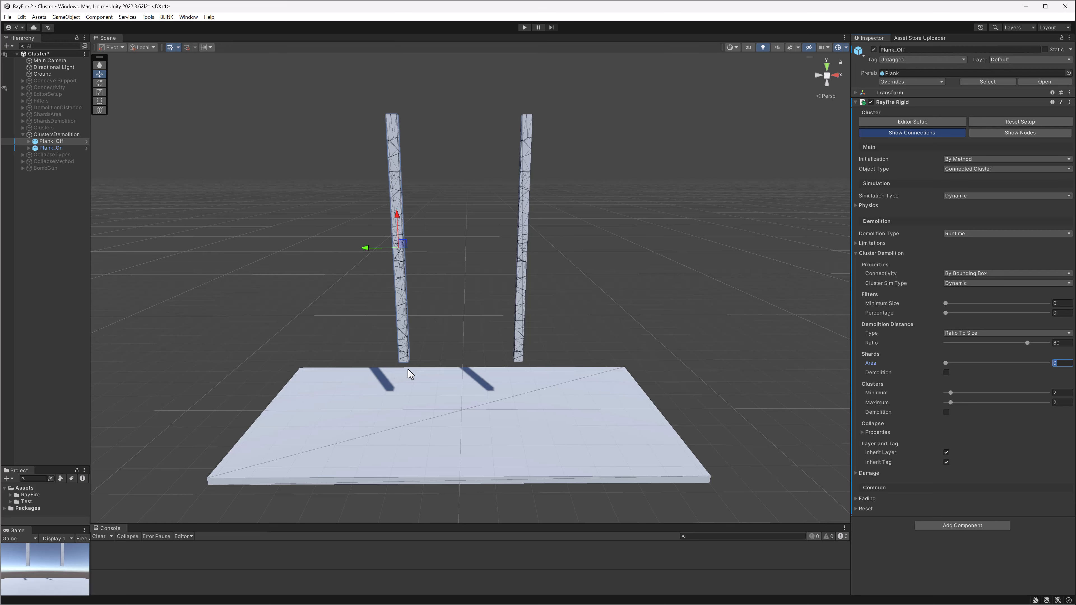
- Compare the Clusters Minimum, Maximum and Demolition settings of Plank_Off and Plank_On in the ClustersDemolition group
left_click(1058, 392)
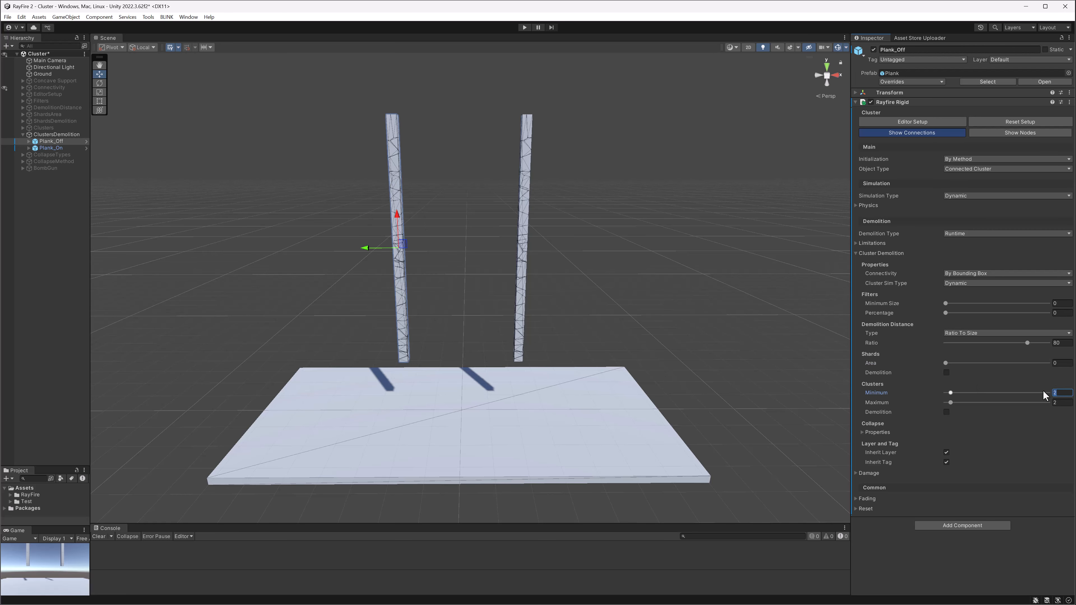
left_click(1059, 402)
left_click(946, 412)
left_click(527, 231)
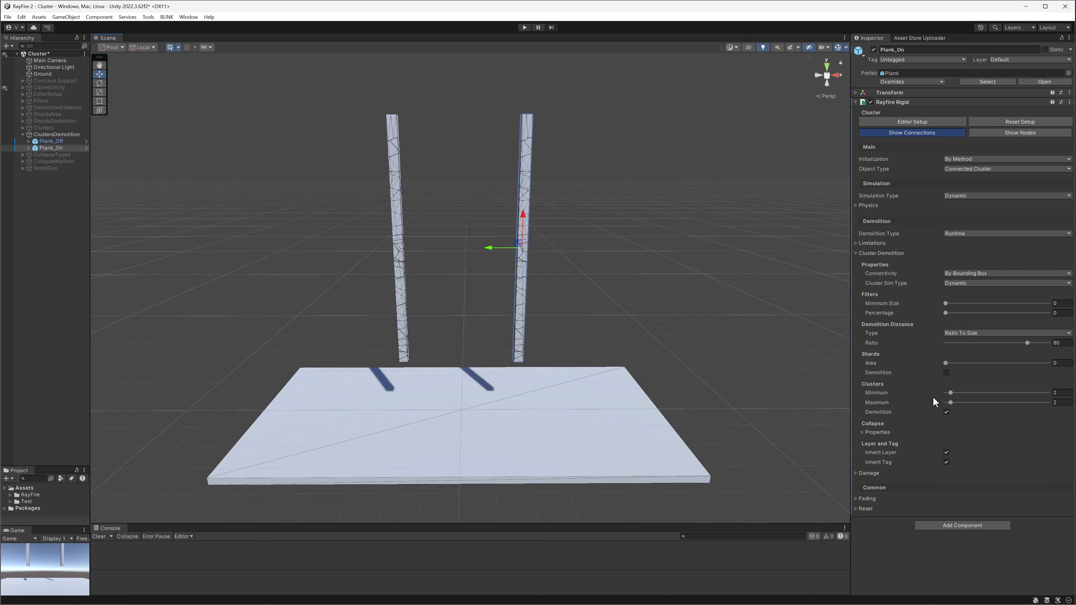
- Start the simulation, initialize Plank_Off so it breaks on the ground, and pull its top cluster off the stack
left_click(524, 27)
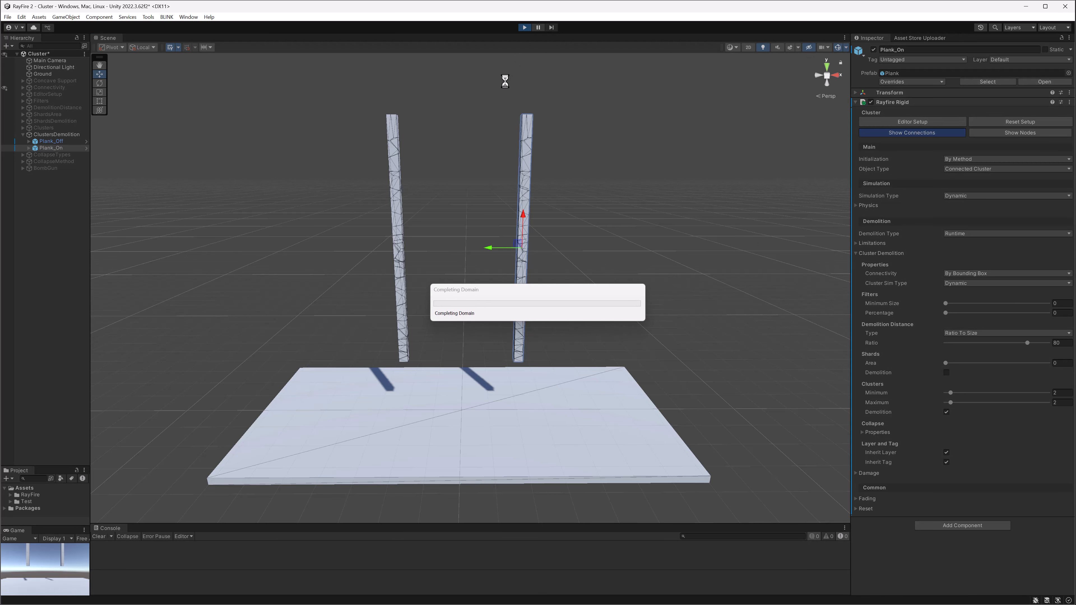
left_click(398, 125)
left_click(934, 95)
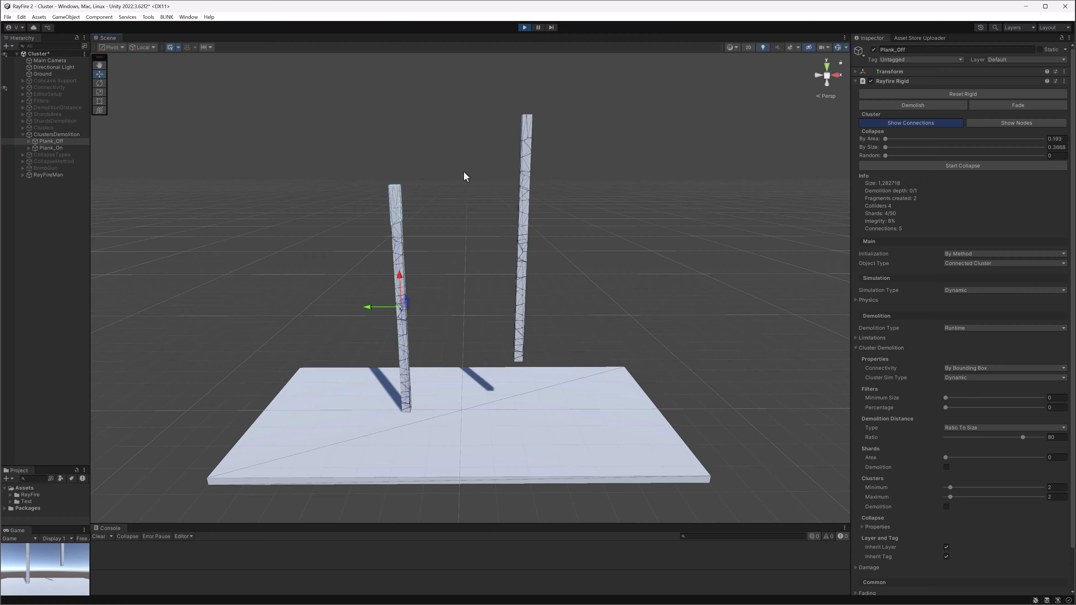
left_click(1047, 439)
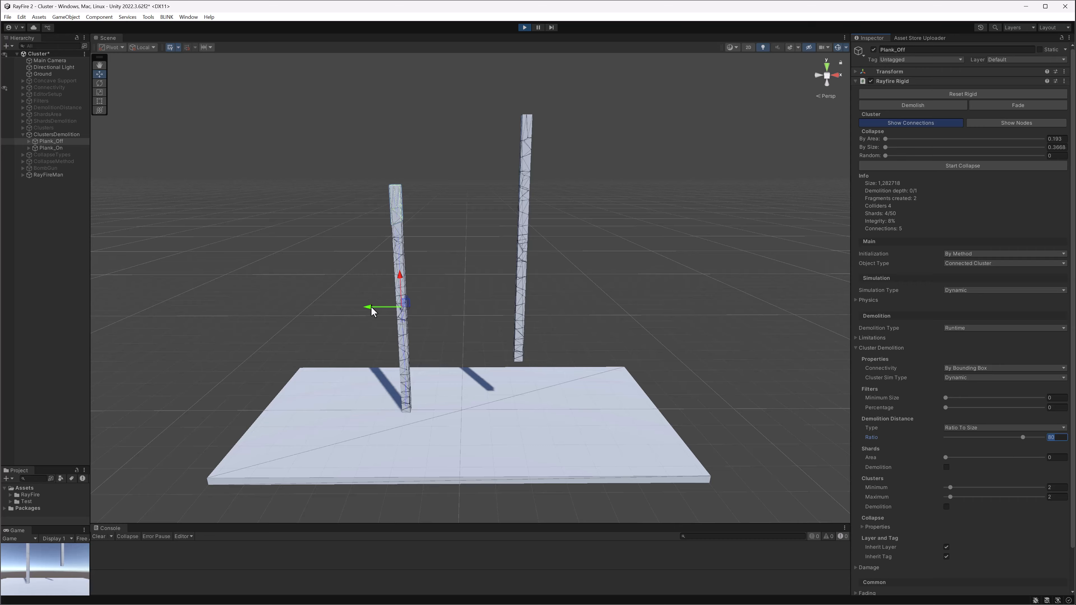
left_click_drag(405, 302, 360, 247)
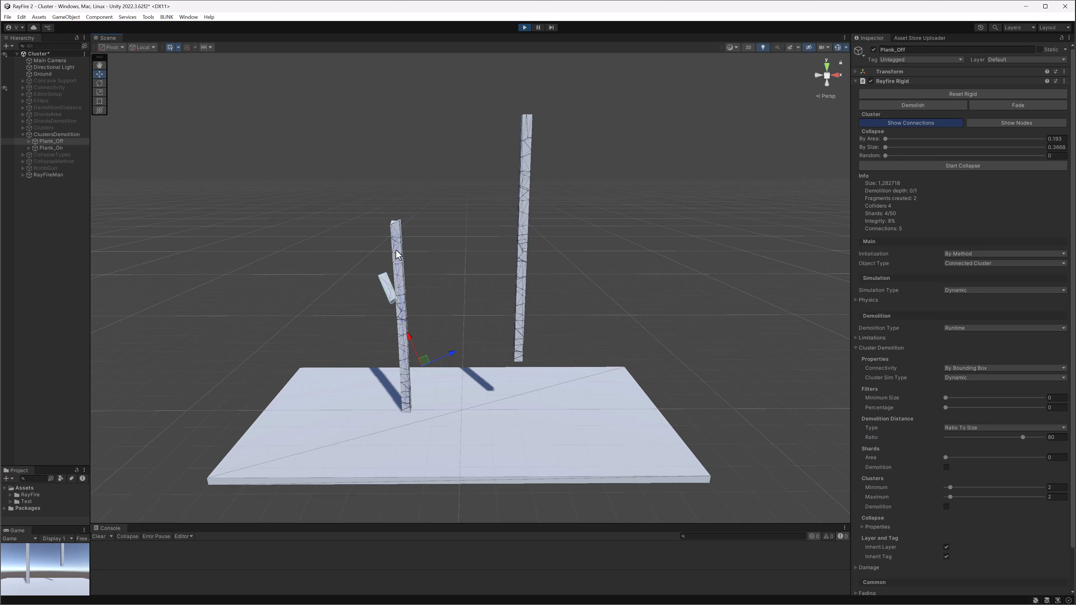
- Select the long clusters detached from Plank_Off and examine the Demolition Type of the upper one
left_click(398, 255)
left_click(406, 347)
left_click(404, 287)
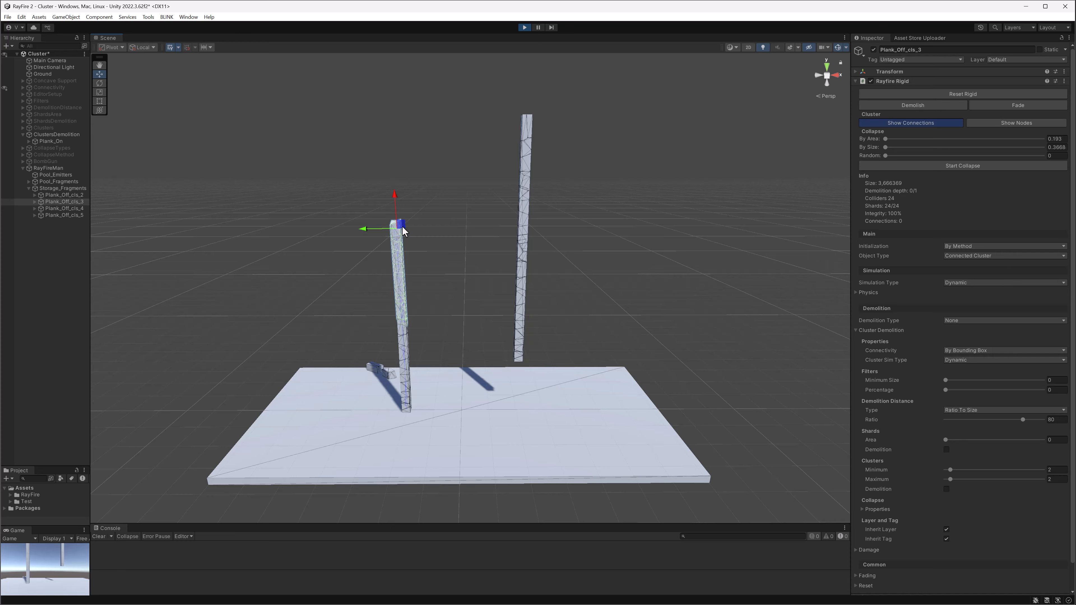
left_click(962, 321)
left_click(964, 331)
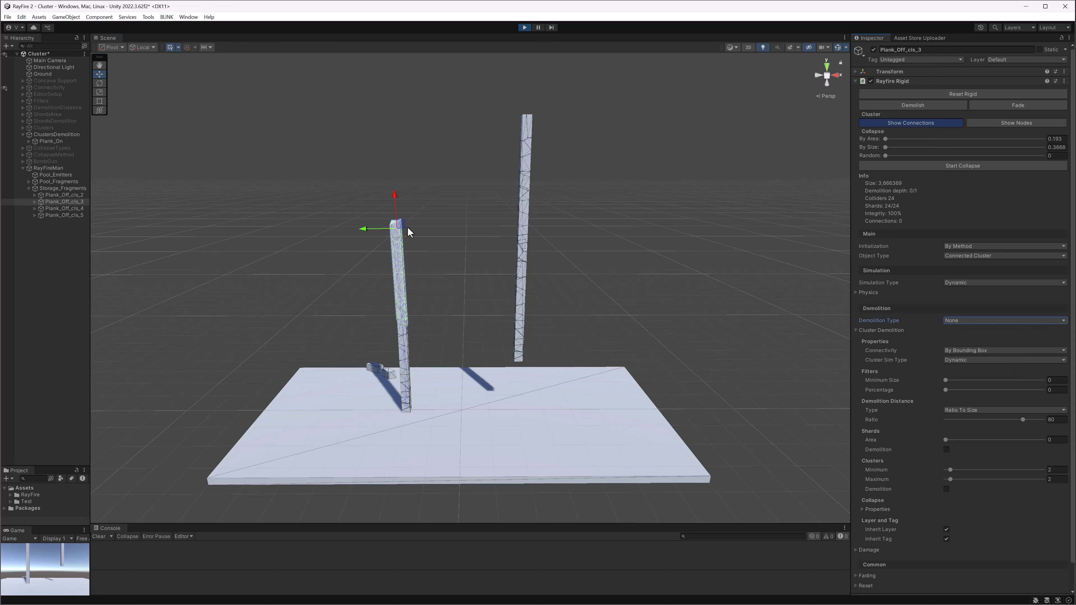
- Move the upper and the lower long clusters of Plank_Off sideways so they fall separately
left_click_drag(409, 231, 480, 156)
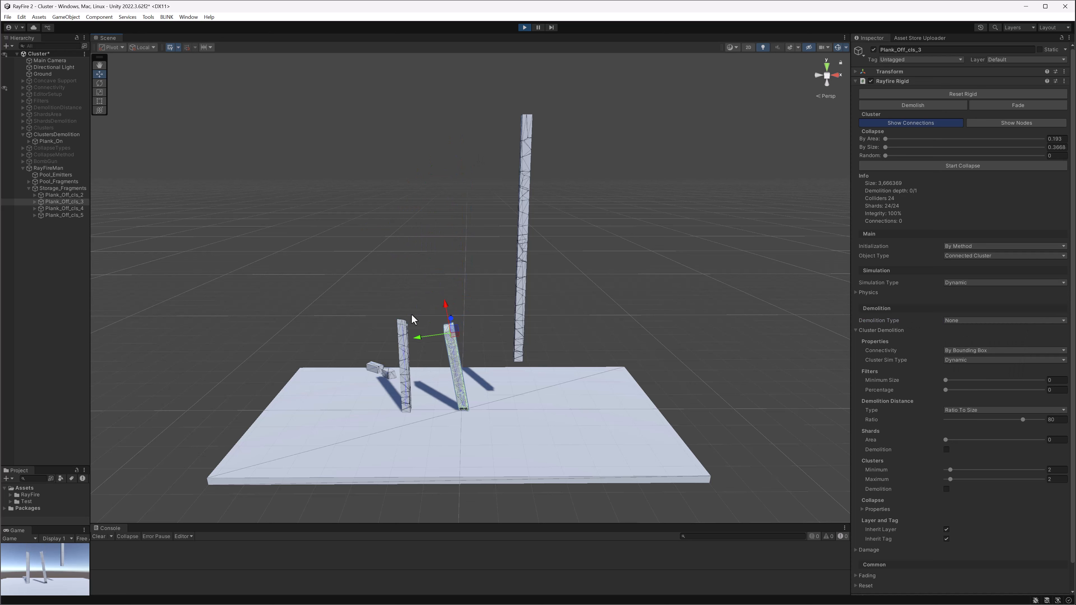
left_click(407, 396)
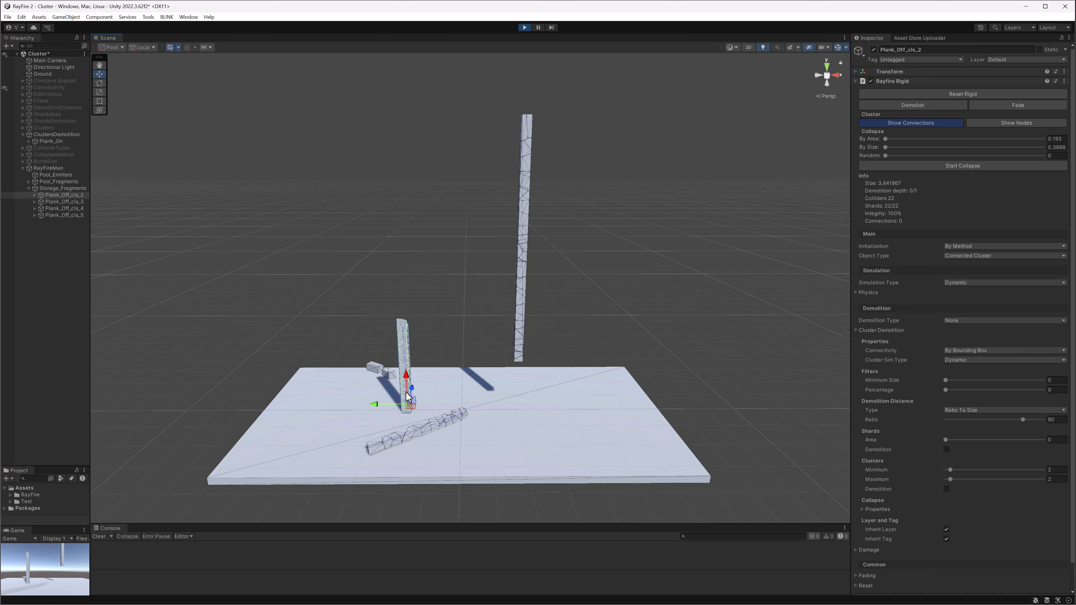
left_click_drag(407, 397, 464, 323)
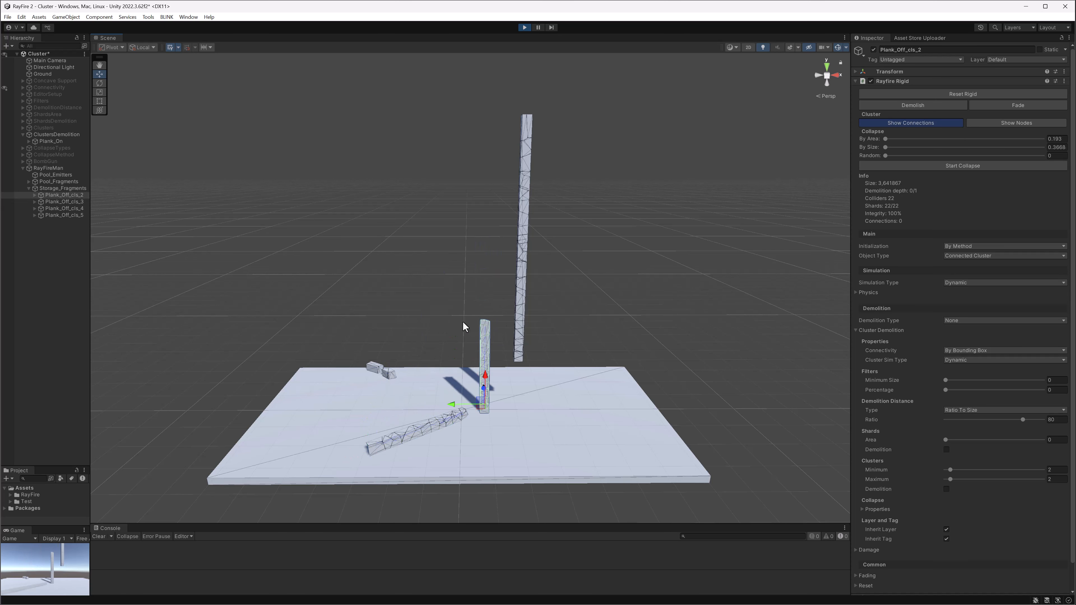
- Shift both fallen Plank_Off clusters toward the other side of the ground to test whether they break
left_click(438, 438)
left_click(371, 448)
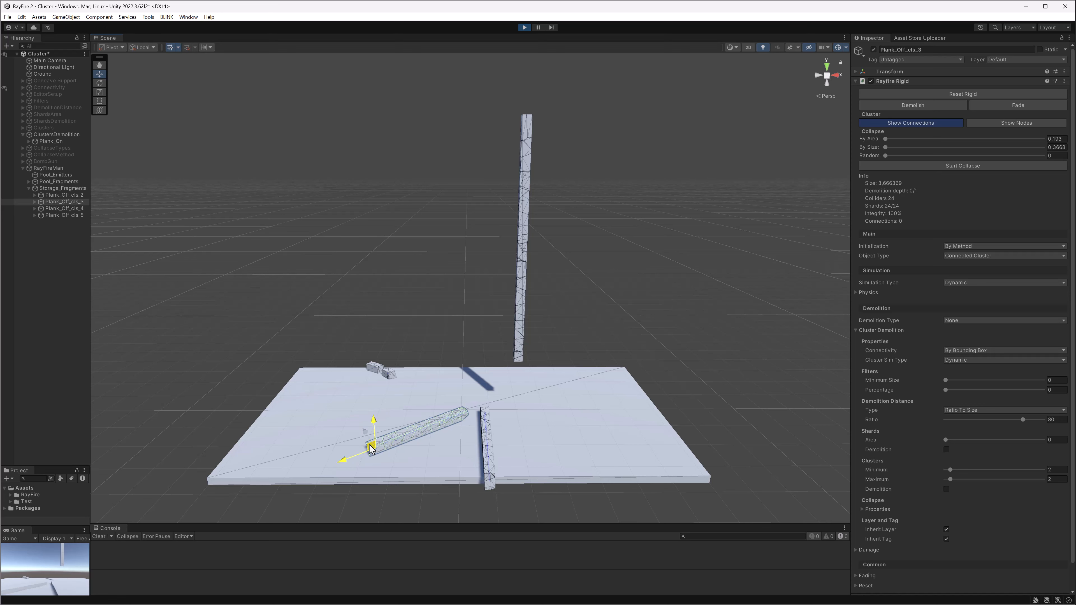
left_click_drag(371, 448, 277, 236)
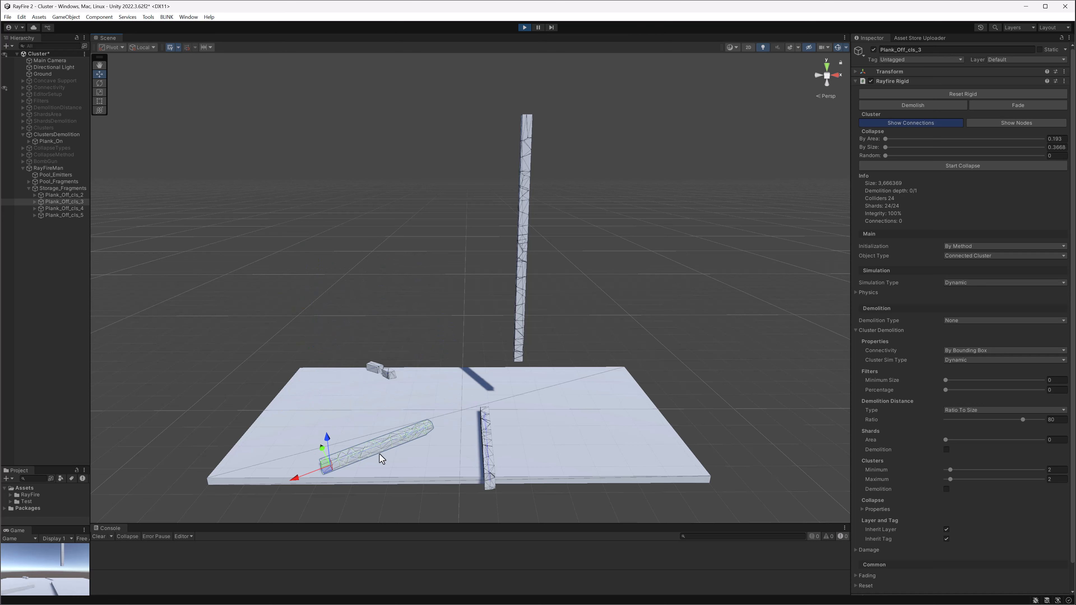
left_click(484, 449)
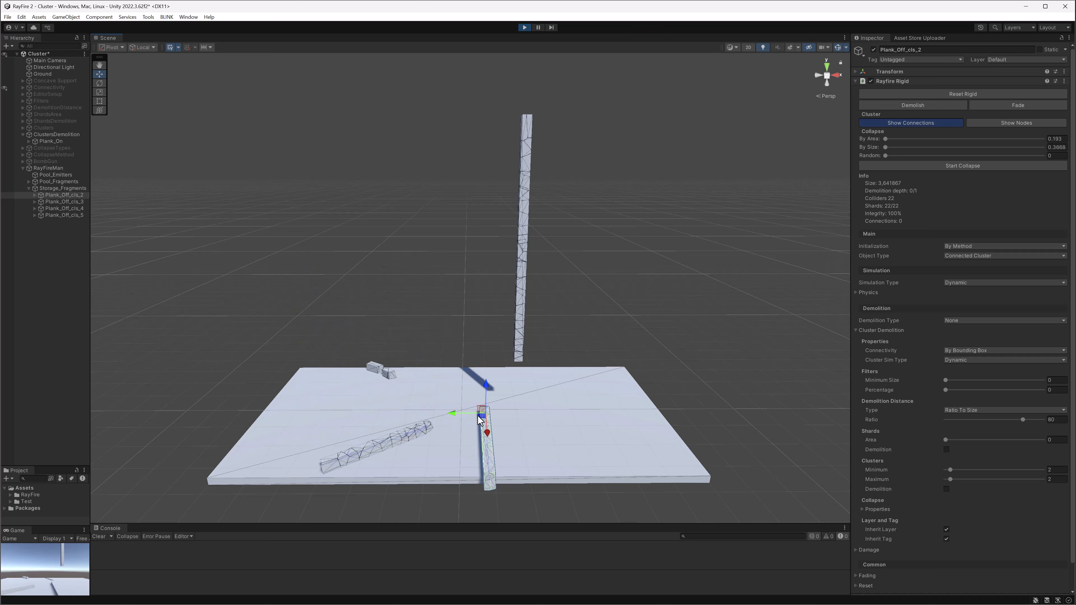
left_click_drag(480, 418, 378, 383)
- Initialize Plank_On with Clusters Demolition enabled, and pause the simulation as it hits the ground
left_click(521, 295)
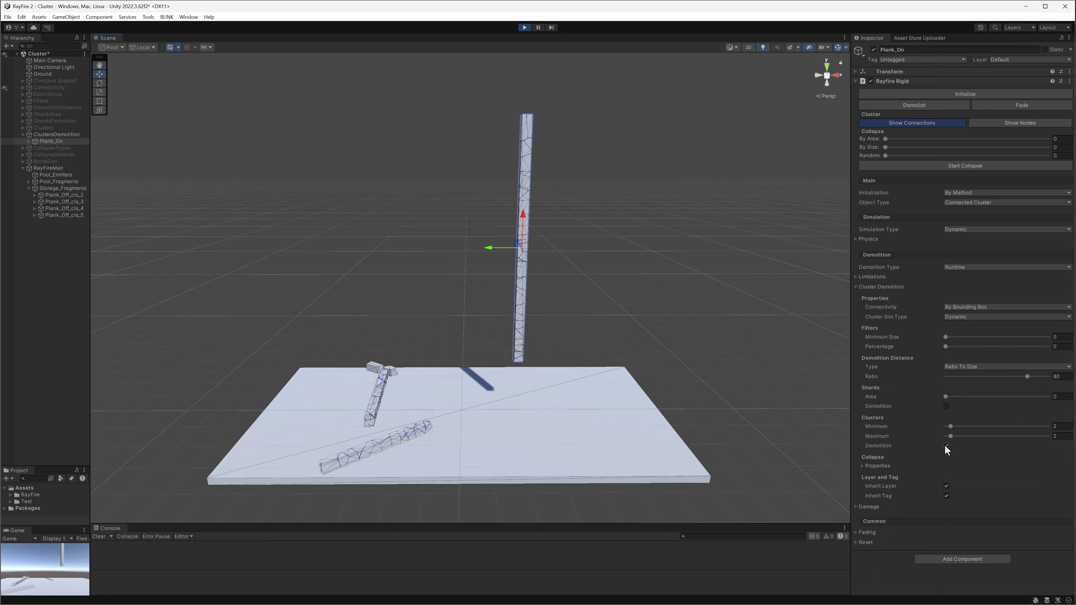
left_click(934, 95)
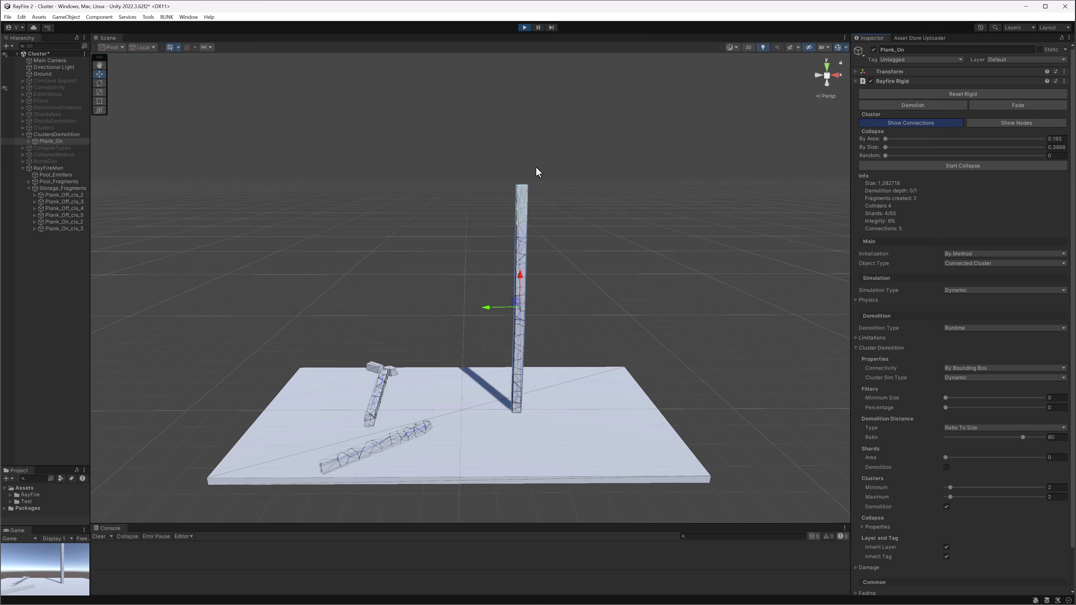
left_click(540, 27)
- Move the top cluster of Plank_On sideways, and select the long cluster below it to examine its Demolition Type
left_click(519, 202)
left_click(526, 197)
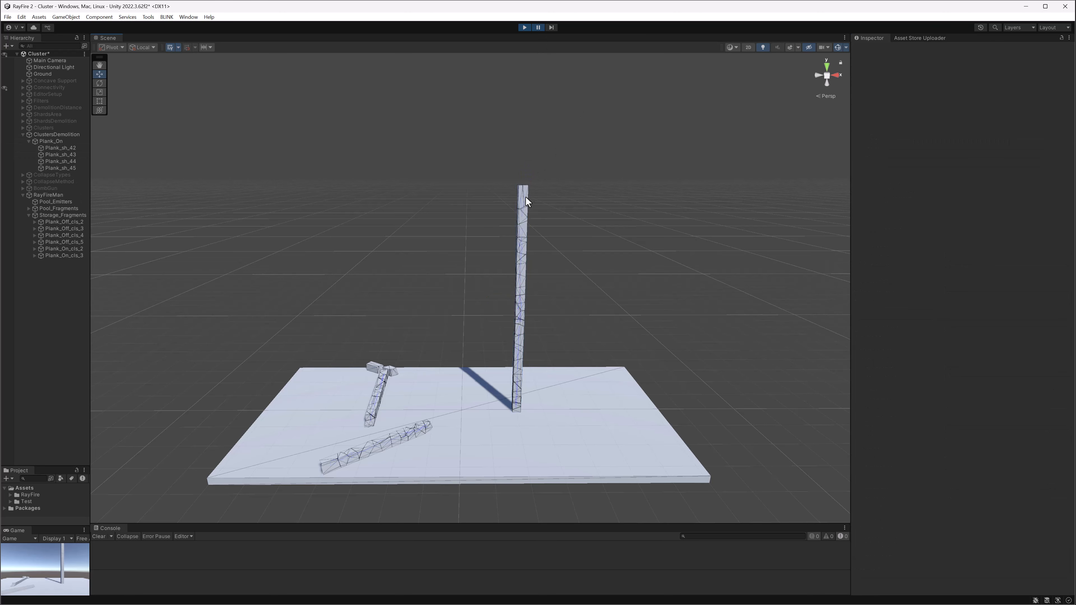
left_click(523, 200)
left_click_drag(504, 306, 457, 275)
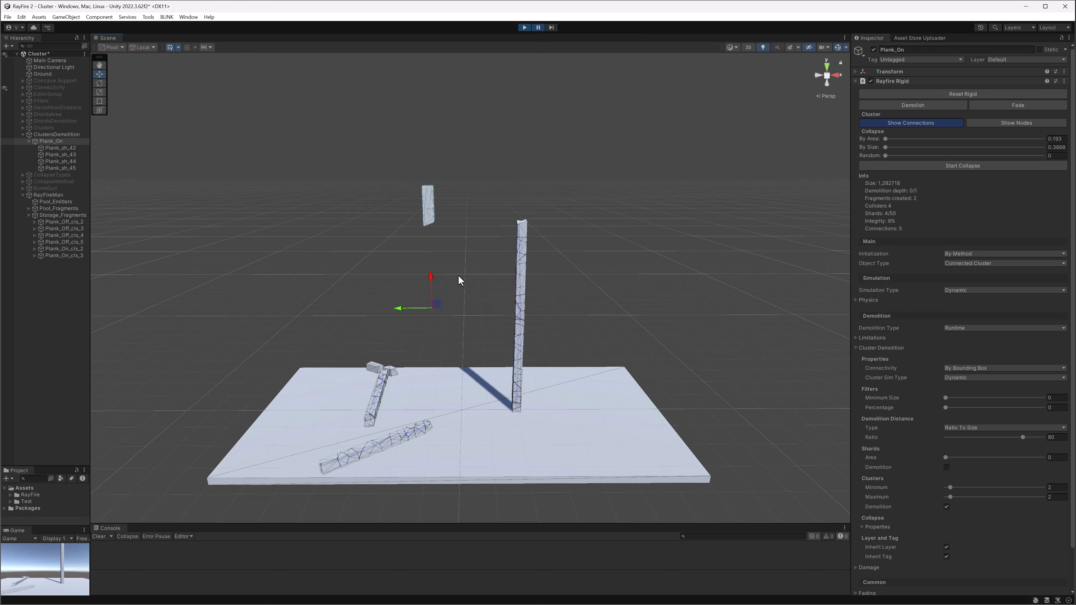
left_click(514, 268)
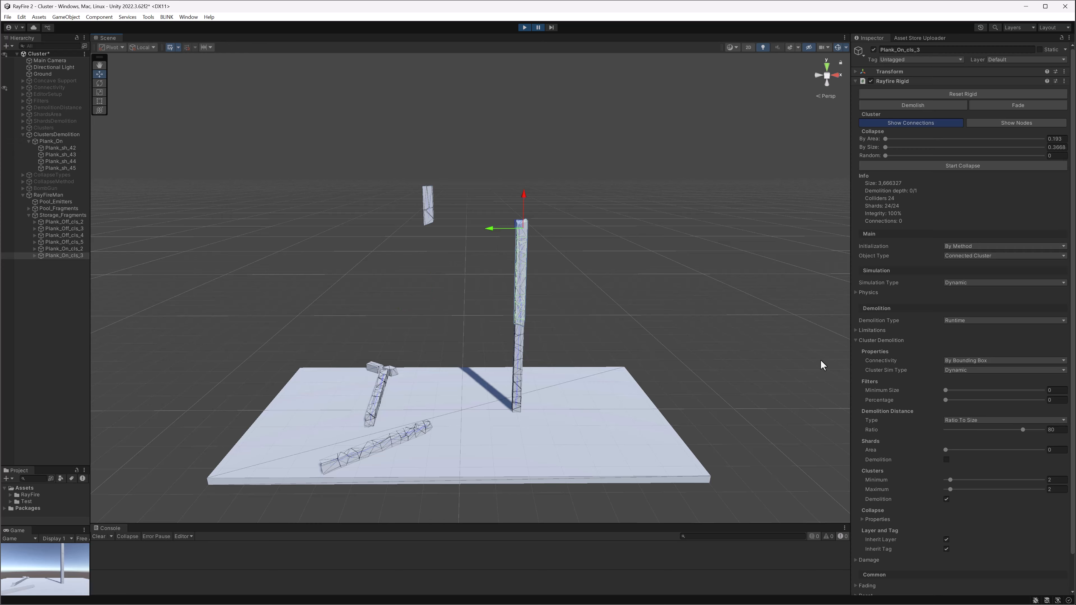
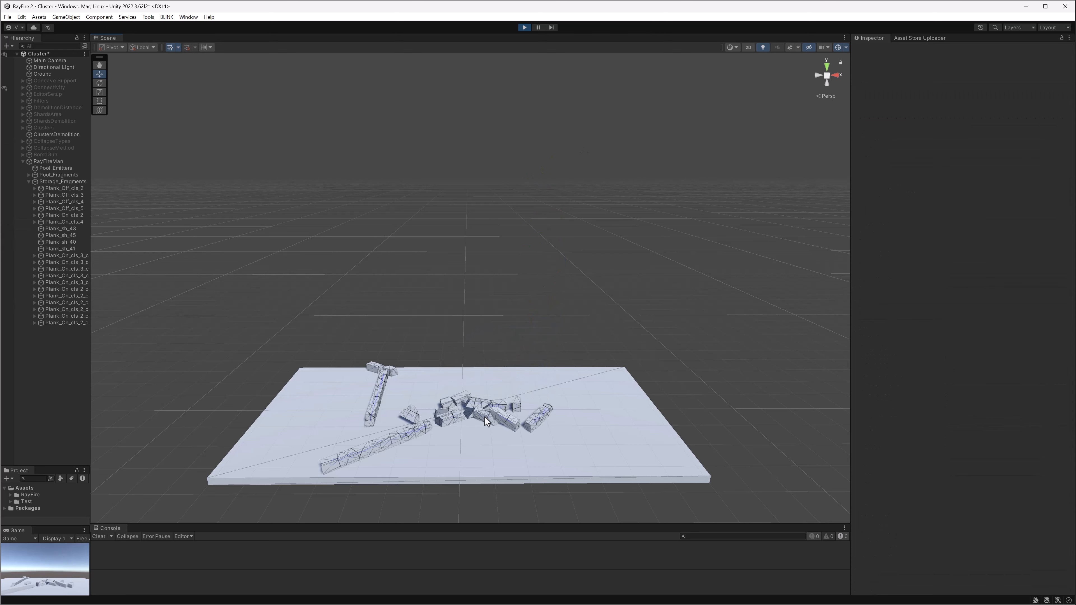
- Select the small clusters broken from Plank_On and examine their Clusters Demolition settings
left_click(529, 418)
left_click(536, 417)
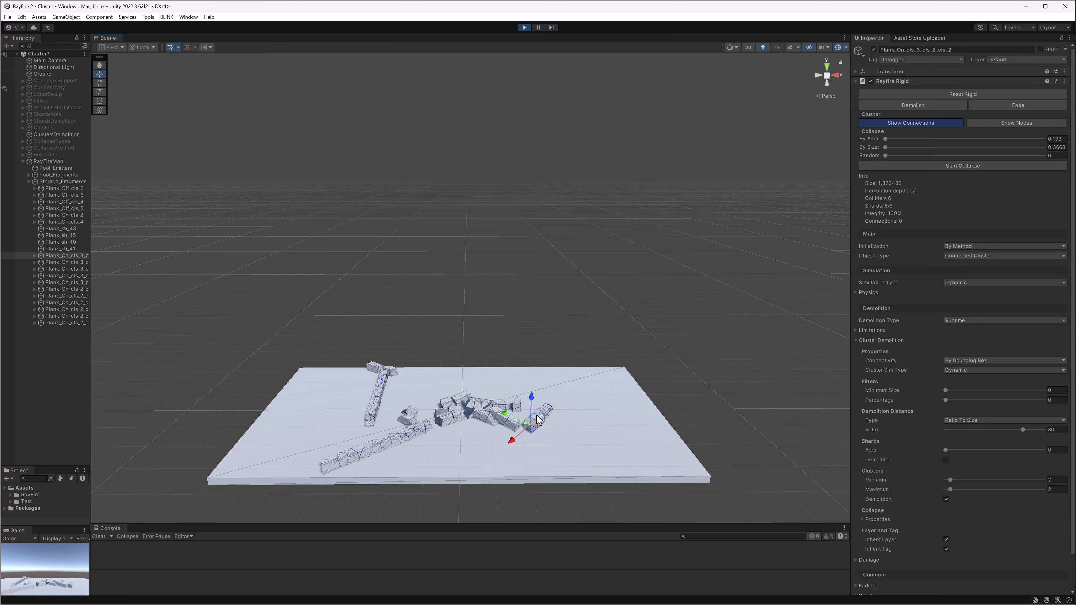
left_click(547, 410)
left_click(547, 410)
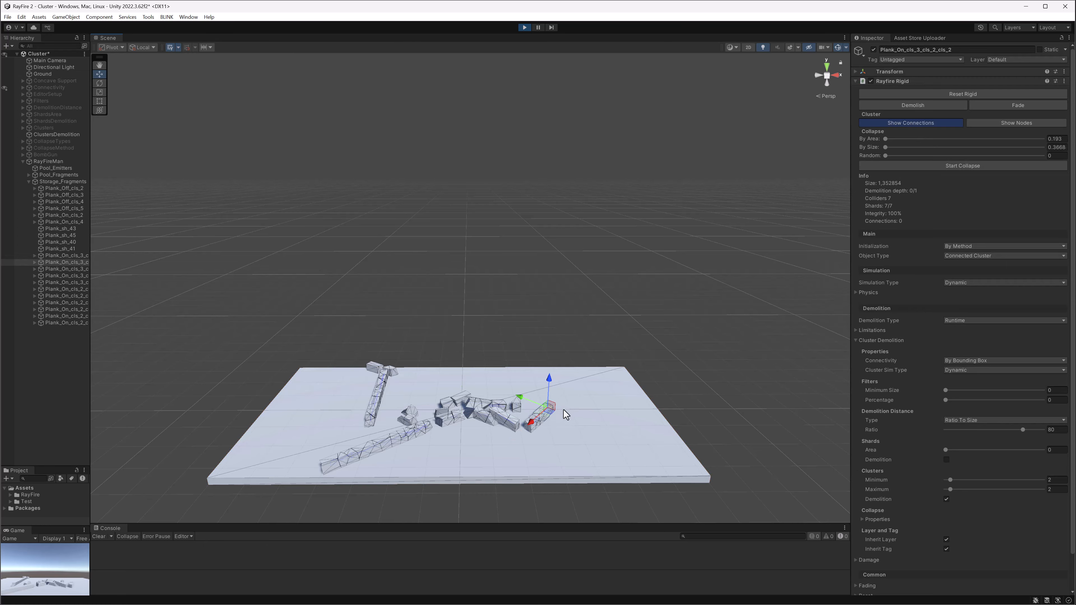
scroll(512, 424, "up", 2)
middle_click_drag(527, 433, 533, 371)
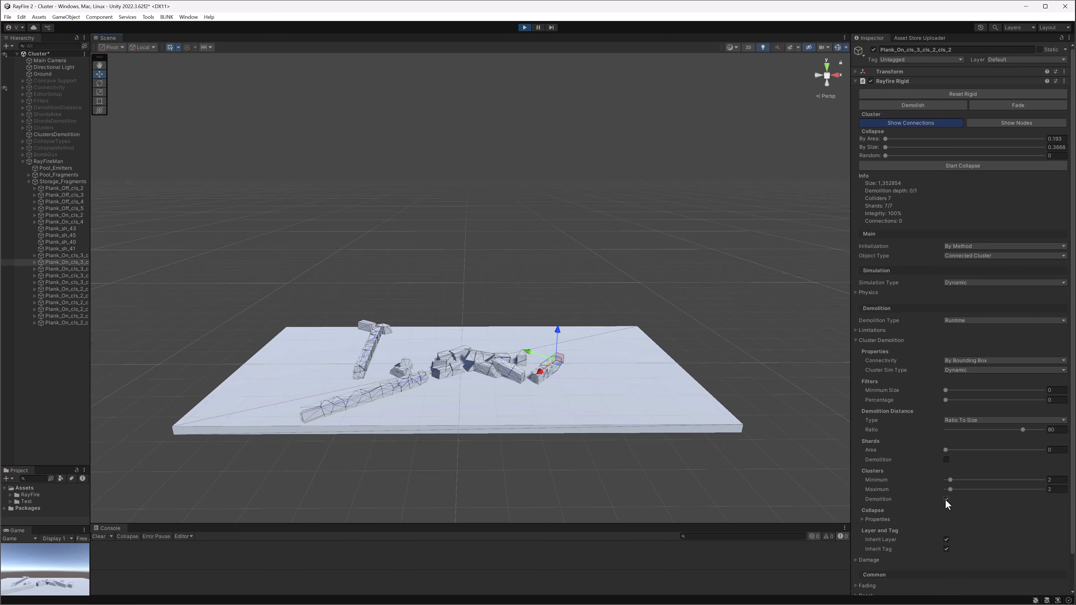
middle_click_drag(608, 255, 629, 293)
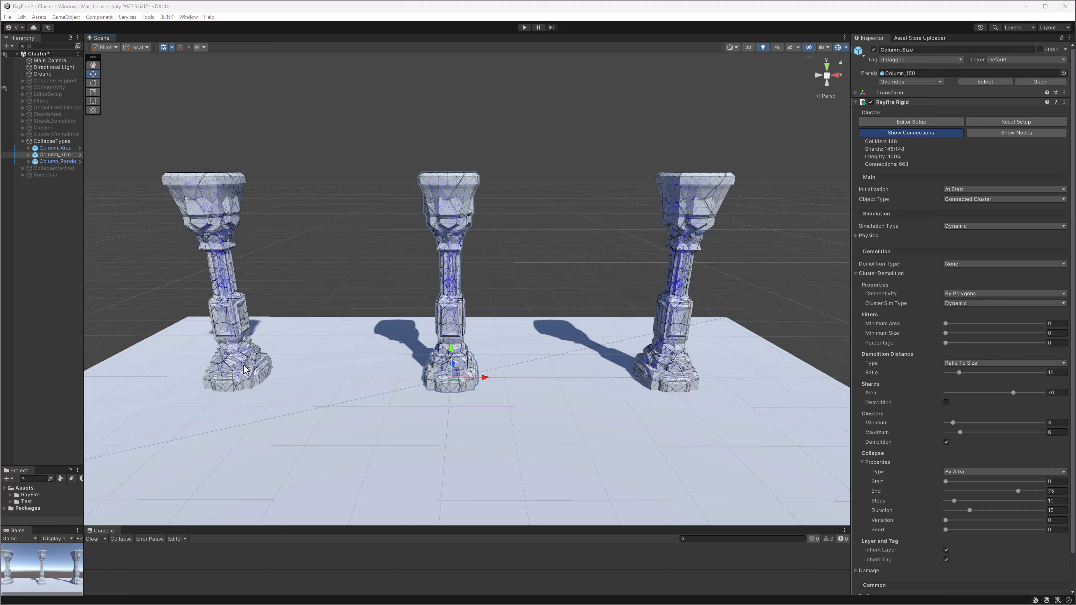
- Set the Collapse Type of Column_Size to By Size
left_click(960, 472)
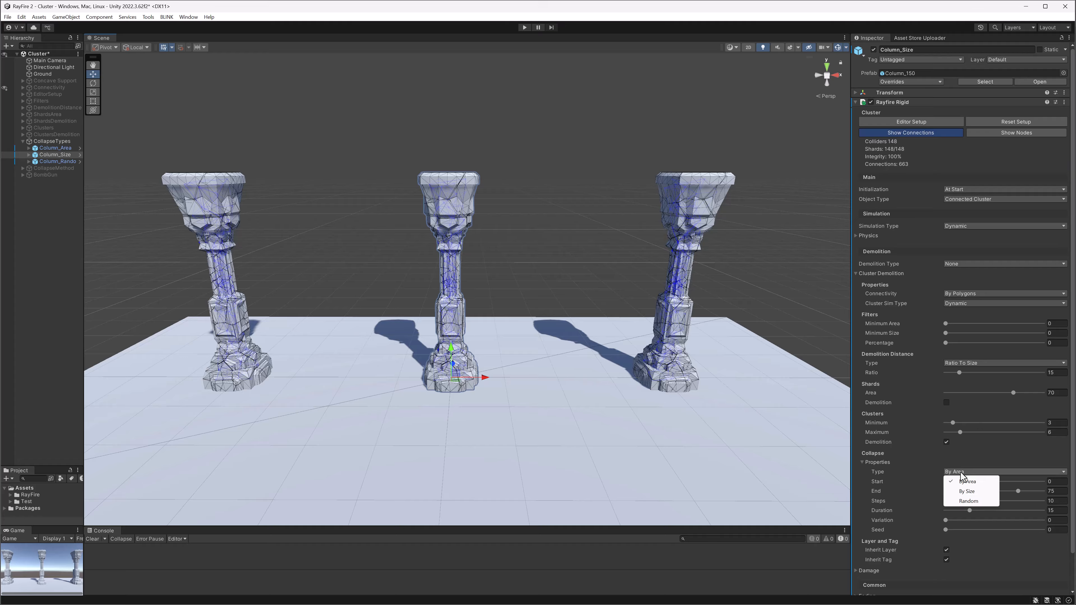
left_click(970, 492)
left_click(401, 245)
- Select Column_Area, frame it in the view, and start the simulation
left_click(220, 231)
key("f")
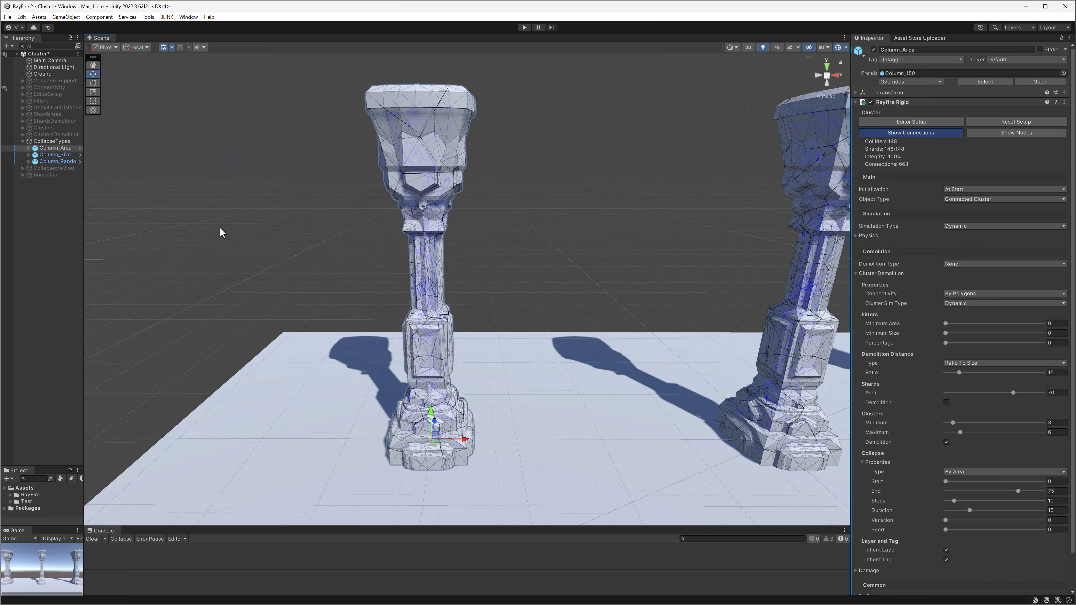
left_click(525, 27)
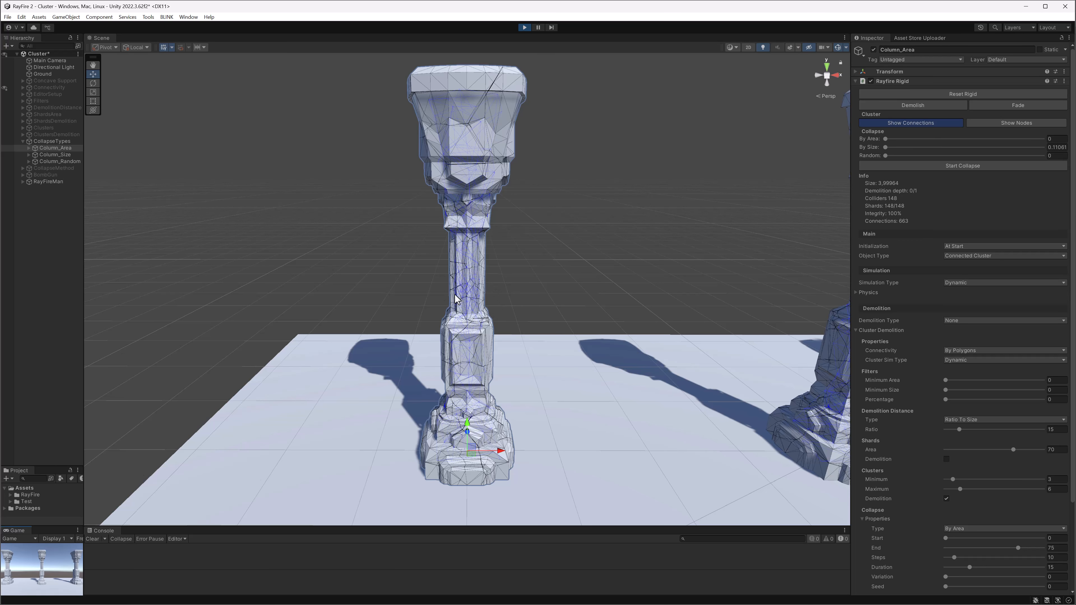
- Break apart Column_Area by raising its By Area collapse value to about 0.0277
middle_click_drag(587, 276, 550, 265)
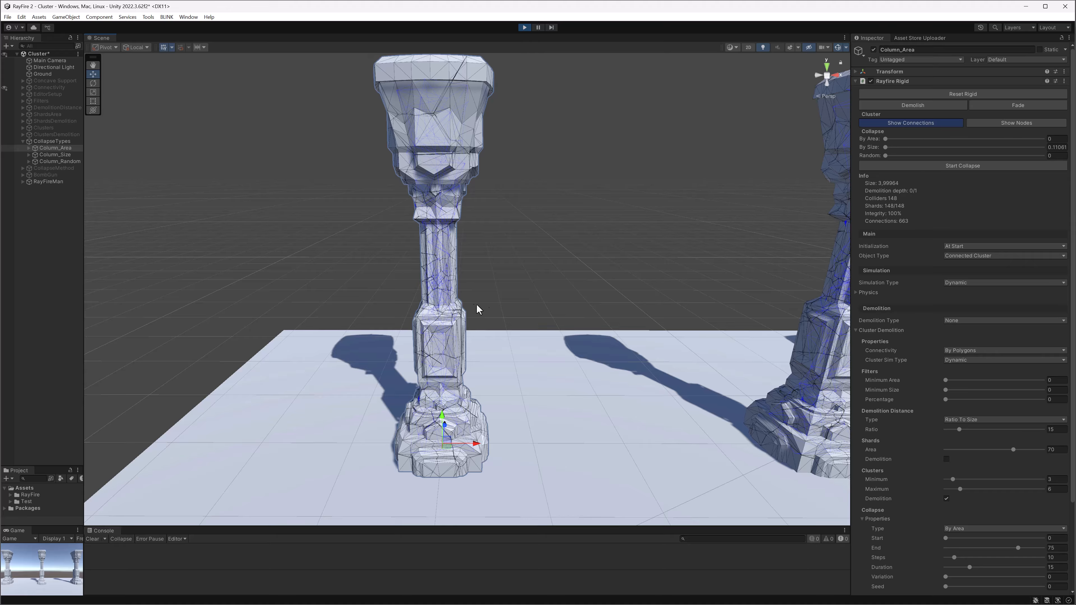
left_click(1056, 139)
left_click_drag(887, 139, 905, 139)
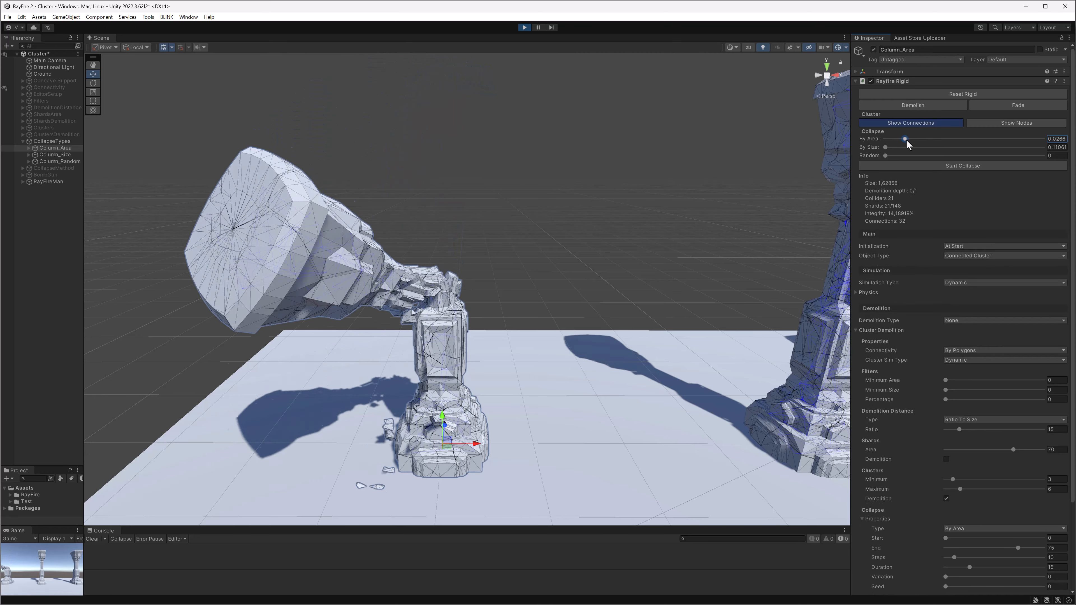
scroll(551, 195, "down", 3)
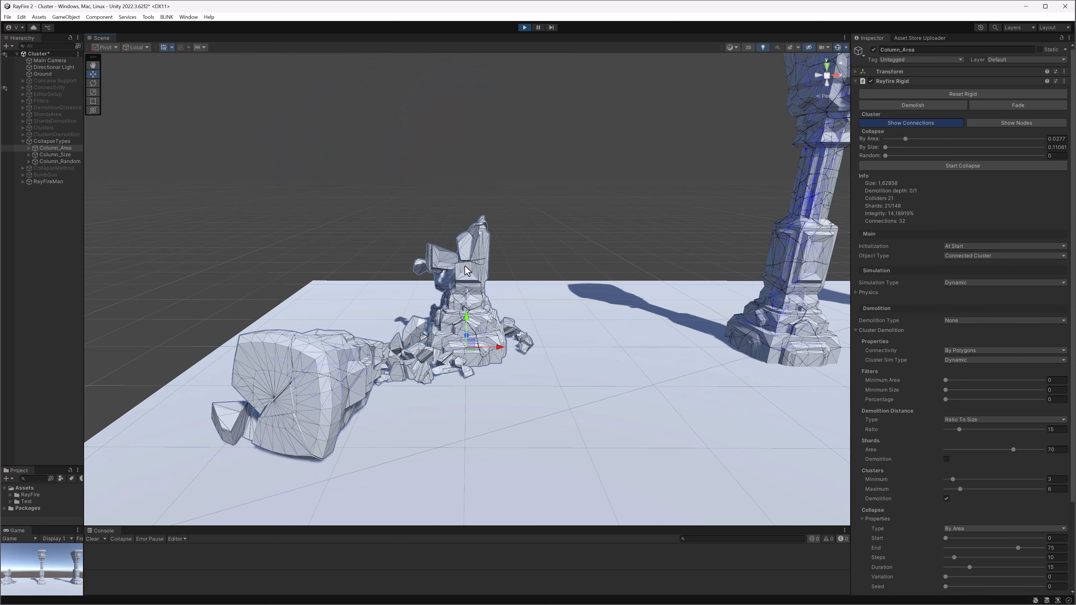
- Select the fallen top cluster of Column_Area and raise its By Size collapse value to about 1.024
left_click(330, 388)
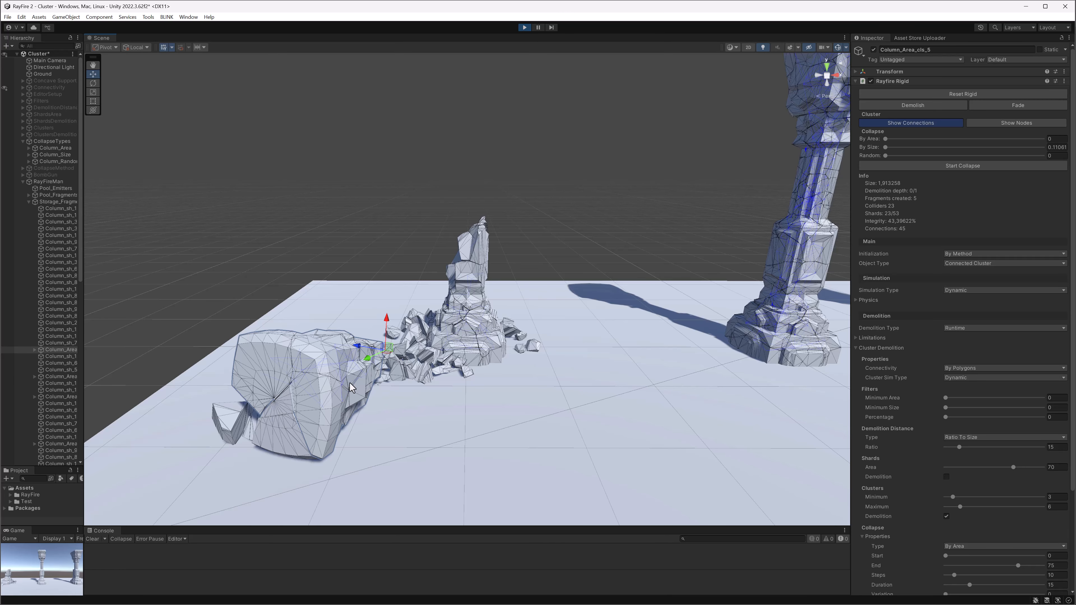
middle_click_drag(349, 379, 353, 341)
left_click_drag(423, 336, 381, 374, "alt")
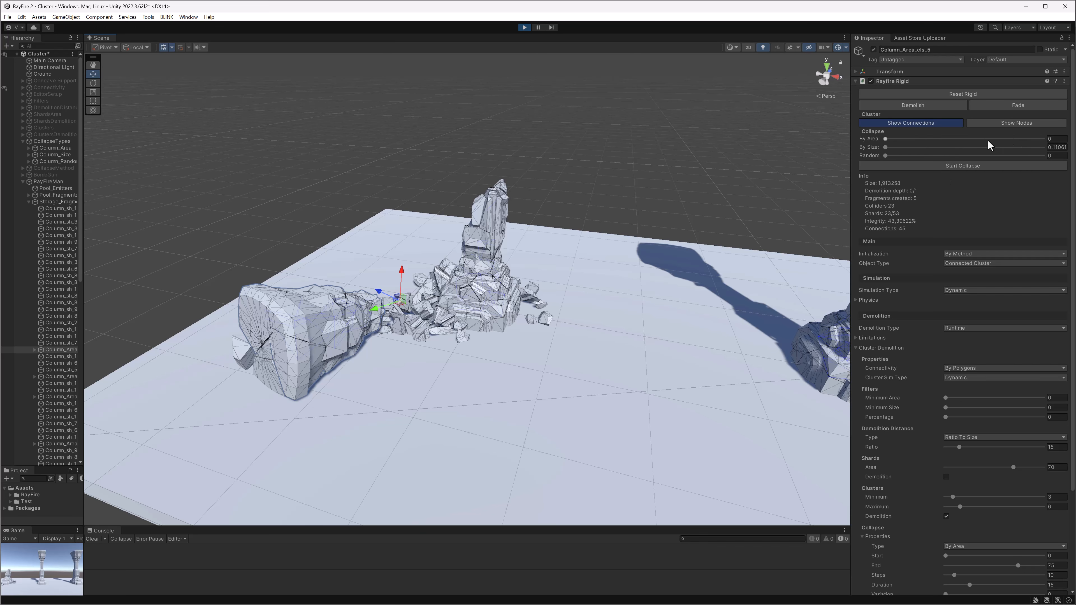
left_click_drag(886, 147, 1043, 145)
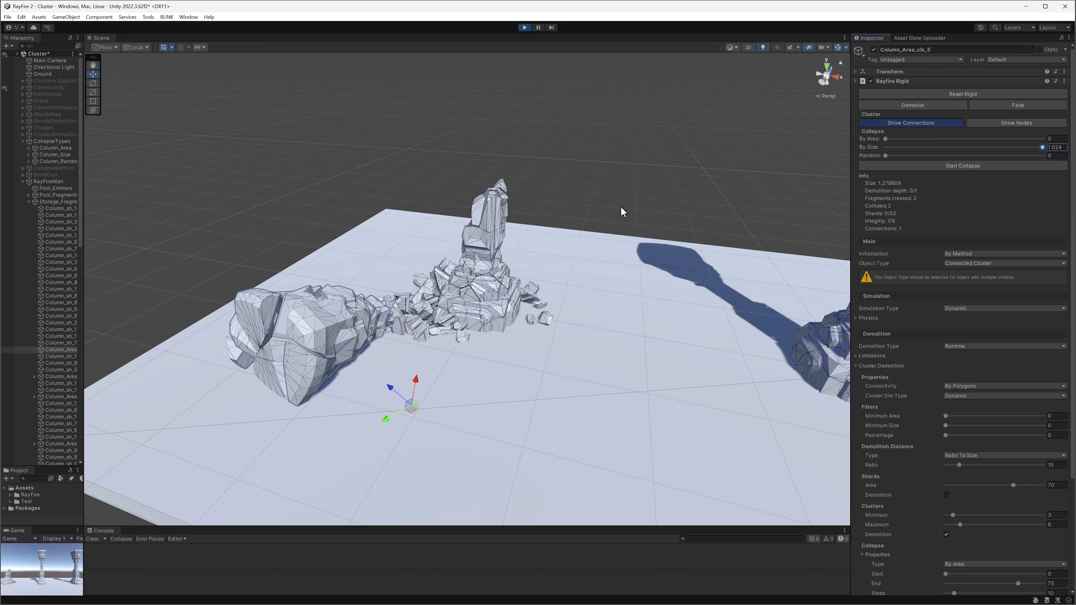
- Select Column_Size and raise its By Size collapse value to about 0.462
middle_click_drag(764, 253, 513, 241)
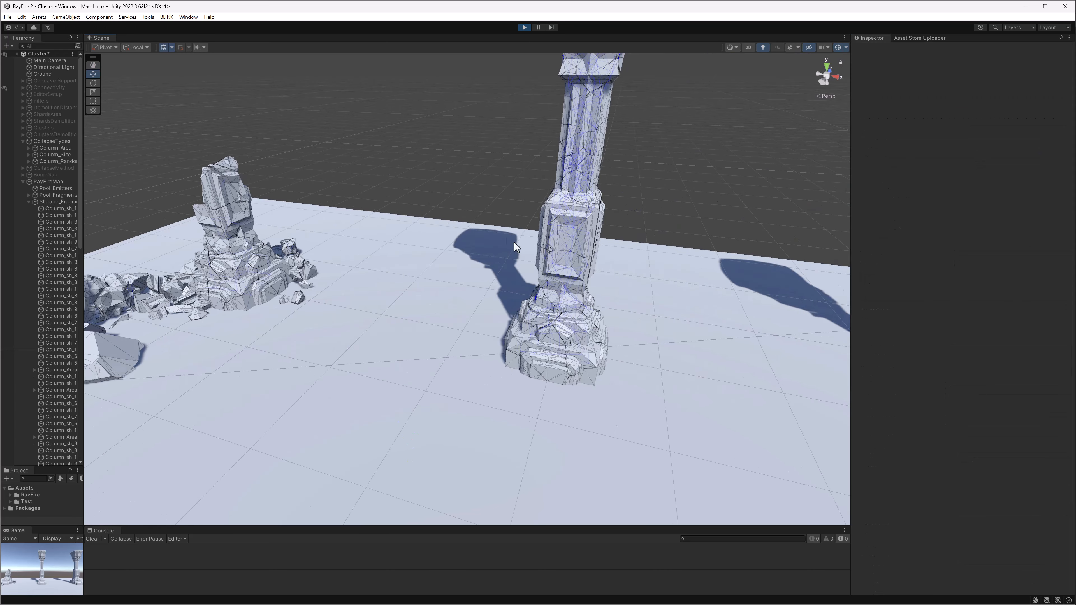
left_click(589, 217)
left_click(624, 212)
left_click(586, 252)
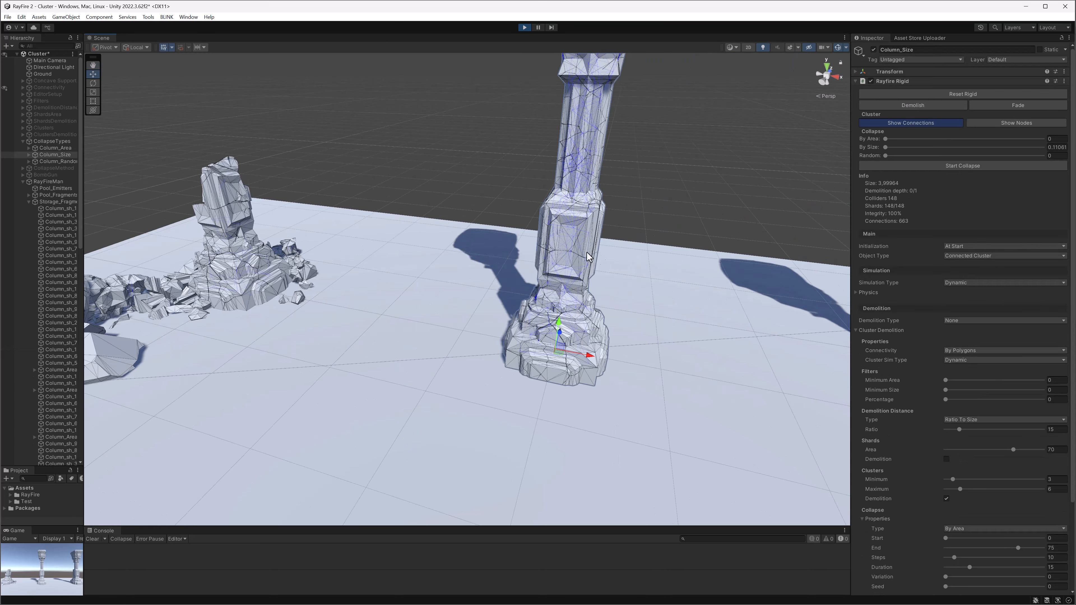
middle_click_drag(631, 263, 571, 310)
left_click_drag(572, 310, 614, 259, "alt")
middle_click_drag(615, 259, 592, 321)
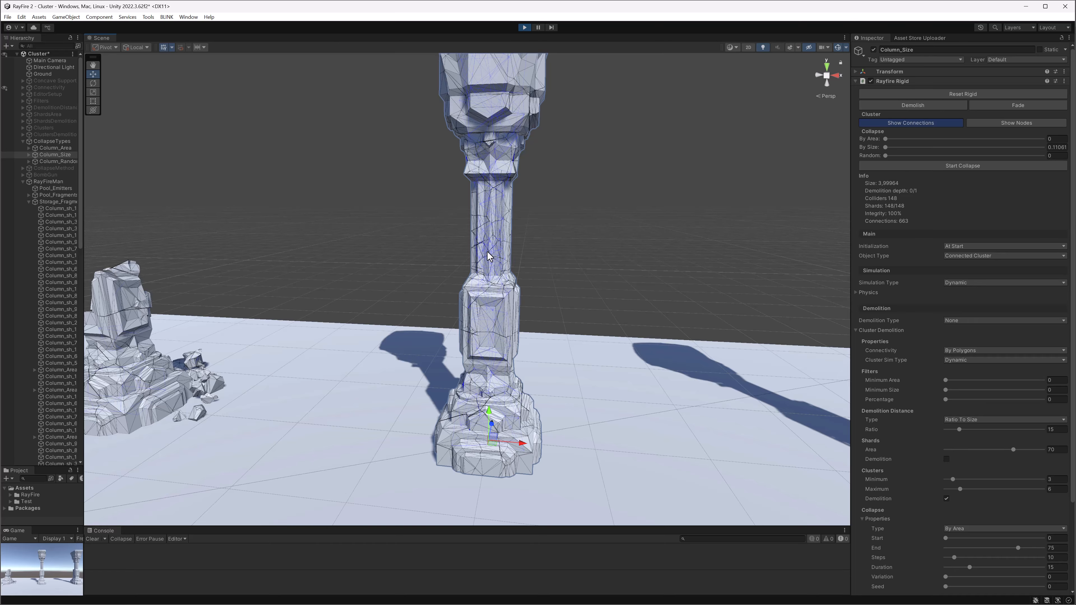
left_click_drag(886, 147, 945, 149)
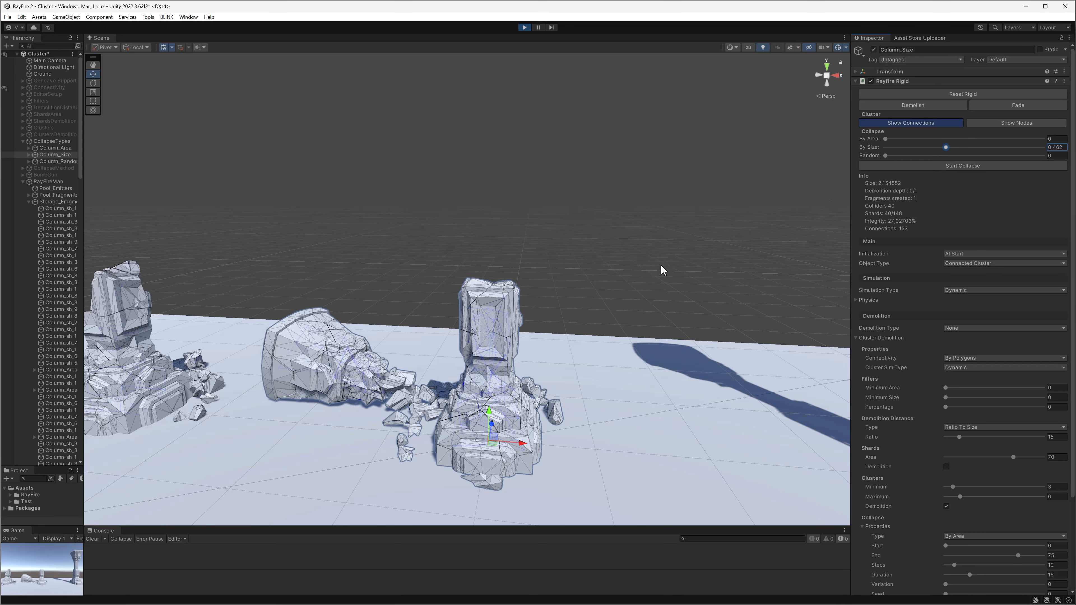
- Select the fallen top cluster of Column_Size and raise its By Size collapse value until it breaks apart
left_click(318, 351)
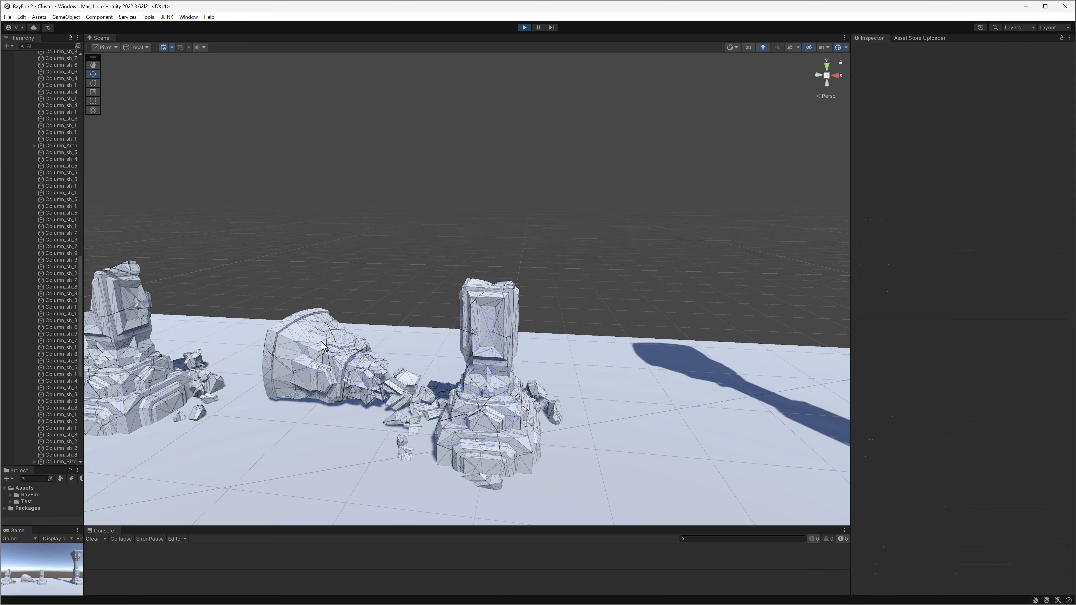
left_click_drag(885, 148, 1059, 149)
scroll(601, 305, "down", 5)
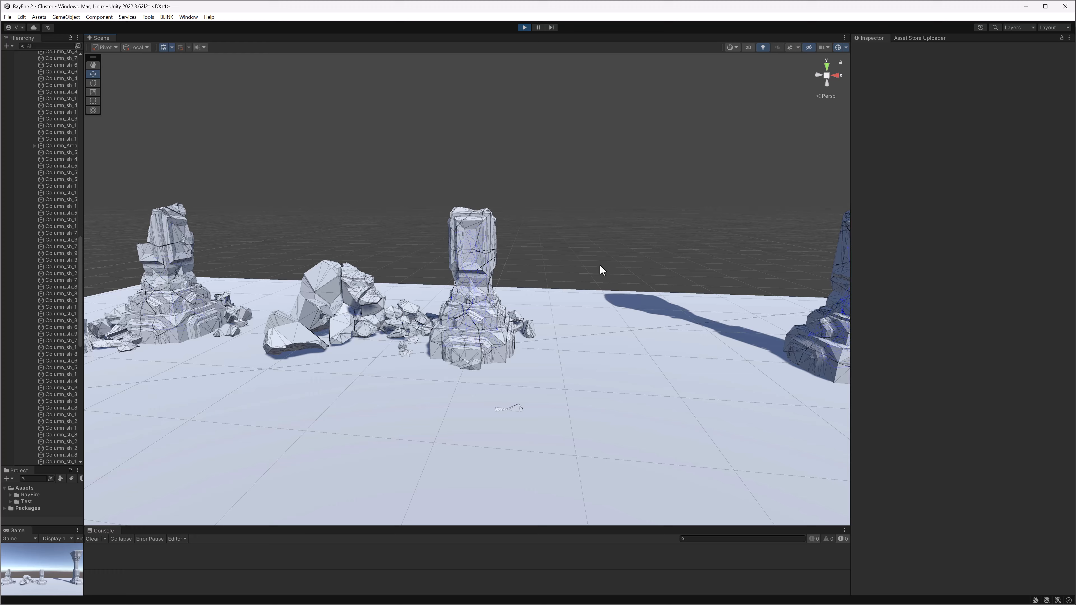
- Select Column_Random and raise its Random collapse value to 90
middle_click_drag(601, 270, 546, 278)
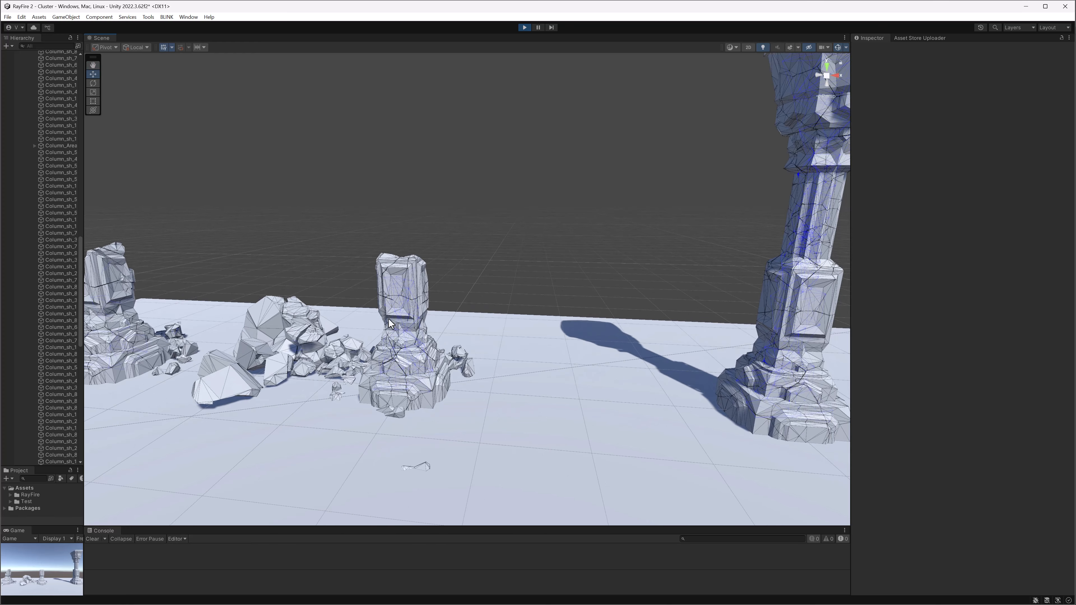
middle_click_drag(502, 321, 350, 336)
scroll(350, 336, "down", 3)
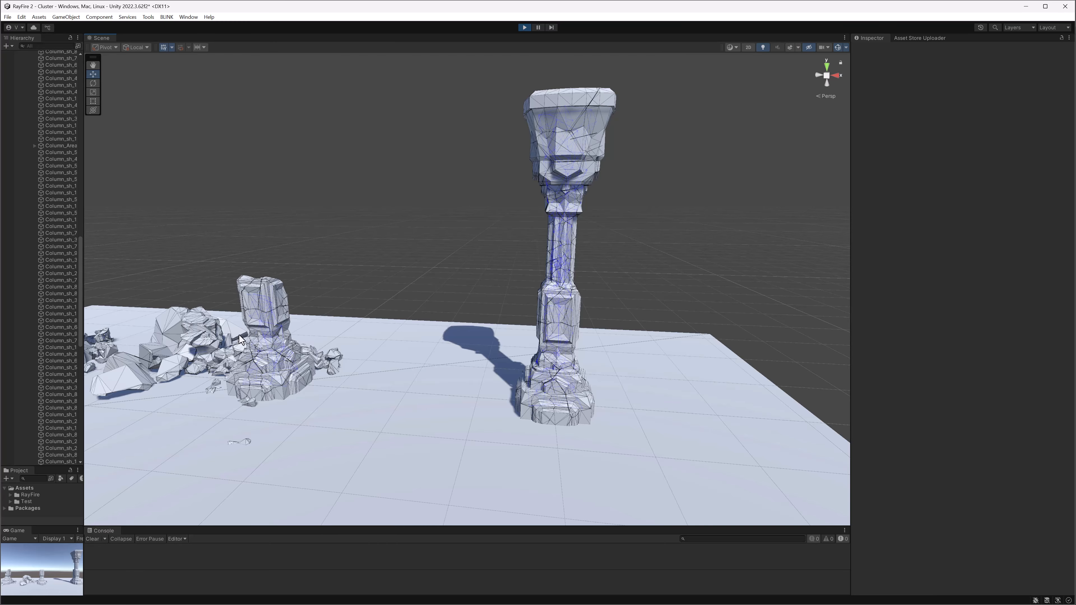
middle_click_drag(513, 260, 421, 280)
left_click(459, 268)
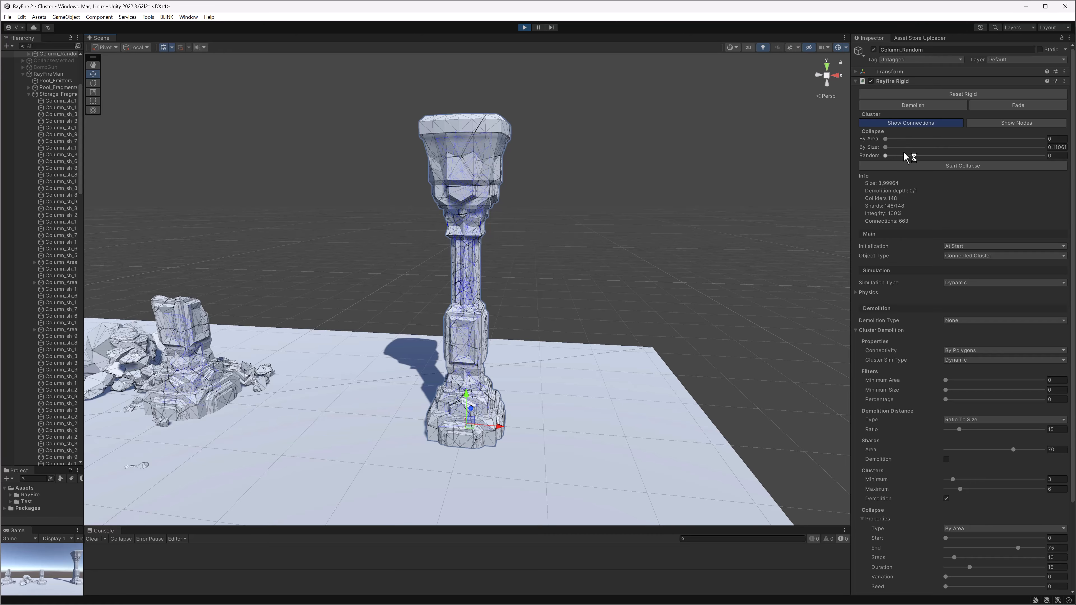
left_click_drag(562, 283, 582, 275, "alt")
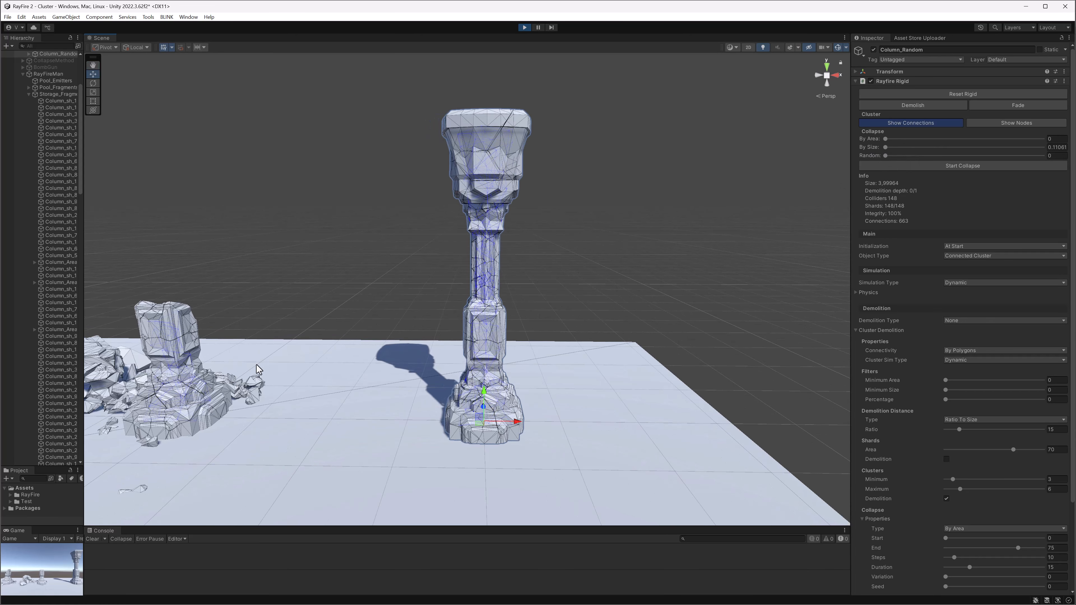
scroll(551, 169, "up", 3)
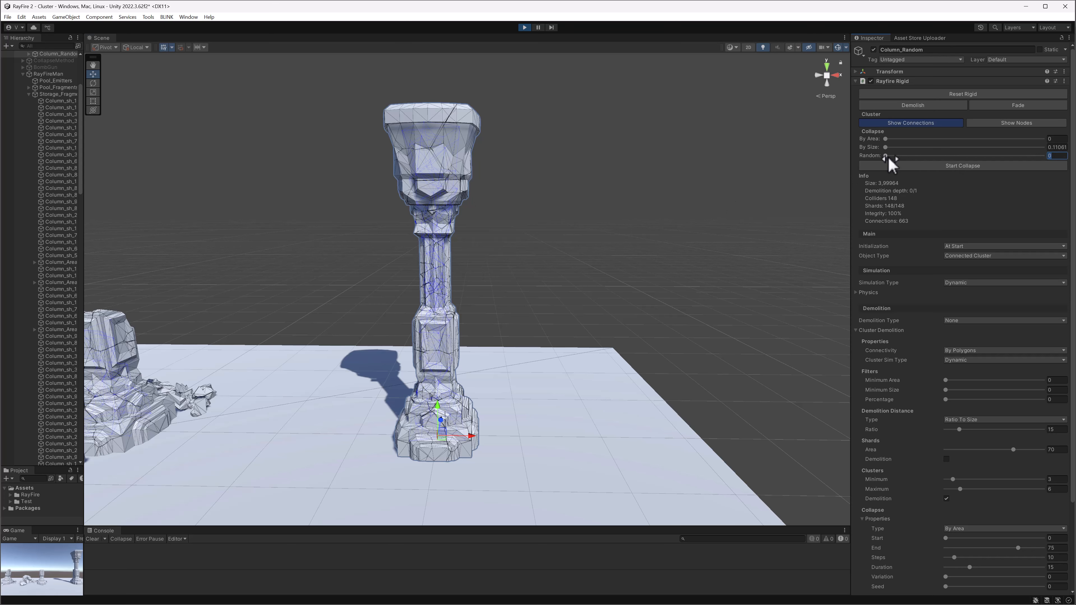
left_click_drag(884, 156, 1028, 156)
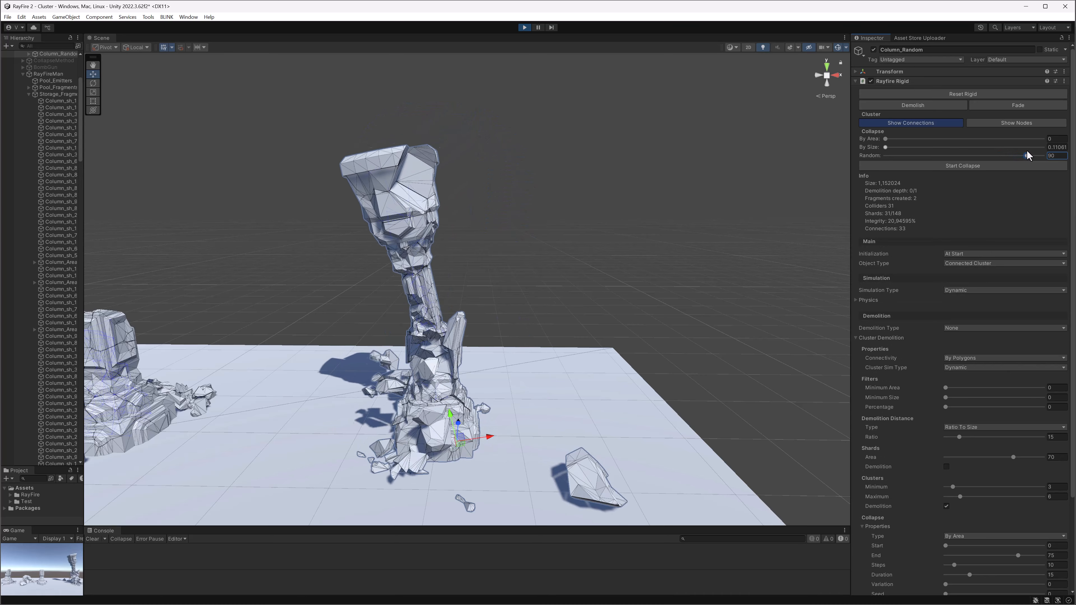
- Compare the debris of all three collapsed columns and stop the simulation
scroll(419, 353, "down", 6)
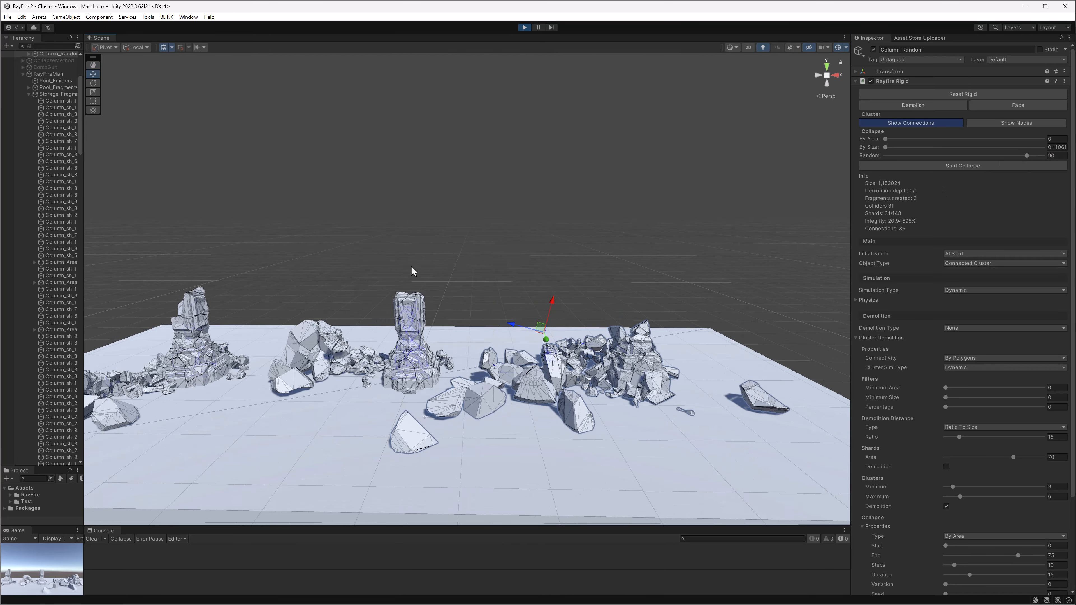
middle_click_drag(414, 271, 488, 302)
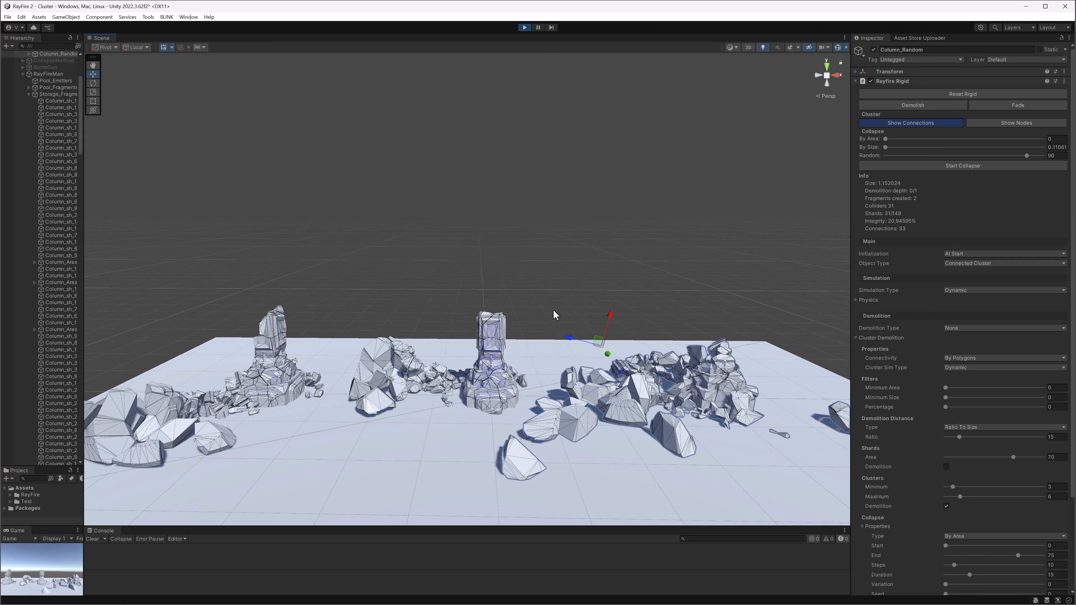
middle_click_drag(555, 315, 518, 301)
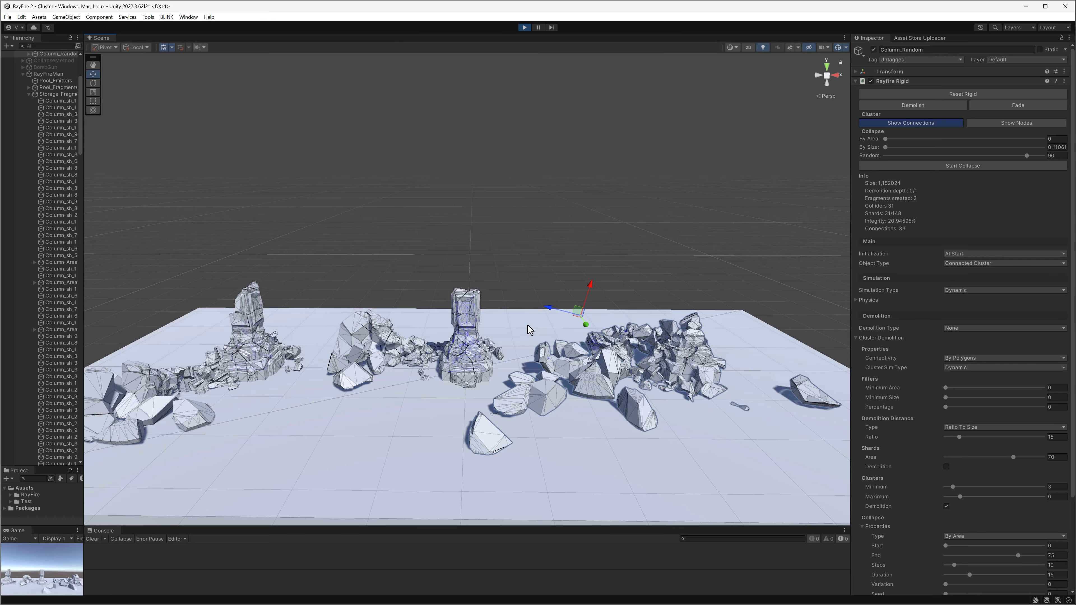
left_click(524, 28)
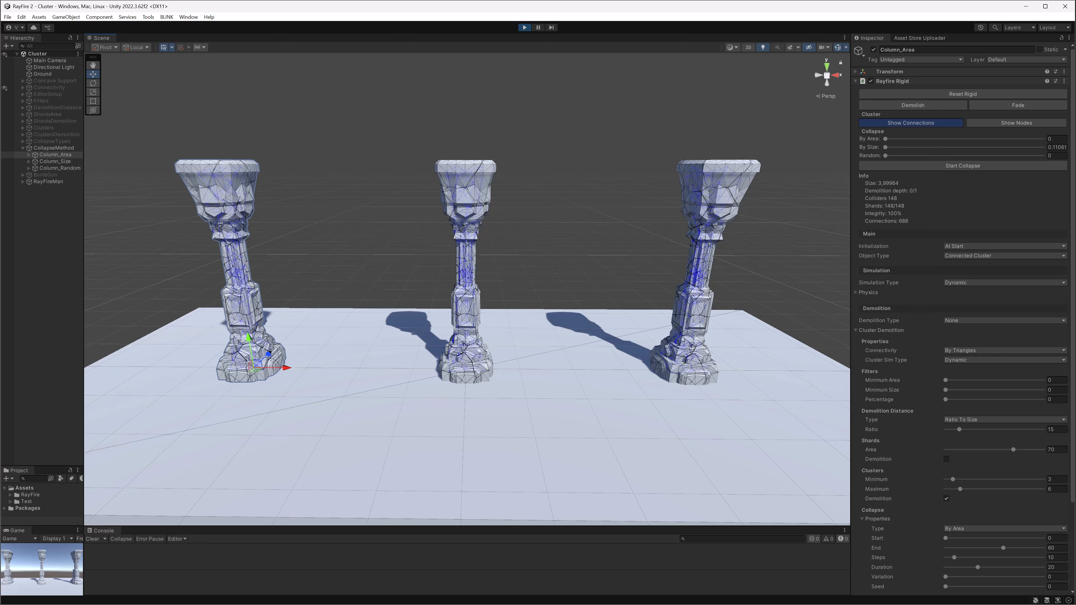
- Bring up RFCollapse.cs in the code editor and examine the two AreaCollapse methods with their areaPercentage and minAreaValue parameters
left_click_drag(0, 173, 358, 132)
left_click(208, 165)
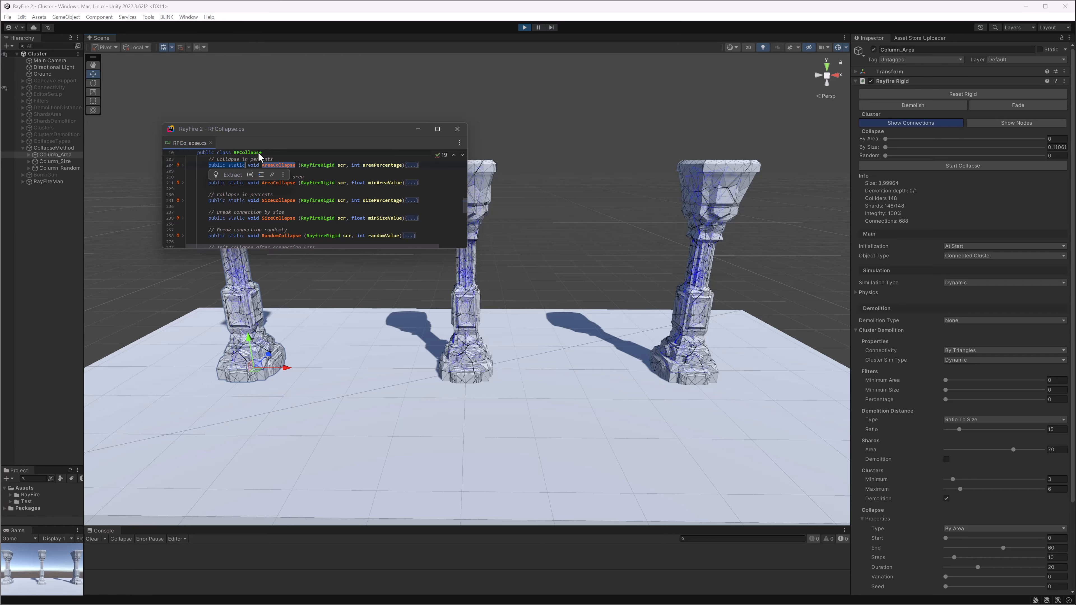
left_click(349, 182)
left_click_drag(421, 166, 420, 182)
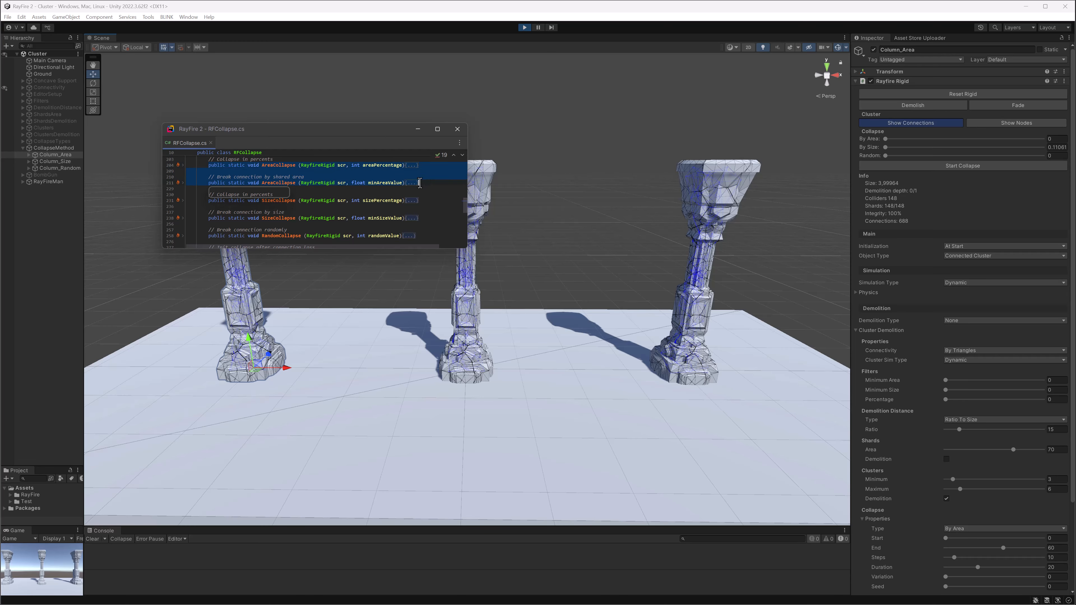
left_click(338, 166)
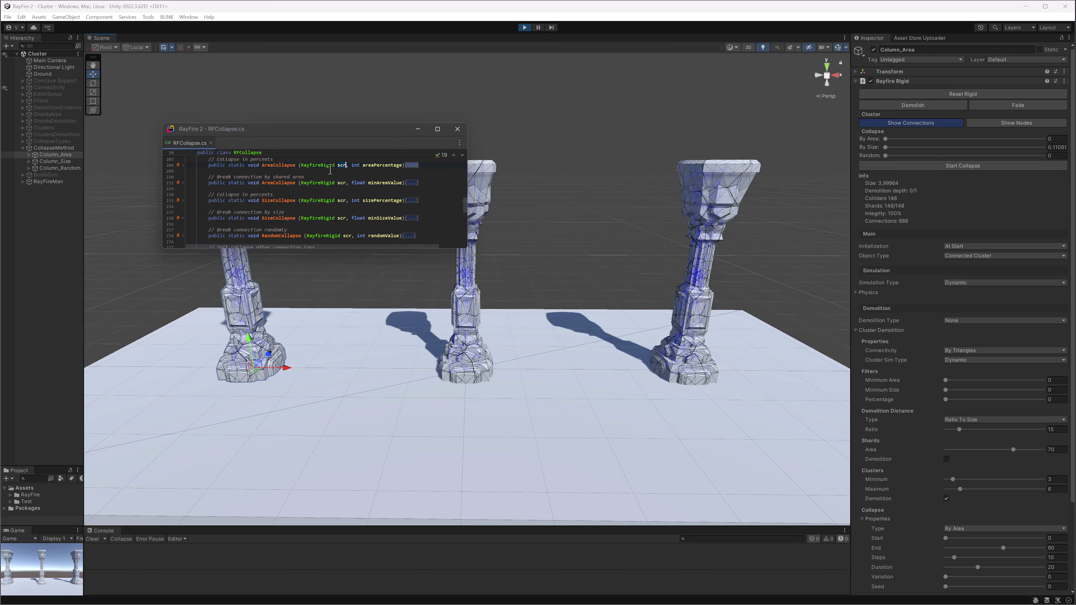
left_click_drag(351, 165, 402, 165)
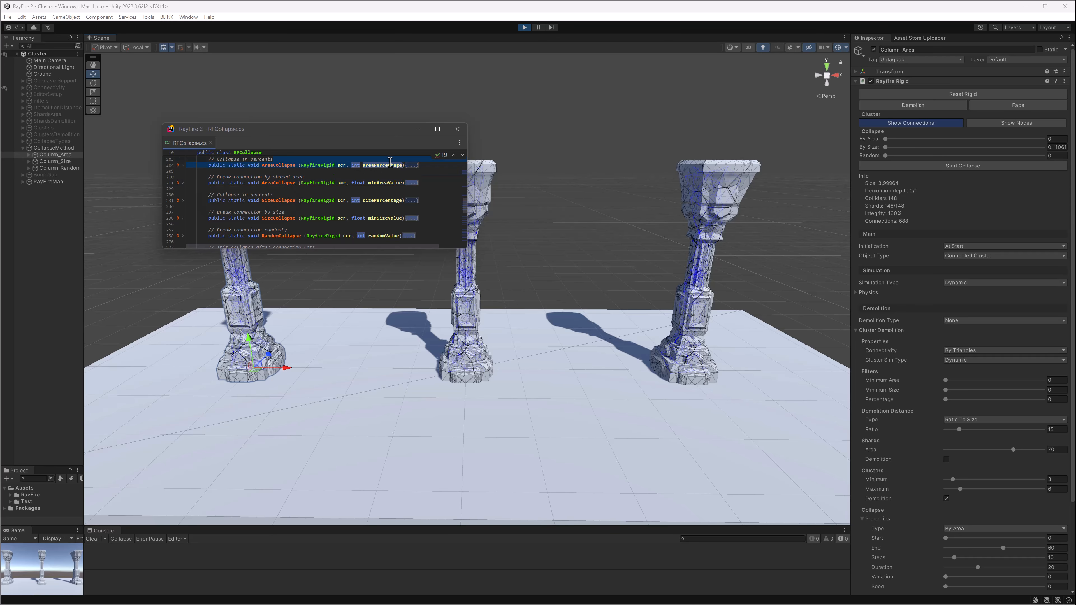
double_click(375, 164)
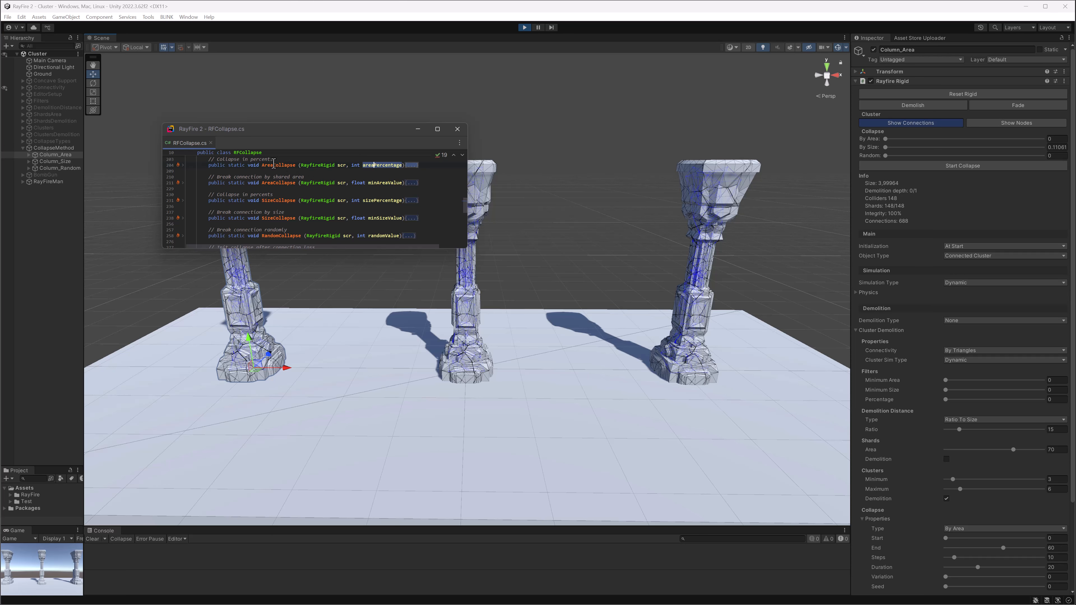
left_click(384, 182)
mouse_move(380, 184)
- Examine the SizeCollapse and RandomCollapse methods in RFCollapse.cs, and move the code window out of view
left_click_drag(208, 194, 427, 219)
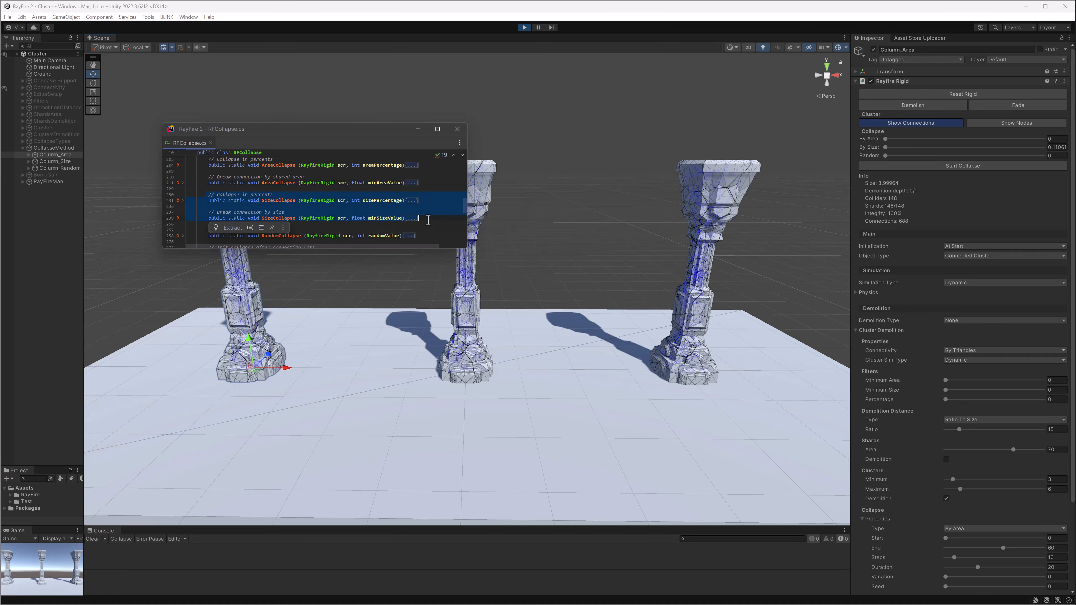
left_click(426, 223)
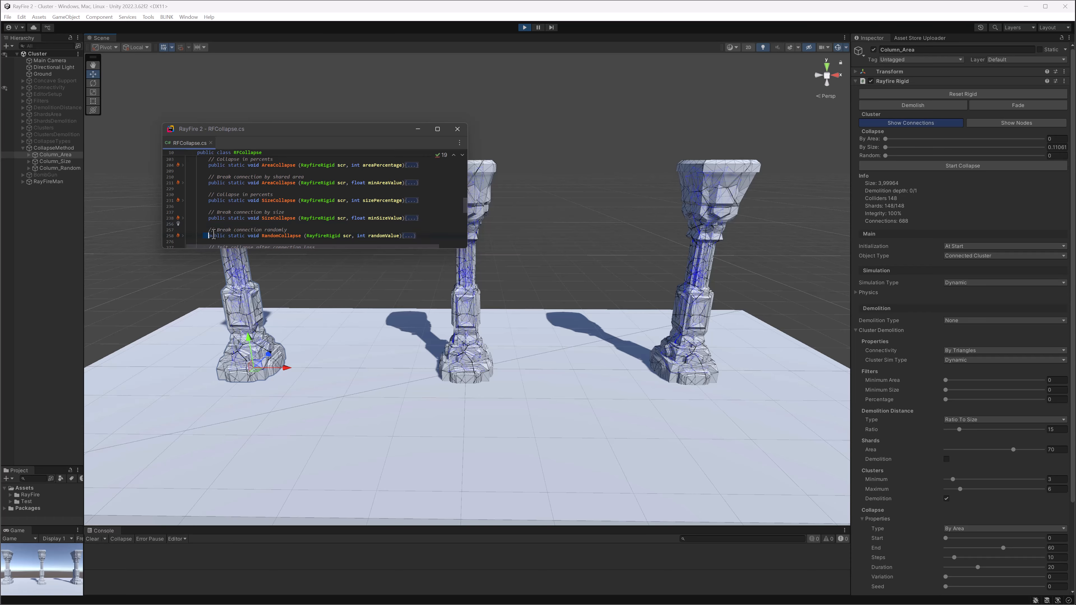
left_click_drag(206, 235, 425, 236)
left_click(379, 235)
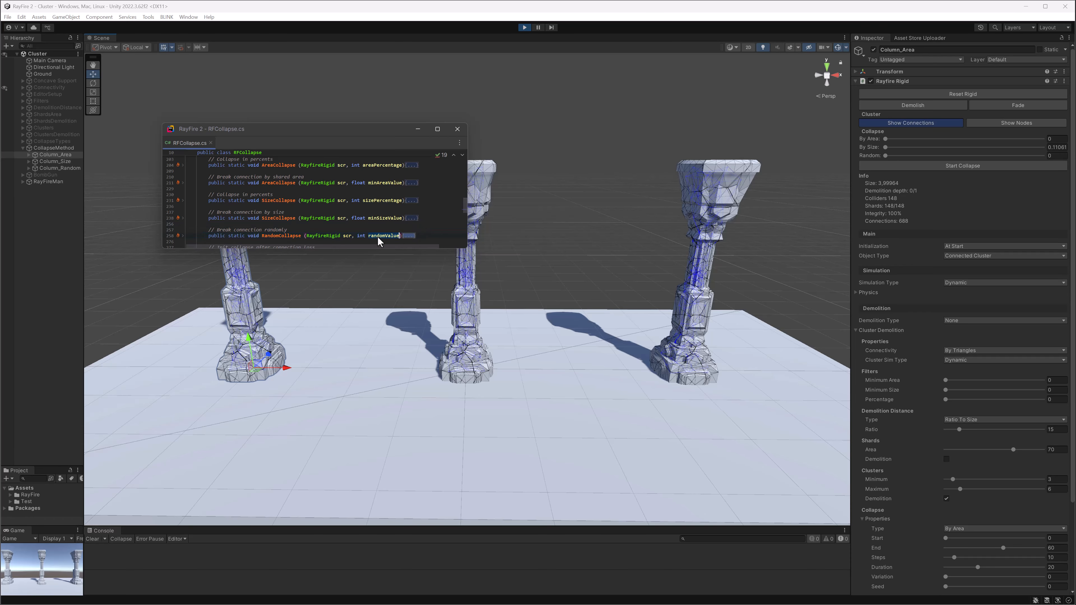
left_click_drag(390, 133, 0, 208)
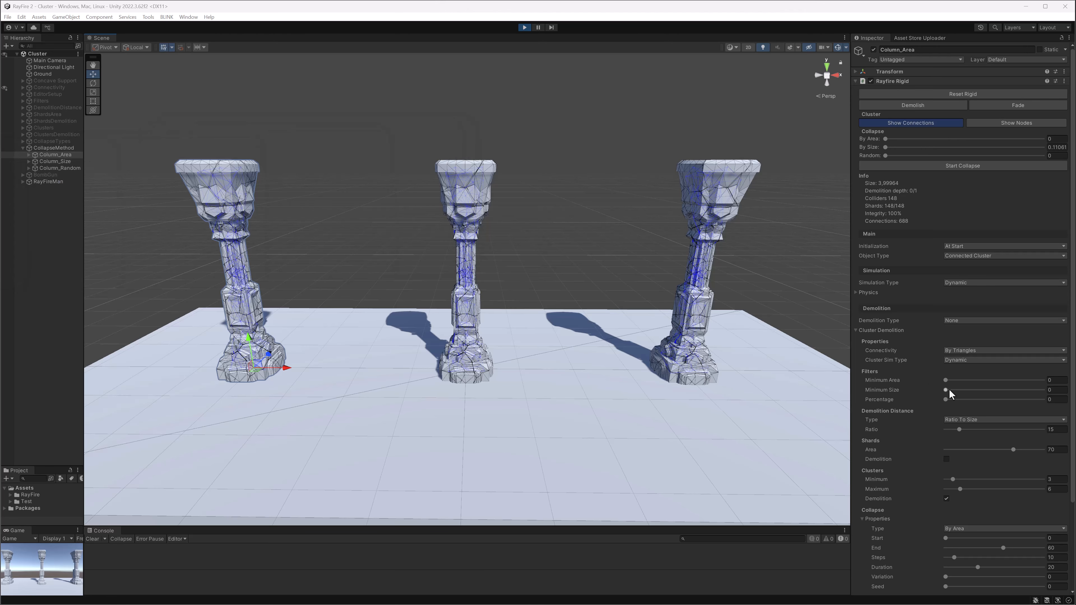
- Examine the Collapse properties and Type options of Column_Area, keeping By Area, and reselect the column
scroll(945, 391, "down", 3)
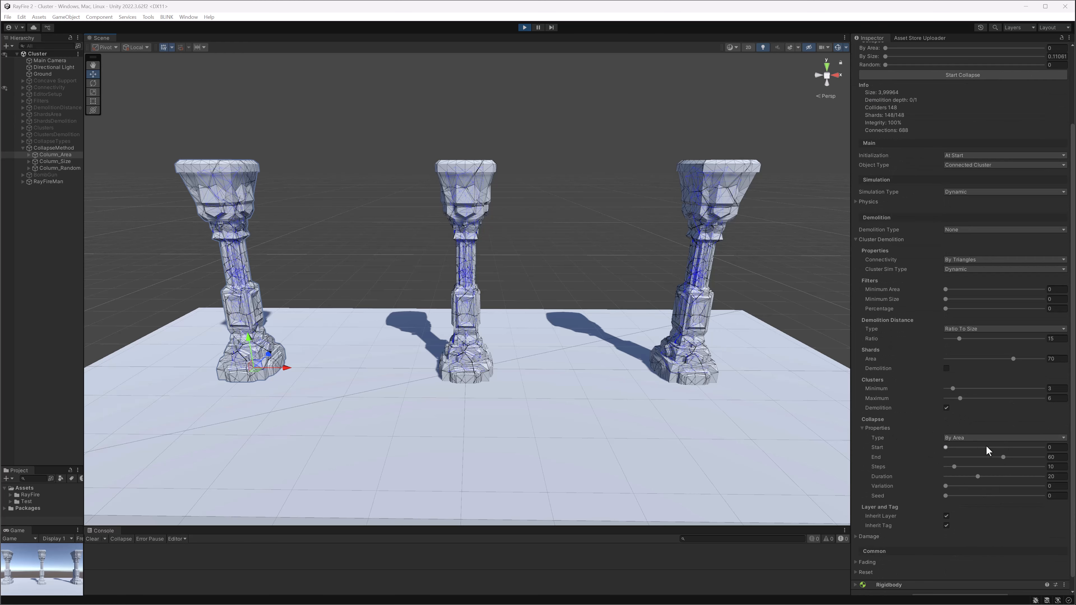
left_click(956, 437)
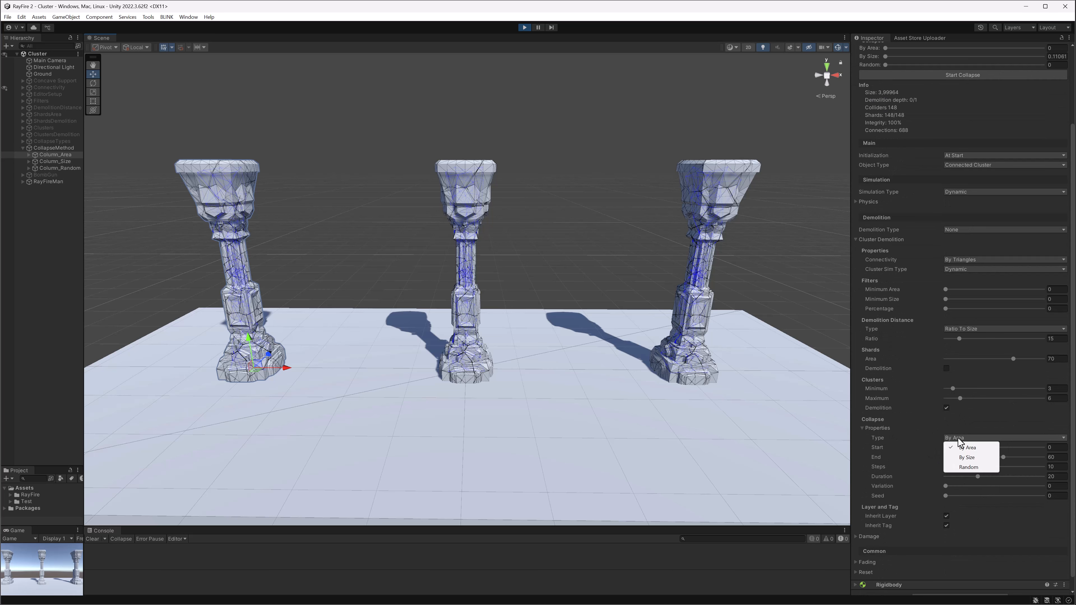
left_click(974, 416)
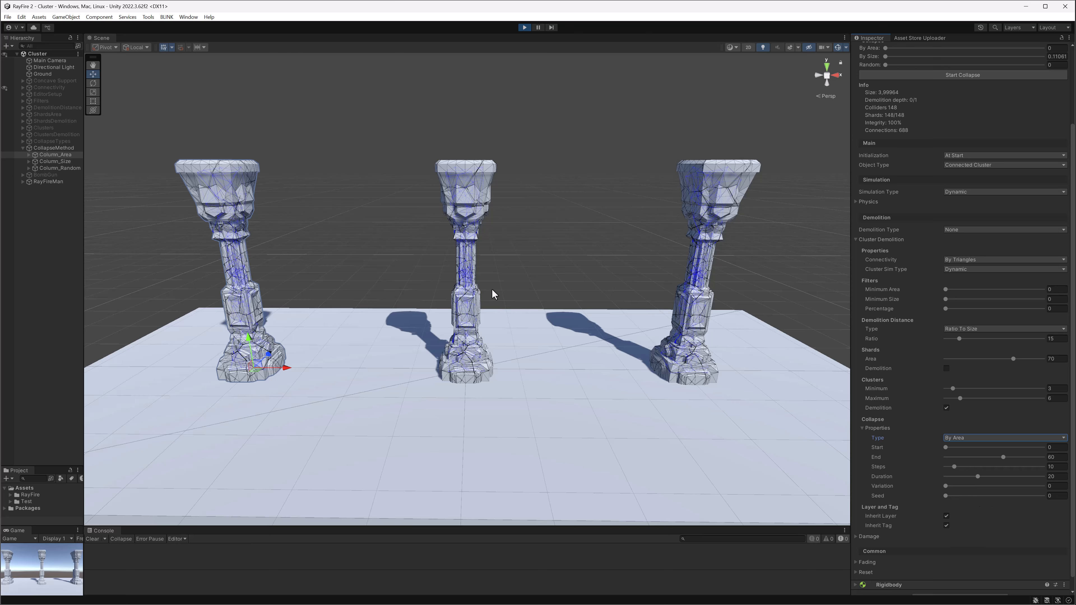
left_click(257, 149)
left_click(242, 176)
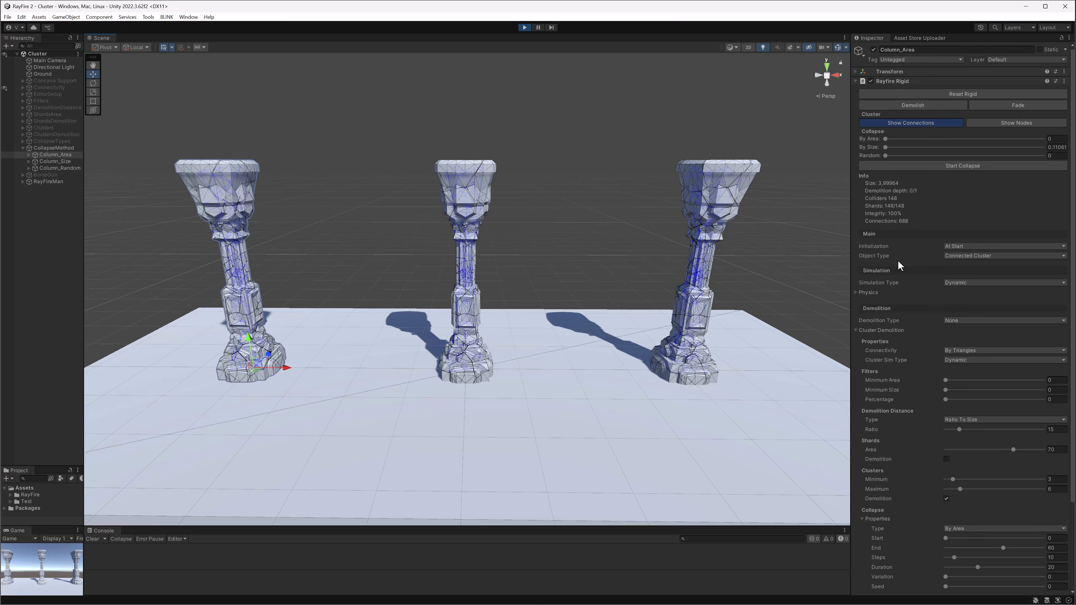
- Examine the End, Steps and Duration collapse values of Column_Area and start its collapse by area
scroll(958, 527, "down", 1)
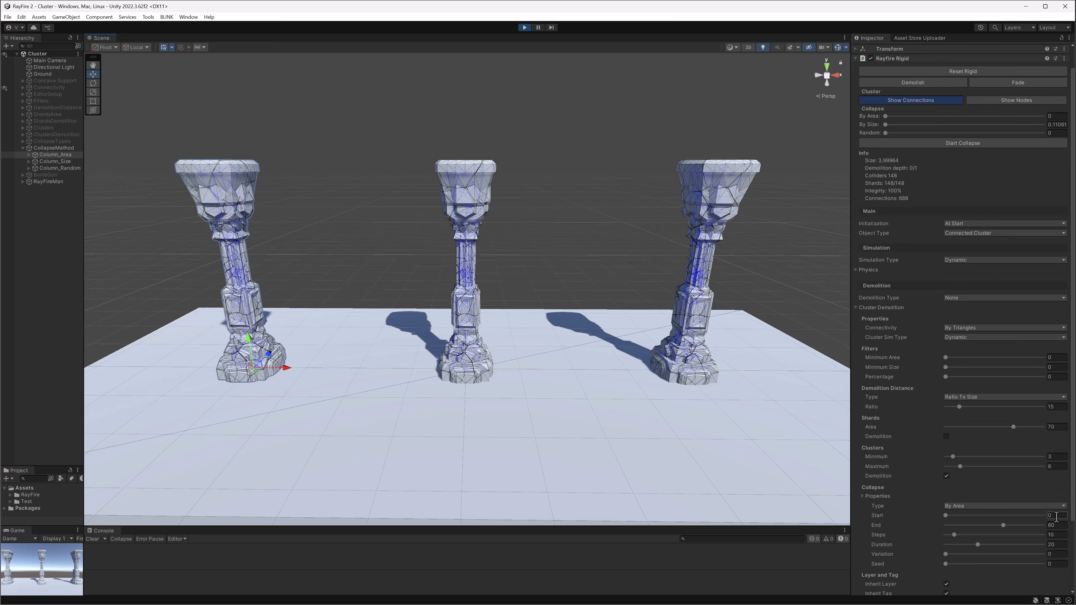
left_click(1052, 525)
left_click(1058, 535)
double_click(1059, 535)
left_click(1061, 545)
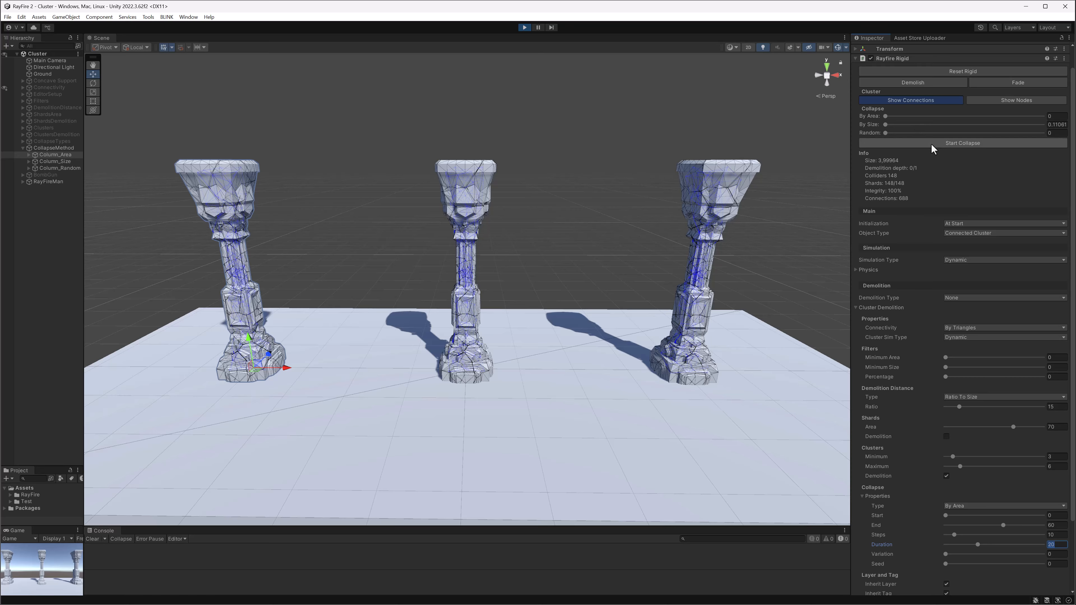
left_click(978, 143)
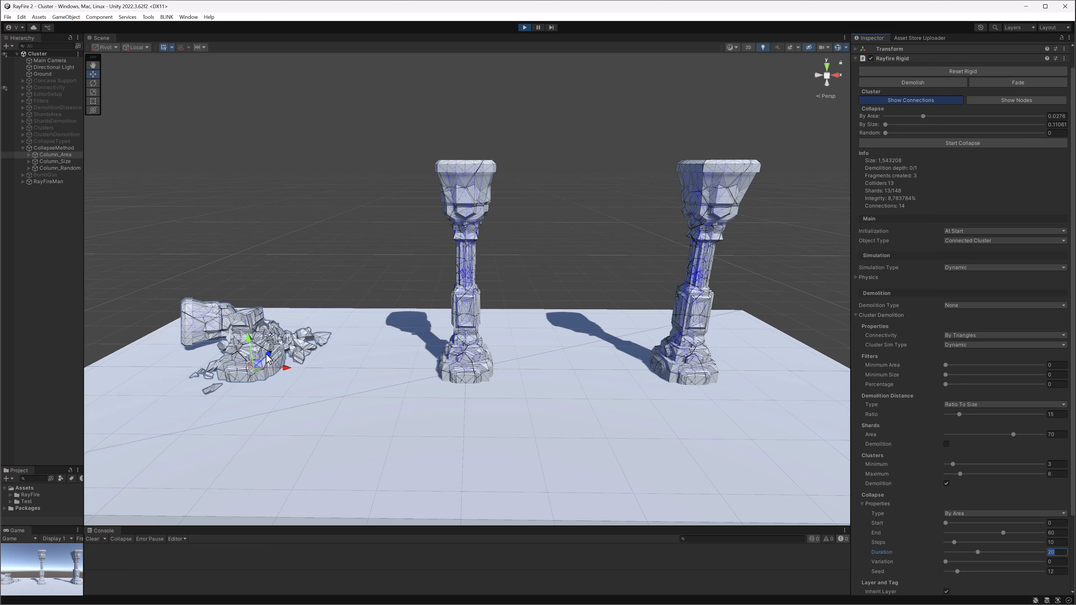
- Start the collapse of Column_Size, start the collapse of Column_Random, and clear the selection
left_click(470, 284)
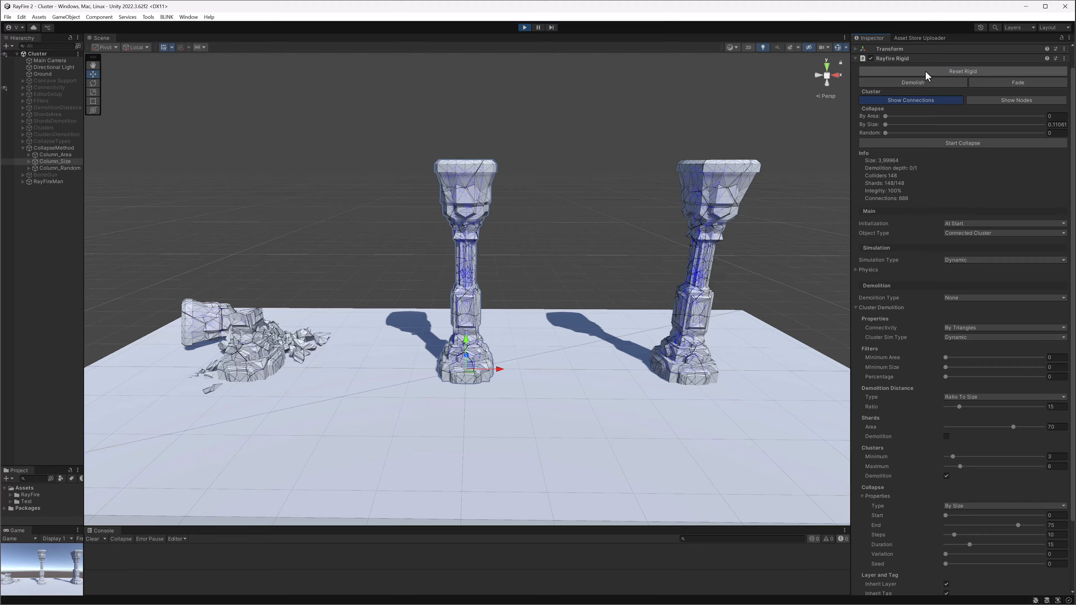
left_click(937, 143)
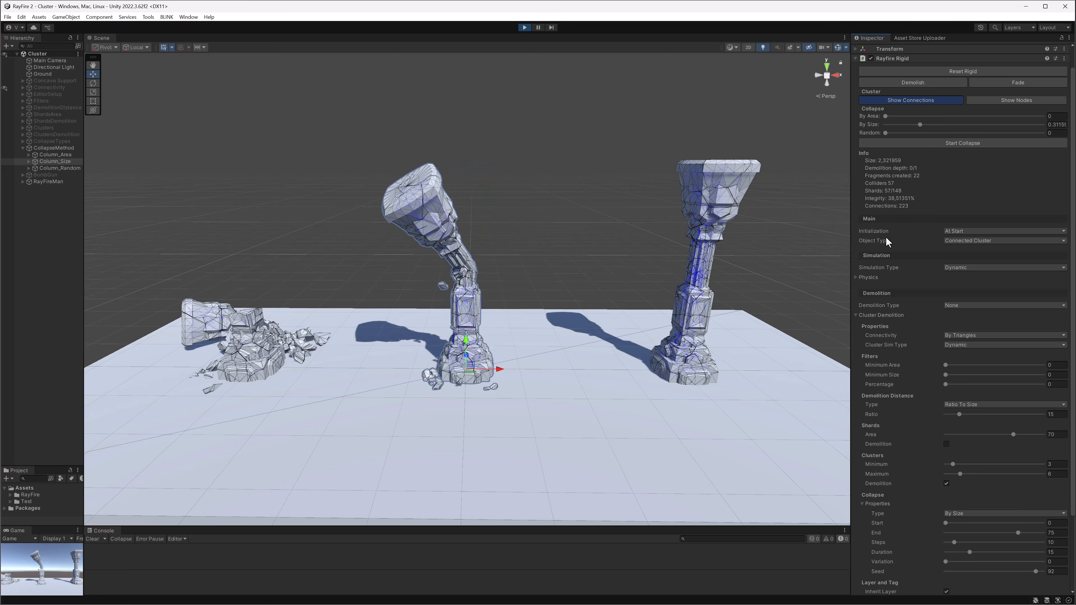
left_click(720, 267)
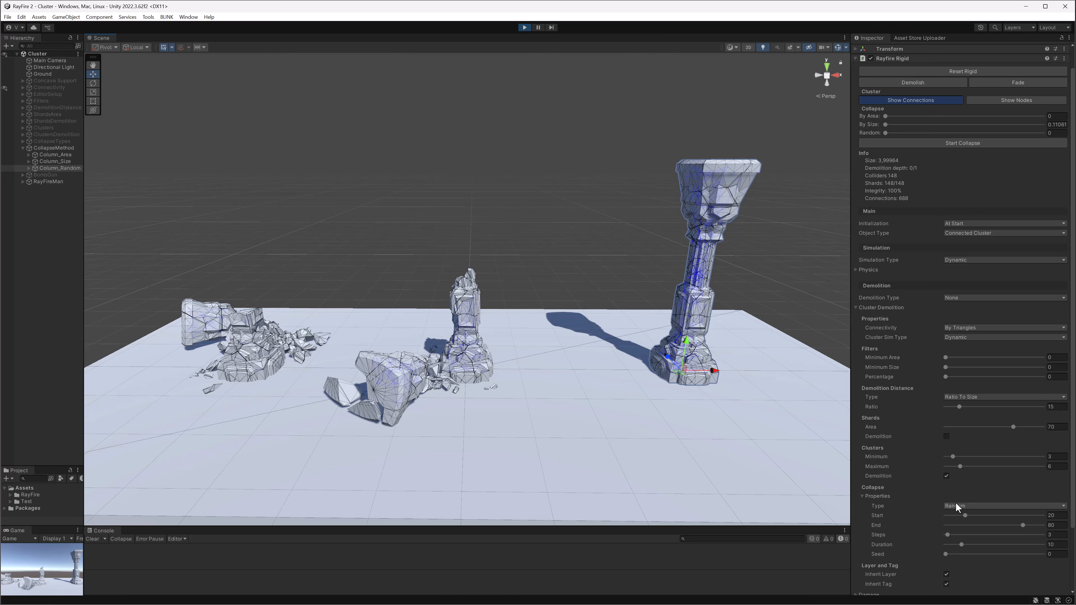
middle_click_drag(684, 276, 580, 272)
left_click(948, 143)
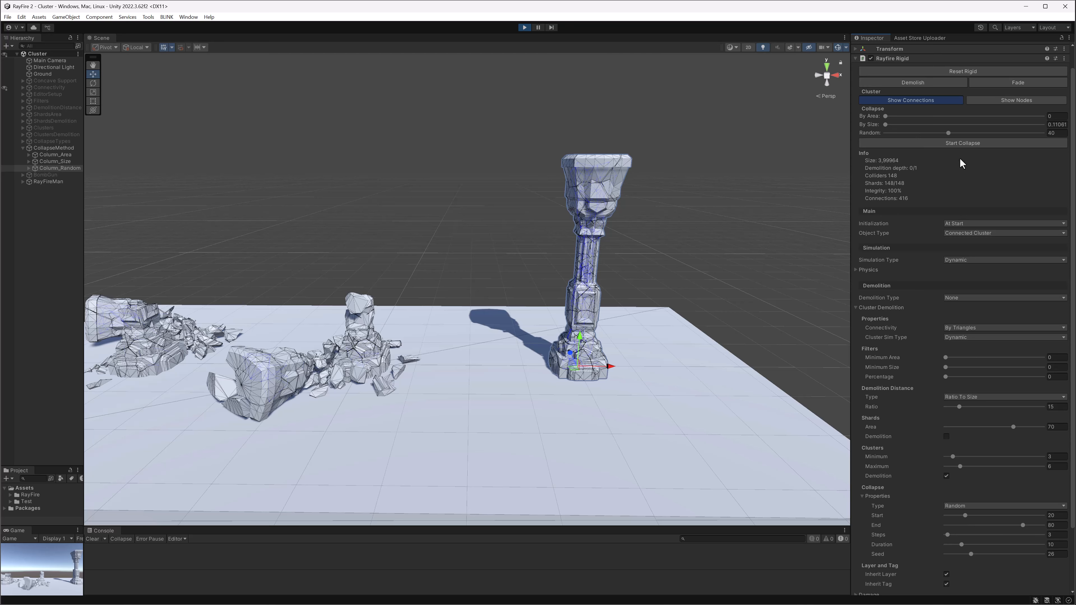
left_click(962, 143)
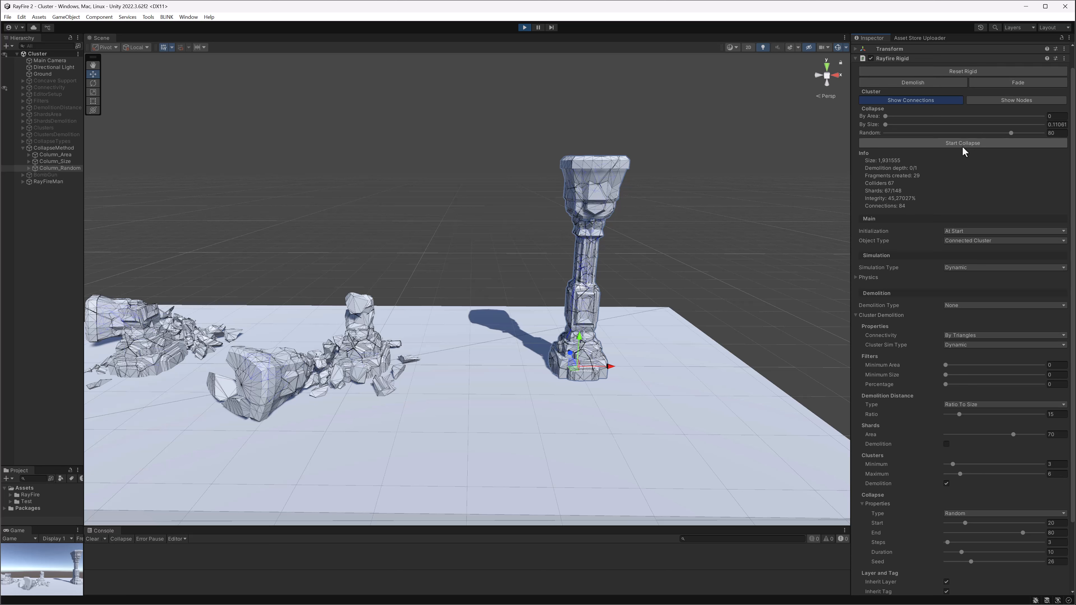
left_click(774, 223)
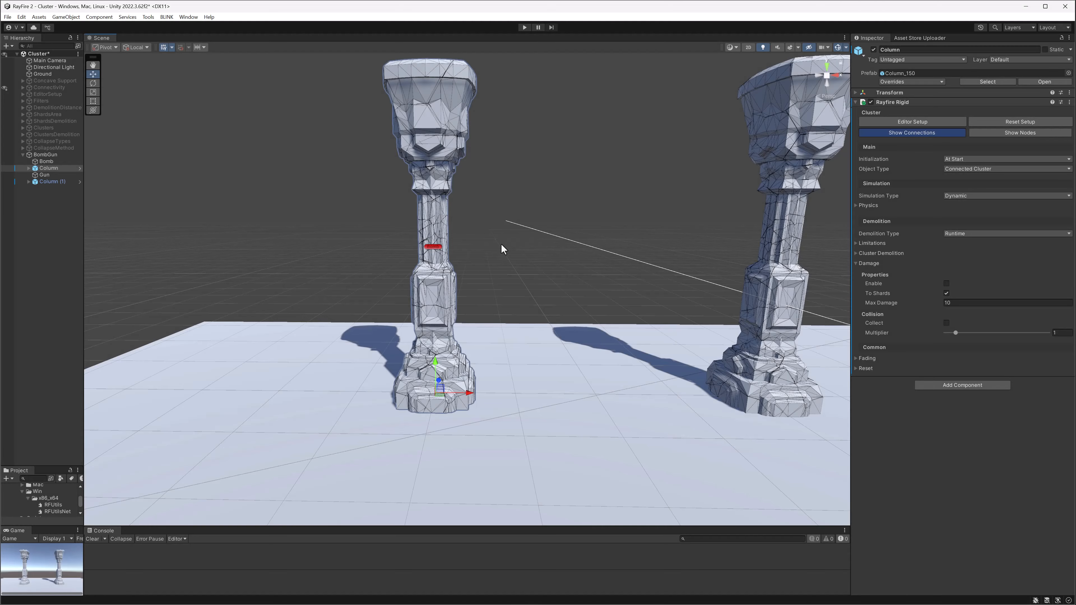
- Examine the Rayfire Bomb component on Bomb and the Rayfire Rigid component on Column in the BombGun group
middle_click_drag(501, 245, 501, 264)
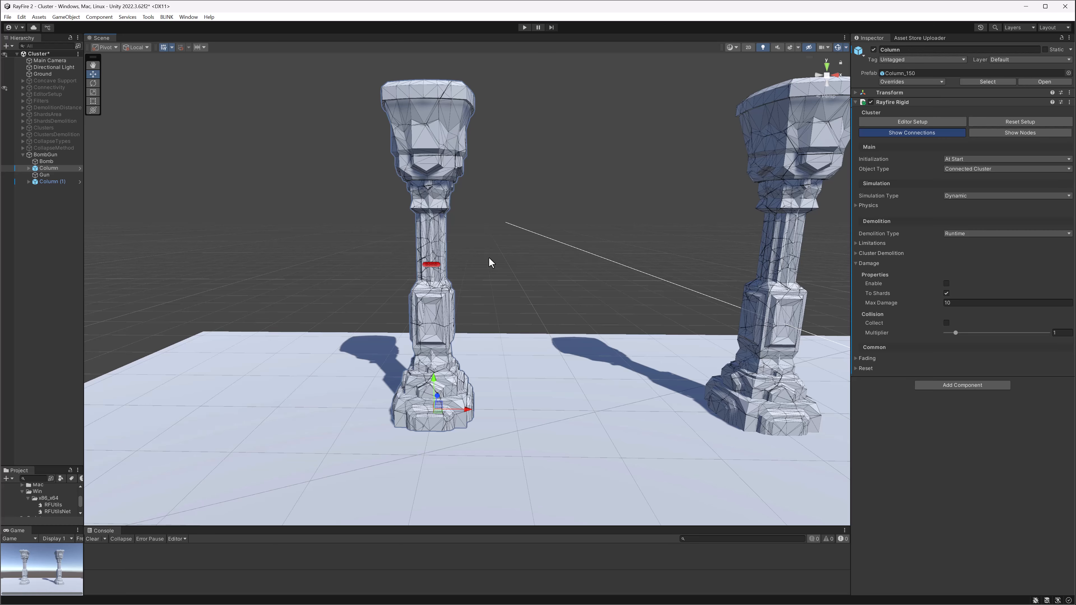
left_click(431, 265)
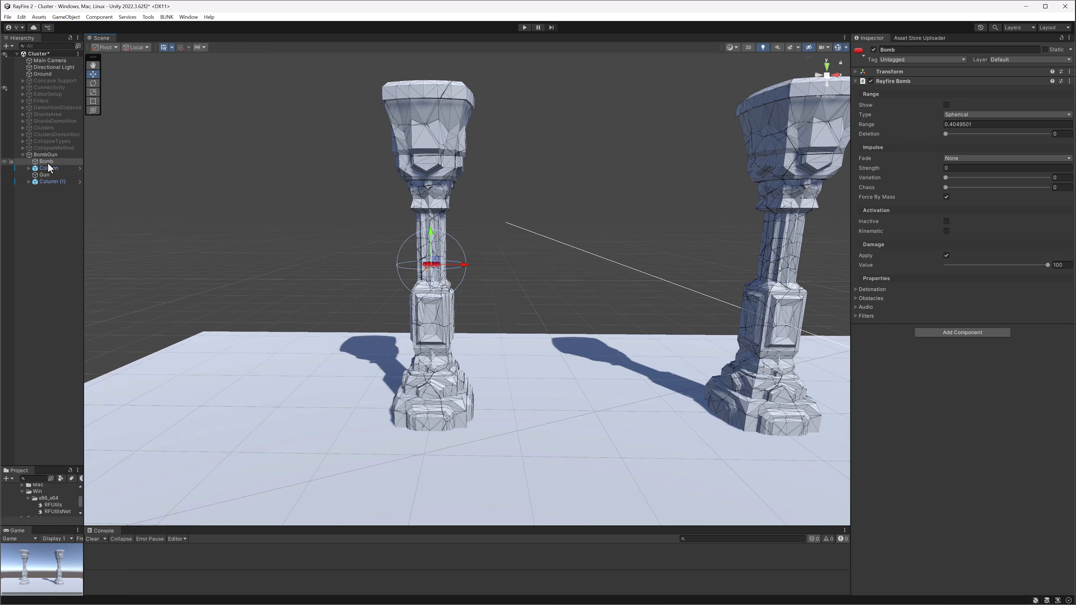
left_click(419, 141)
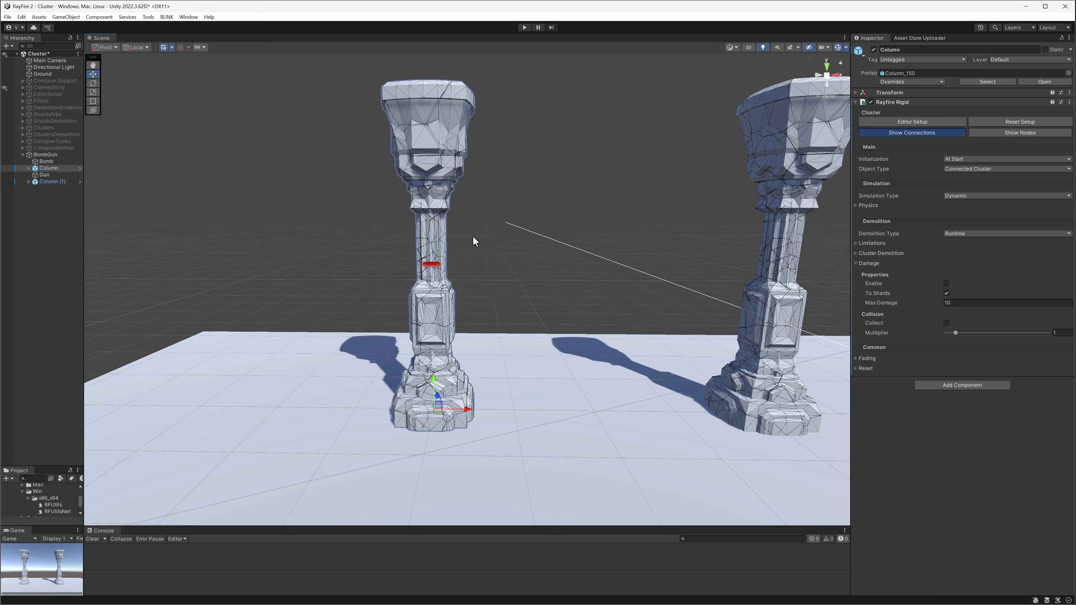
left_click(431, 264)
scroll(429, 261, "up", 3)
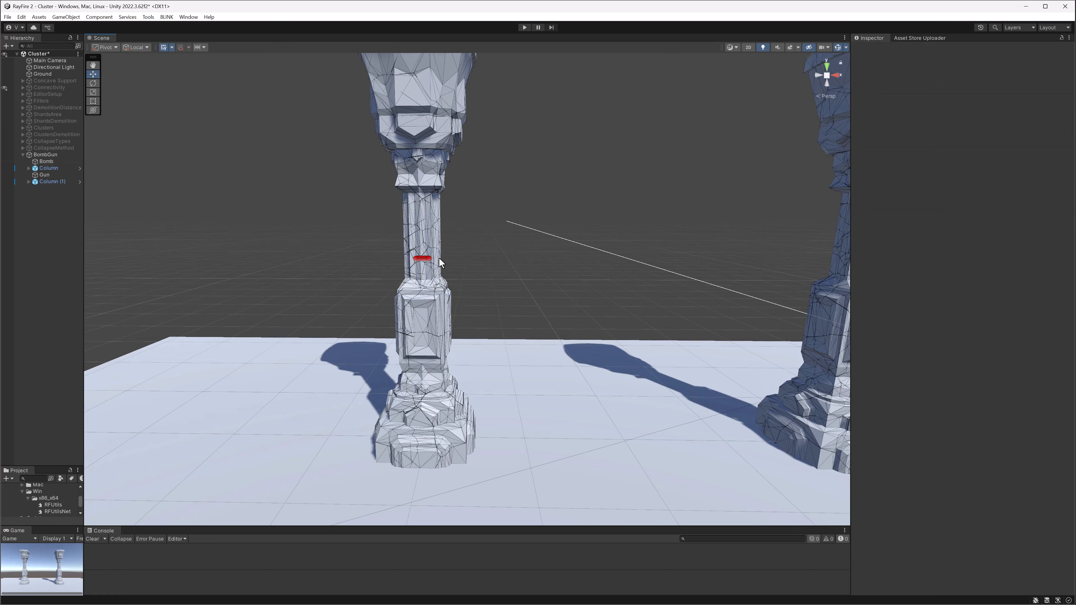
- Move the bomb beside the column, examine its Strength, Fade options and damage Value, and return it inside the shaft
left_click_drag(449, 262, 400, 257)
scroll(313, 162, "up", 3)
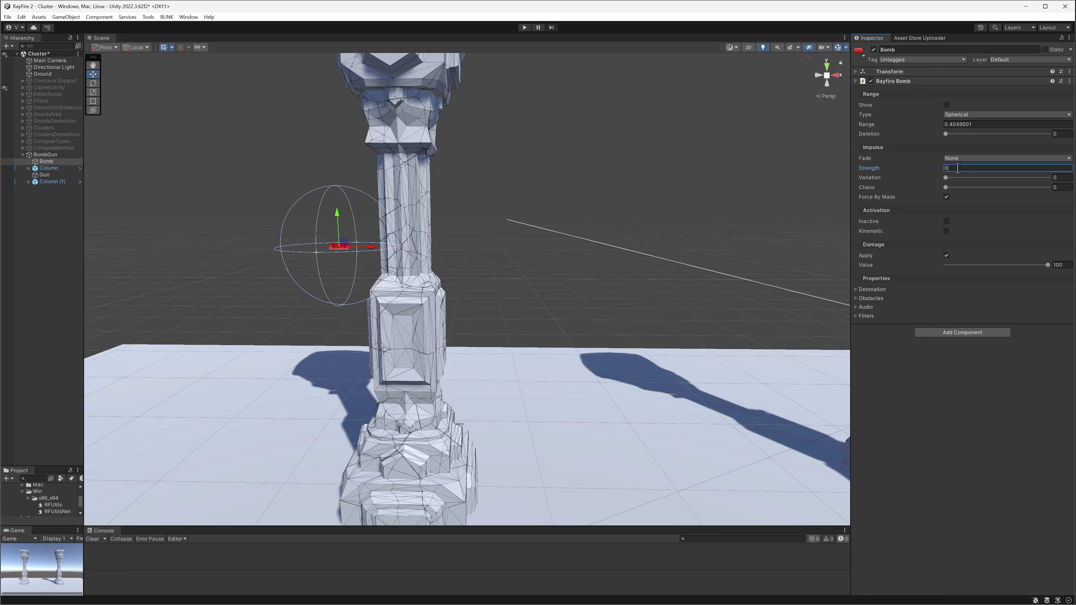
left_click(948, 168)
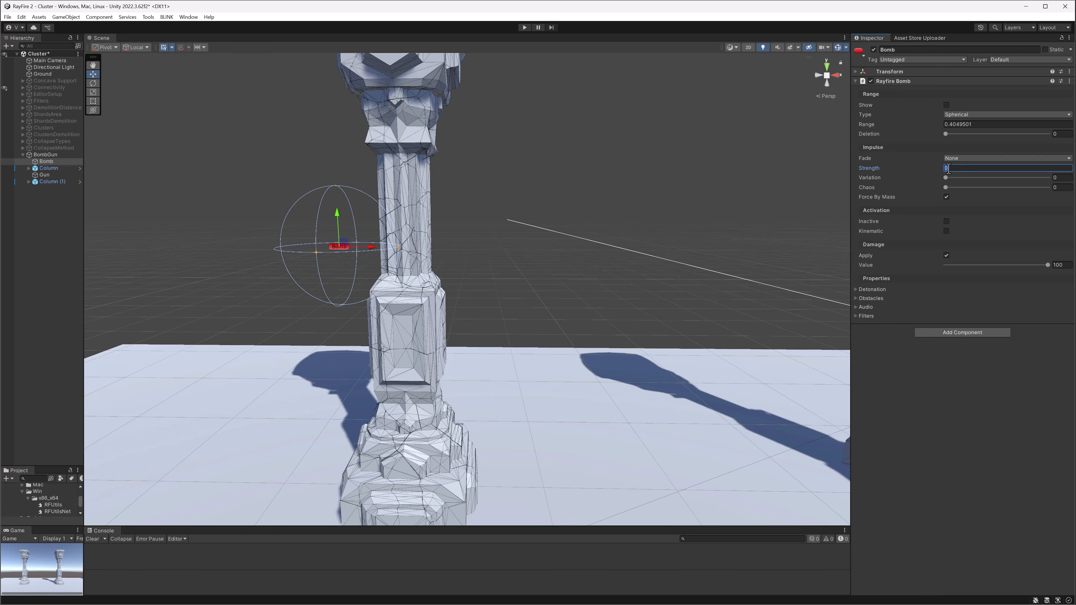
left_click(964, 156)
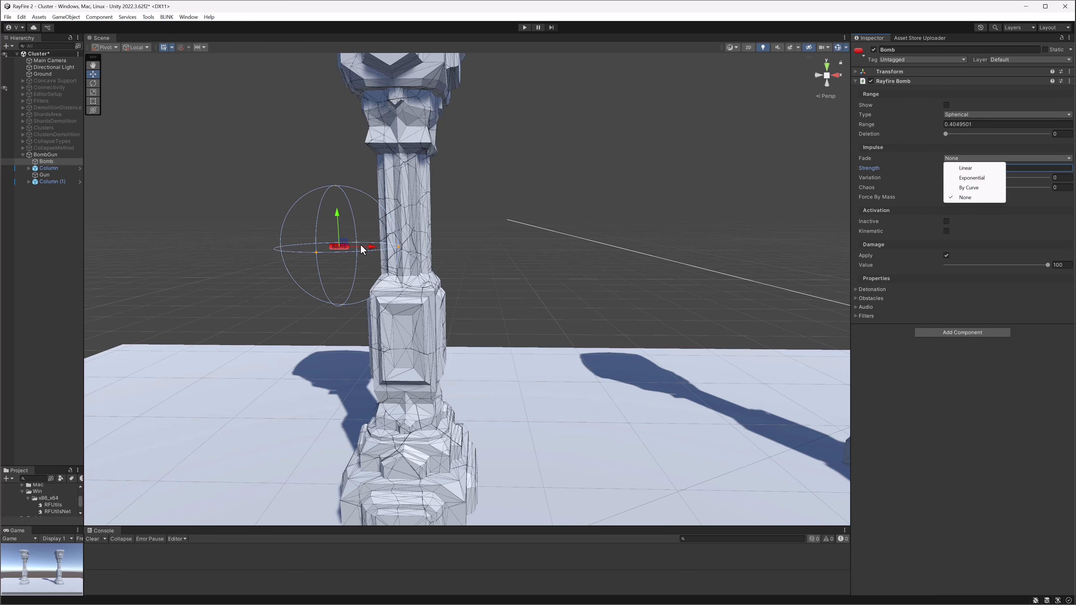
left_click(370, 247)
left_click_drag(370, 247, 439, 248)
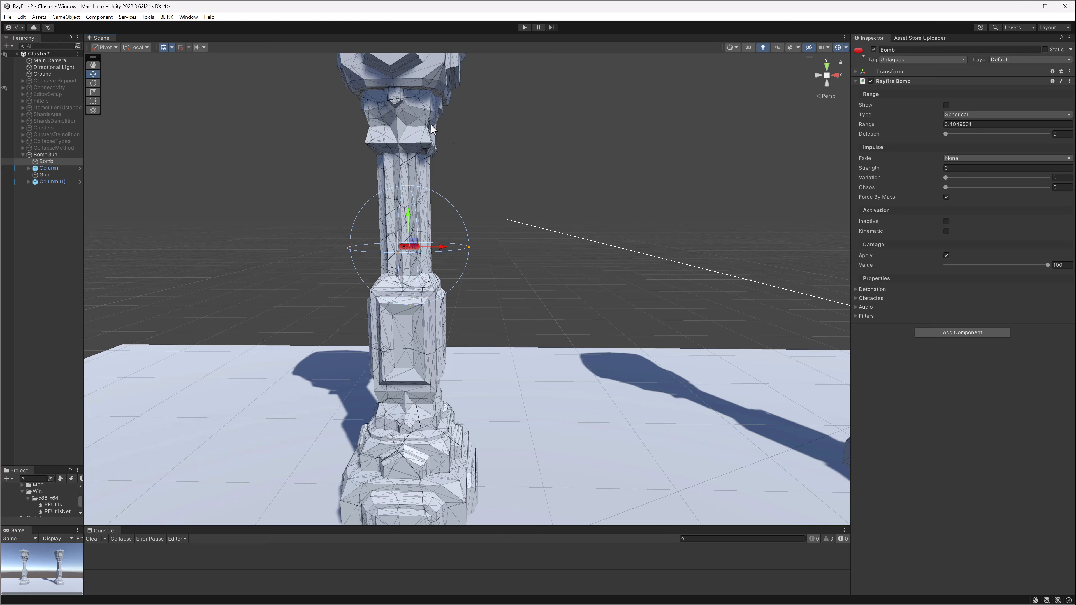
left_click(1045, 266)
- Enable damage on Column with To Shards on, and compare its Max Damage with the bomb's damage Value
left_click(430, 128)
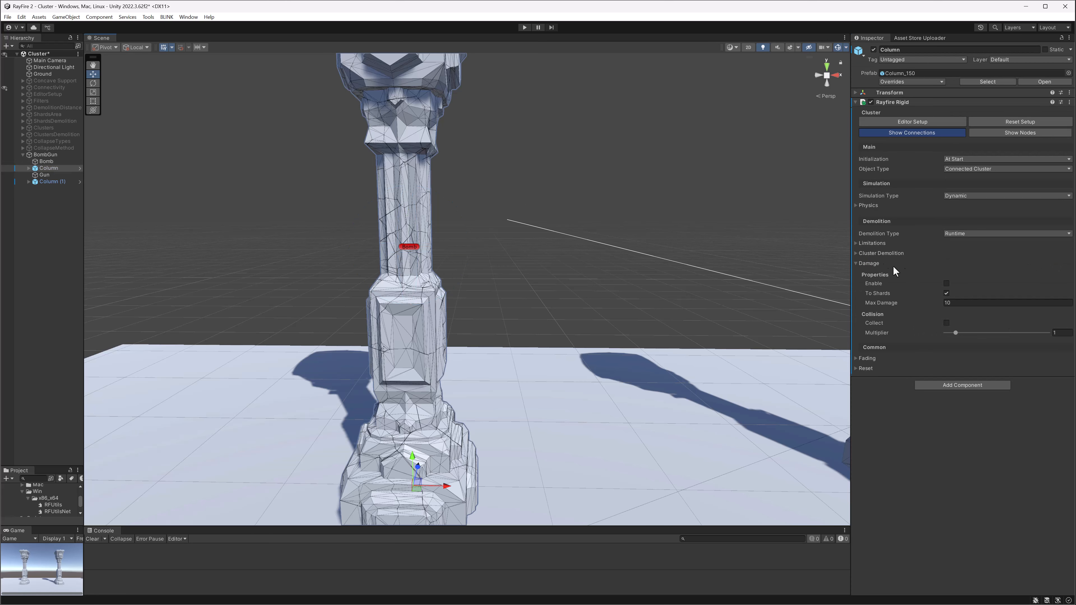
left_click(945, 283)
left_click(946, 294)
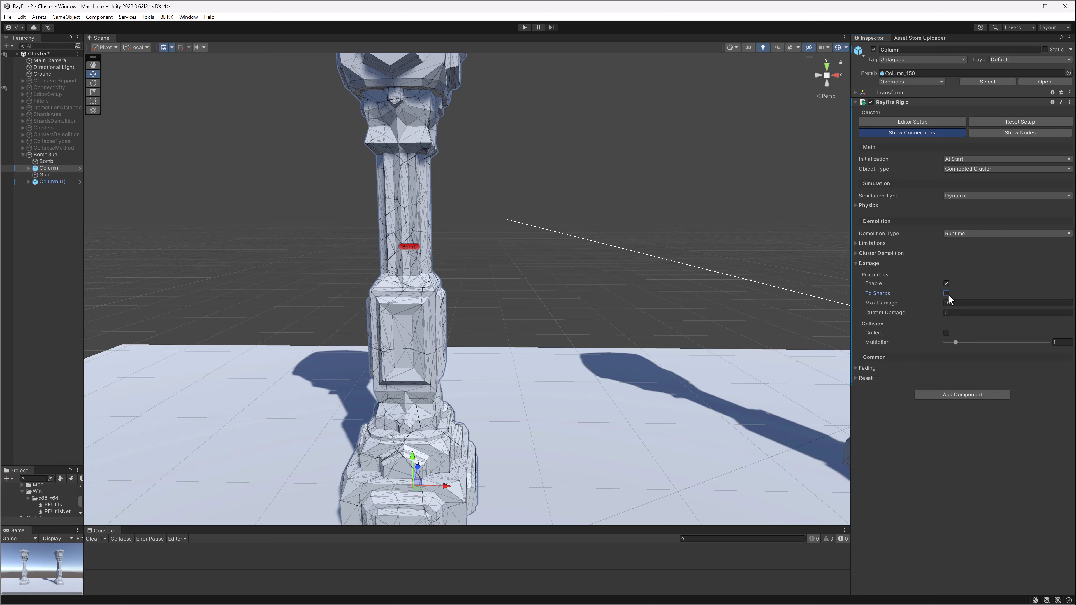
left_click(946, 293)
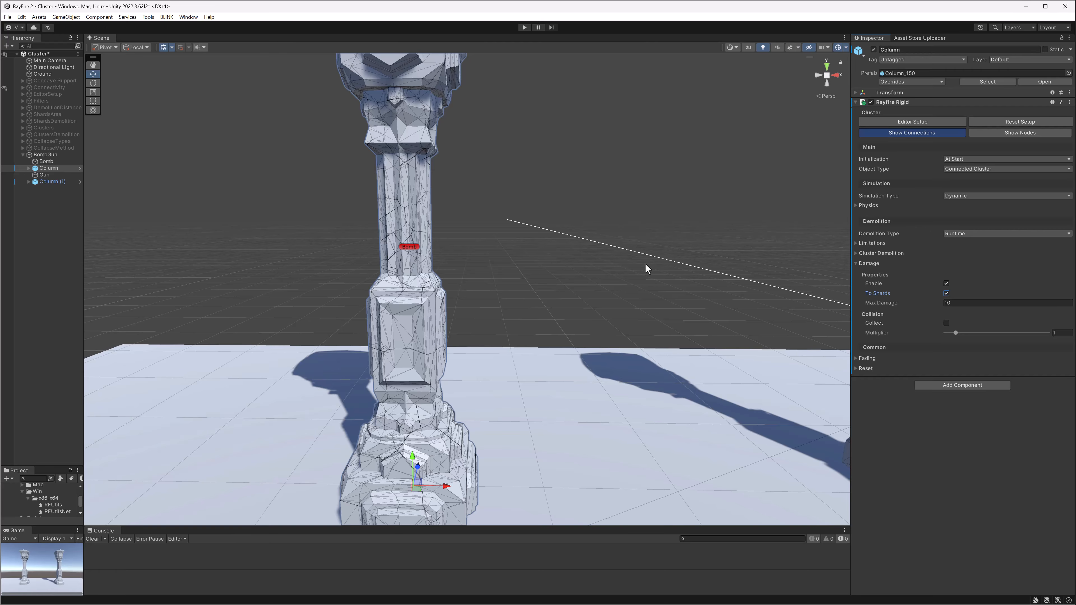
left_click(973, 302)
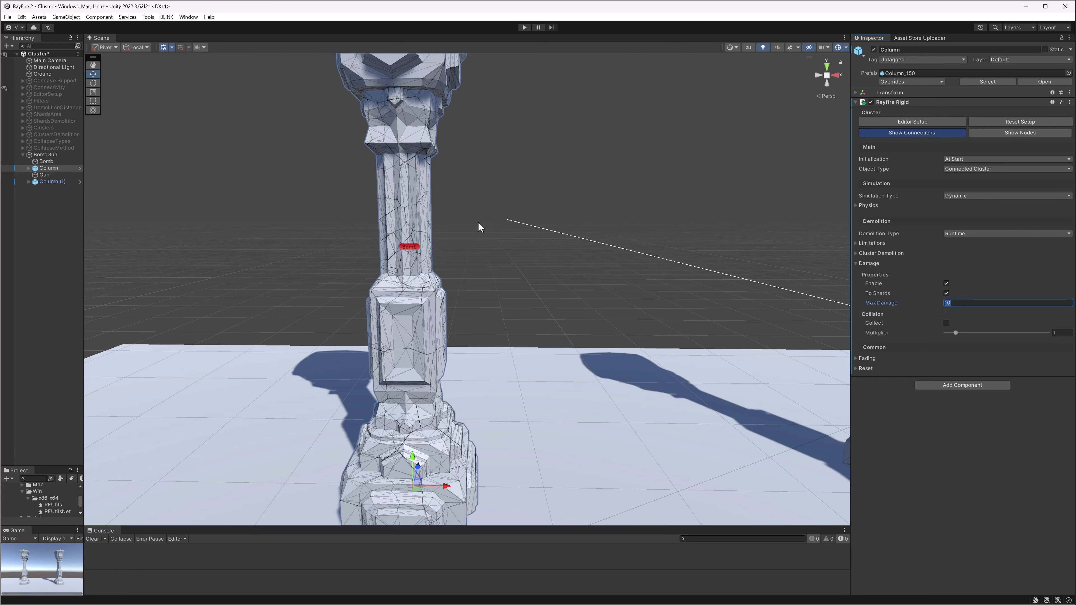
left_click(416, 248)
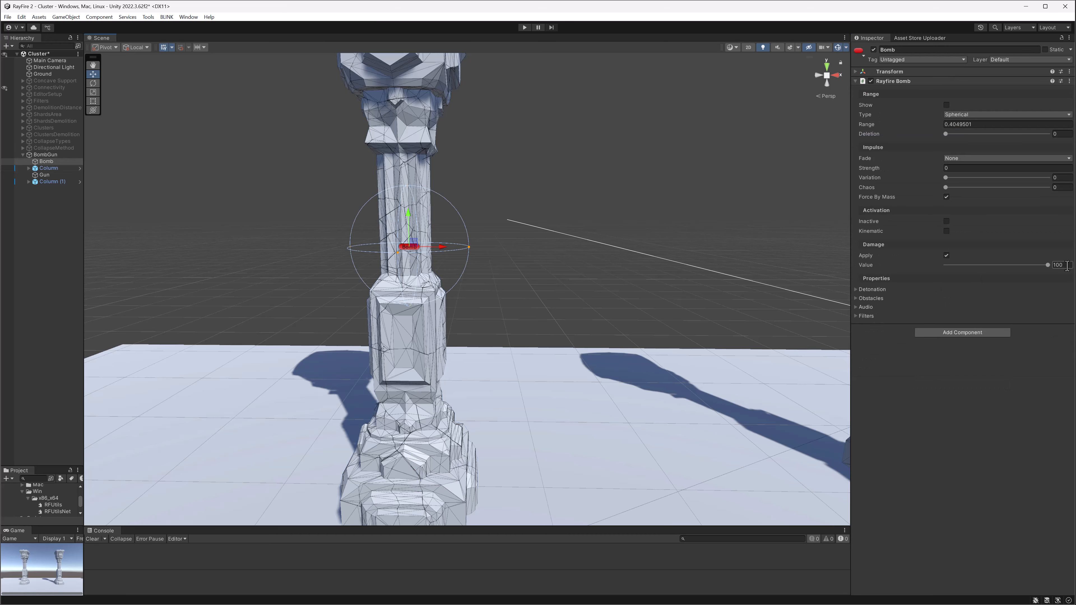
left_click(406, 226)
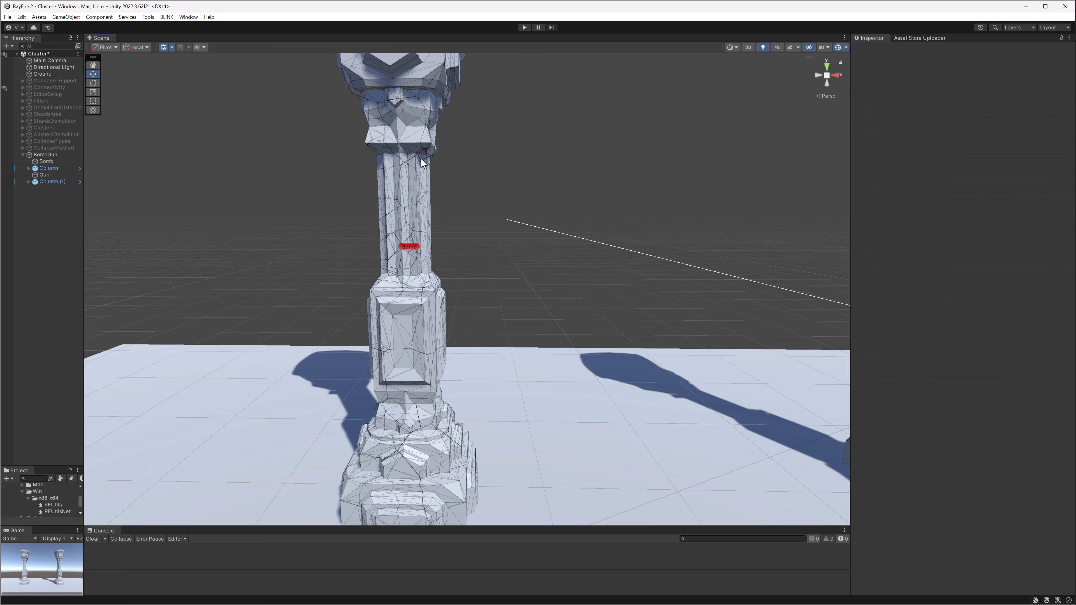
left_click(965, 303)
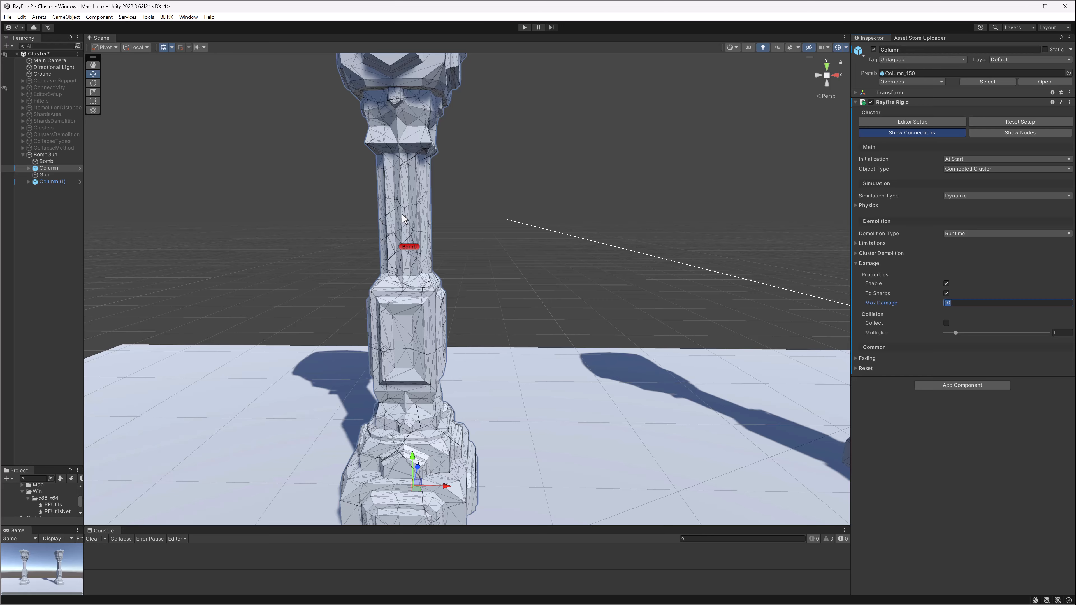
- Run the simulation, explode the bomb in the column's shaft, and stop the simulation
left_click(525, 27)
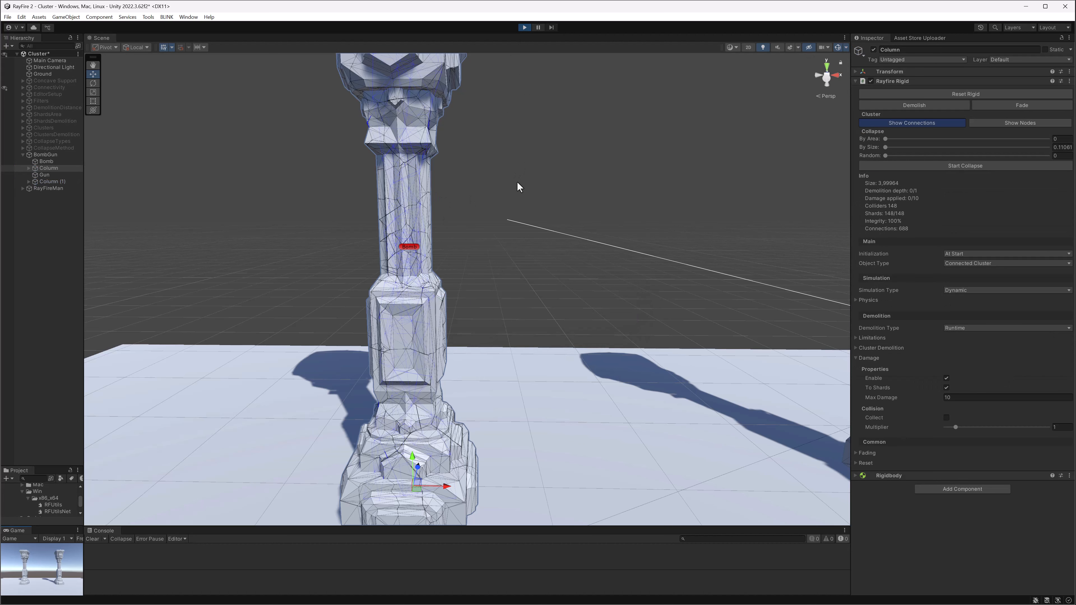
left_click(410, 247)
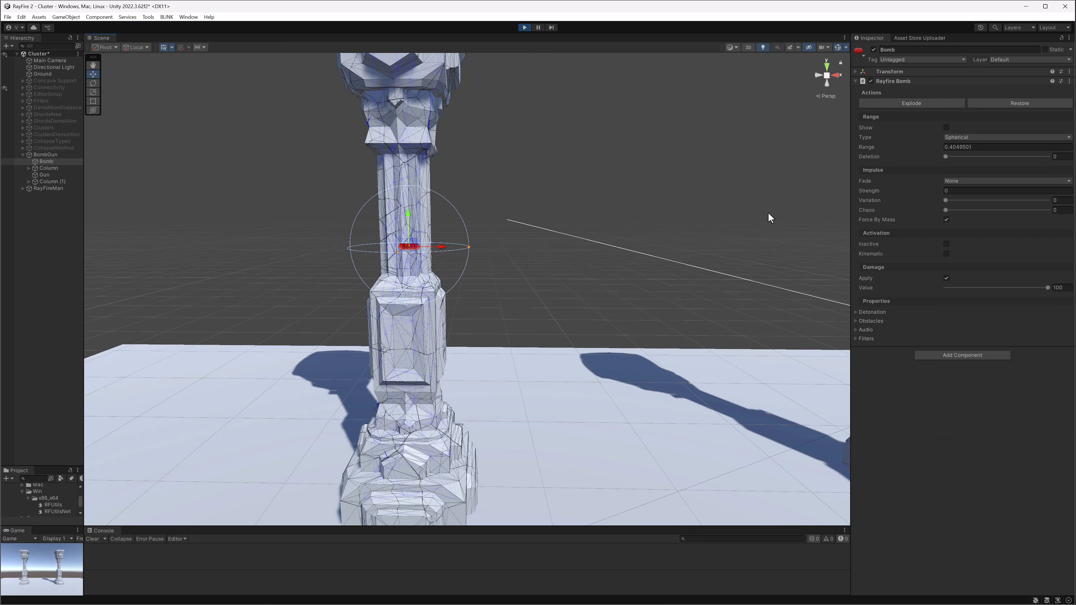
left_click(891, 104)
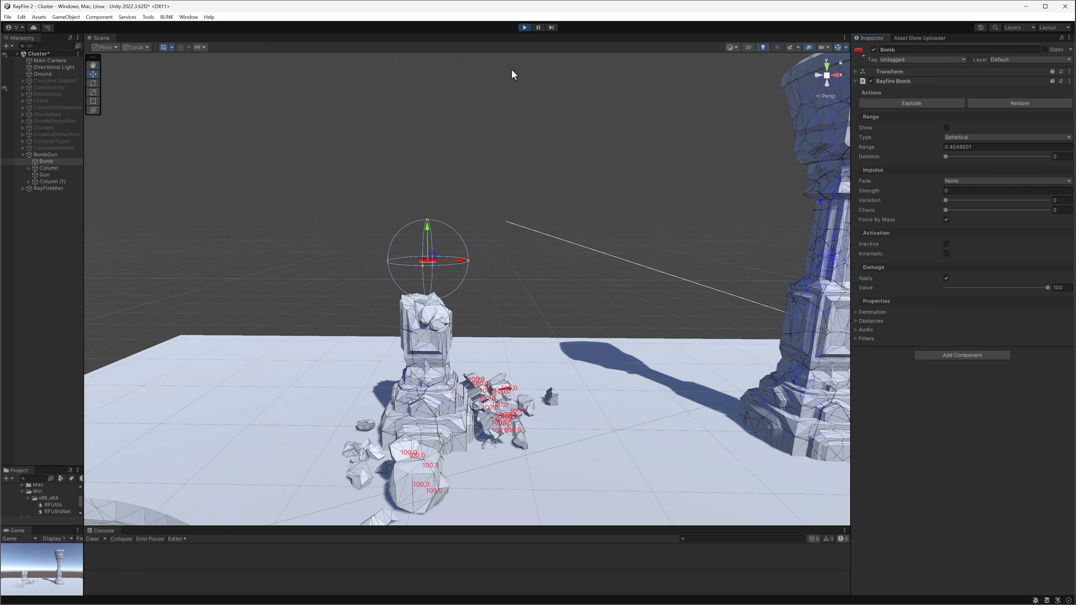
left_click(524, 27)
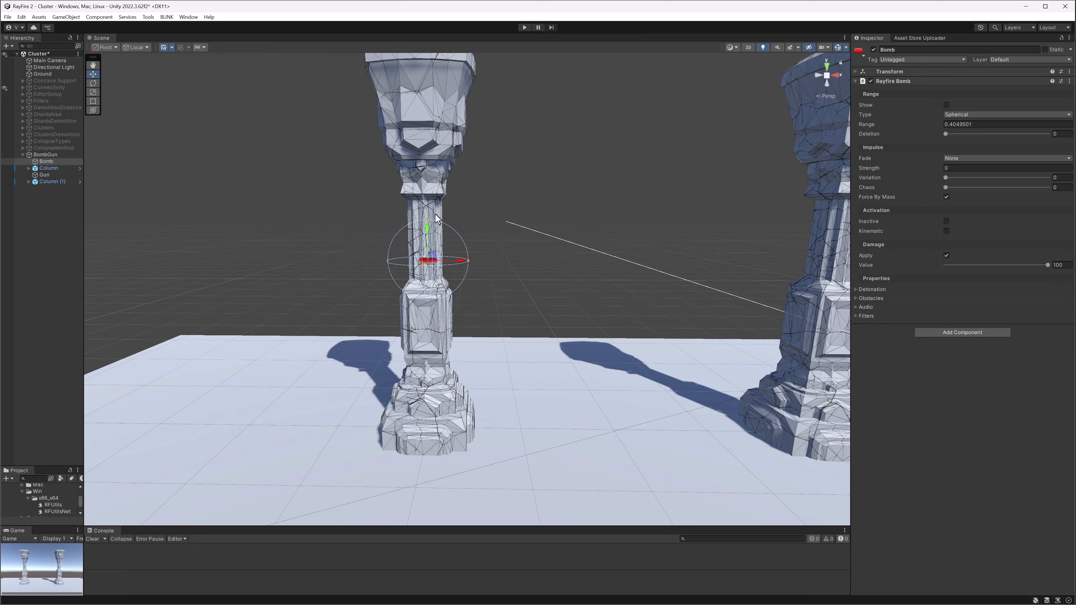
- Lower the bomb into the column's lower block with a range of about 0.57, and explode it in a simulation run
left_click_drag(428, 236, 529, 365)
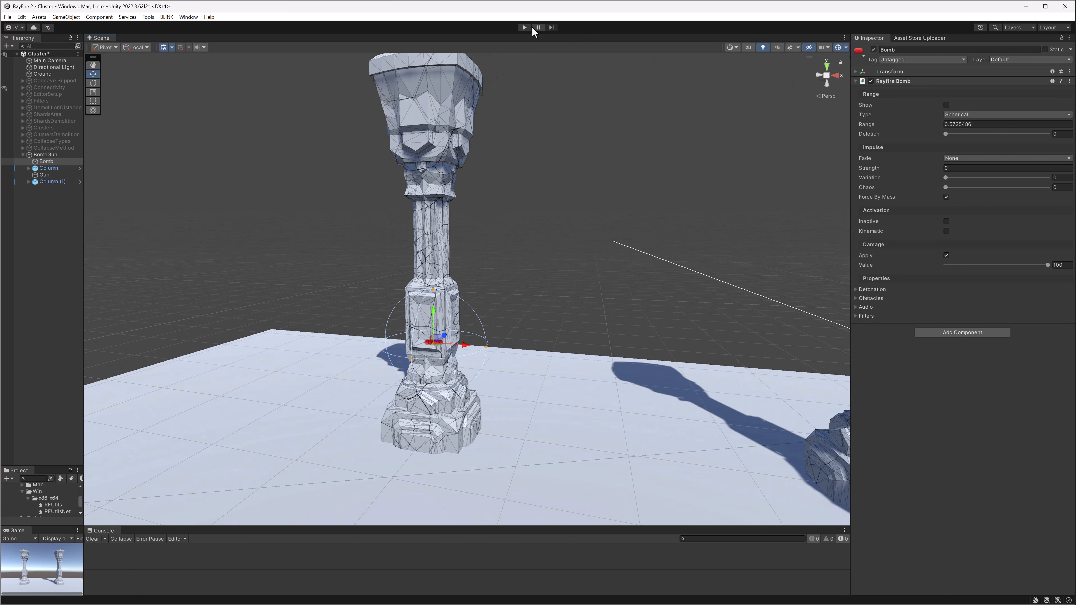
left_click(525, 27)
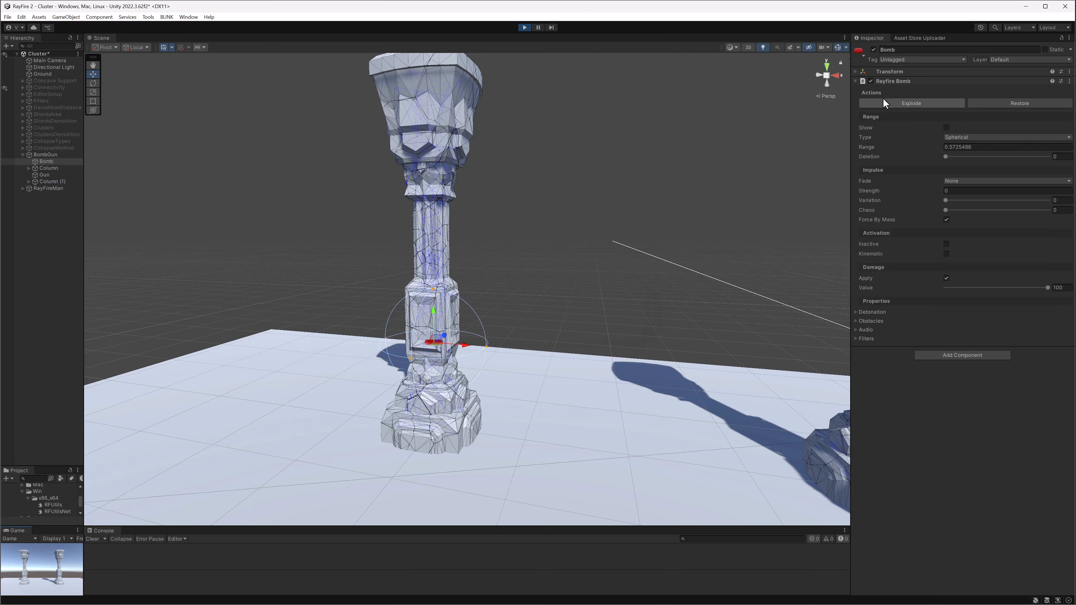
left_click(882, 101)
left_click(525, 27)
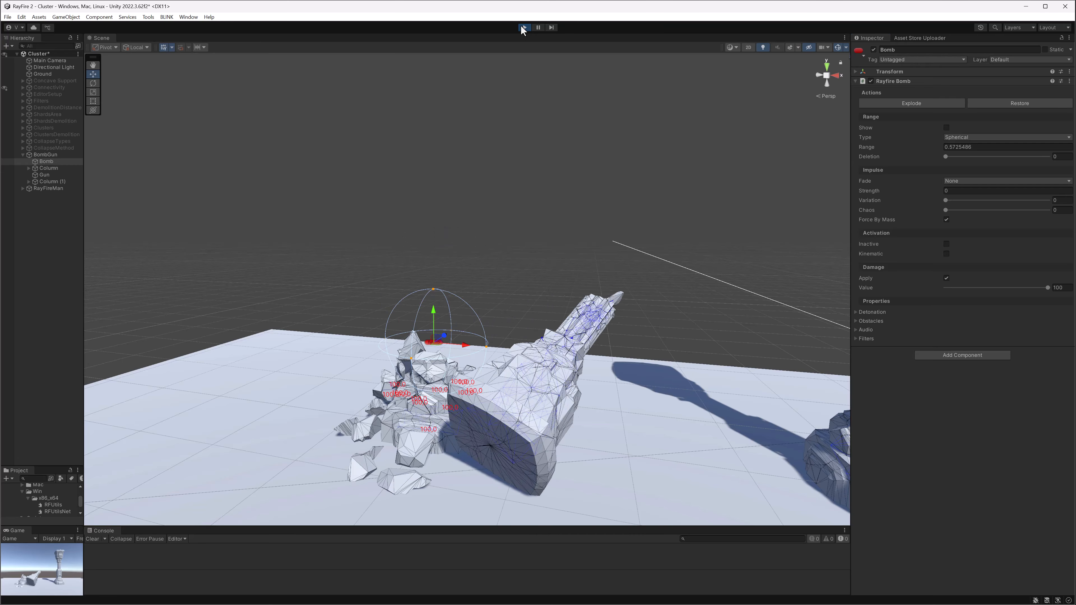
- Set the bomb's impulse strength to 0.48, explode it in a simulation run, and stop the simulation
left_click_drag(910, 167, 911, 166)
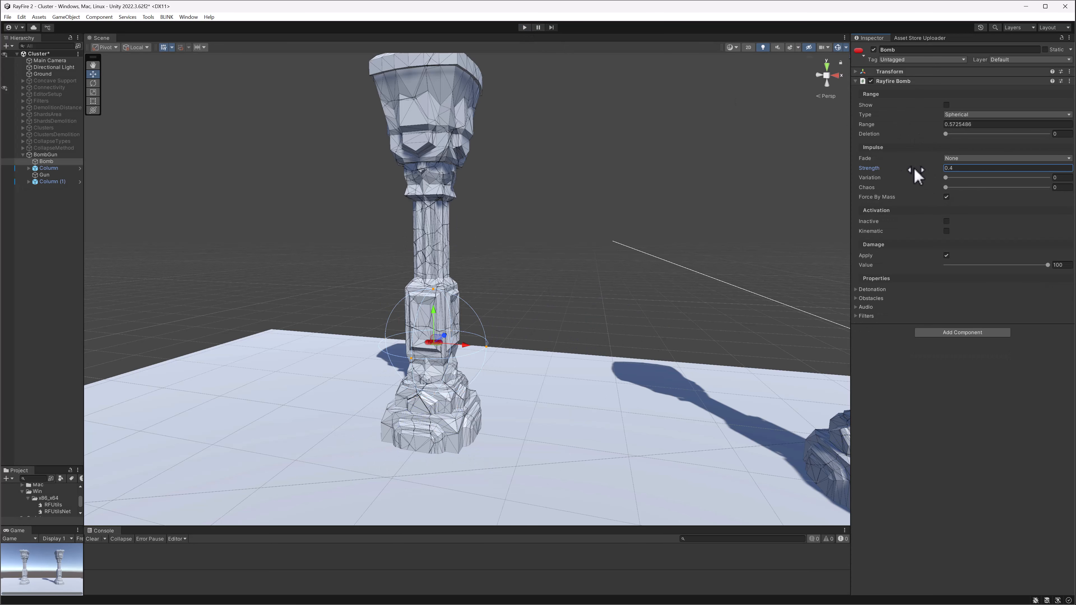
left_click(524, 27)
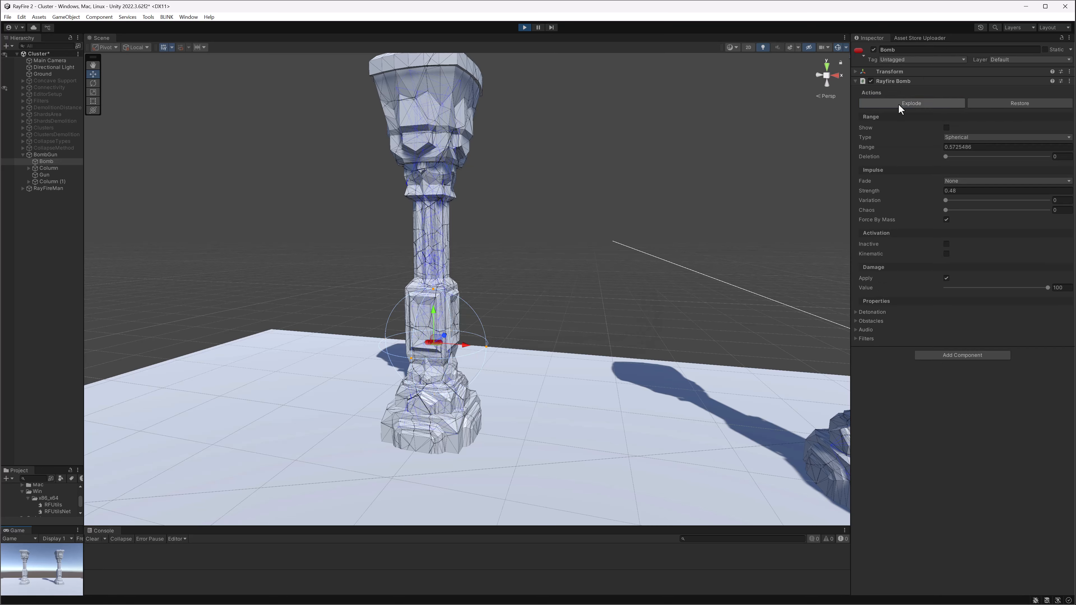
left_click(899, 104)
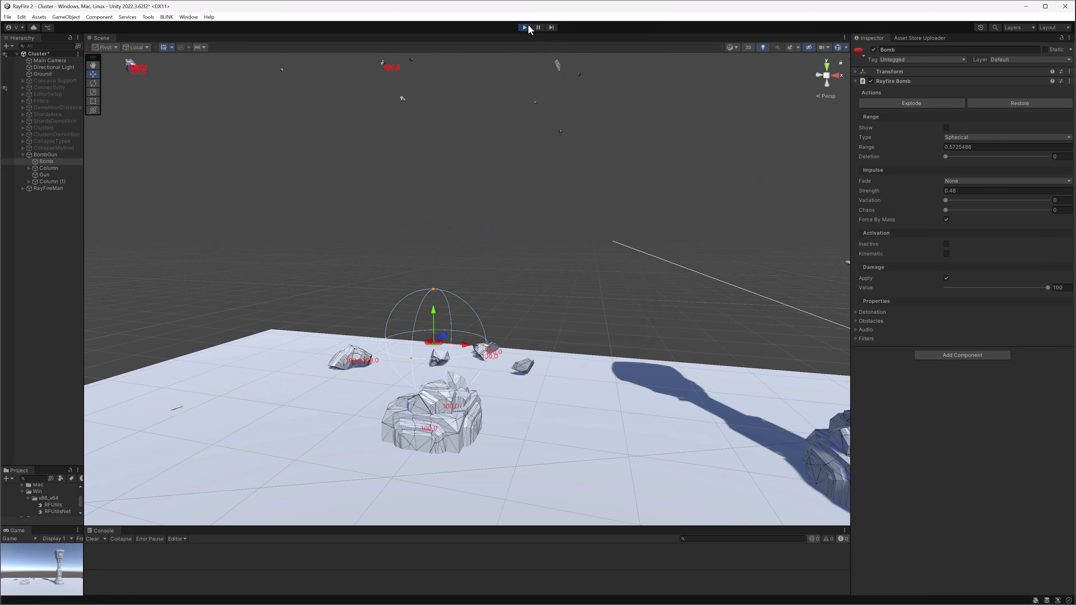
left_click(525, 27)
scroll(389, 221, "down", 5)
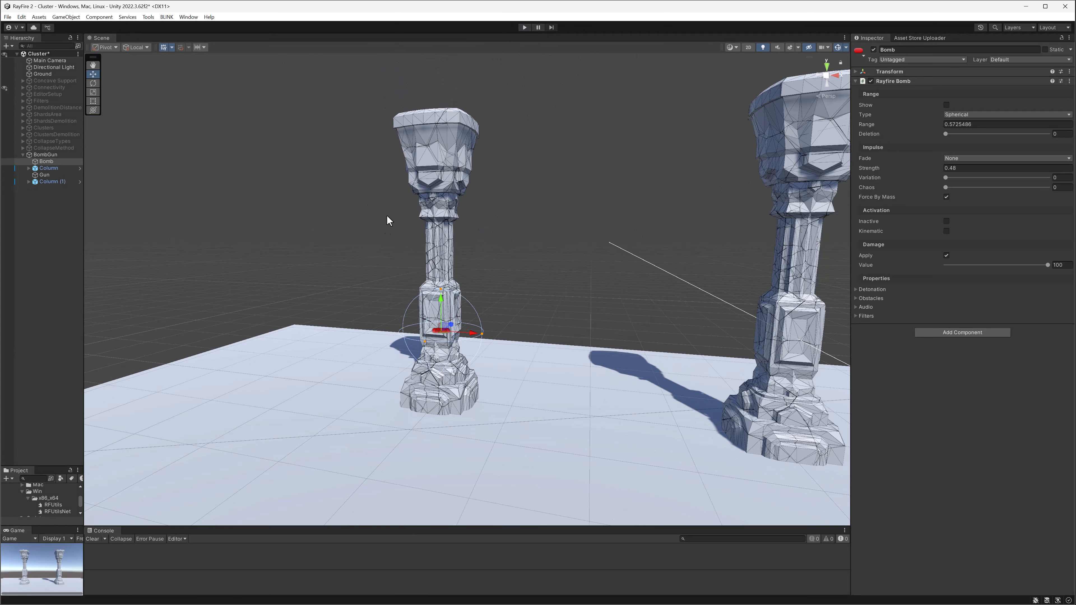
- Select the gun aimed at Column (1), run the simulation, and turn on the gun's impact display
middle_click_drag(587, 255, 381, 253)
scroll(381, 253, "down", 4)
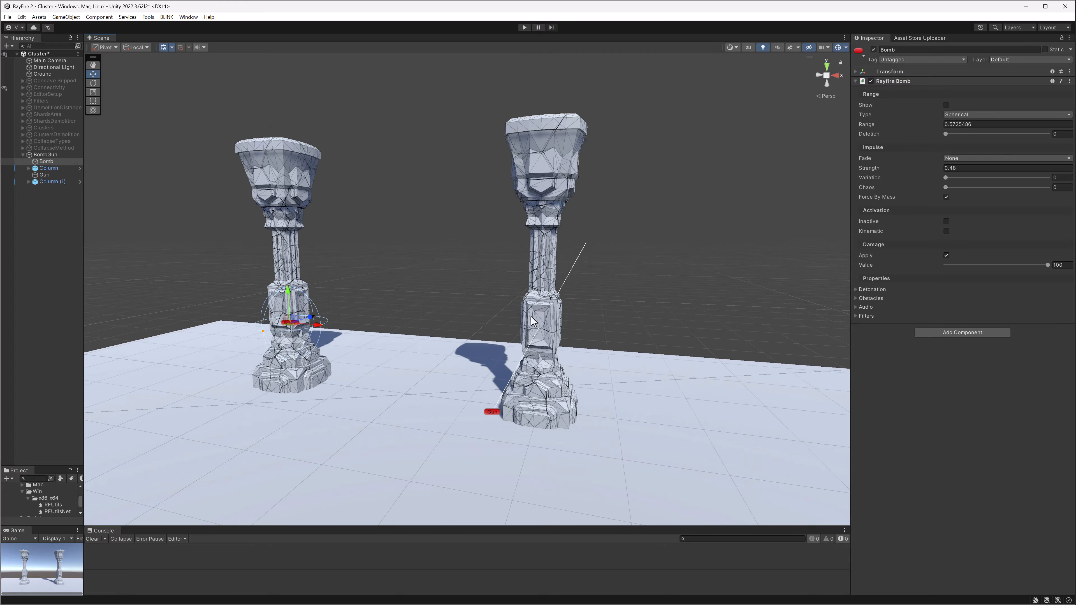
left_click(538, 321)
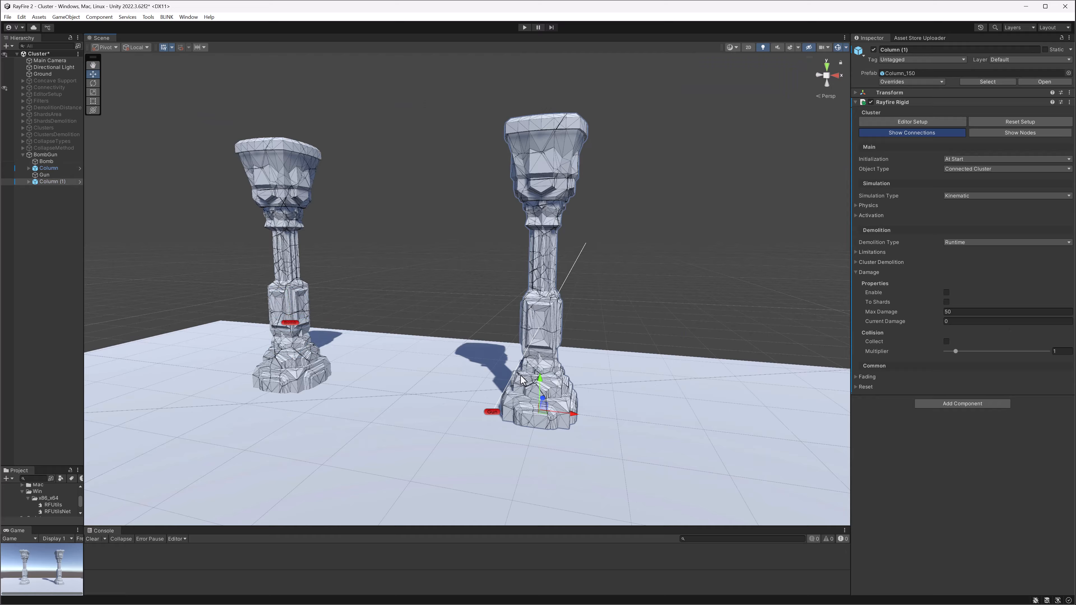
left_click(495, 412)
left_click_drag(499, 401, 258, 346, "alt")
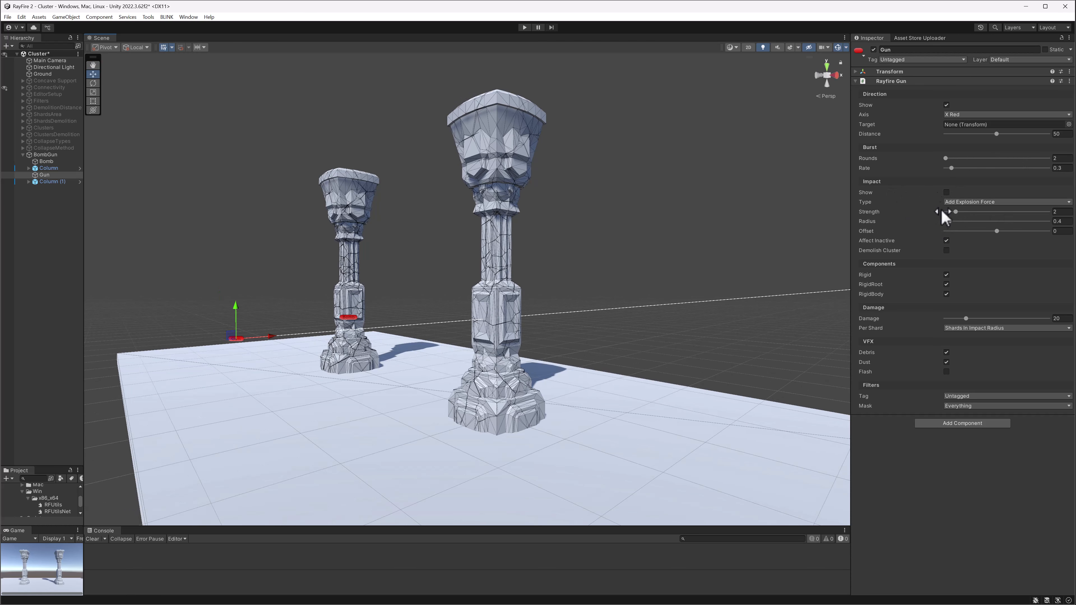
left_click(946, 193)
left_click(525, 28)
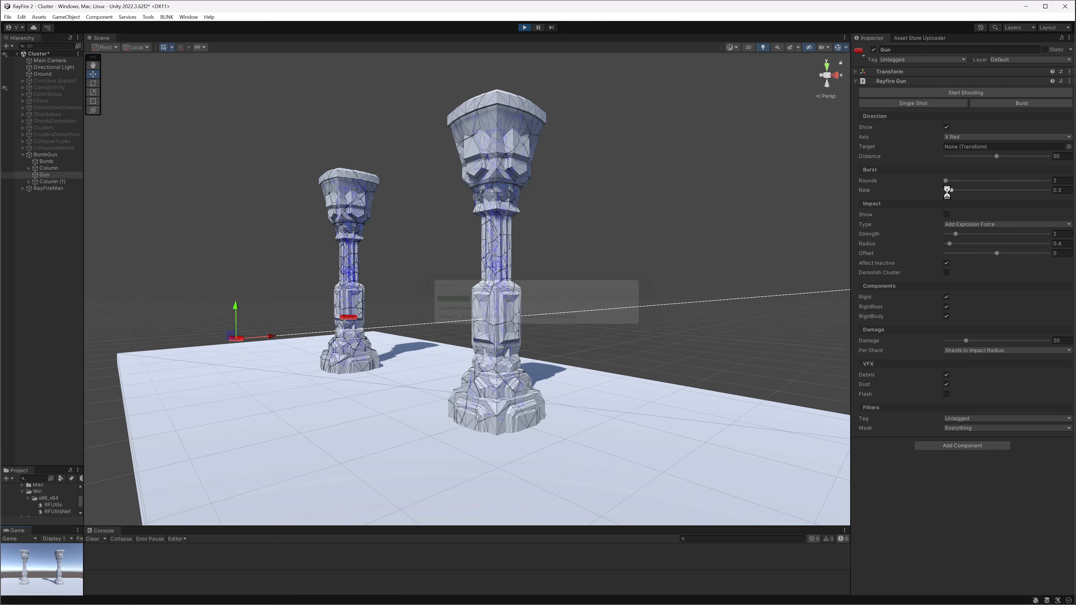
left_click(946, 215)
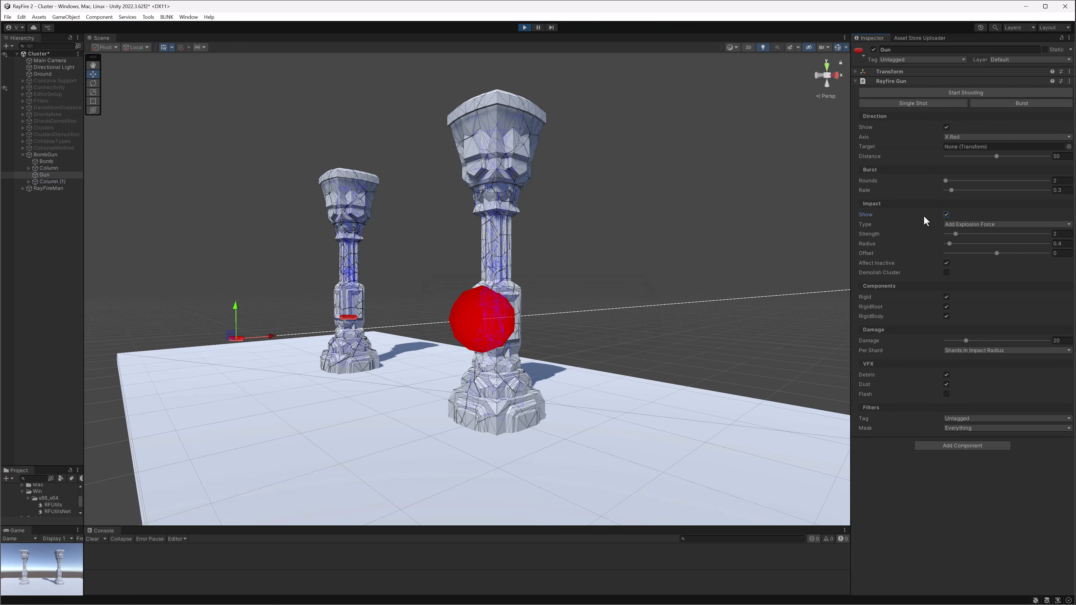
- Raise the gun to aim its impact sphere at Column (1)'s shaft, and enable Demolish Cluster on the gun
left_click_drag(748, 216, 648, 210, "alt")
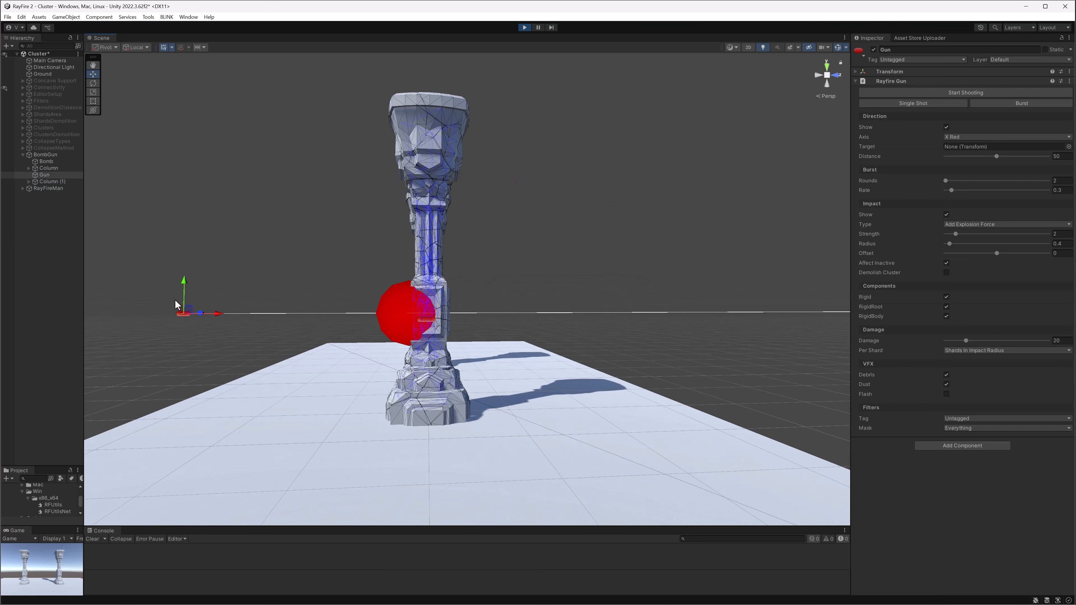
left_click_drag(176, 304, 188, 231)
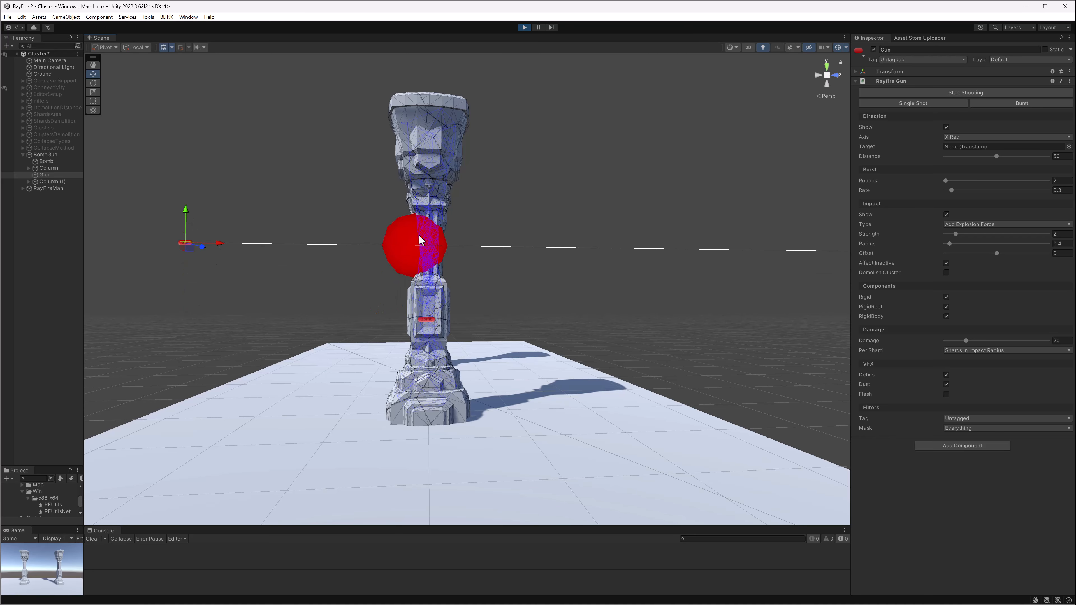
left_click_drag(419, 240, 561, 262, "alt")
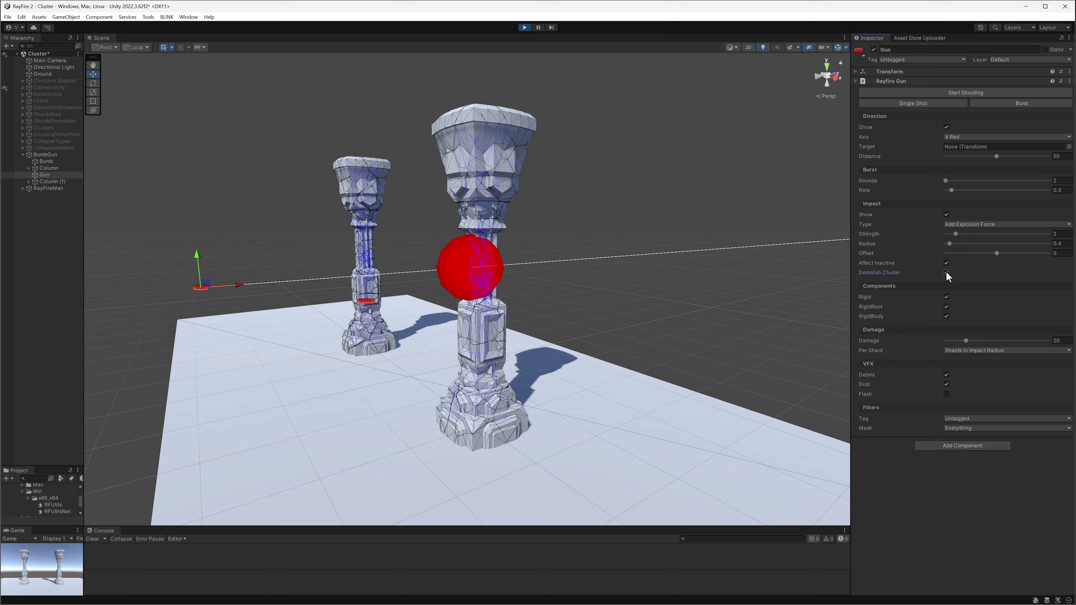
left_click(516, 139)
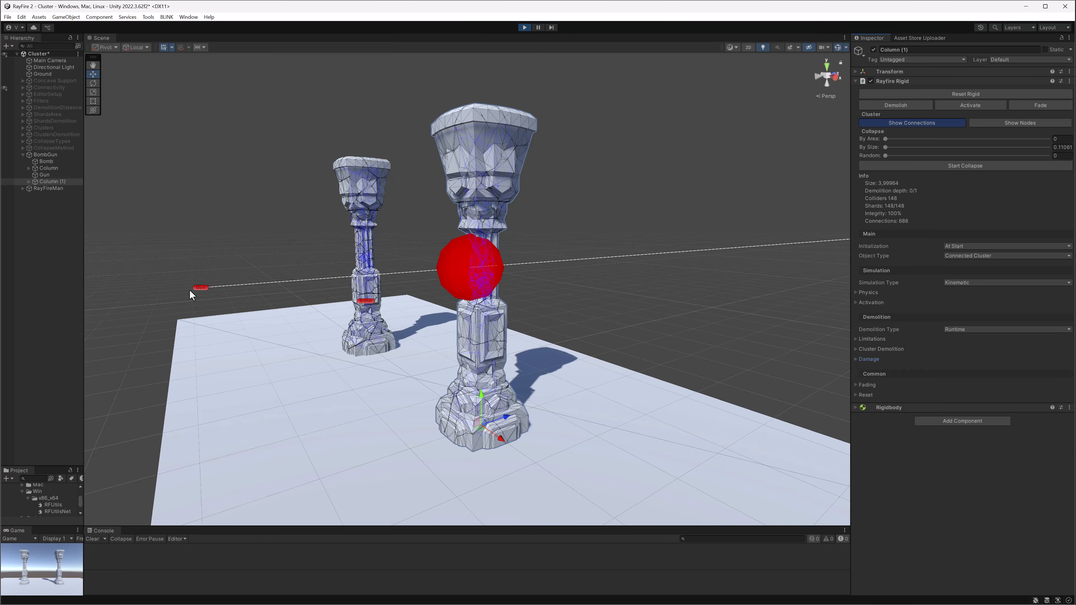
left_click(200, 288)
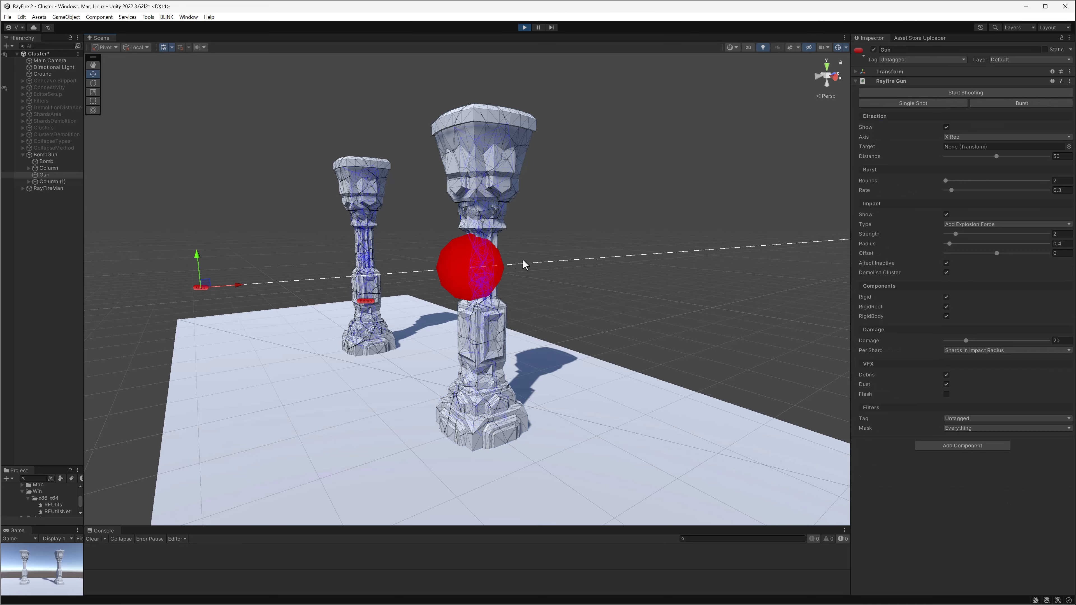
- Hide the gun's impact sphere, fire a single shot at the column's shaft, and stop the simulation
left_click(945, 214)
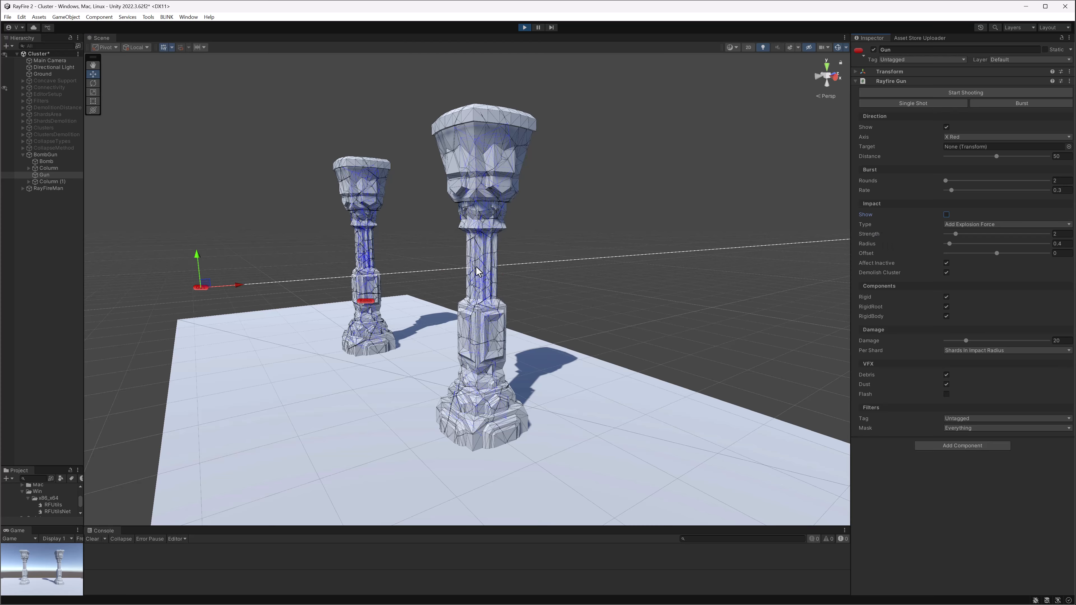
left_click(946, 214)
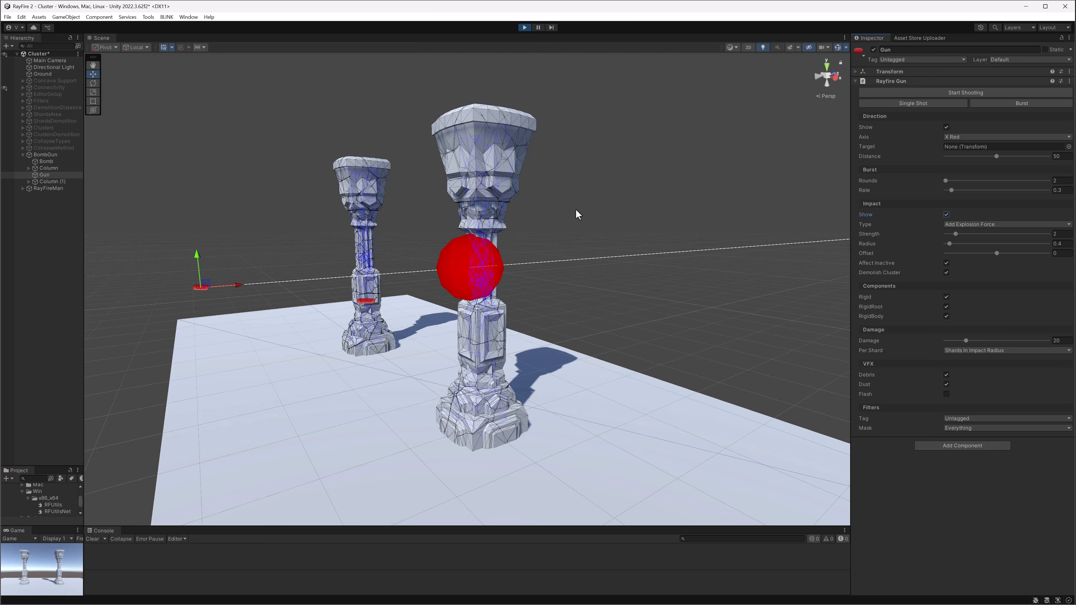
left_click(946, 214)
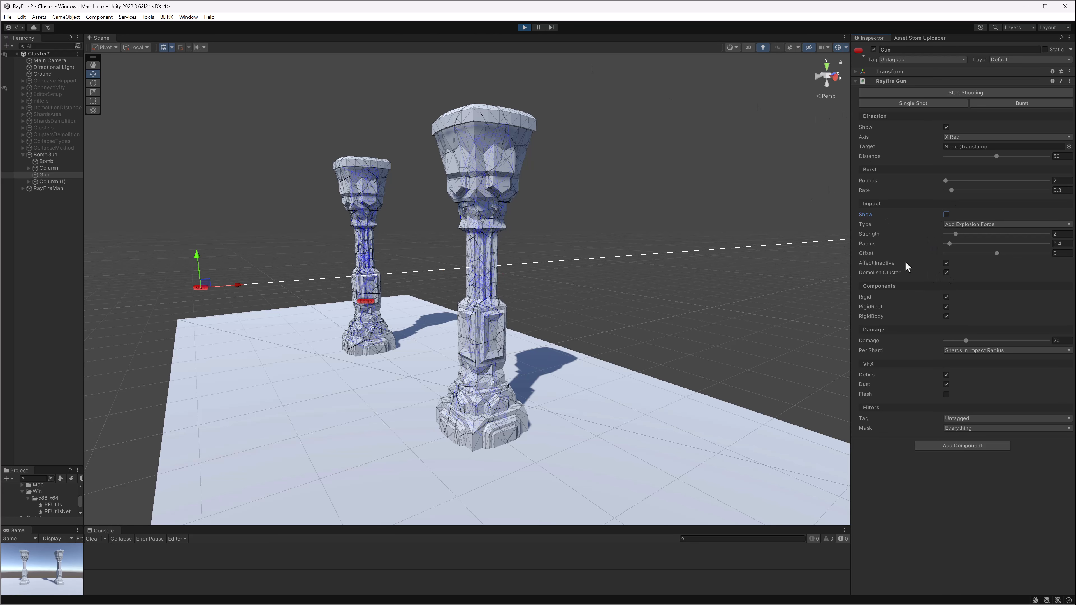
left_click_drag(546, 225, 569, 238, "alt")
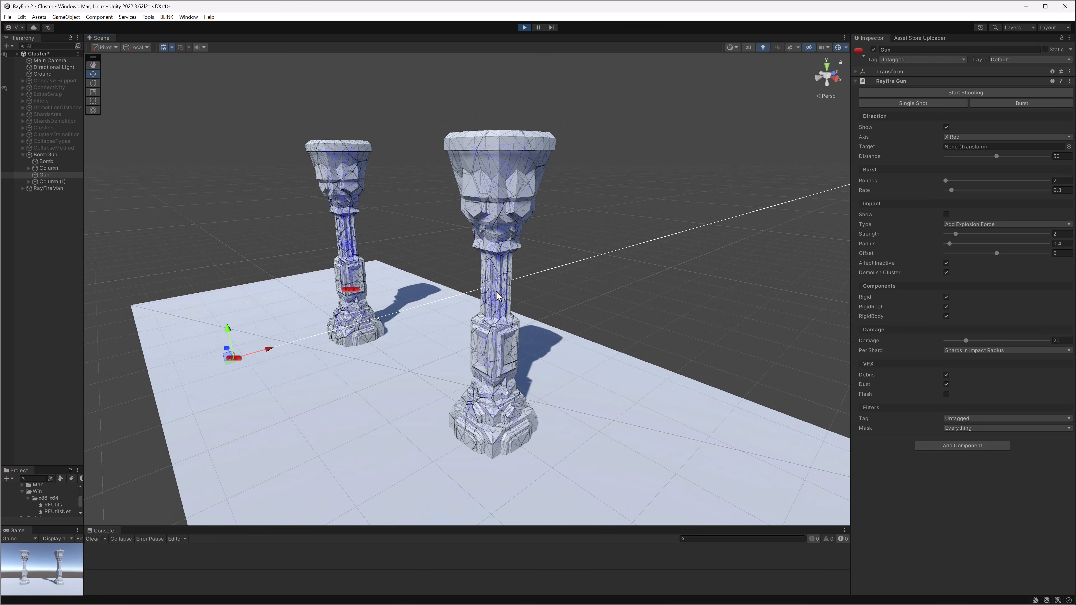
left_click(891, 105)
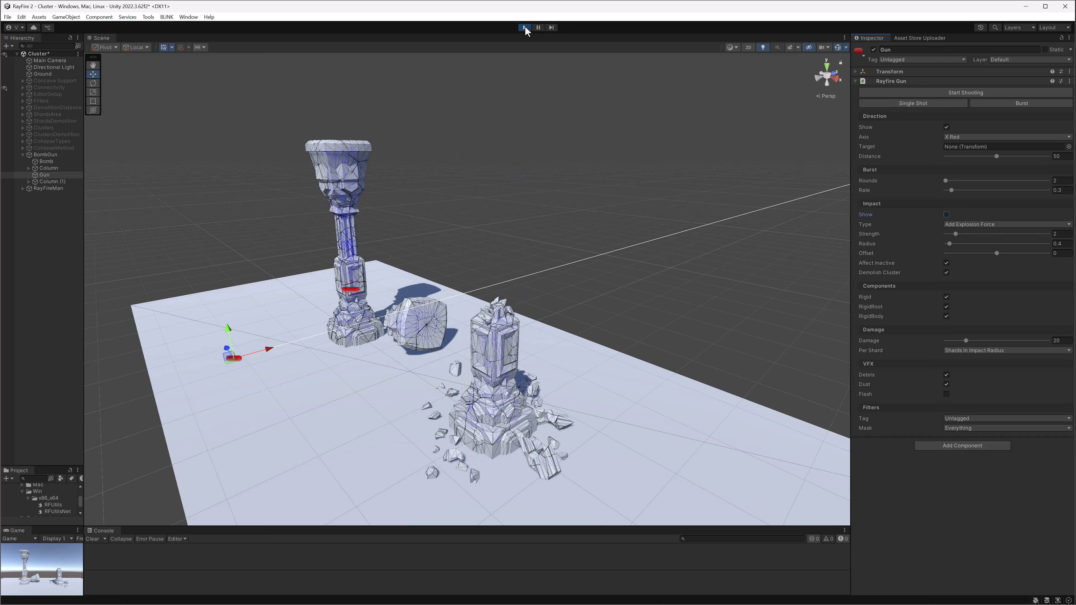
left_click(524, 27)
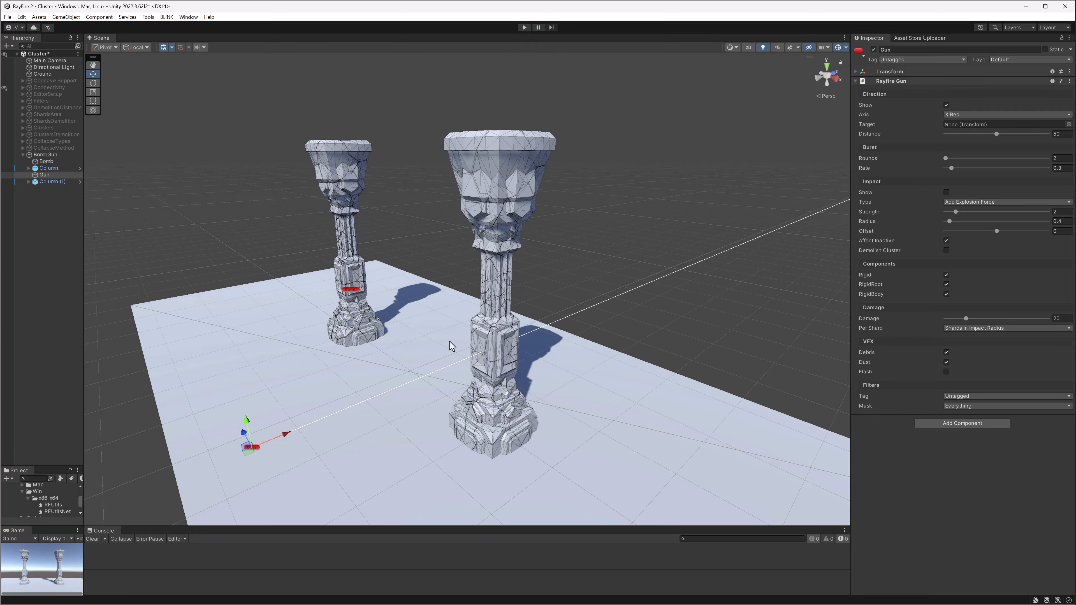
- Keep the gun's Per Shard damage at Shards In Impact Radius, and raise the gun to aim at the column's shaft
scroll(457, 301, "up", 3)
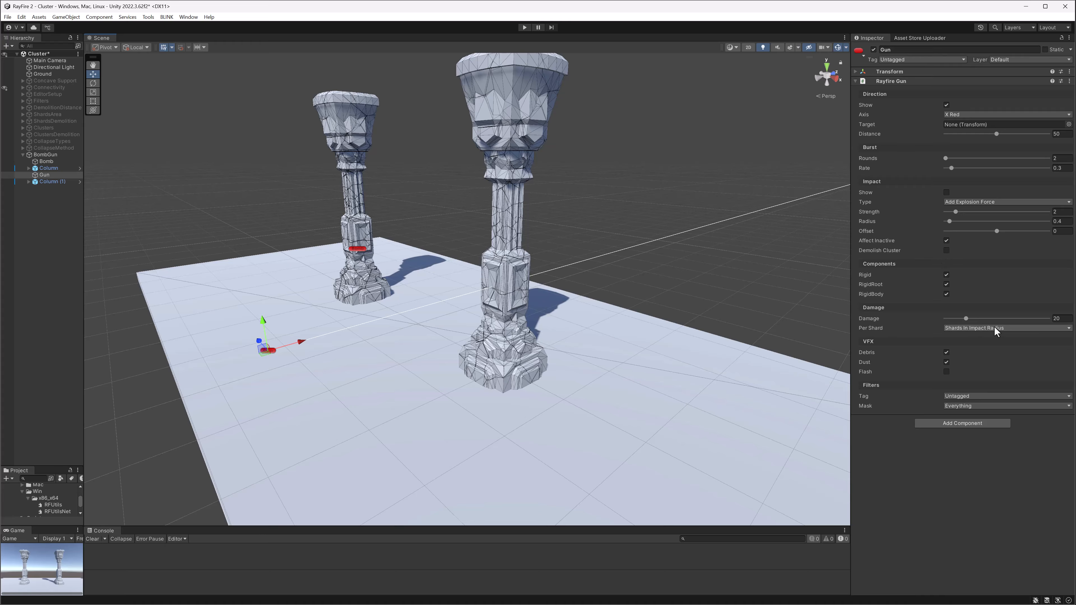
left_click(953, 327)
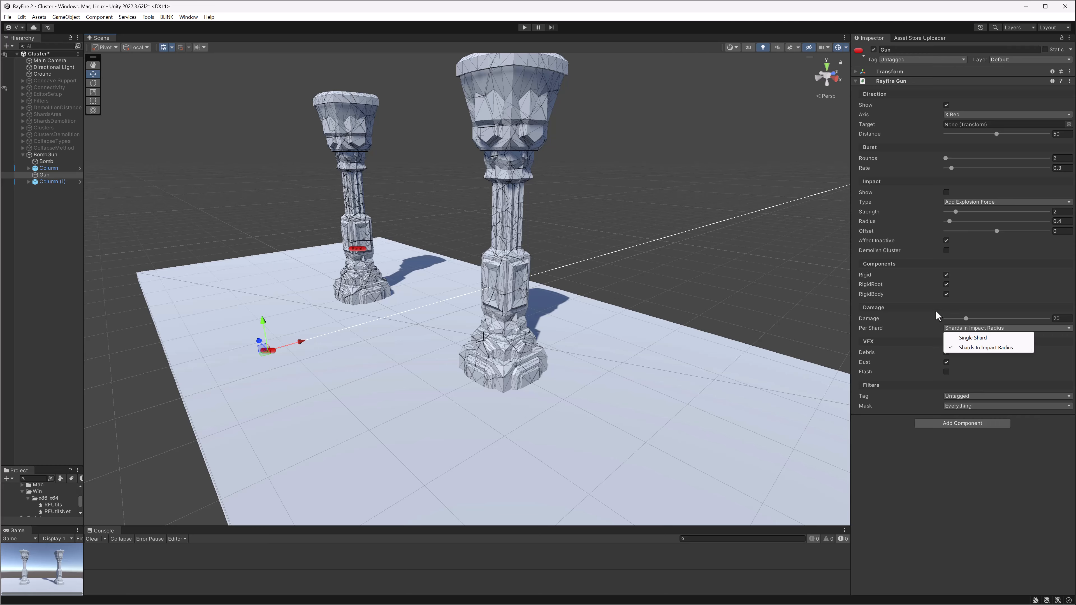
left_click(976, 328)
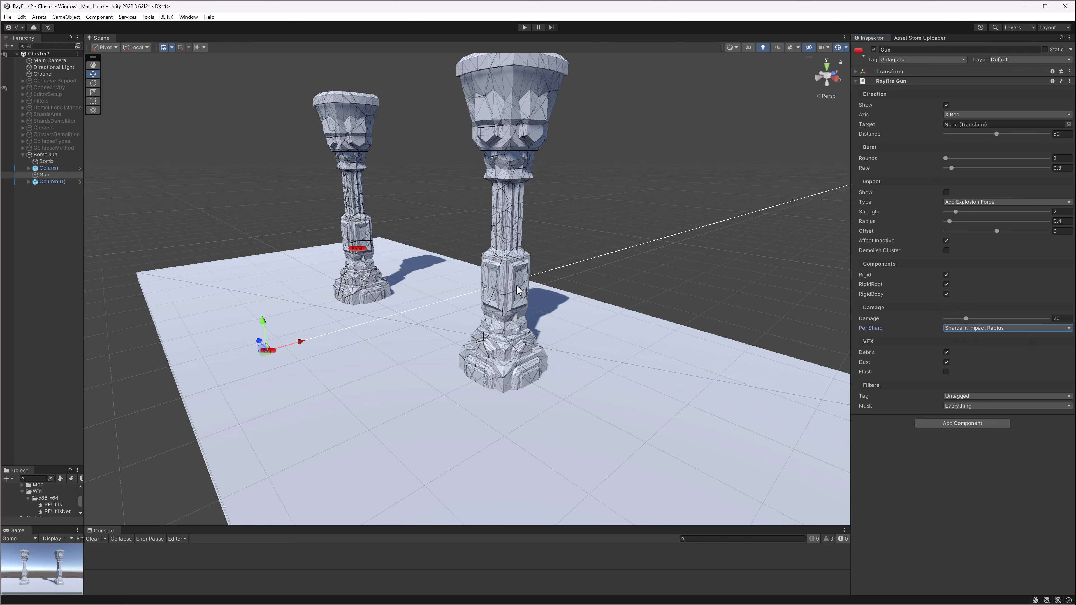
left_click(267, 328)
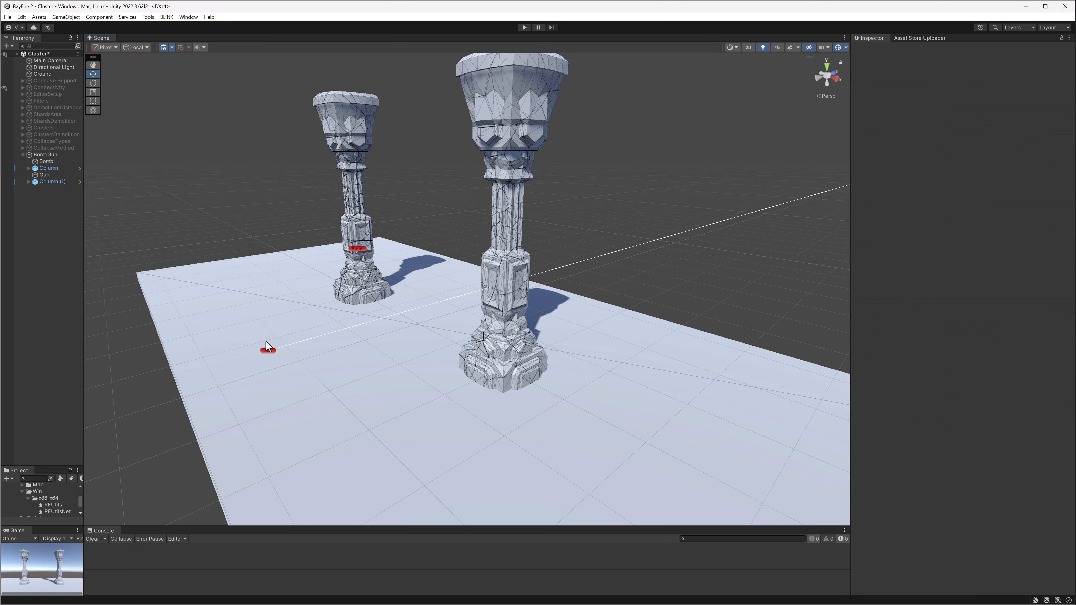
left_click(265, 351)
left_click_drag(265, 330, 250, 250)
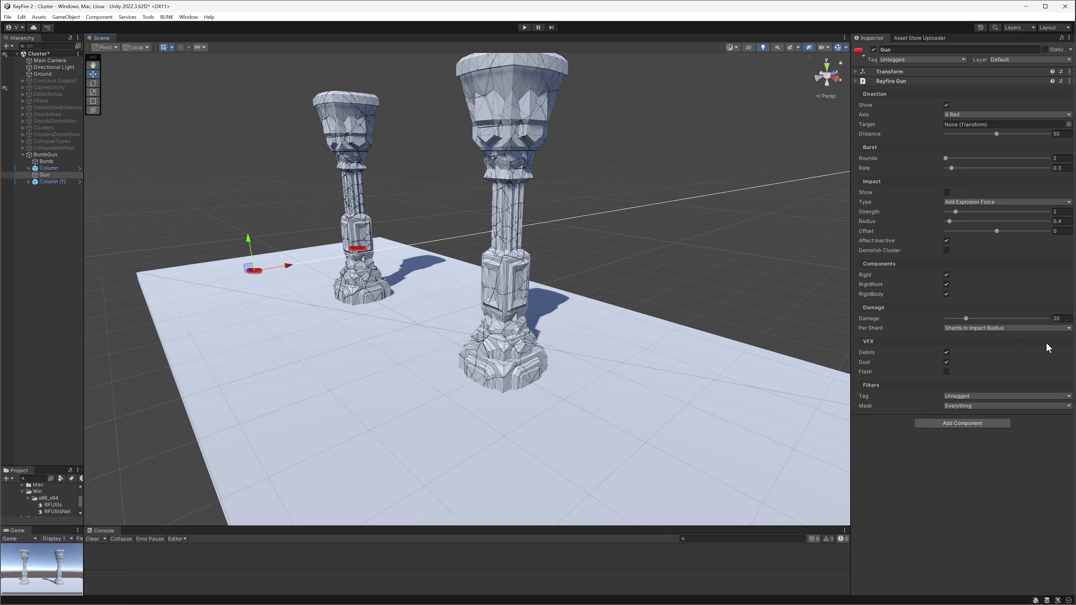
- Compare the gun's Damage with Column (1)'s Max Damage, and enable damage on Column (1) with To Shards on
left_click(1056, 319)
left_click(527, 138)
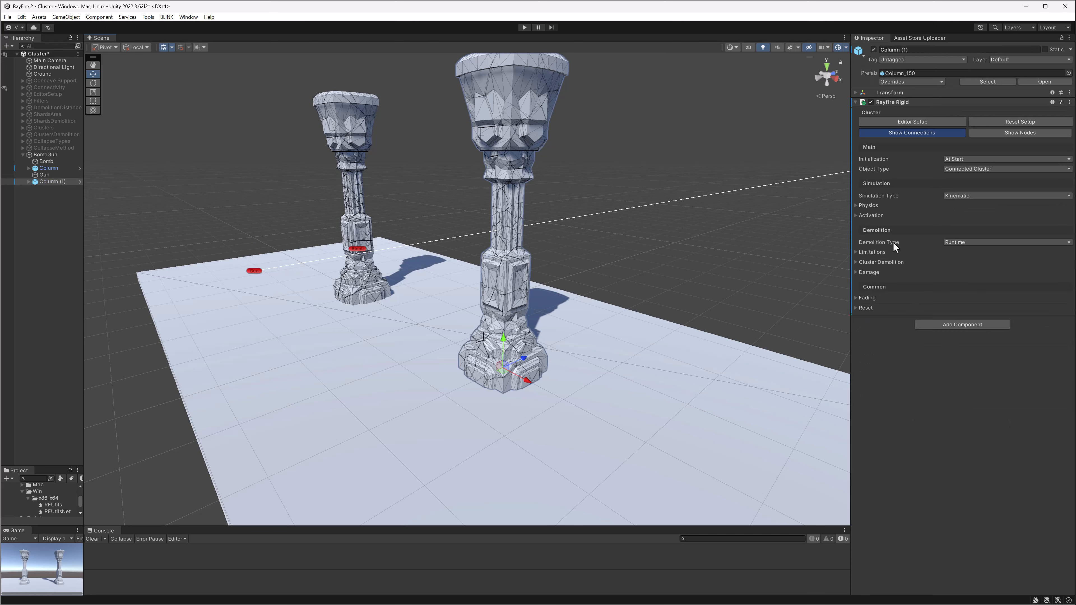
left_click(869, 271)
left_click(953, 312)
left_click(946, 292)
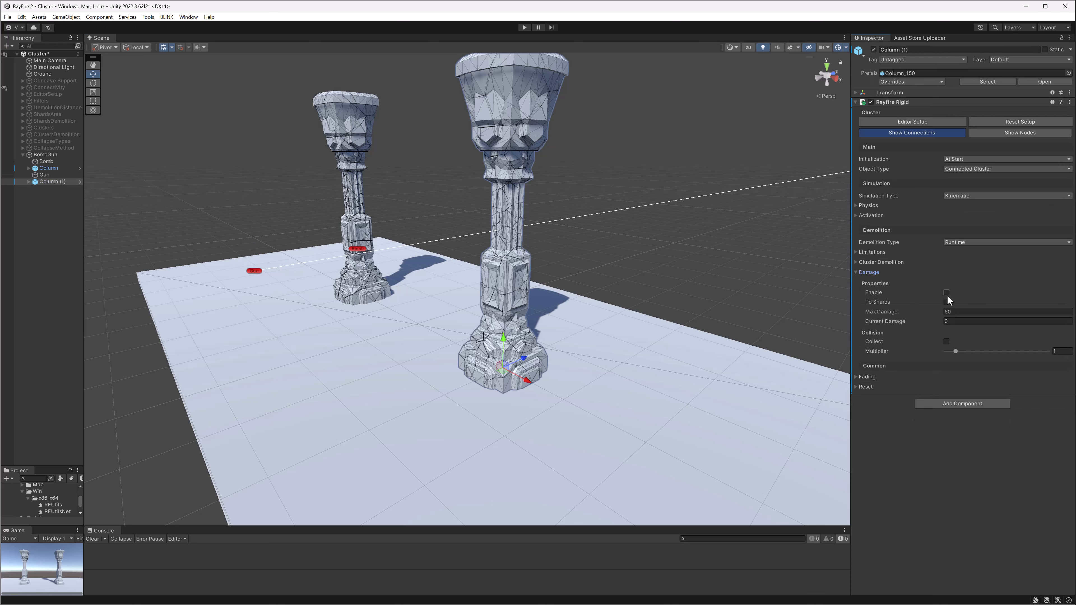
left_click(947, 301)
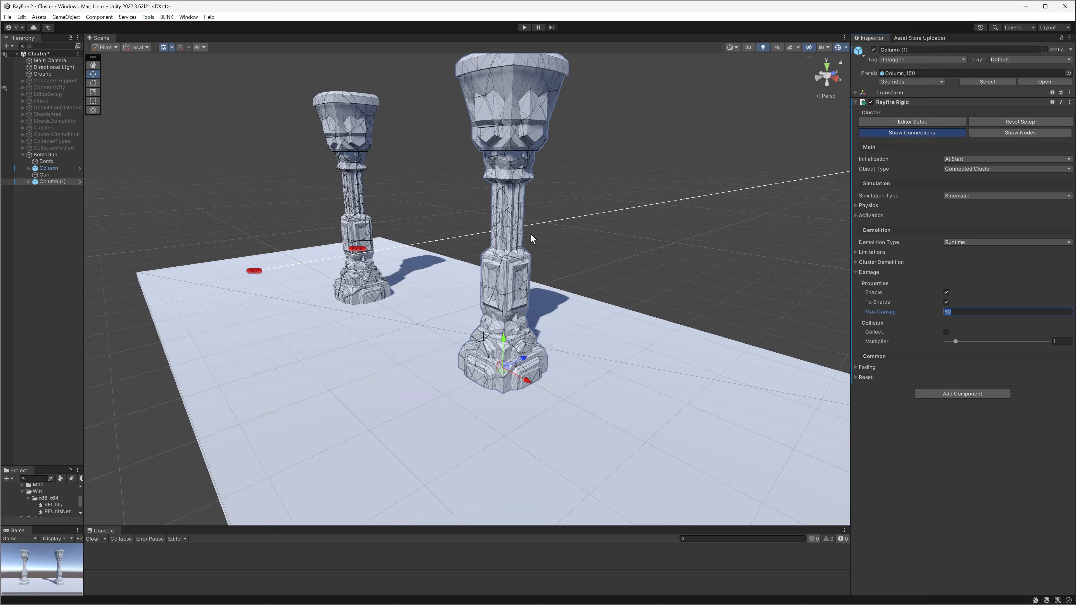
- Run the simulation, fire one single shot from the gun, and examine the damage values on the shaft's shards
left_click(521, 27)
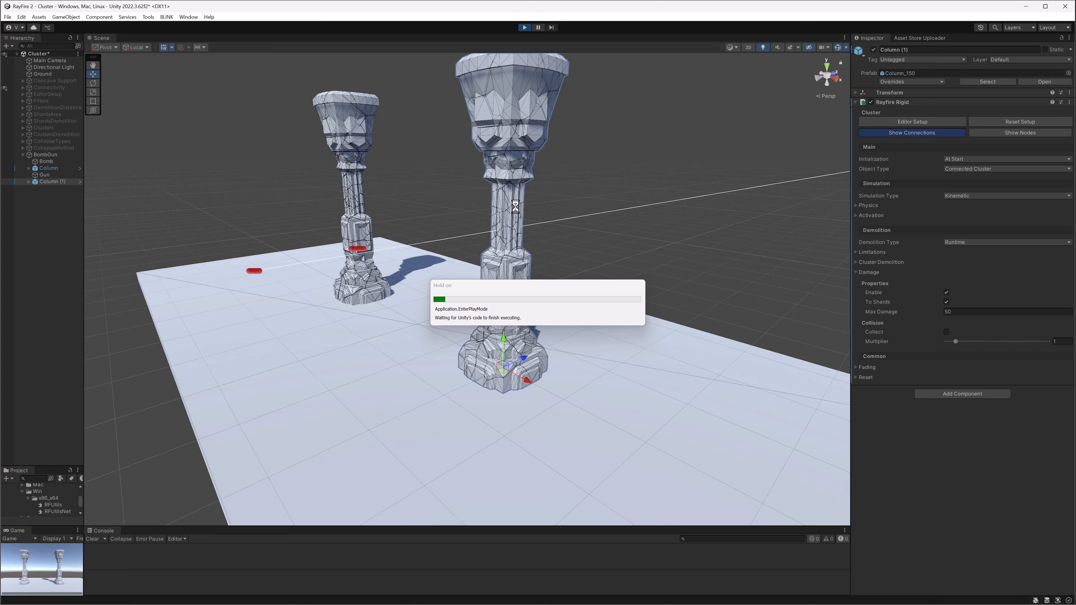
left_click(253, 272)
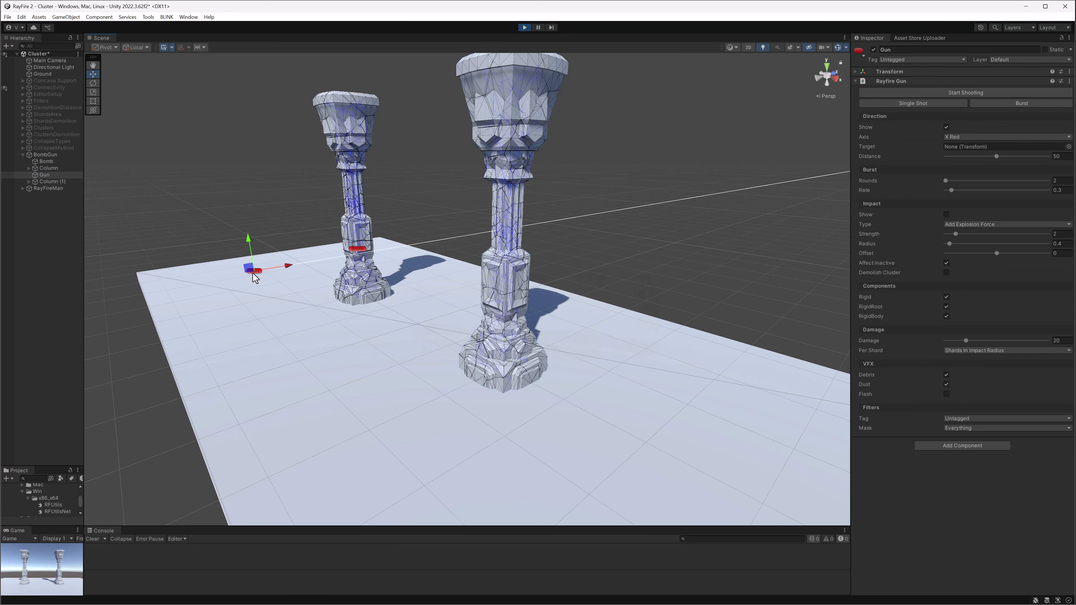
left_click(909, 103)
right_click_drag(531, 211, 565, 207)
scroll(473, 167, "up", 2)
middle_click_drag(473, 167, 574, 228)
scroll(580, 237, "down", 3)
left_click_drag(528, 239, 552, 231, "alt")
middle_click_drag(659, 208, 591, 215)
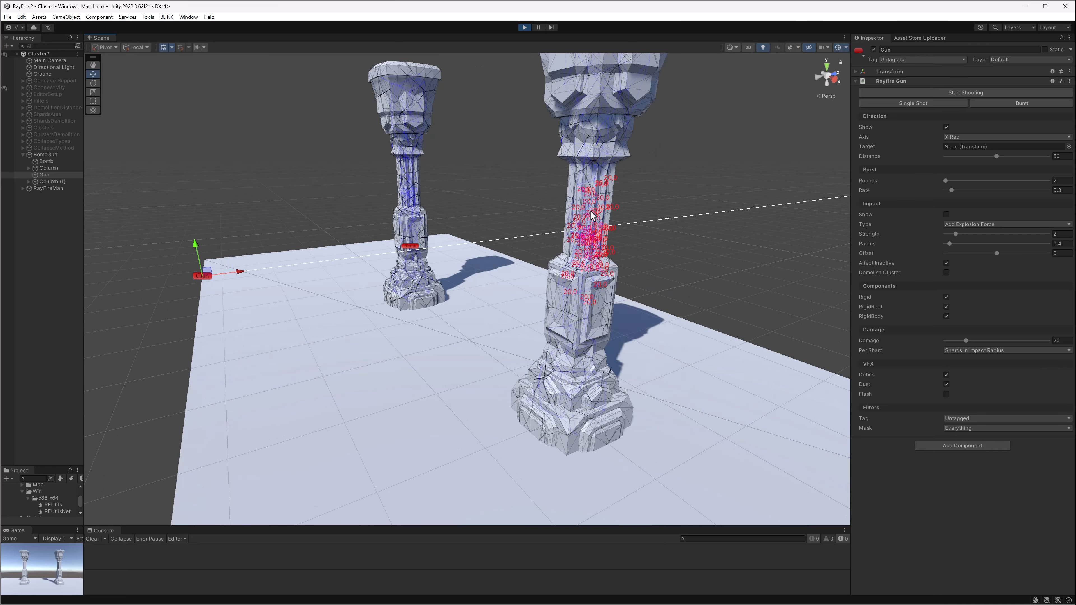
- Fire two more single shots at the damaged shaft of Column (1), checking the shard damage between them
left_click(881, 105)
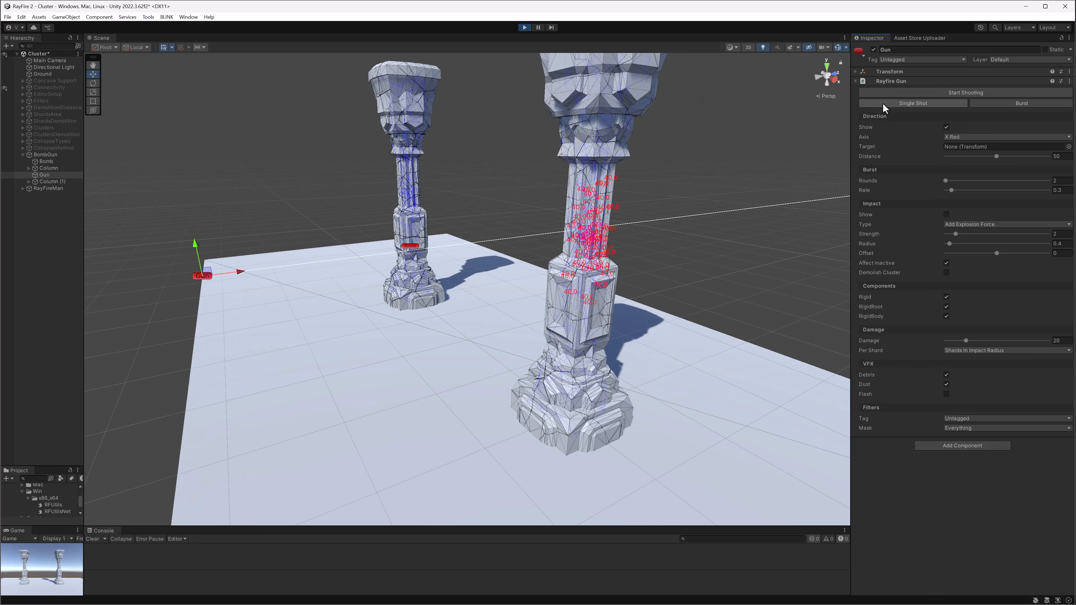
scroll(635, 199, "up", 2)
left_click_drag(336, 260, 420, 167, "alt")
middle_click_drag(561, 161, 430, 178)
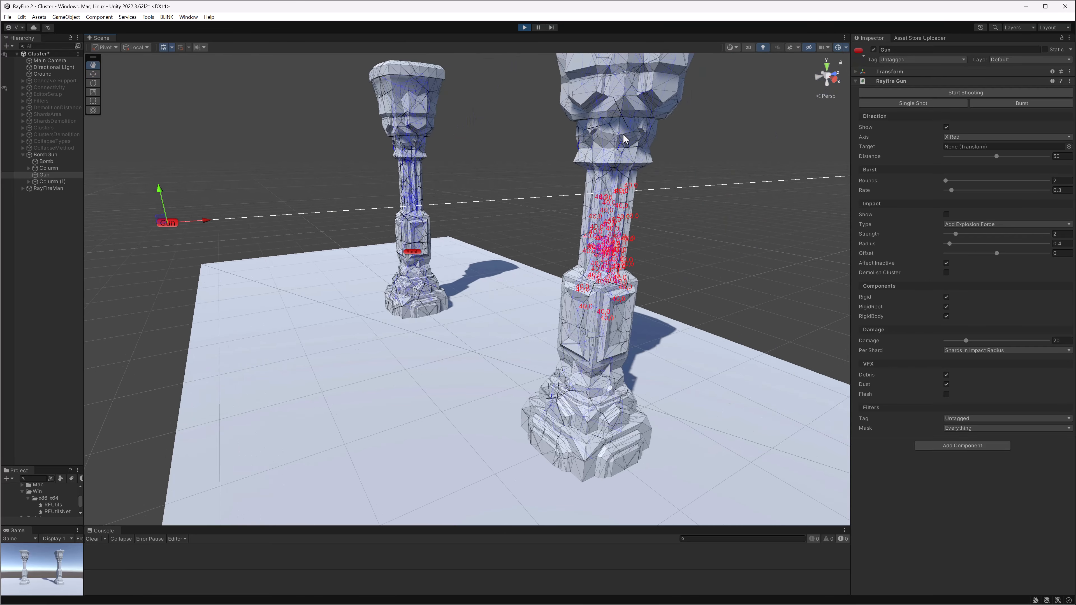
left_click(942, 103)
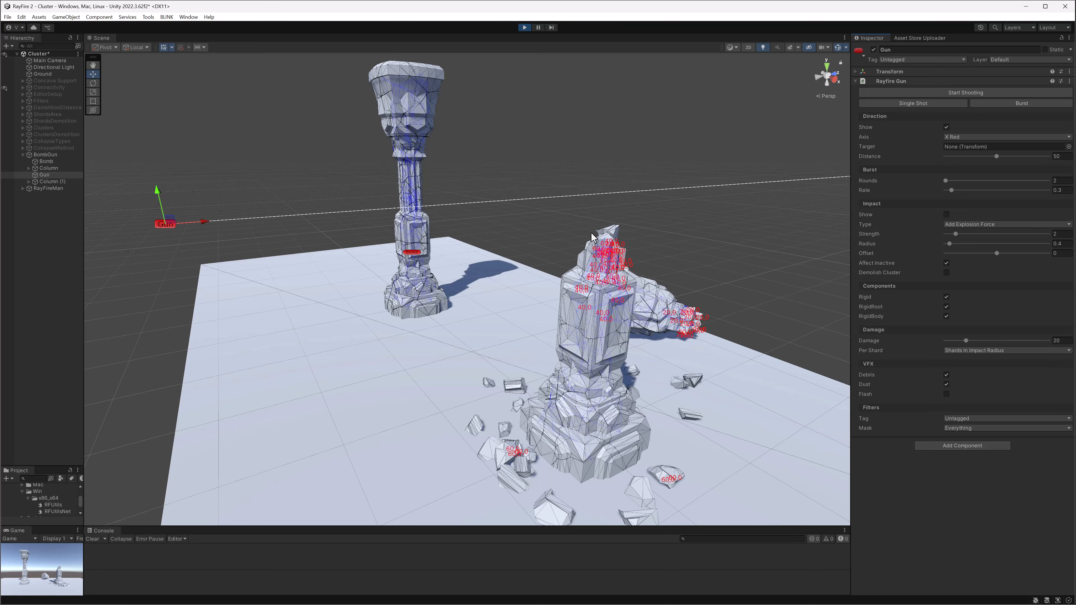
- Fire another single shot at the broken column's remaining lower block, and stop the simulation
scroll(609, 246, "down", 4)
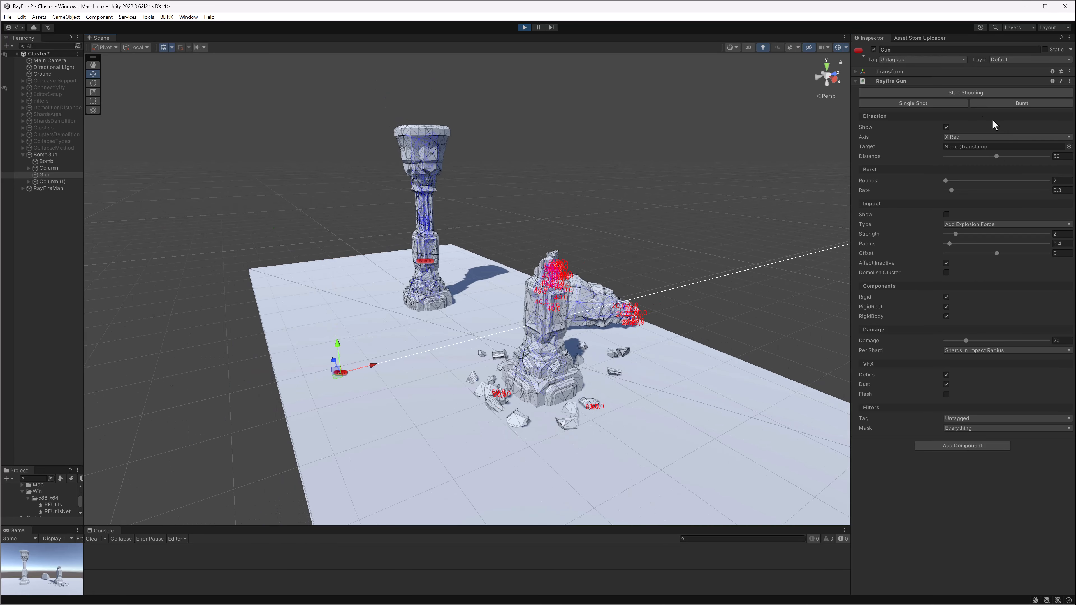
left_click(932, 101)
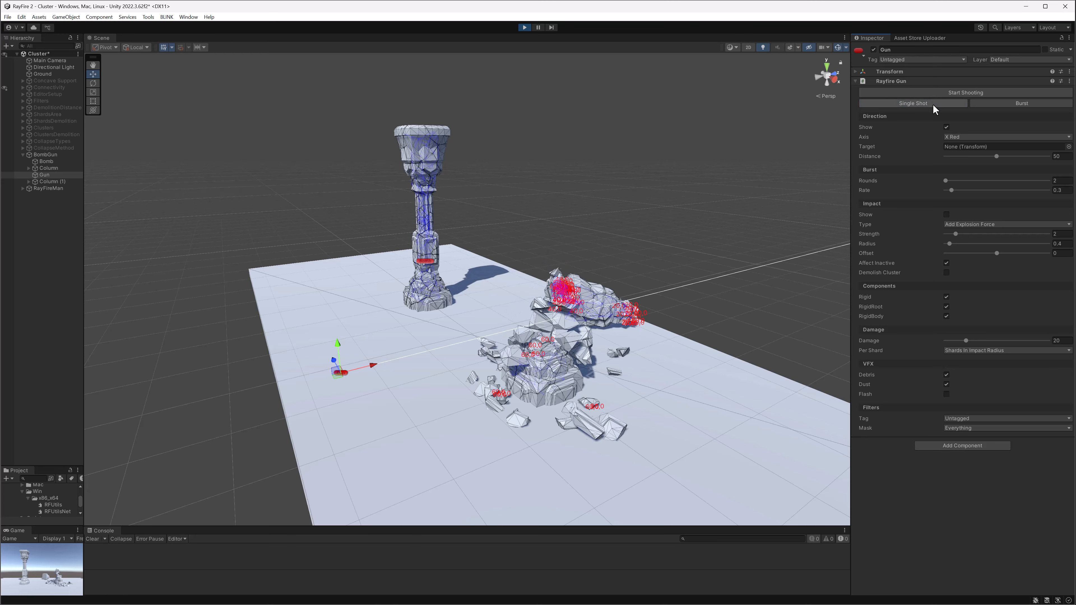
left_click(525, 28)
left_click_drag(544, 128, 655, 147, "alt")
middle_click_drag(587, 138, 610, 166)
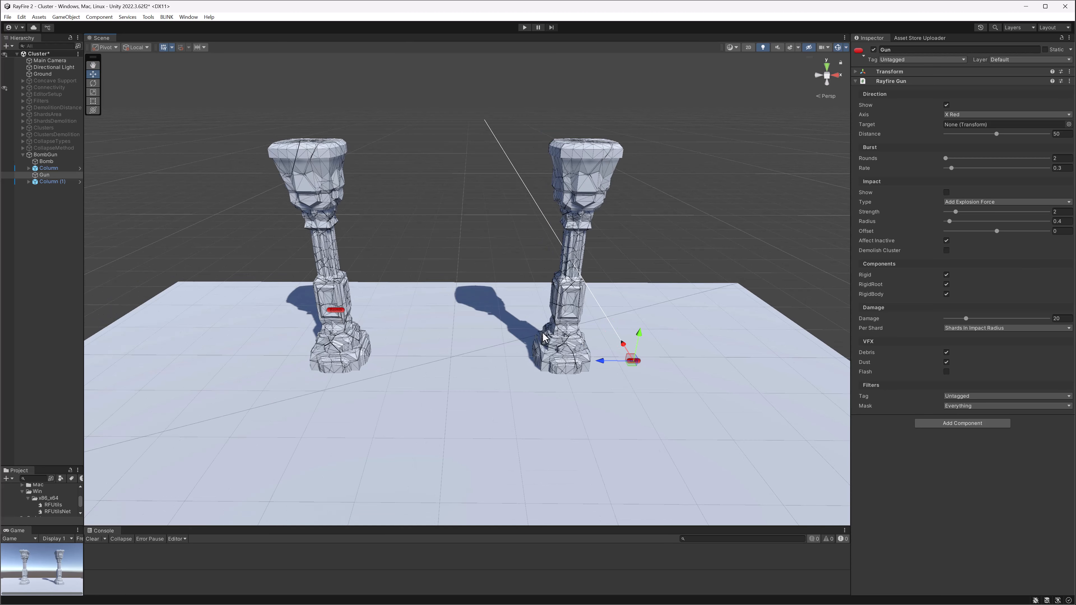
key("f")
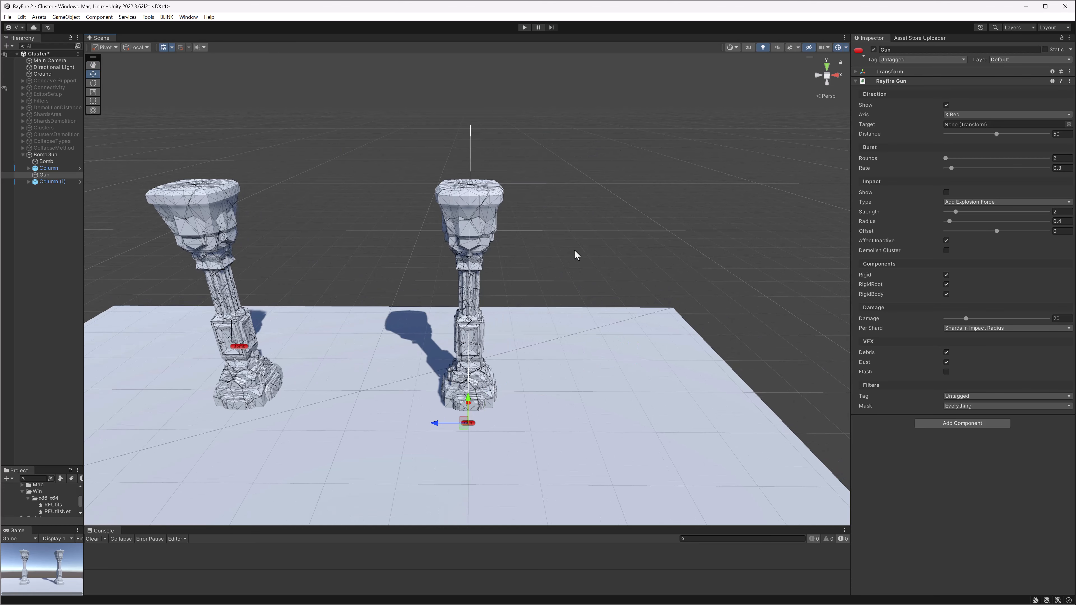